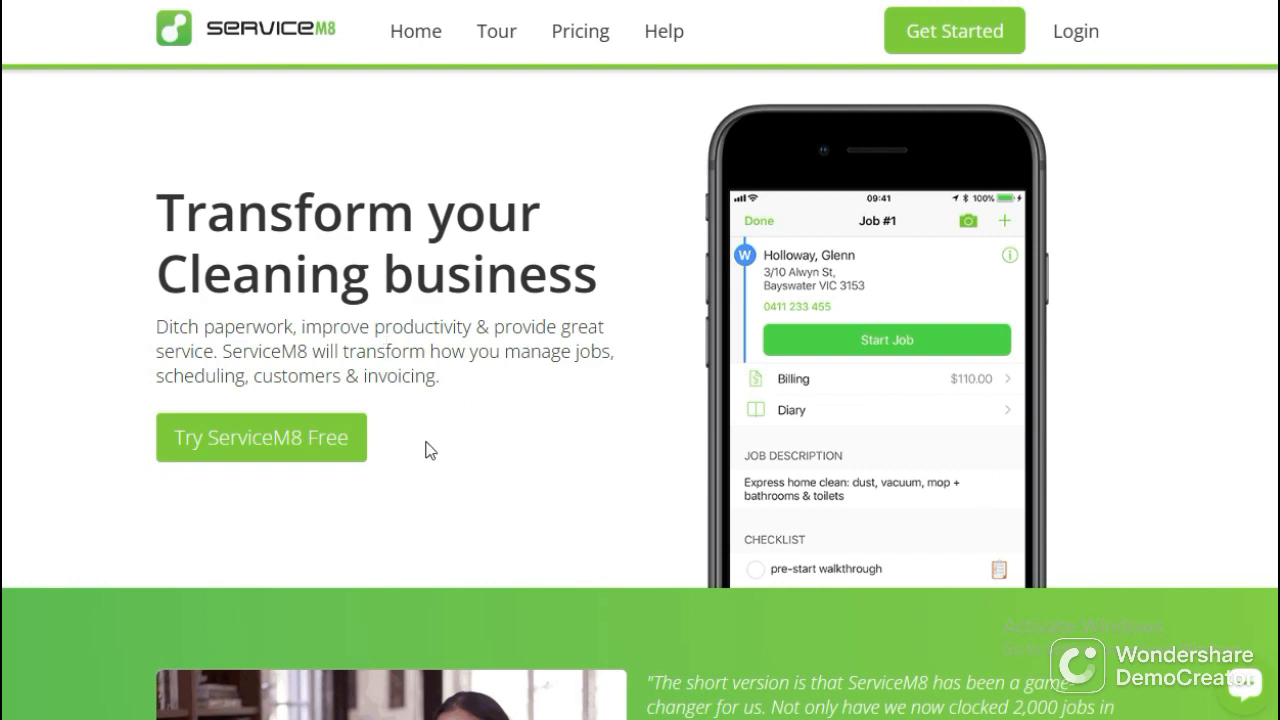
Look through the cleaning business page, examining the testimonial and the first stages of the life of a cleaning job.
{"action": "scroll", "coordinate": [425, 448], "scroll_direction": "down", "scroll_amount": 2}
{"action": "scroll", "coordinate": [425, 448], "scroll_direction": "up", "scroll_amount": 2}
{"action": "scroll", "coordinate": [420, 445], "scroll_direction": "down", "scroll_amount": 8}
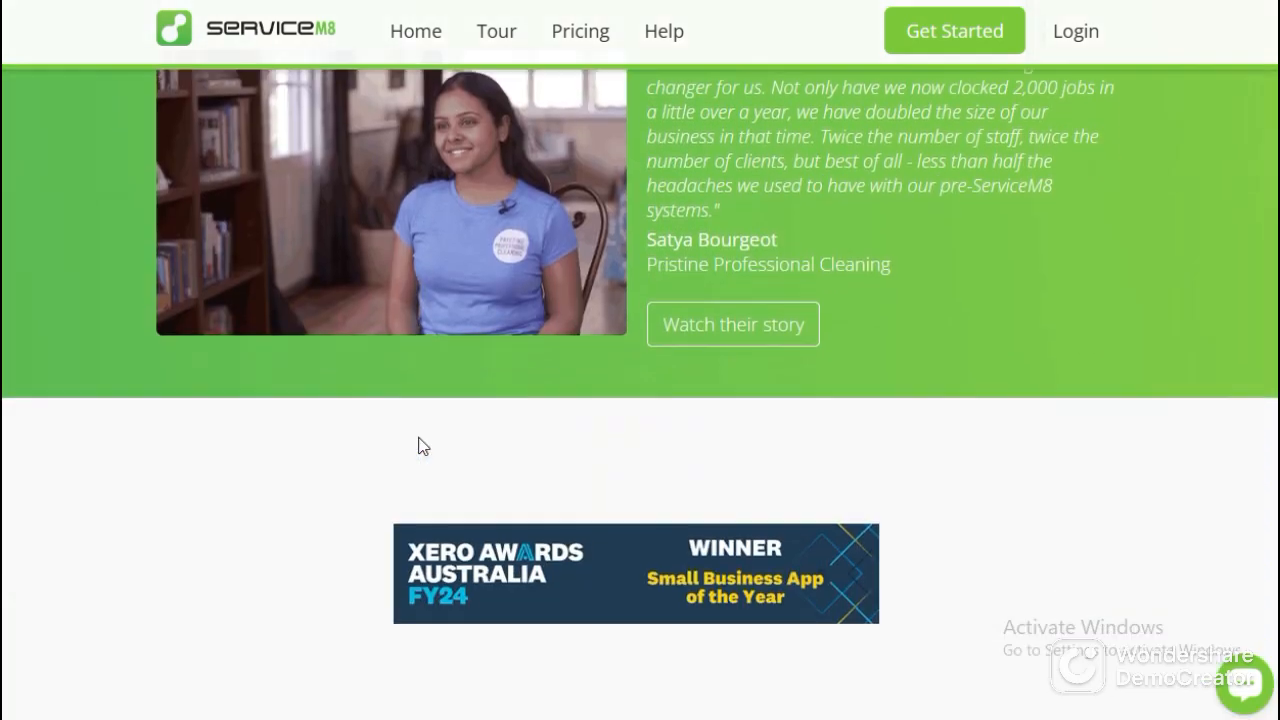
{"action": "scroll", "coordinate": [422, 446], "scroll_direction": "down", "scroll_amount": 4}
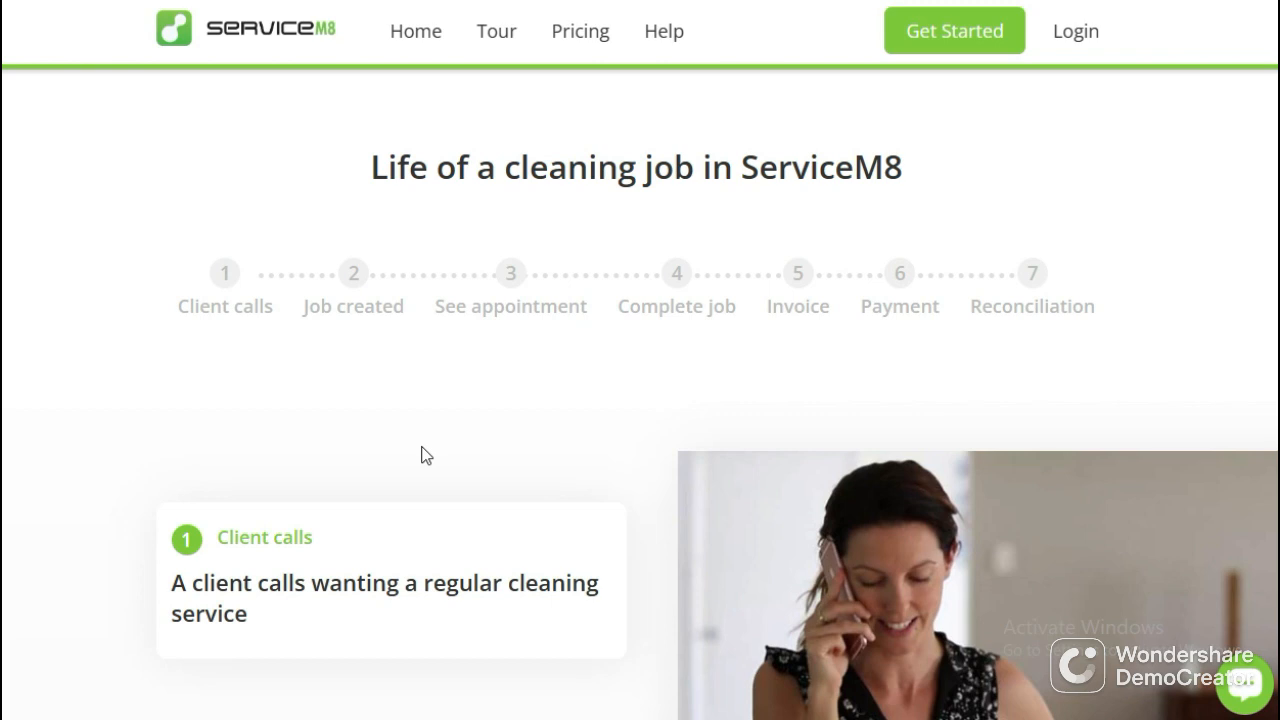
{"action": "scroll", "coordinate": [451, 468], "scroll_direction": "down", "scroll_amount": 2}
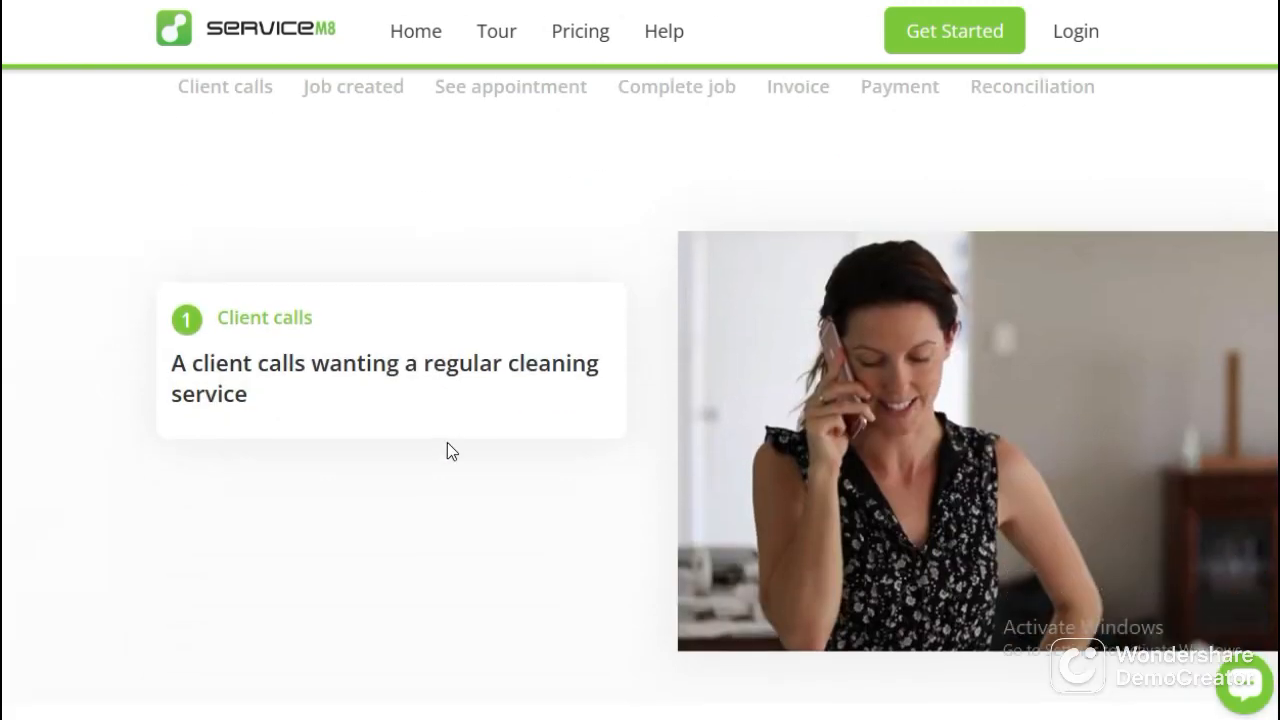
{"action": "scroll", "coordinate": [447, 449], "scroll_direction": "up", "scroll_amount": 2}
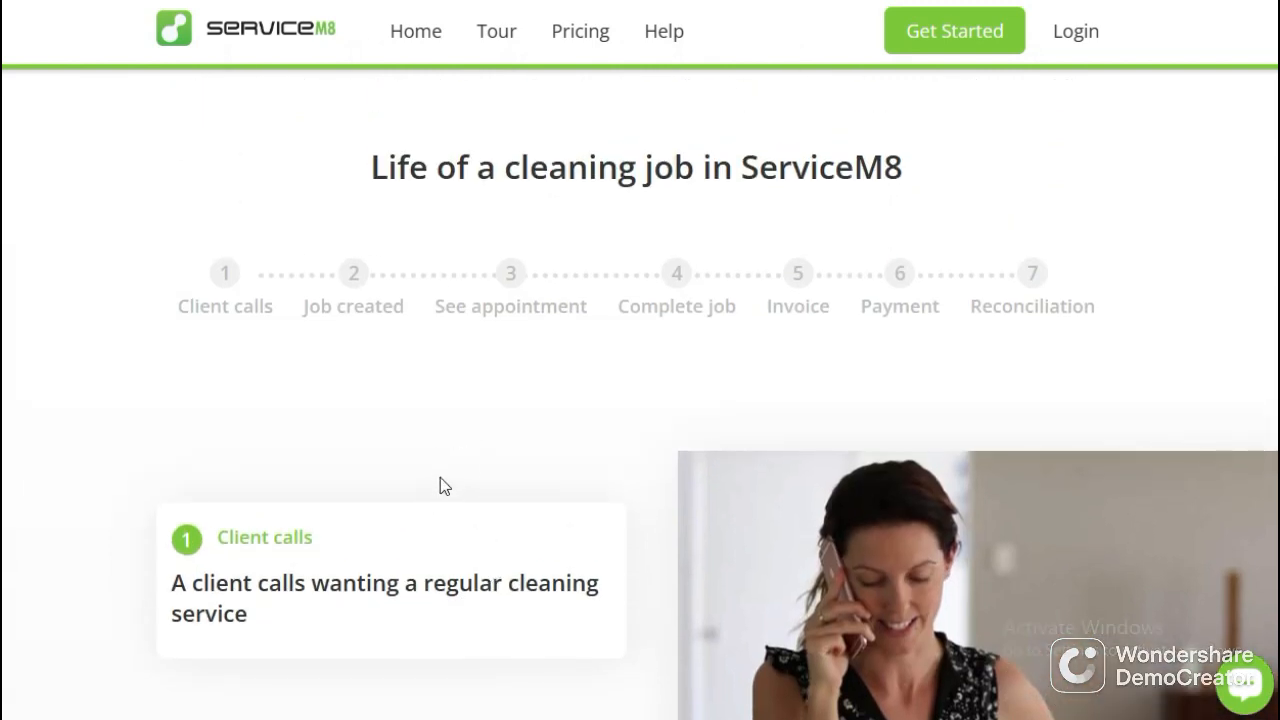
{"action": "scroll", "coordinate": [438, 484], "scroll_direction": "down", "scroll_amount": 2}
{"action": "scroll", "coordinate": [347, 424], "scroll_direction": "down", "scroll_amount": 3}
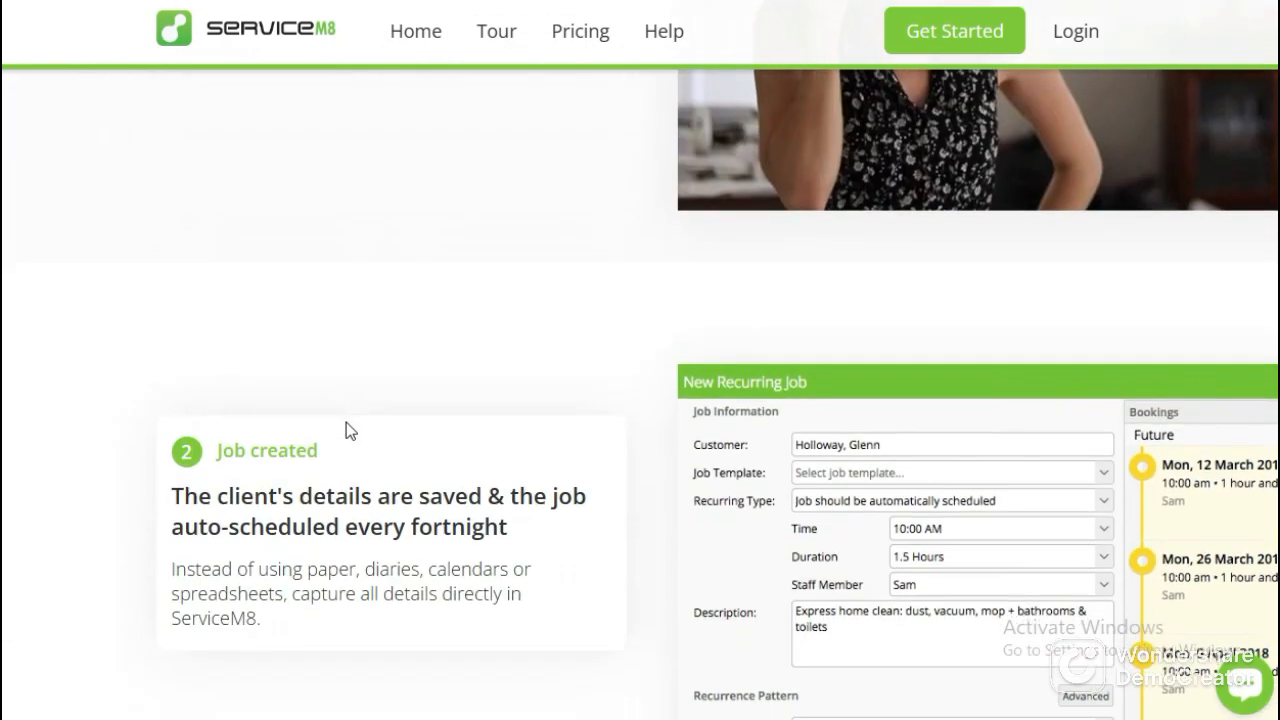
{"action": "scroll", "coordinate": [346, 430], "scroll_direction": "up", "scroll_amount": 3}
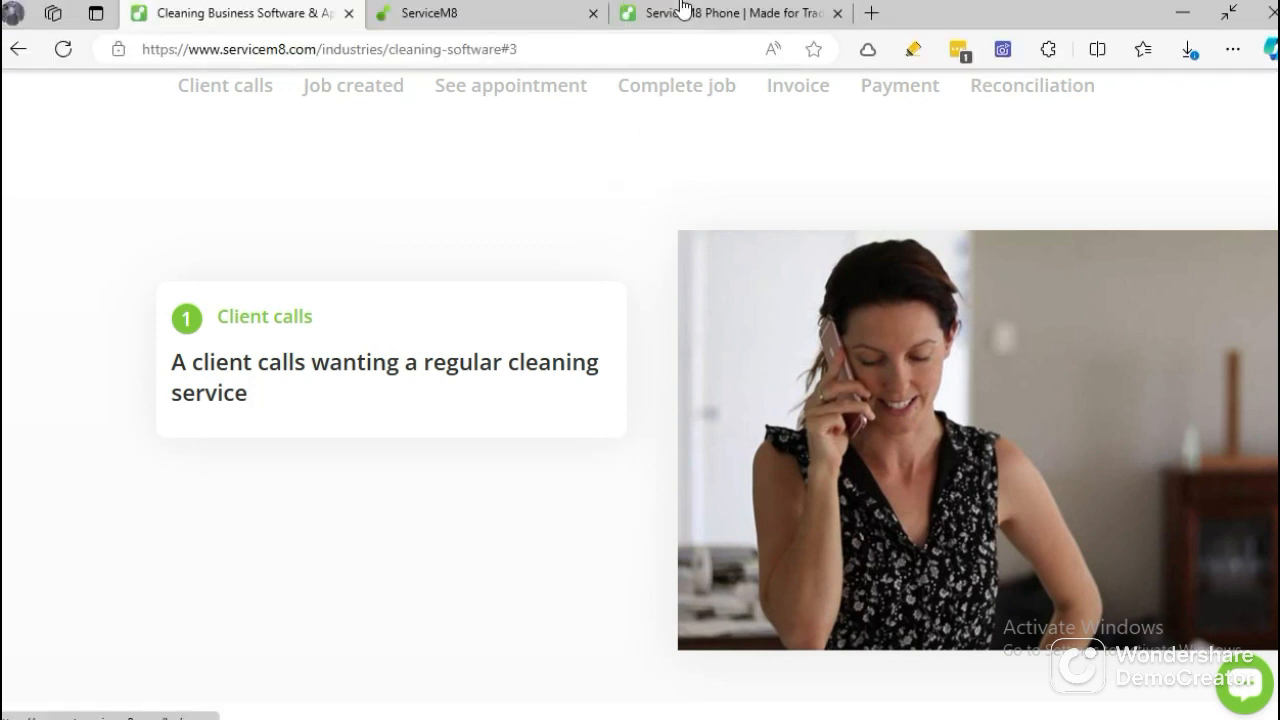
Switch to the ServiceM8 Phone page and read through its call features, from caller identification to Click to Call.
{"action": "left_click", "coordinate": [675, 16]}
{"action": "scroll", "coordinate": [638, 396], "scroll_direction": "down", "scroll_amount": 2}
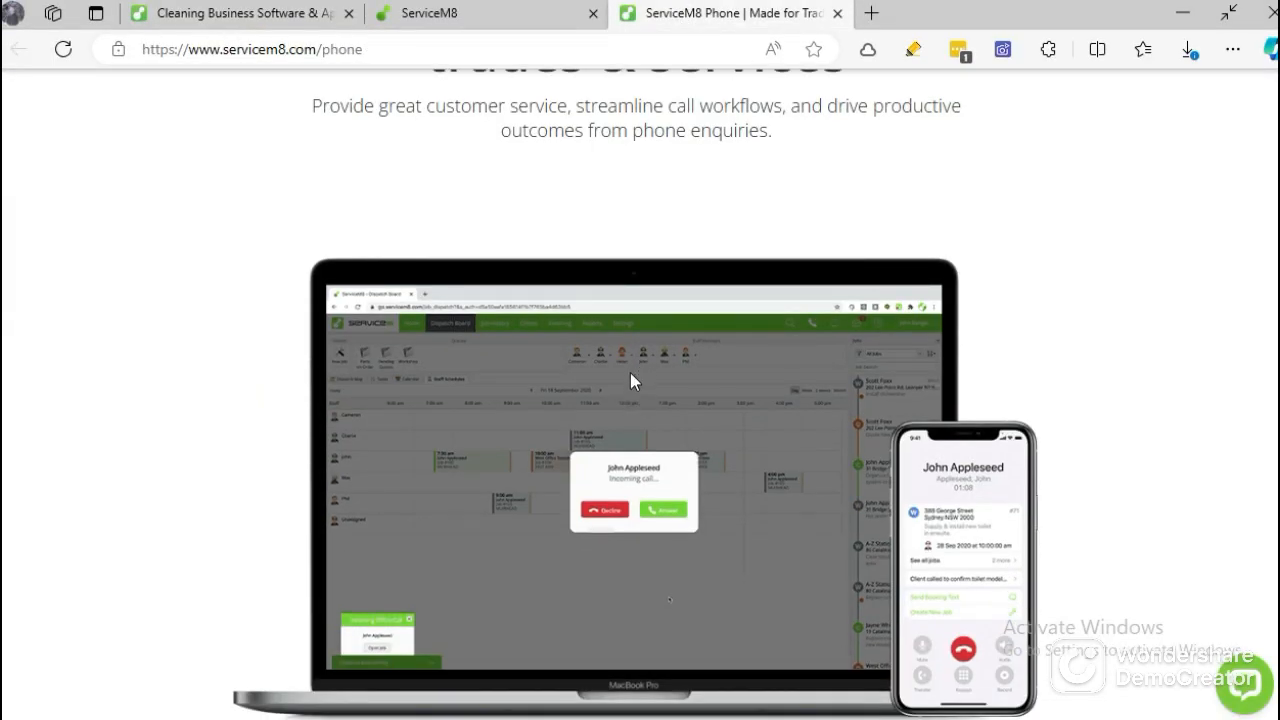
{"action": "scroll", "coordinate": [647, 470], "scroll_direction": "down", "scroll_amount": 2}
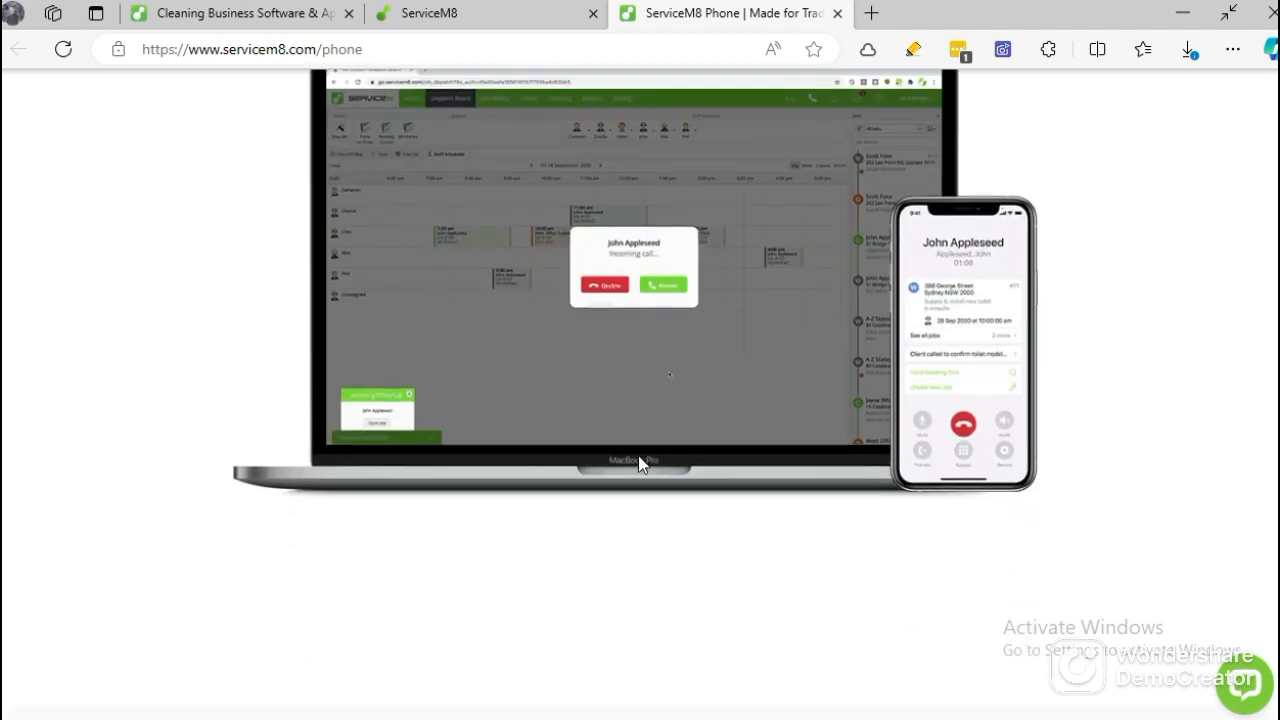
{"action": "scroll", "coordinate": [638, 455], "scroll_direction": "down", "scroll_amount": 6}
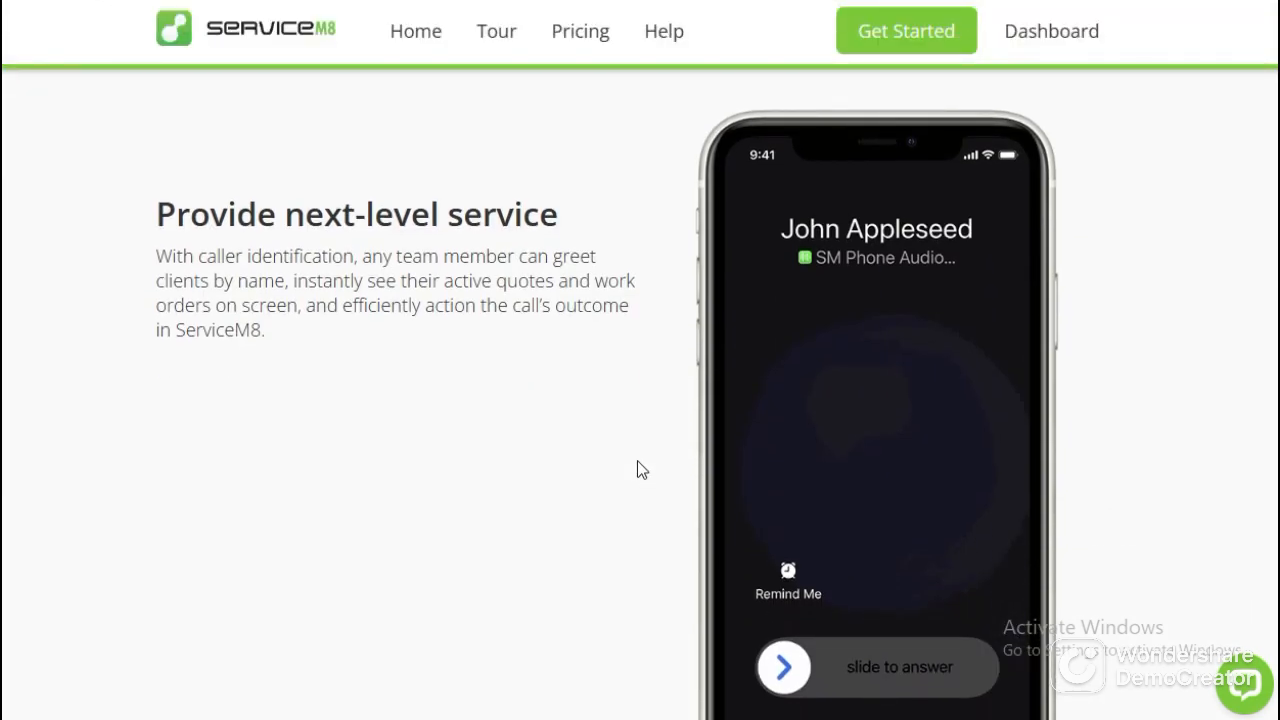
{"action": "scroll", "coordinate": [638, 462], "scroll_direction": "down", "scroll_amount": 9}
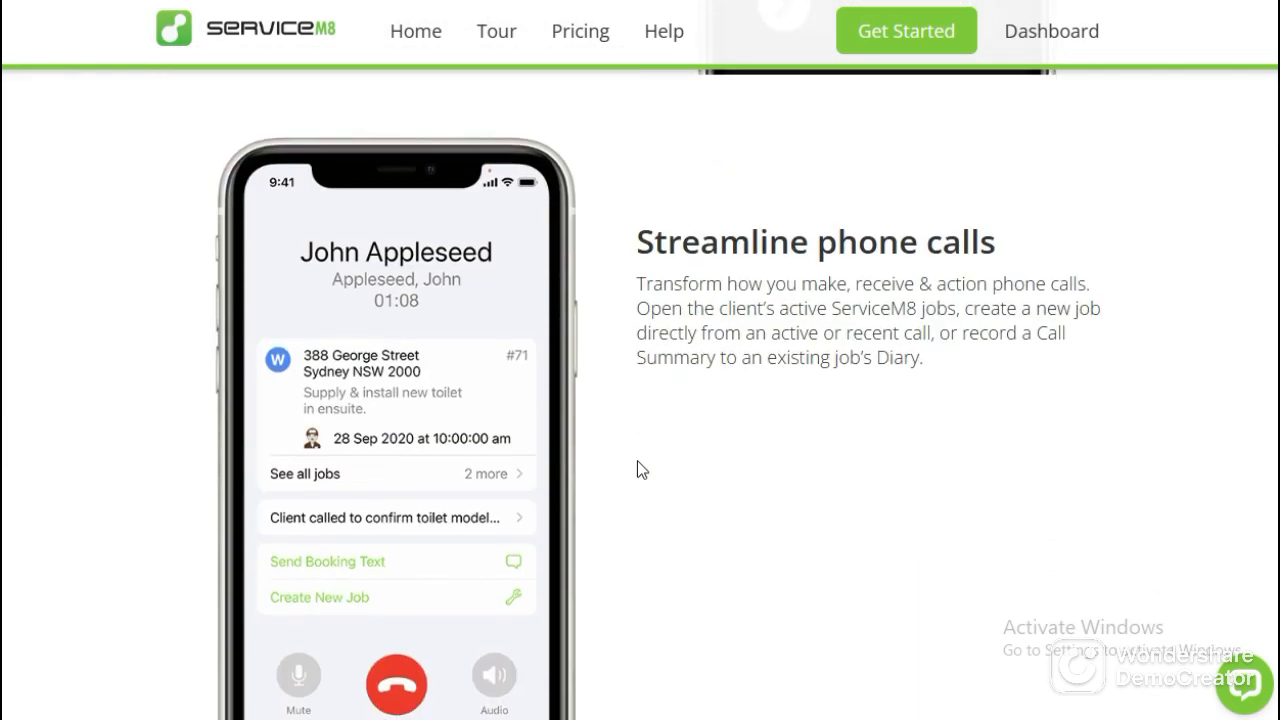
{"action": "scroll", "coordinate": [637, 461], "scroll_direction": "down", "scroll_amount": 2}
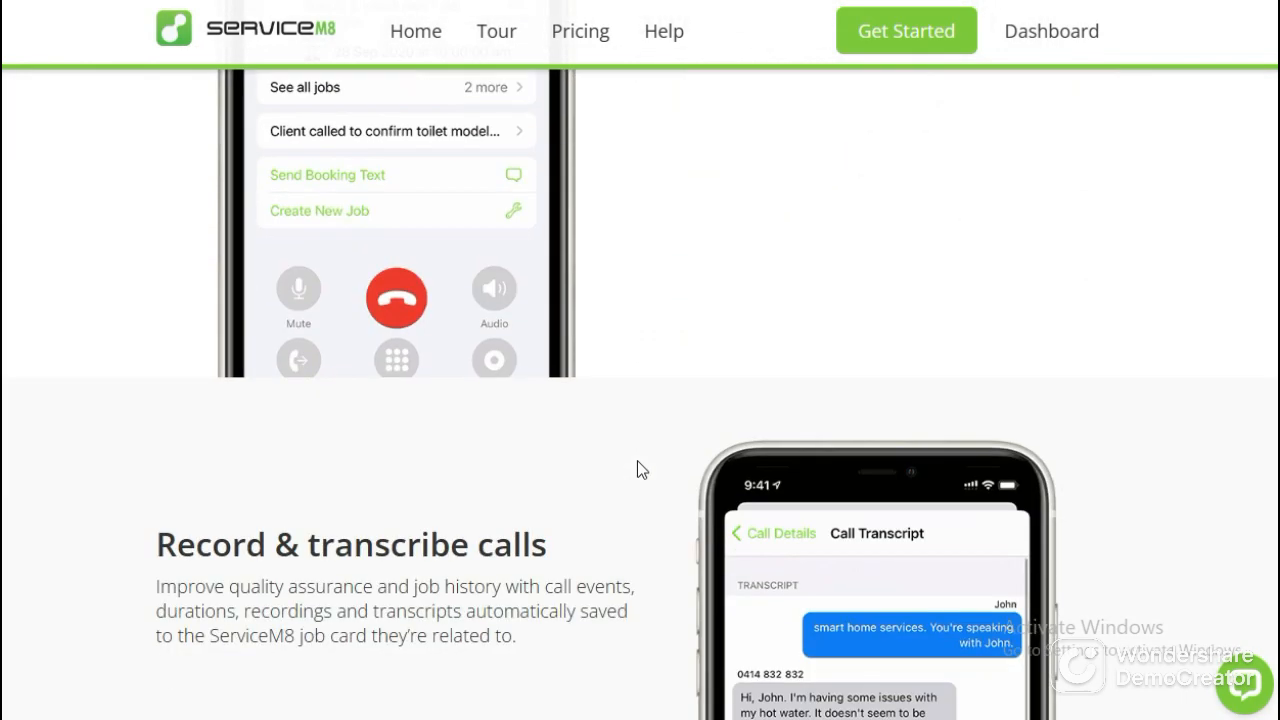
{"action": "scroll", "coordinate": [637, 462], "scroll_direction": "down", "scroll_amount": 17}
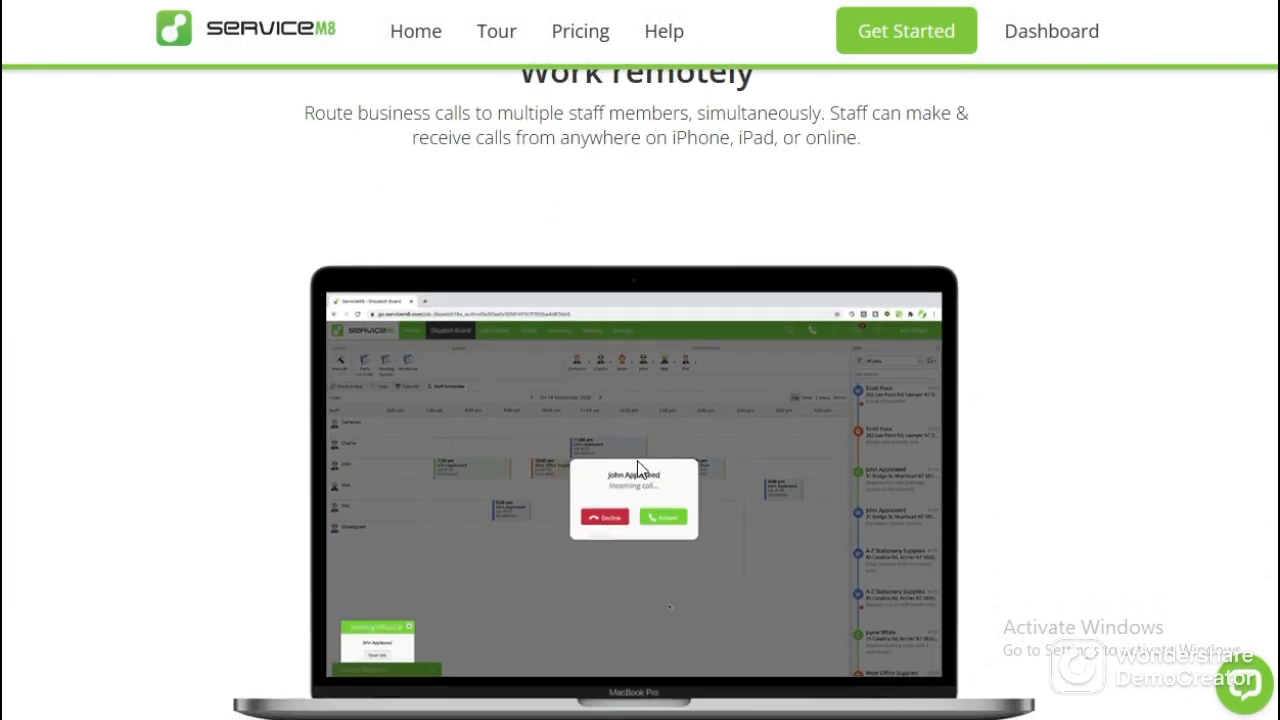
{"action": "scroll", "coordinate": [637, 468], "scroll_direction": "down", "scroll_amount": 8}
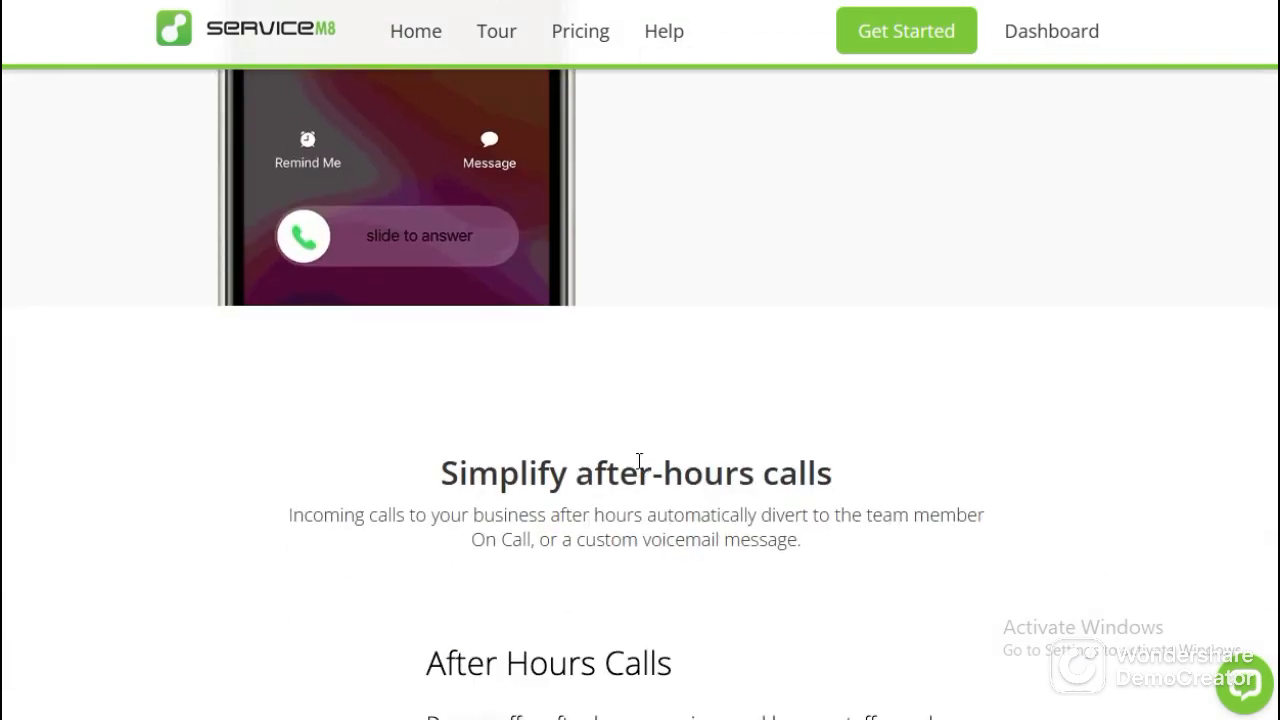
{"action": "scroll", "coordinate": [639, 460], "scroll_direction": "down", "scroll_amount": 14}
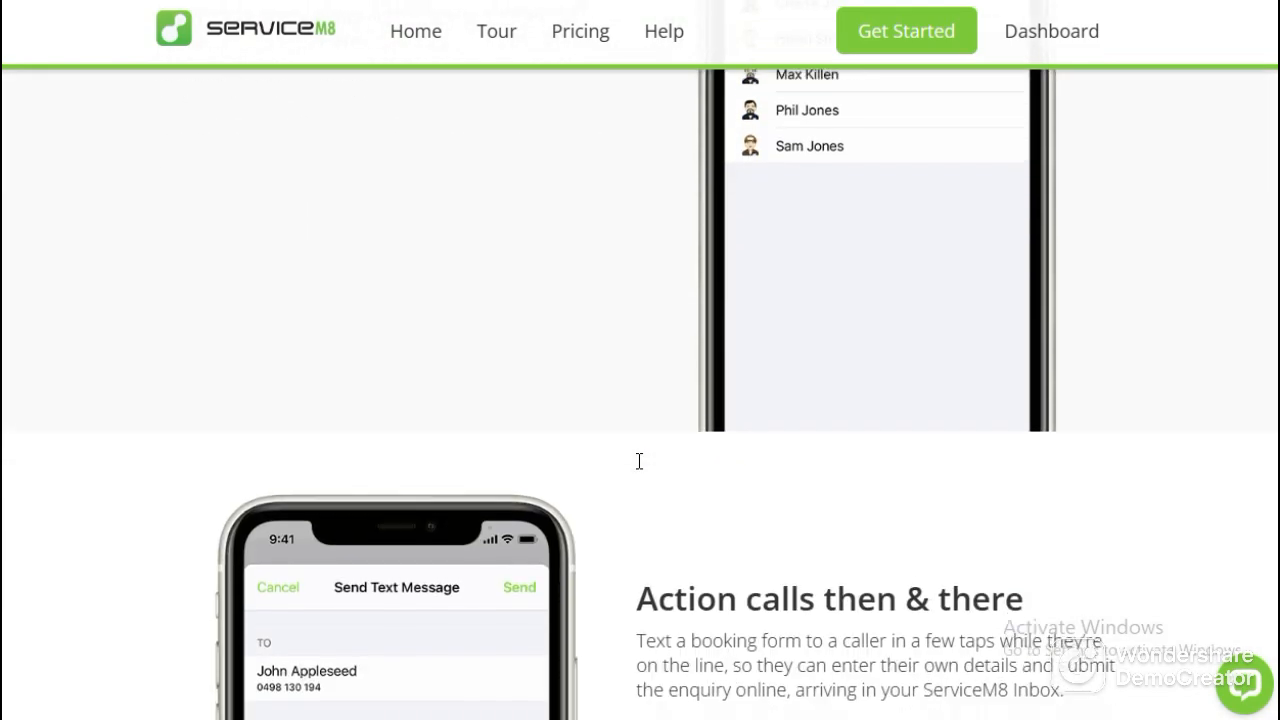
{"action": "scroll", "coordinate": [637, 465], "scroll_direction": "up", "scroll_amount": 5}
{"action": "scroll", "coordinate": [637, 469], "scroll_direction": "up", "scroll_amount": 1}
{"action": "scroll", "coordinate": [637, 469], "scroll_direction": "down", "scroll_amount": 10}
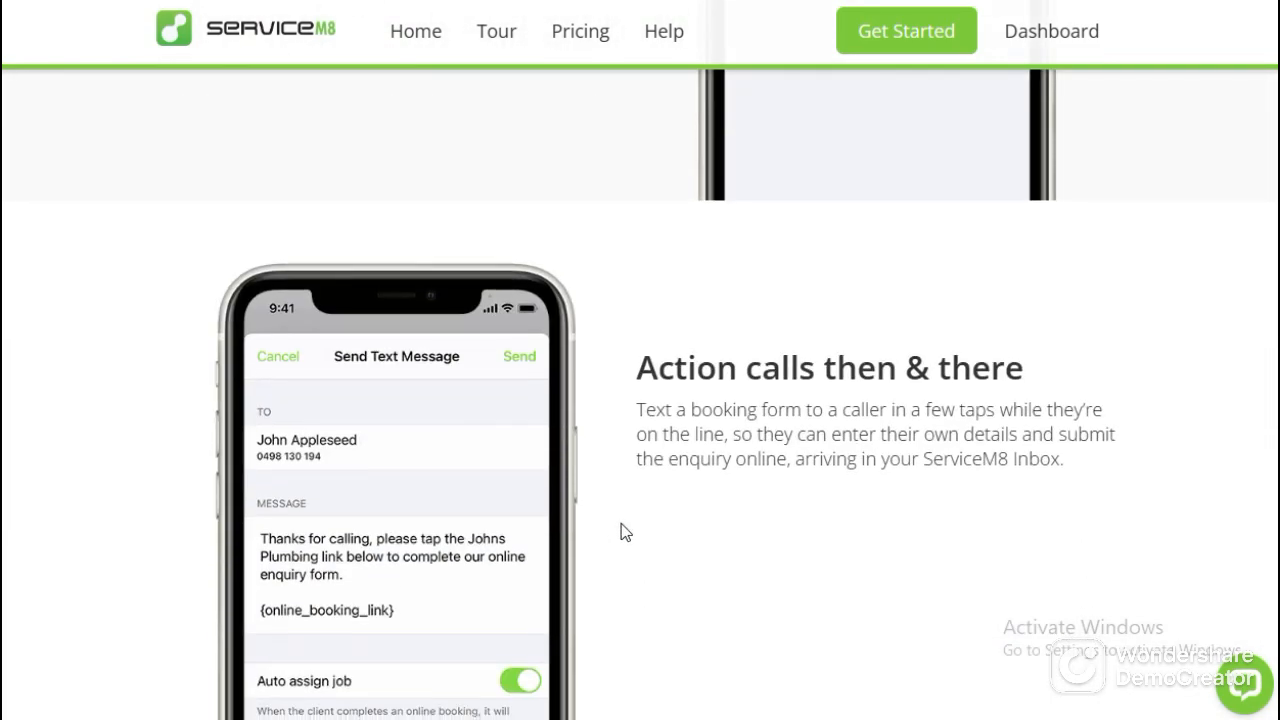
{"action": "scroll", "coordinate": [597, 494], "scroll_direction": "down", "scroll_amount": 10}
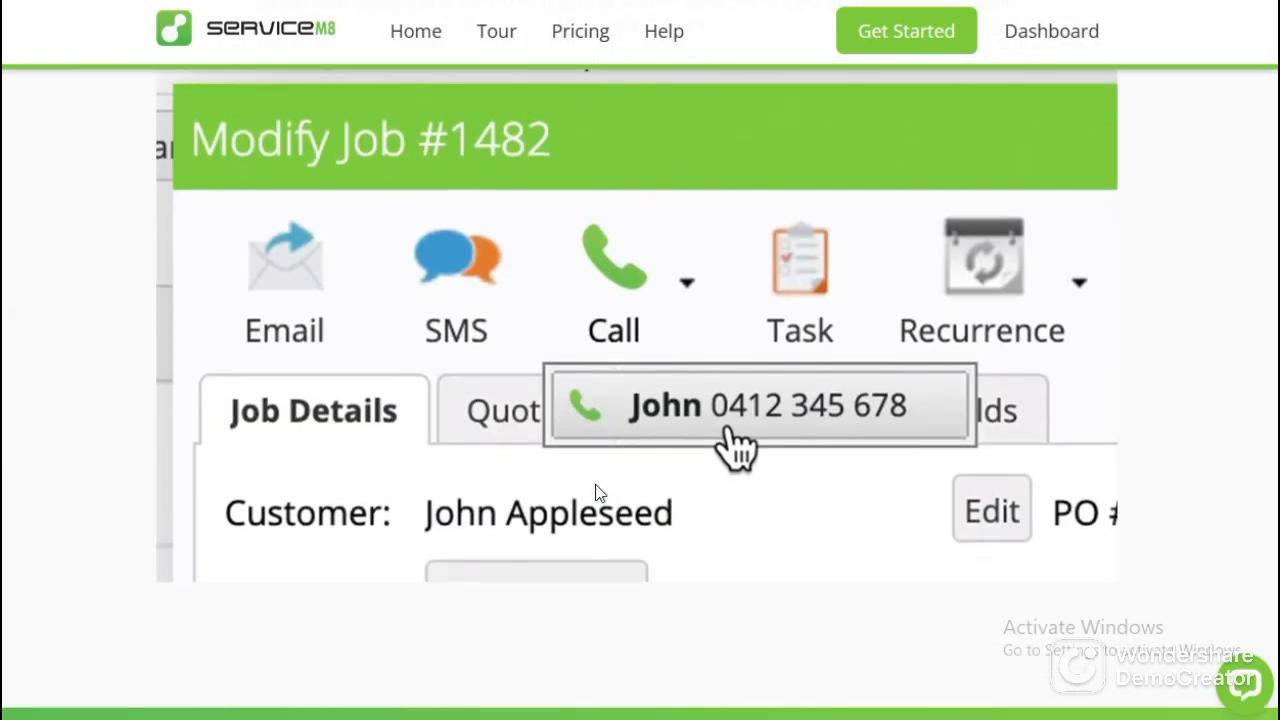
Compare the Connect and Unlimited phone plans and recheck the Click to Call section.
{"action": "scroll", "coordinate": [597, 489], "scroll_direction": "down", "scroll_amount": 3}
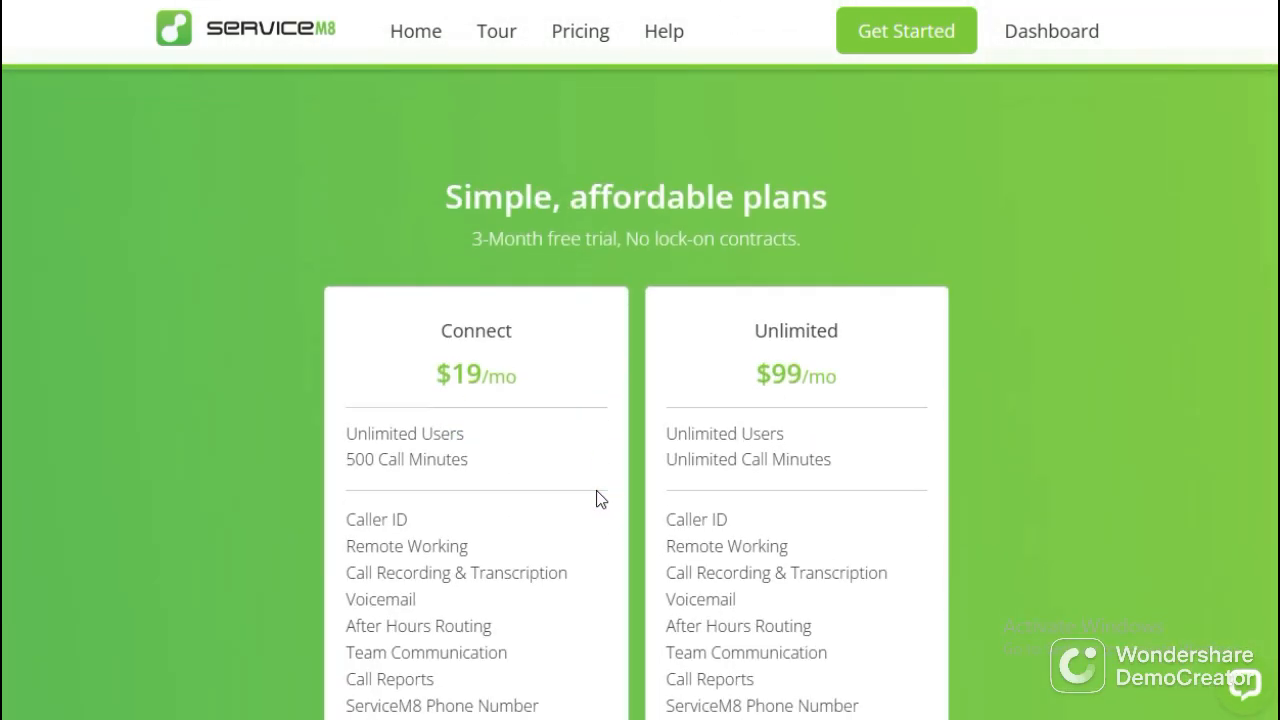
{"action": "scroll", "coordinate": [597, 500], "scroll_direction": "up", "scroll_amount": 12}
{"action": "scroll", "coordinate": [600, 535], "scroll_direction": "up", "scroll_amount": 6}
{"action": "scroll", "coordinate": [592, 540], "scroll_direction": "down", "scroll_amount": 9}
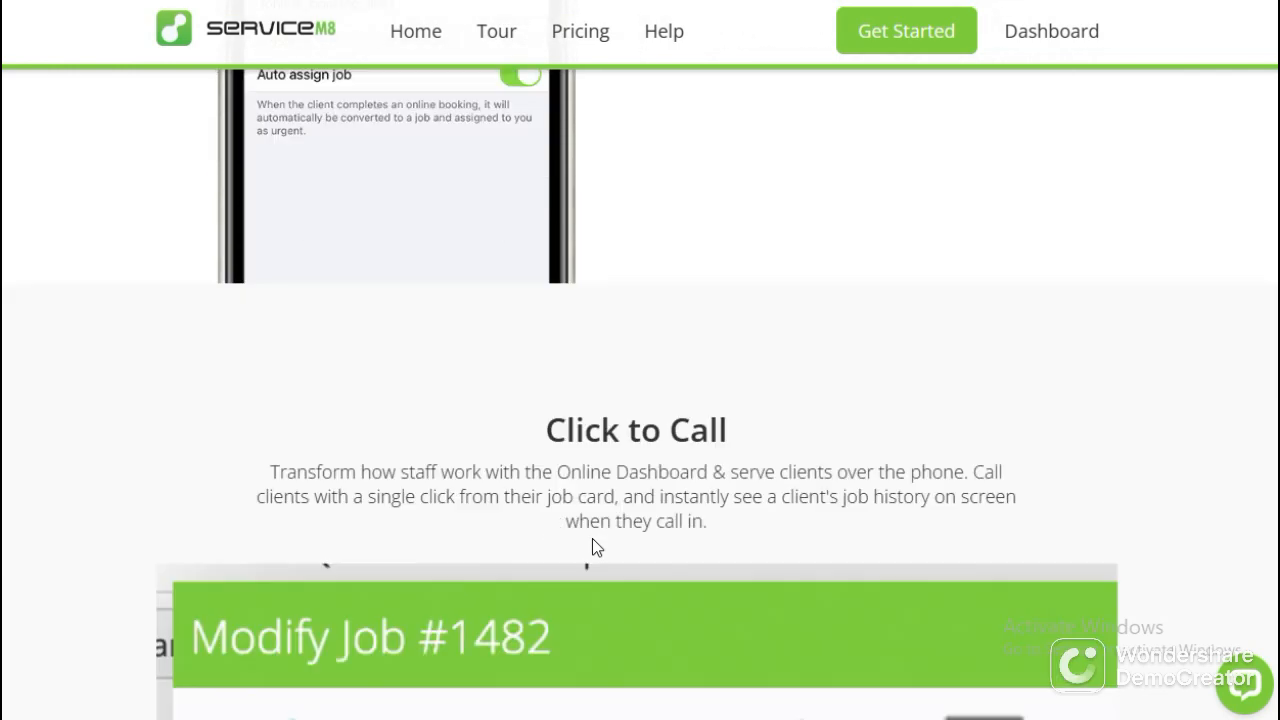
{"action": "scroll", "coordinate": [592, 537], "scroll_direction": "down", "scroll_amount": 8}
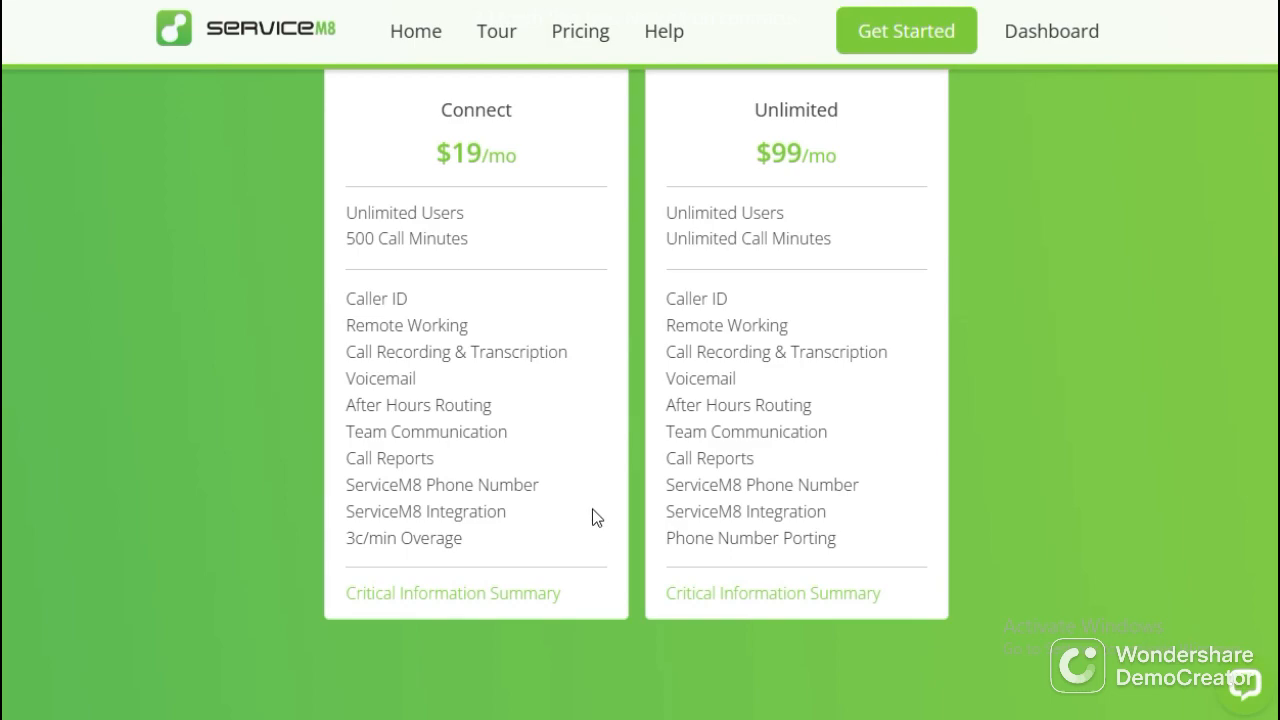
{"action": "scroll", "coordinate": [589, 540], "scroll_direction": "up", "scroll_amount": 12}
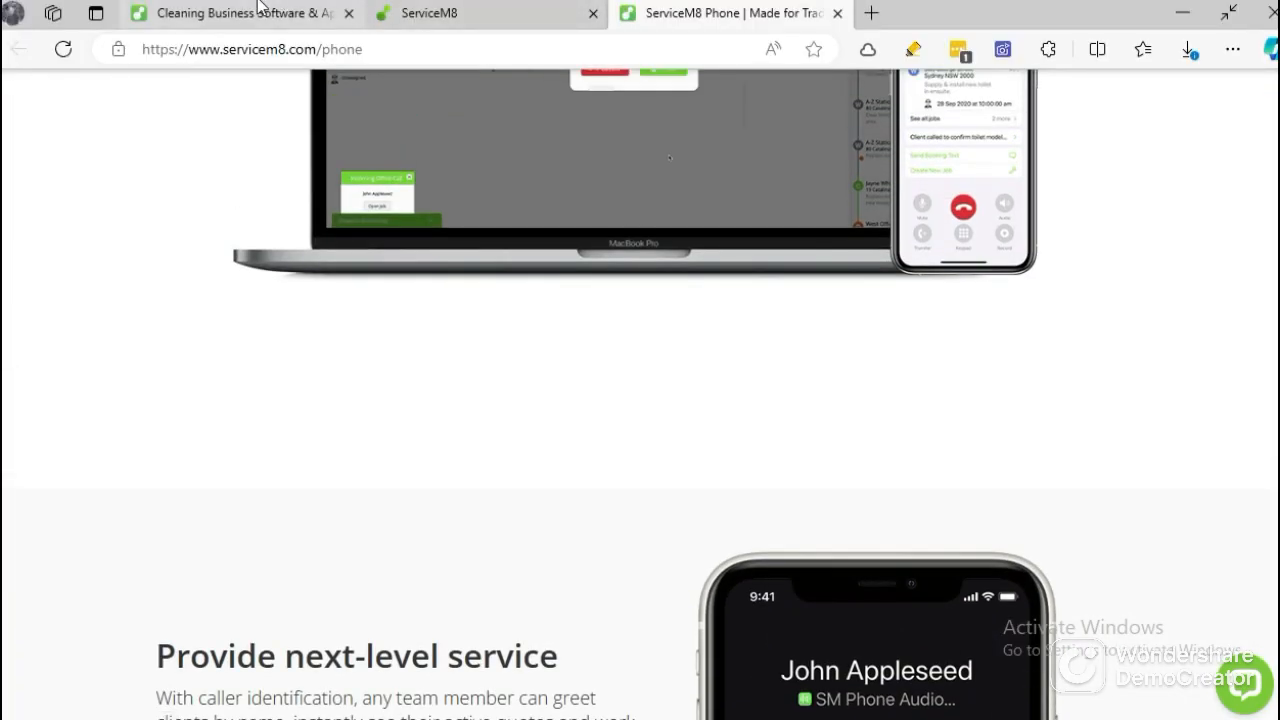
Return to the cleaning software page in full screen and read the Job created stage.
{"action": "left_click", "coordinate": [230, 13]}
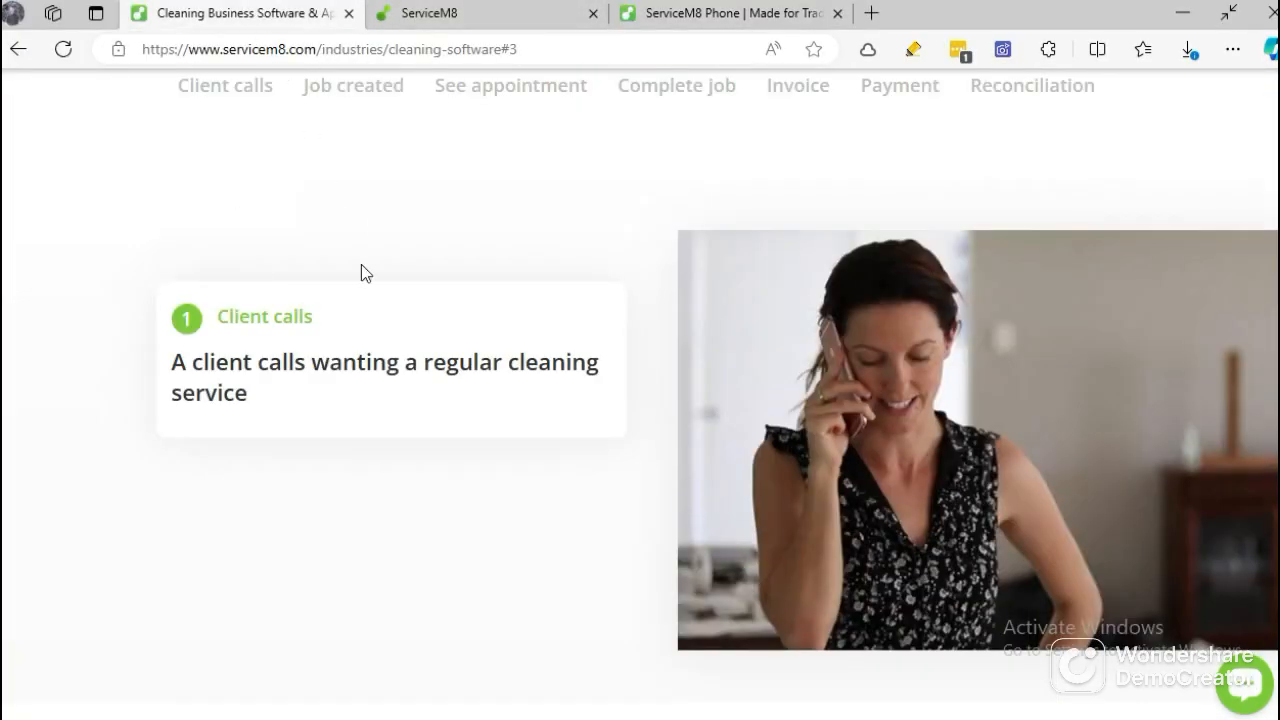
{"action": "scroll", "coordinate": [397, 363], "scroll_direction": "up", "scroll_amount": 5}
{"action": "scroll", "coordinate": [392, 363], "scroll_direction": "down", "scroll_amount": 2}
{"action": "key", "text": "F11"}
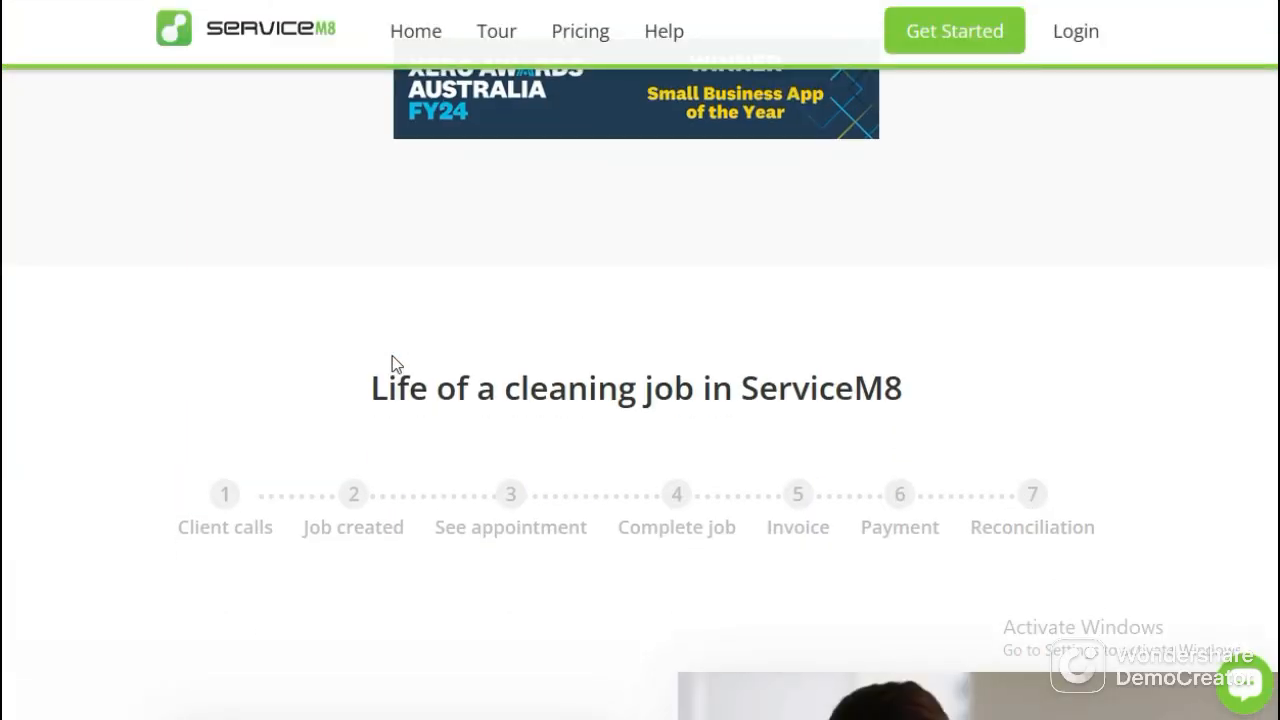
{"action": "scroll", "coordinate": [370, 345], "scroll_direction": "down", "scroll_amount": 2}
{"action": "scroll", "coordinate": [343, 317], "scroll_direction": "down", "scroll_amount": 1}
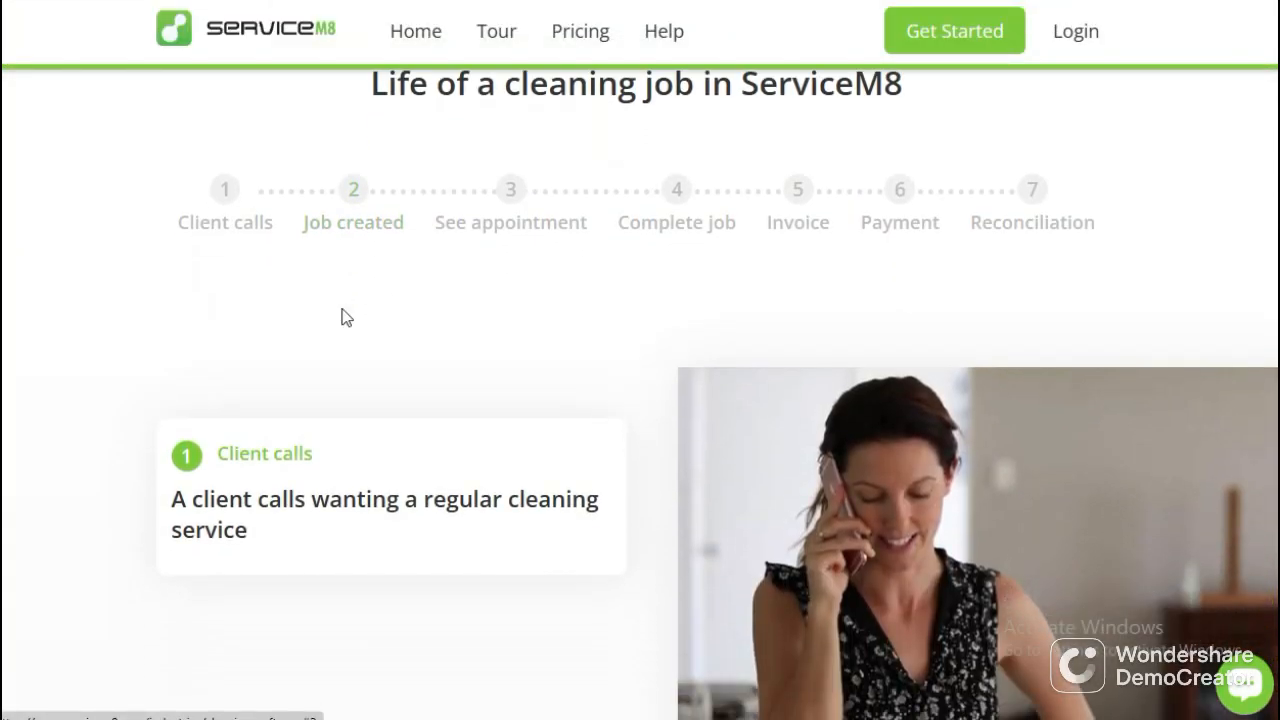
{"action": "scroll", "coordinate": [346, 317], "scroll_direction": "down", "scroll_amount": 3}
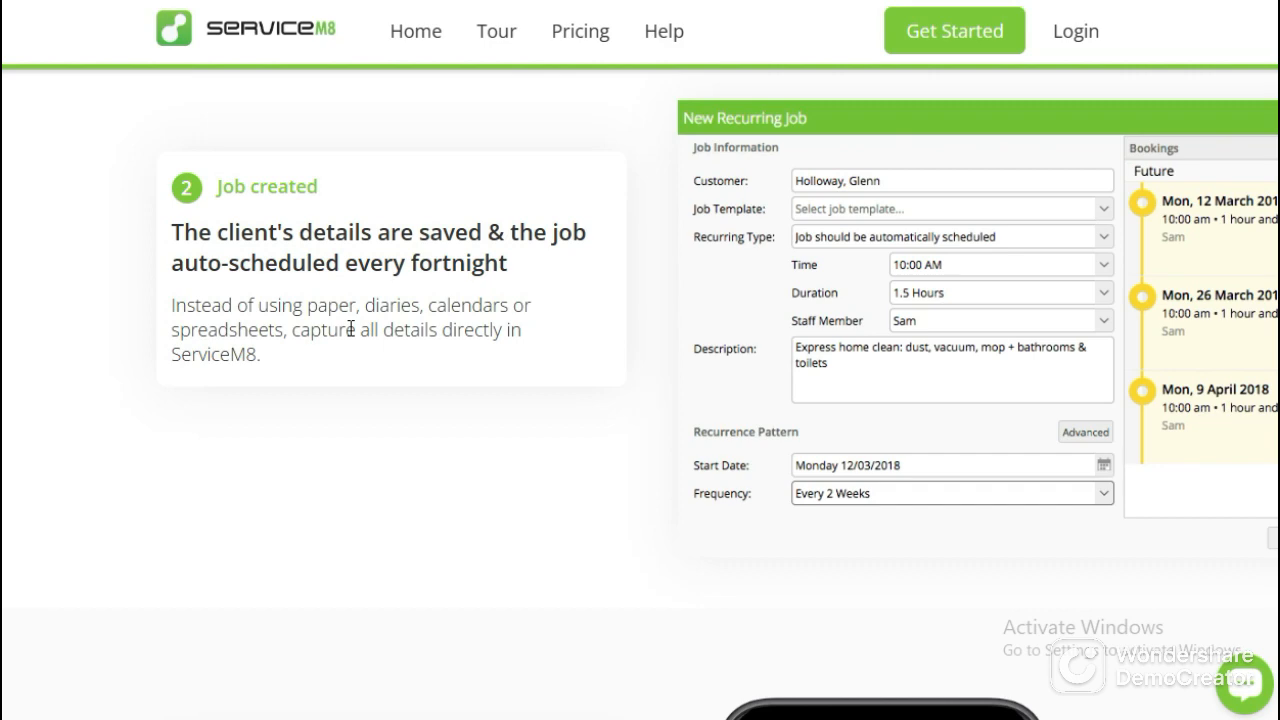
Switch to the ServiceM8 account dashboard, look it over, and open the Dispatch Board in a separate browser tab.
{"action": "mouse_move", "coordinate": [434, 46]}
{"action": "left_click", "coordinate": [463, 11]}
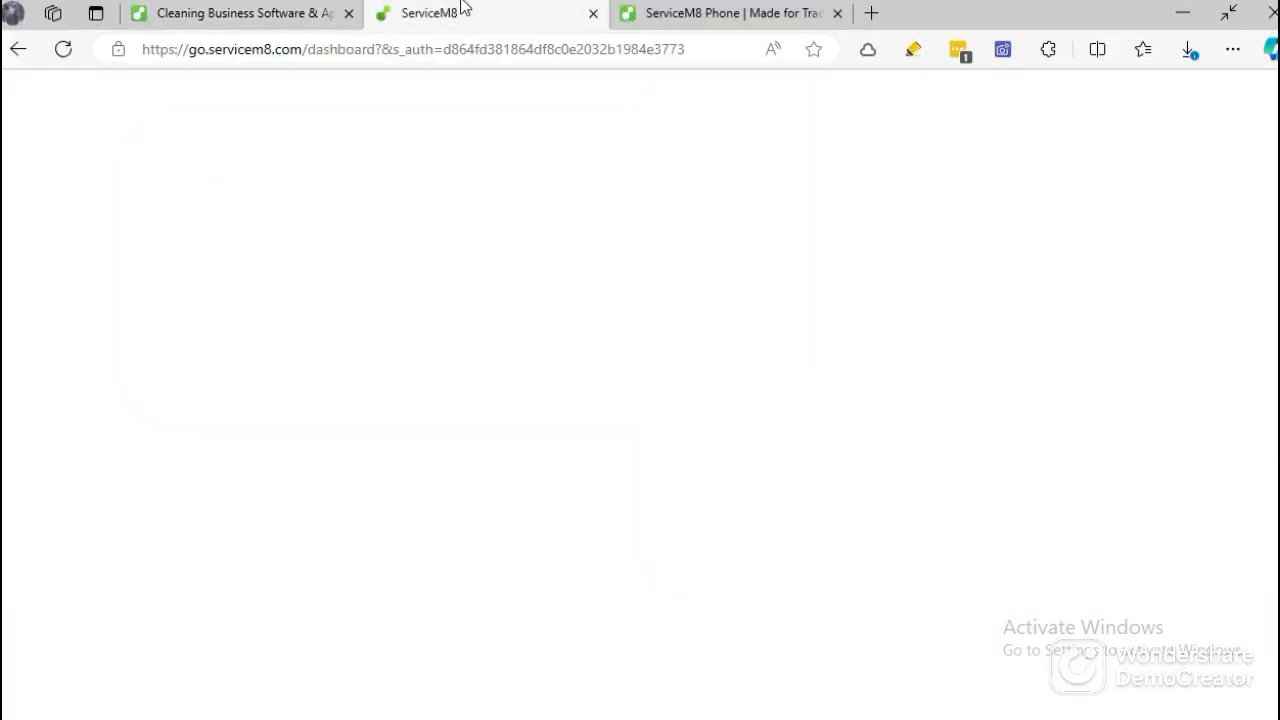
{"action": "scroll", "coordinate": [591, 492], "scroll_direction": "down", "scroll_amount": 4}
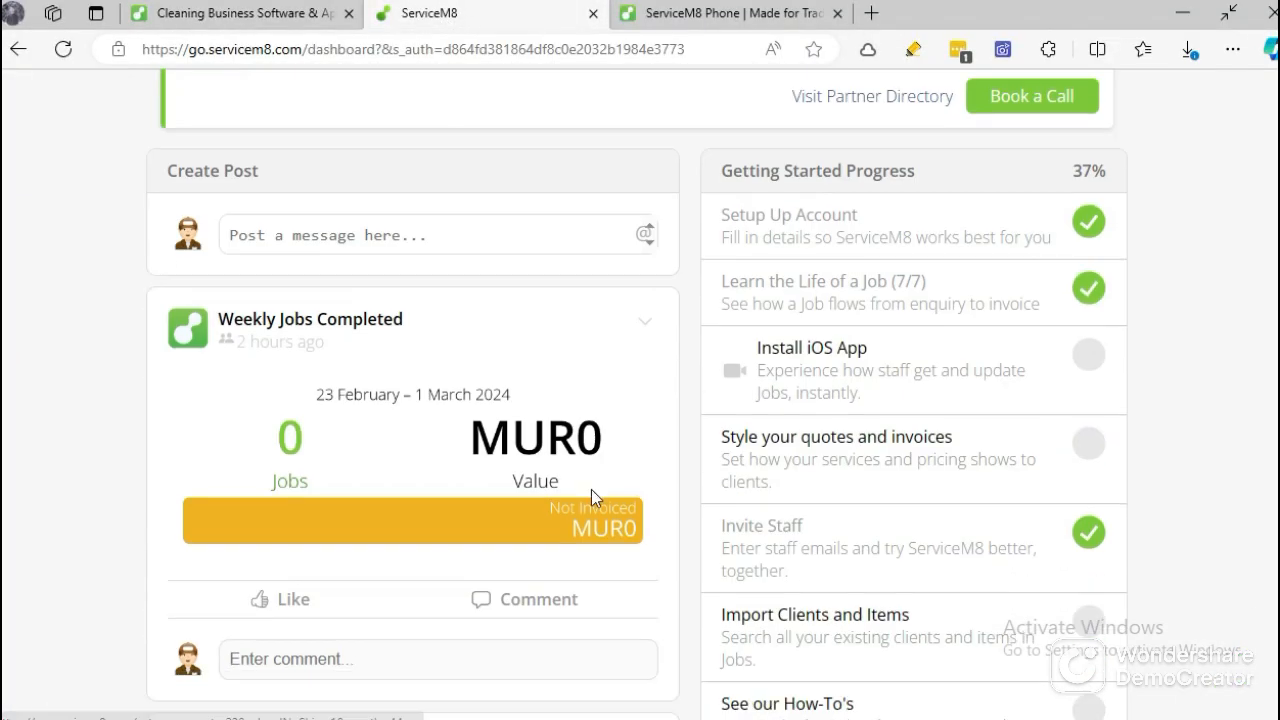
{"action": "scroll", "coordinate": [480, 424], "scroll_direction": "up", "scroll_amount": 4}
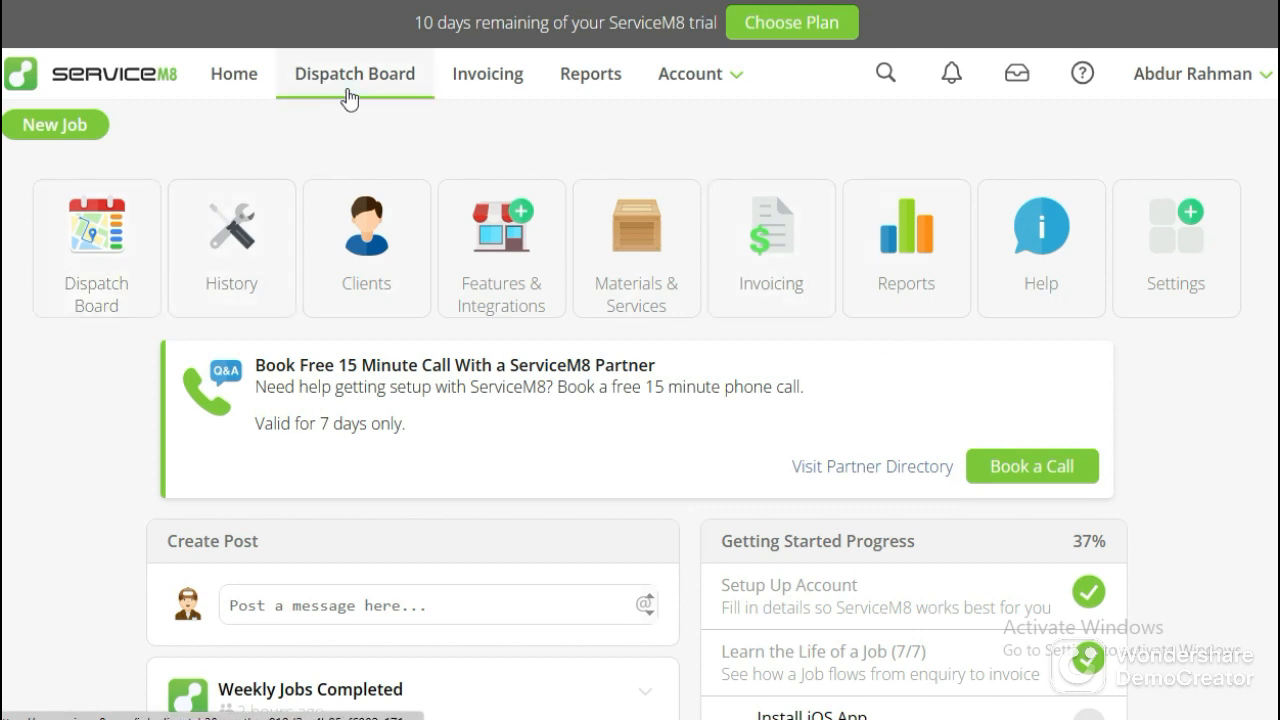
{"action": "middle_click", "coordinate": [349, 99]}
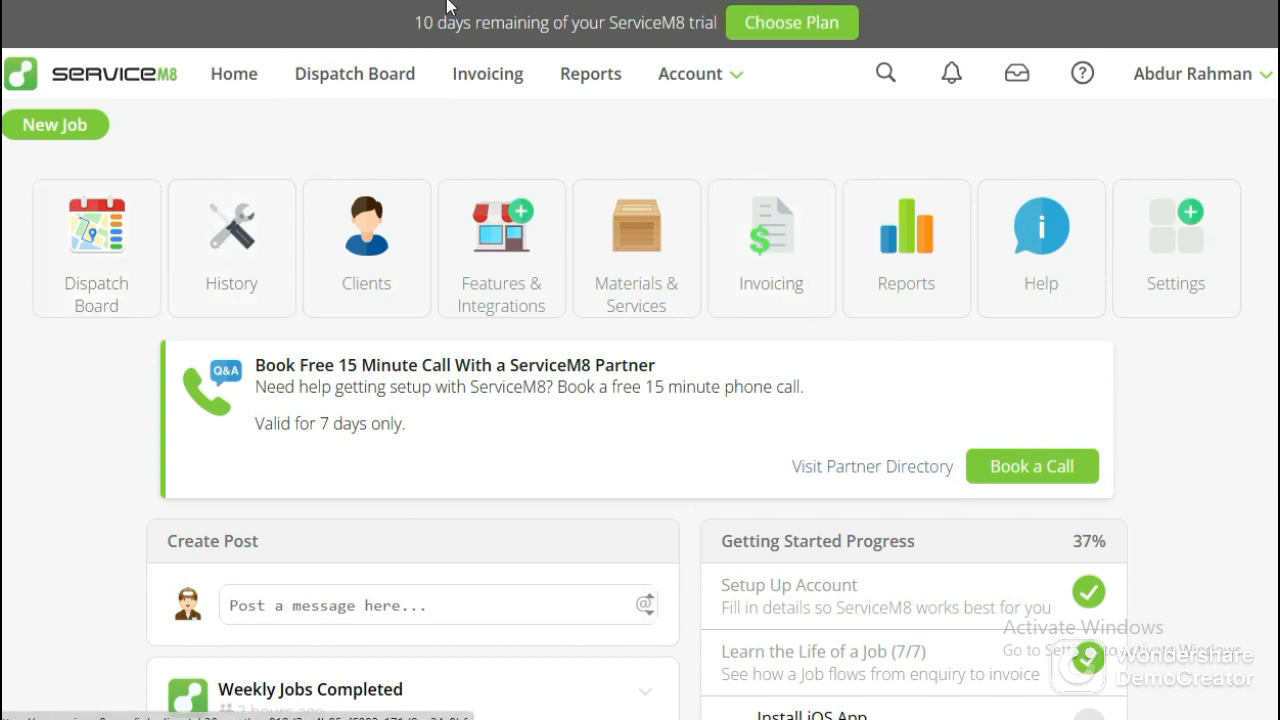
{"action": "left_click", "coordinate": [624, 10]}
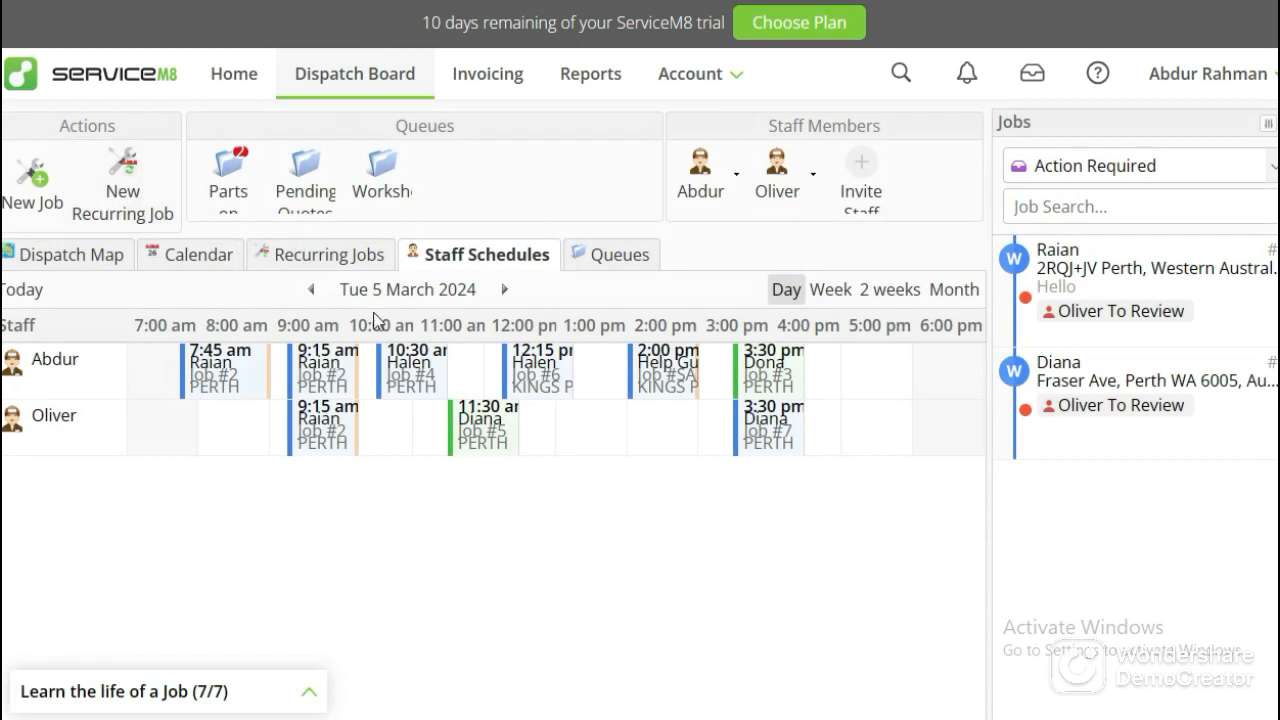
Create a new job from the Dispatch Board and assign the existing Fraser Ave customer to it.
{"action": "left_click", "coordinate": [13, 218]}
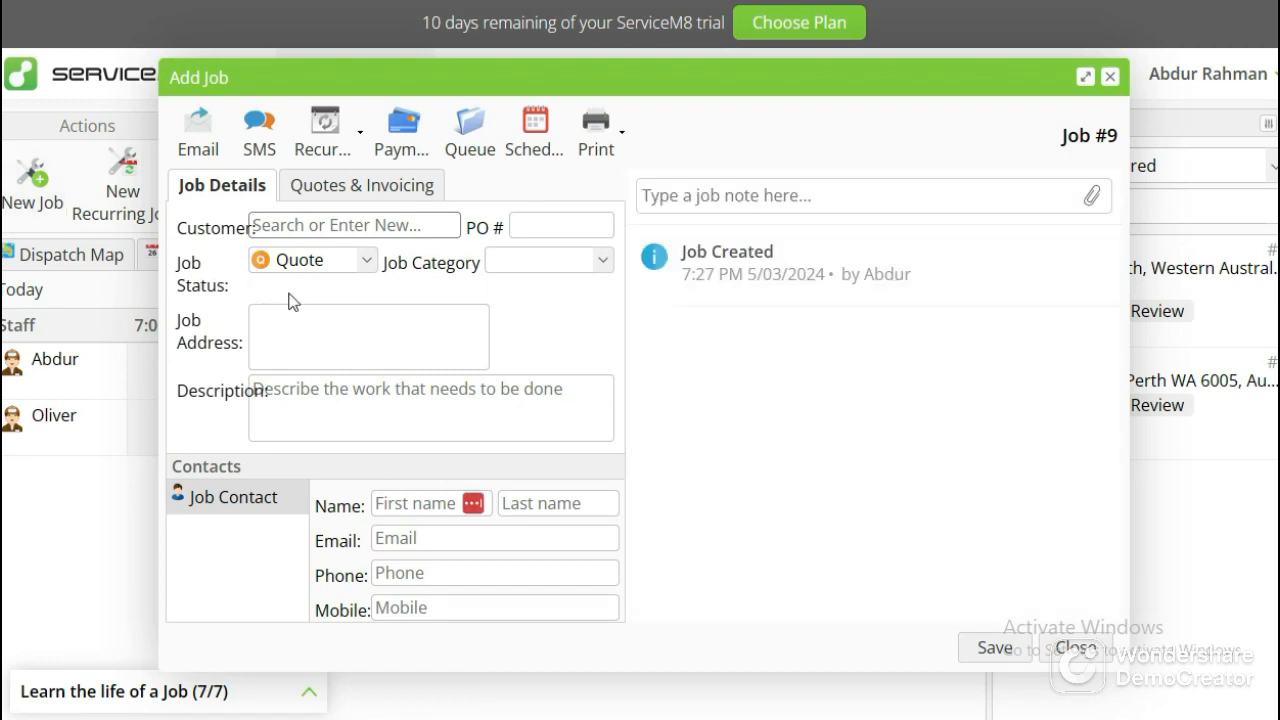
{"action": "left_click", "coordinate": [295, 230]}
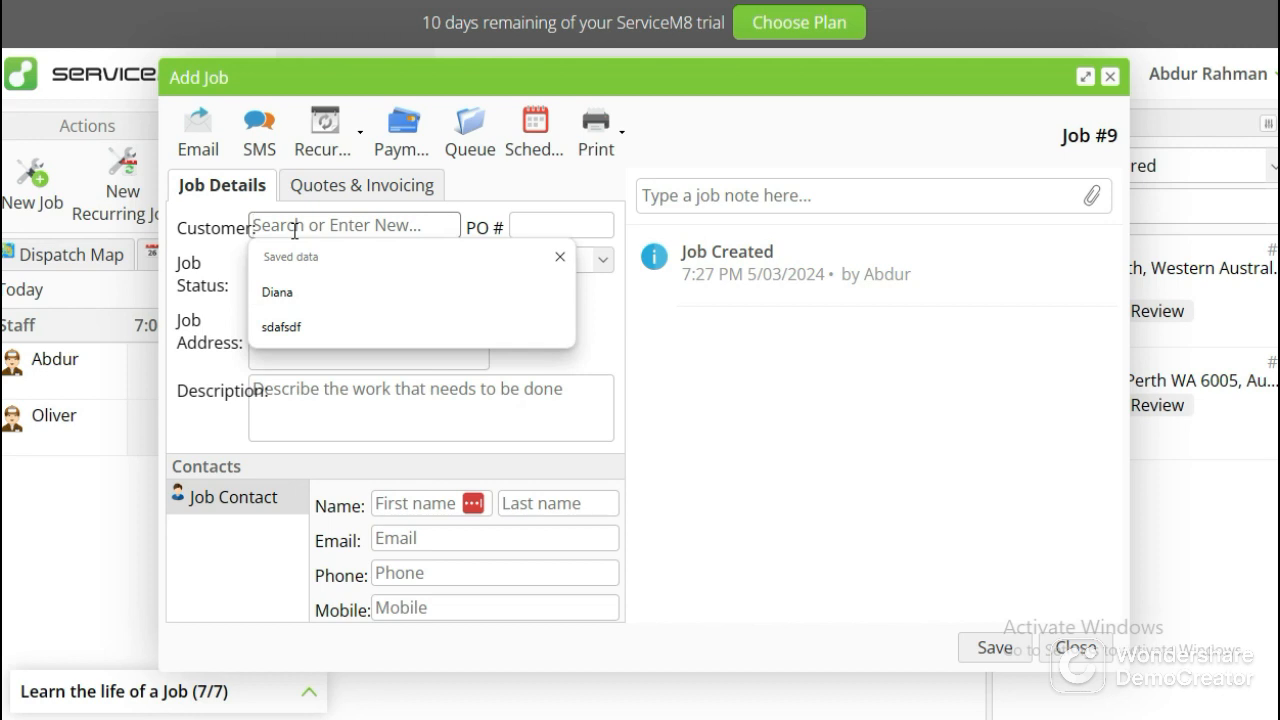
{"action": "type", "text": "Diana"}
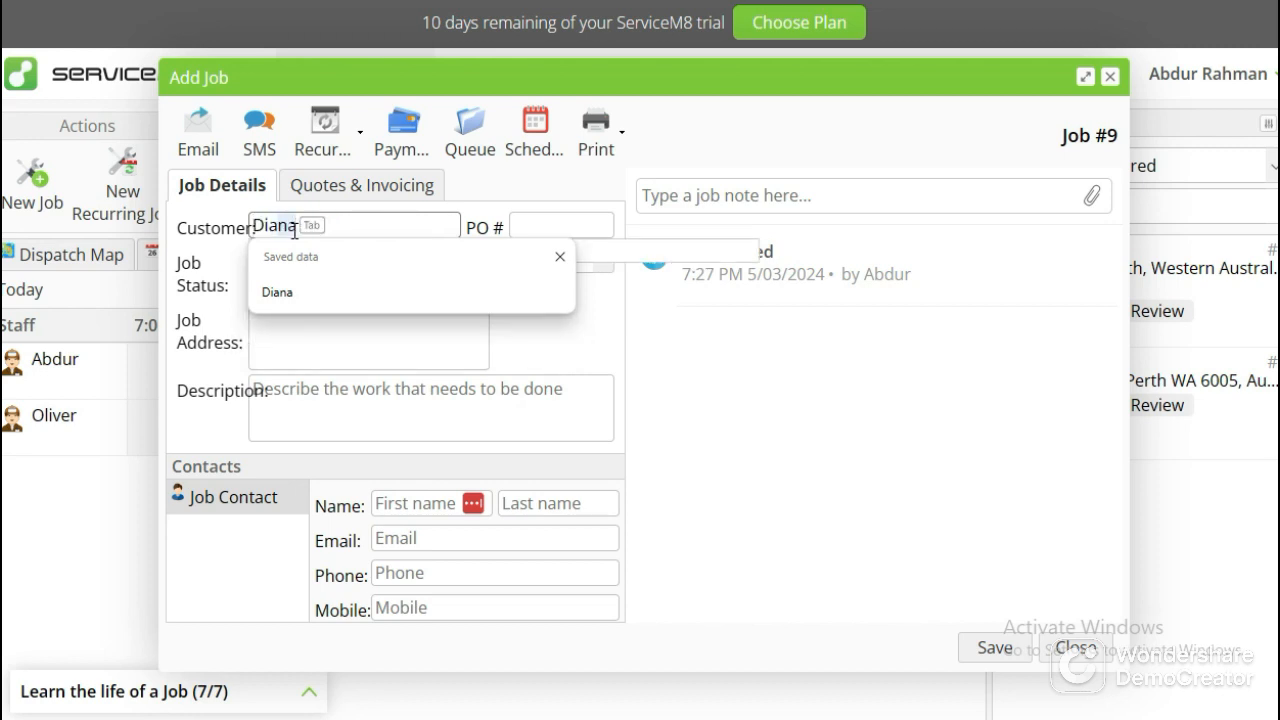
{"action": "type", "text": "na"}
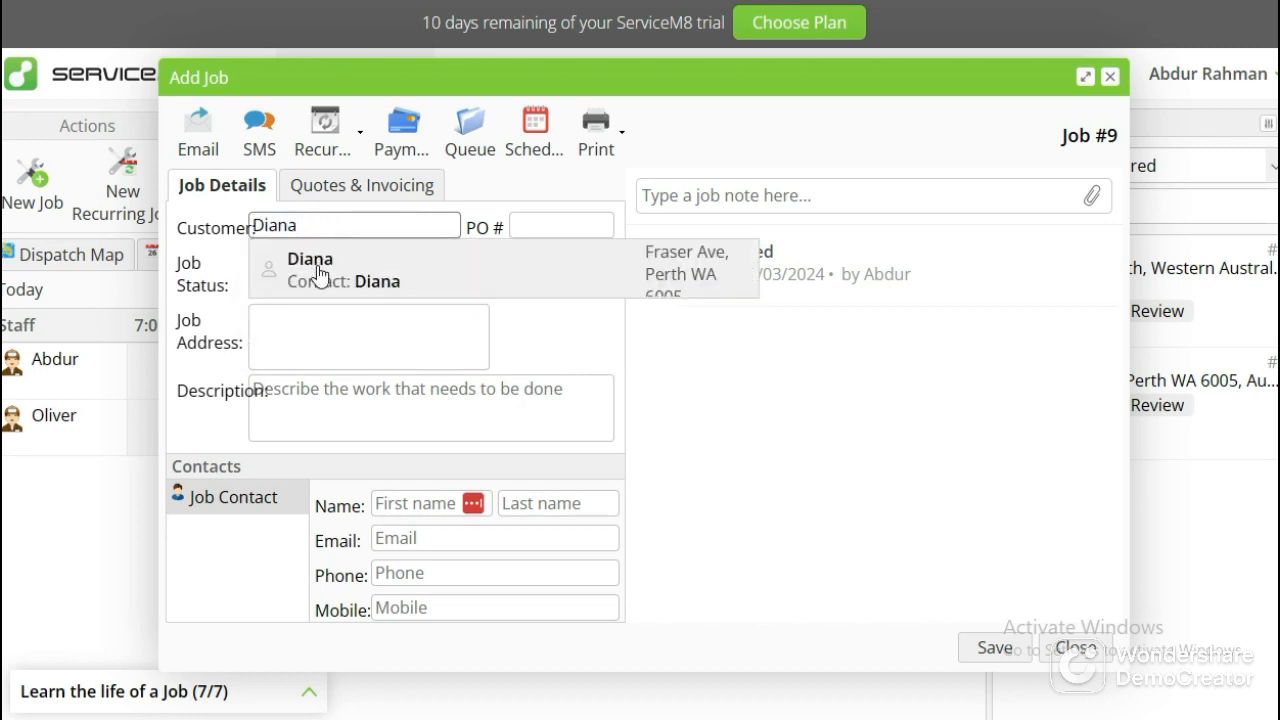
{"action": "left_click", "coordinate": [320, 275]}
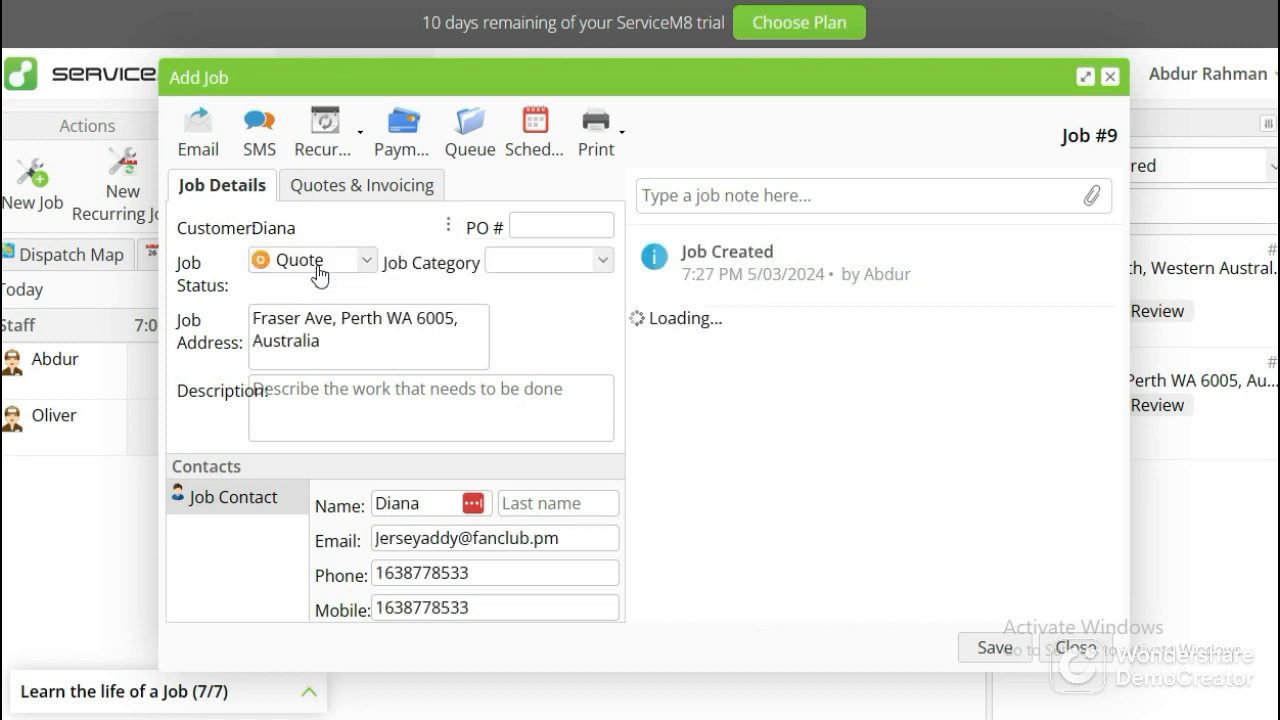
Enter the purchase order number for the new job.
{"action": "left_click", "coordinate": [531, 226]}
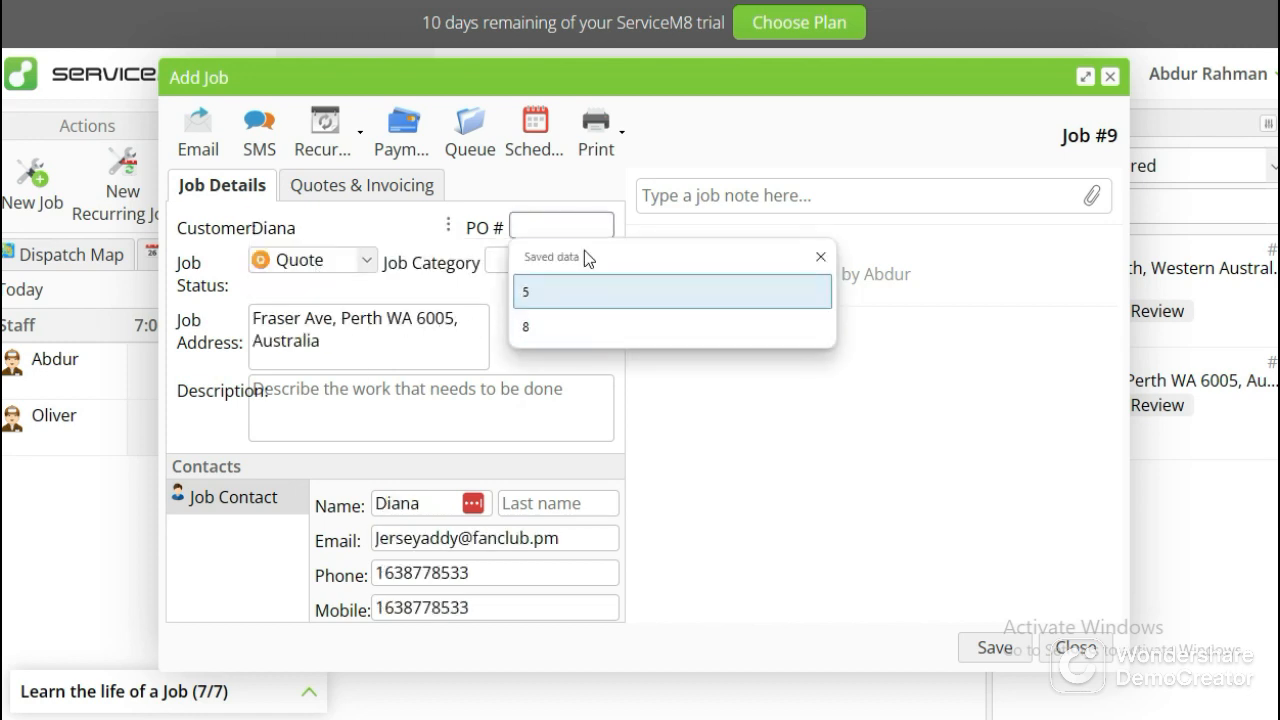
{"action": "type", "text": "1"}
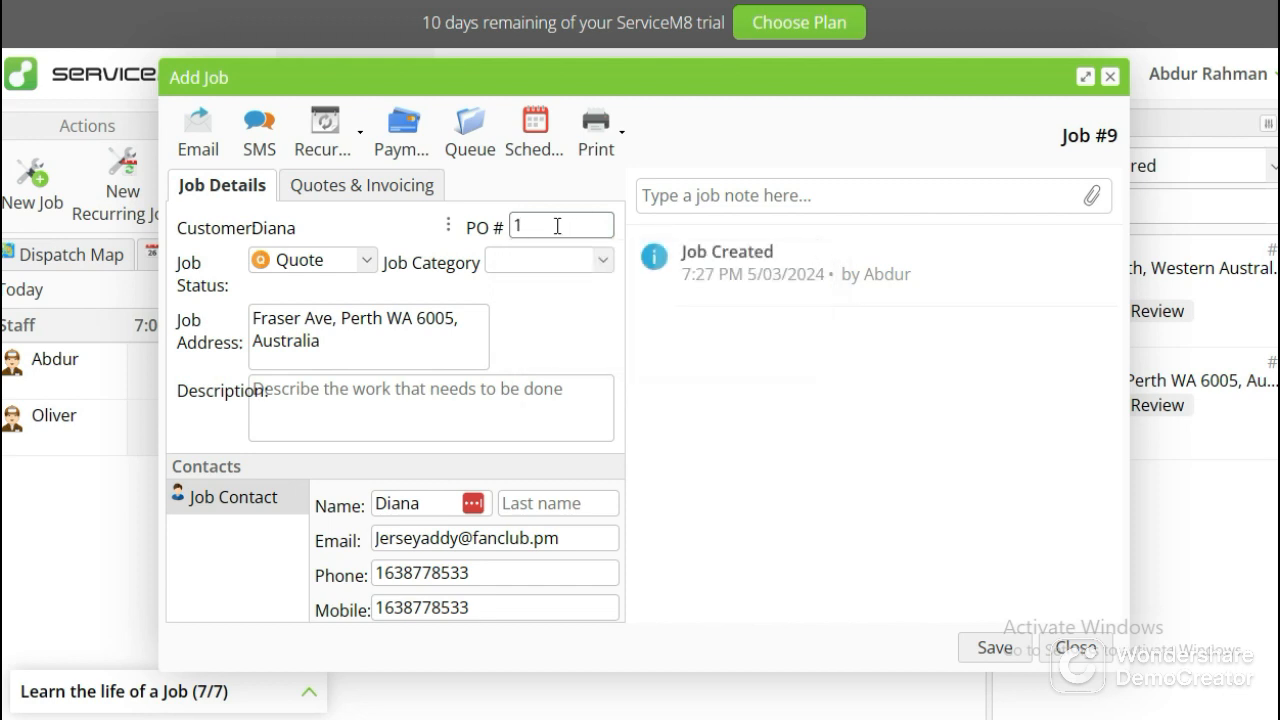
{"action": "type", "text": "90"}
{"action": "key", "text": "BackSpace"}
{"action": "key", "text": "BackSpace"}
{"action": "type", "text": "0"}
Paste the cleaning task list from the Notepad note into the job description and save the job.
{"action": "left_click", "coordinate": [458, 390]}
{"action": "key", "text": "super"}
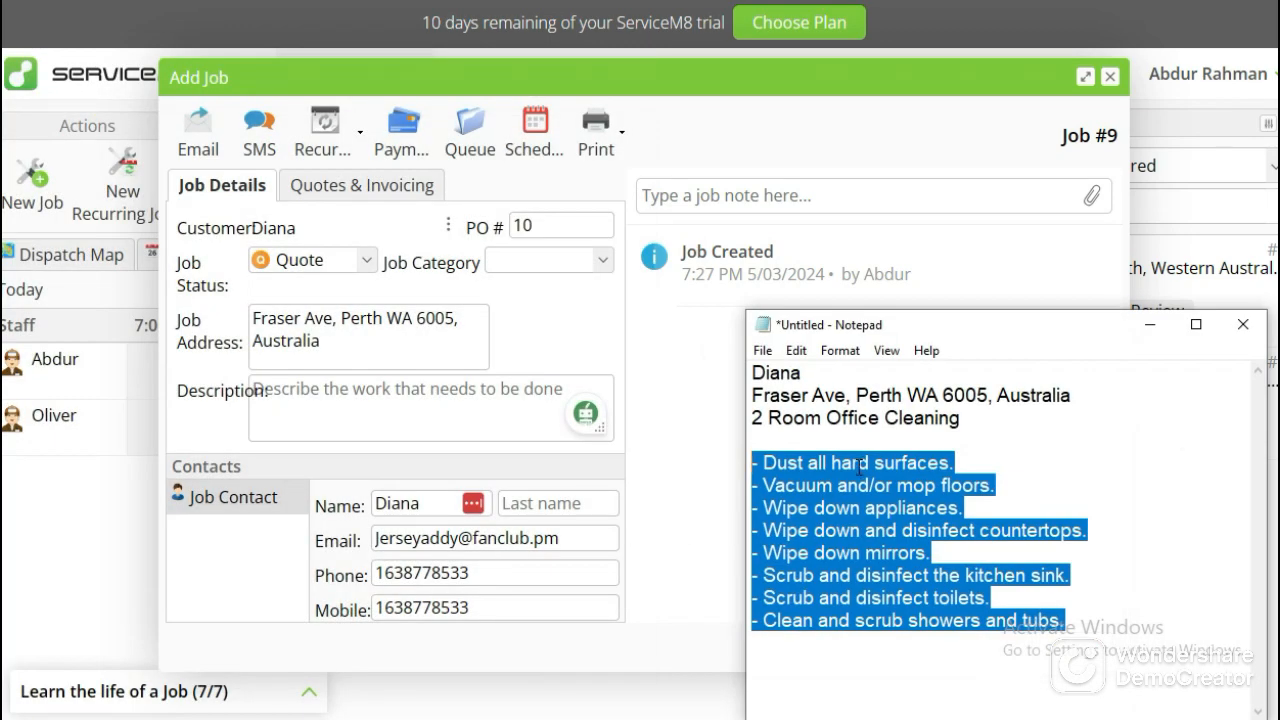
{"action": "left_click", "coordinate": [380, 405]}
{"action": "type", "text": "- Dust all hard surfaces. - Vacuum and/or mop floors. - Wipe down appliances. - Wipe down and disinfect countertops. - Wipe down mirrors. - Scrub and disinfect the kitchen sink. - Scrub and disinfect toilets. - Clean and scrub showers and tubs."}
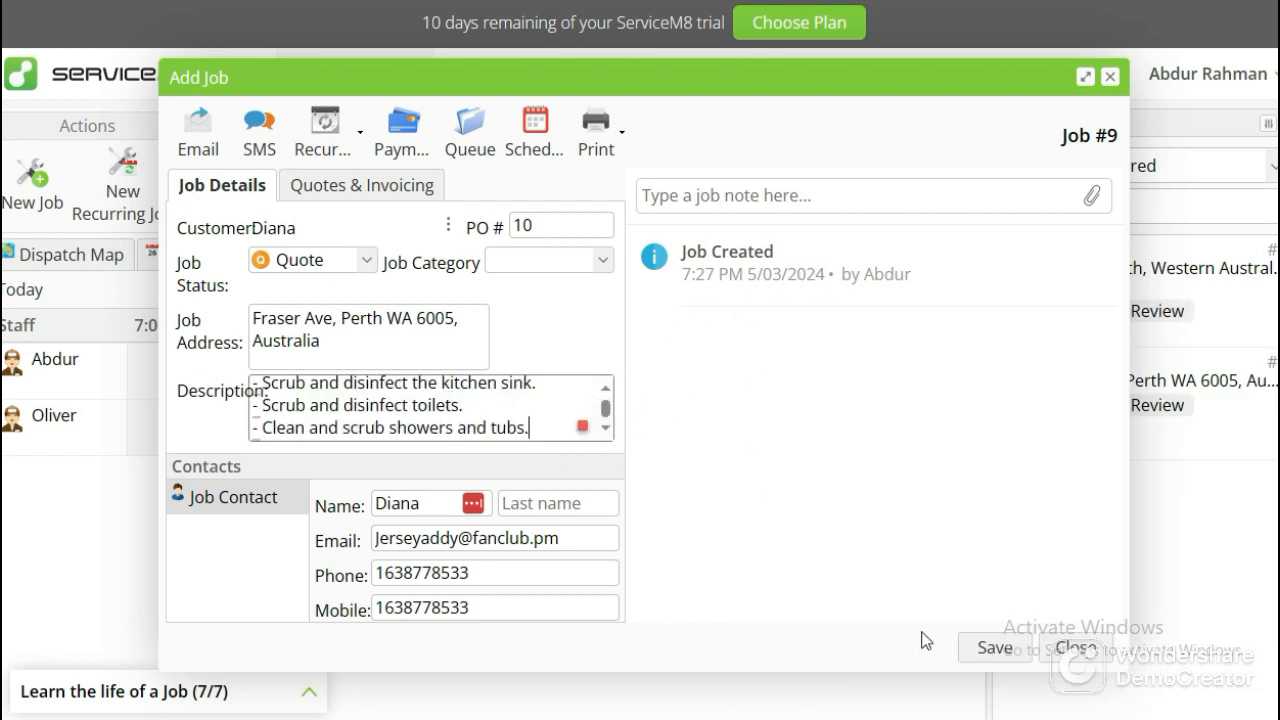
{"action": "left_click", "coordinate": [995, 648]}
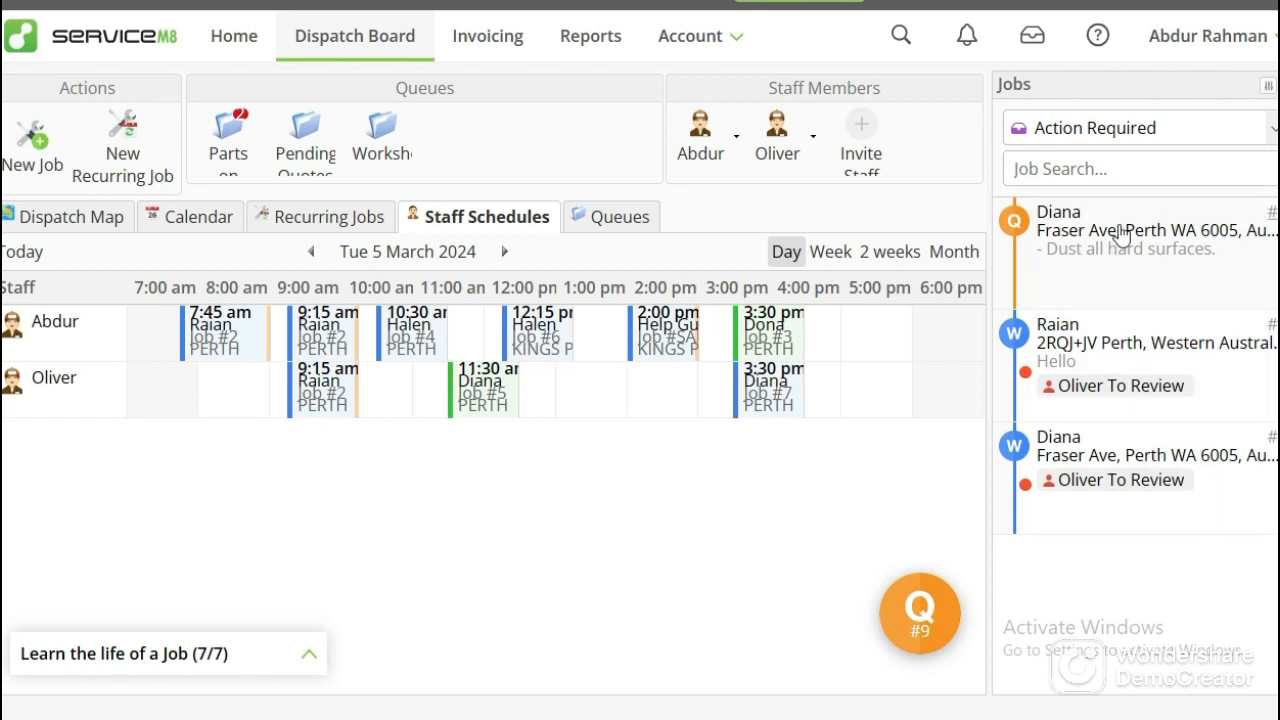
Filter the Dispatch Board's jobs list to All Jobs and look through it.
{"action": "left_click", "coordinate": [1095, 140]}
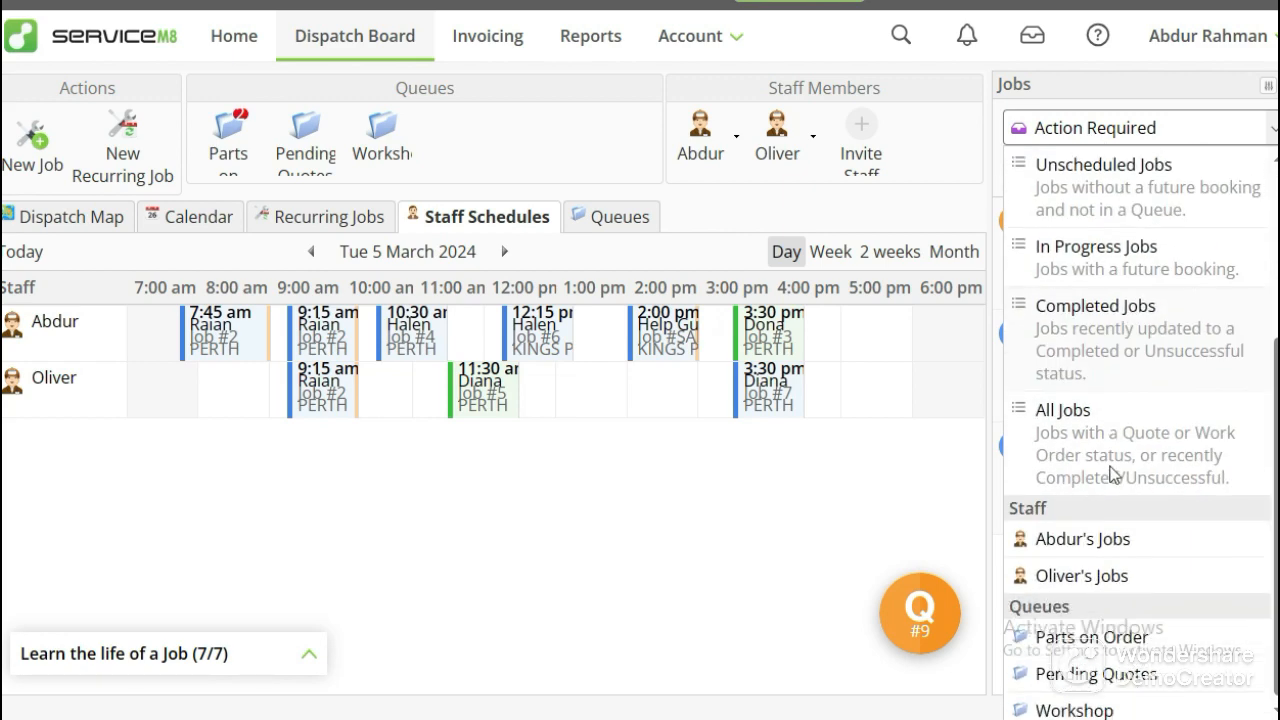
{"action": "scroll", "coordinate": [1110, 472], "scroll_direction": "down", "scroll_amount": 3}
{"action": "left_click", "coordinate": [1100, 438]}
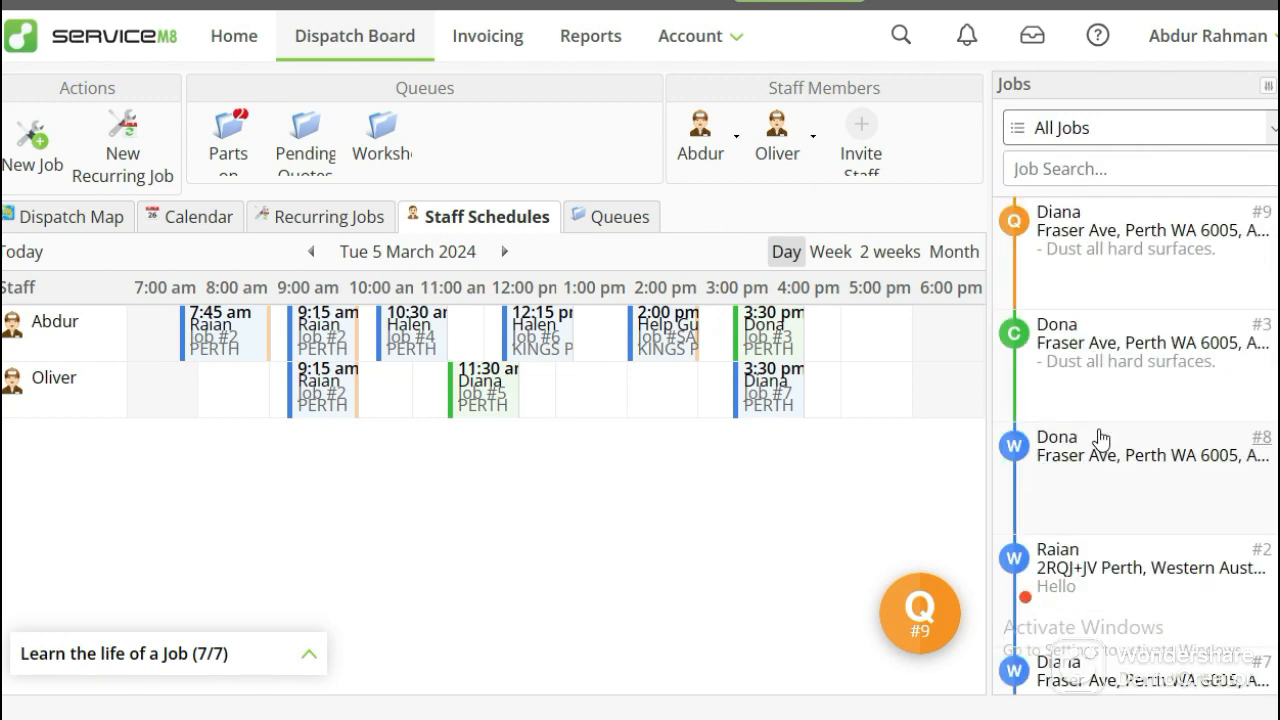
{"action": "scroll", "coordinate": [1095, 432], "scroll_direction": "down", "scroll_amount": 5}
{"action": "scroll", "coordinate": [1095, 432], "scroll_direction": "up", "scroll_amount": 5}
Open the newly created quote job, change its status to Work Order and save it.
{"action": "double_click", "coordinate": [1062, 277]}
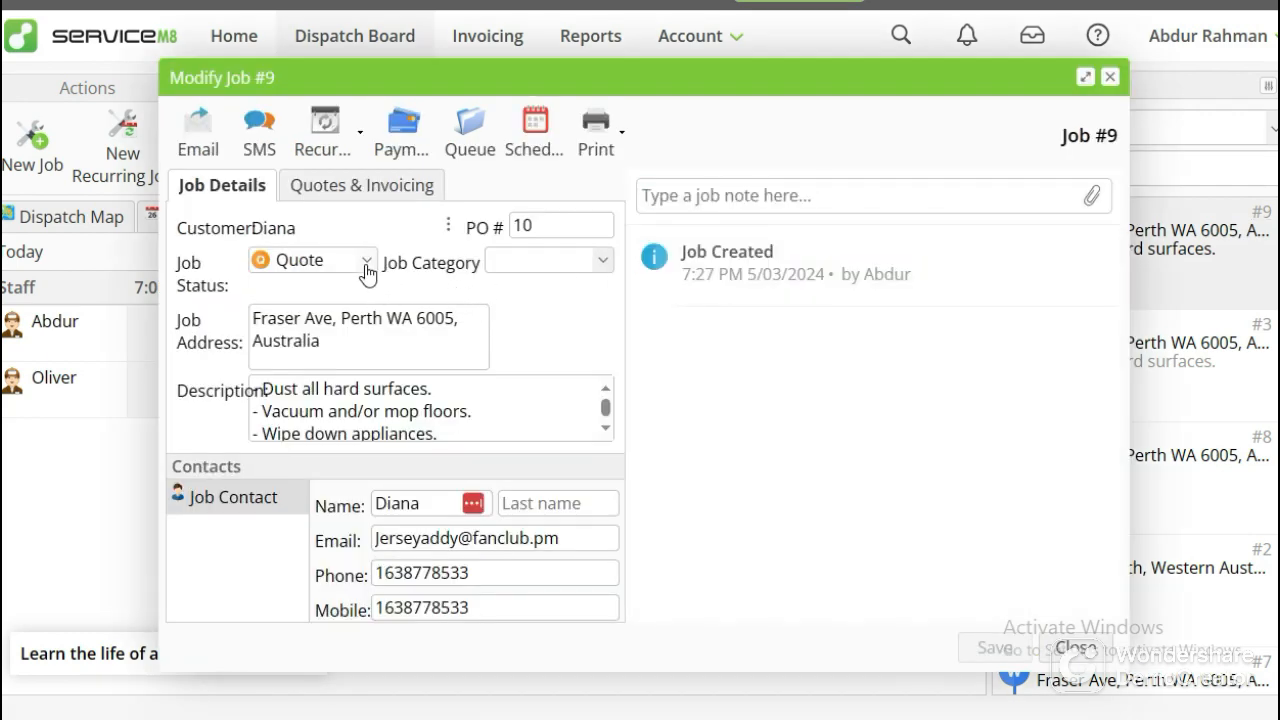
{"action": "left_click", "coordinate": [367, 262]}
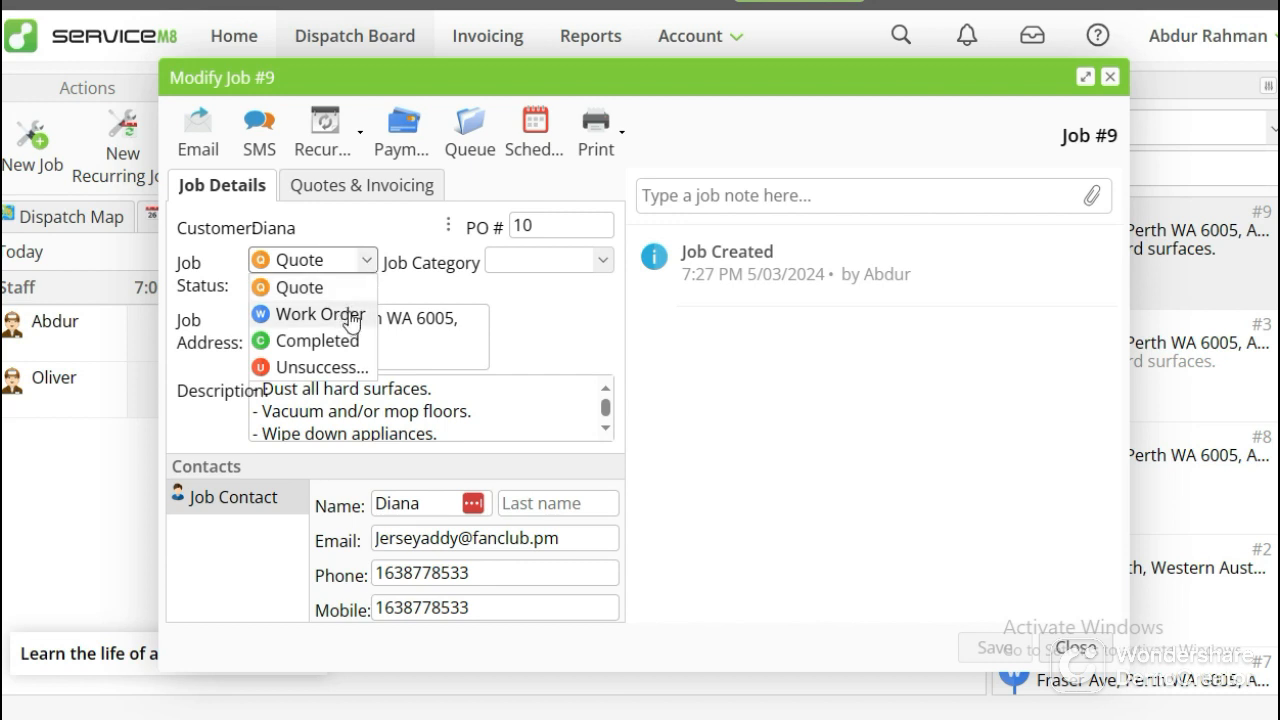
{"action": "left_click", "coordinate": [352, 316]}
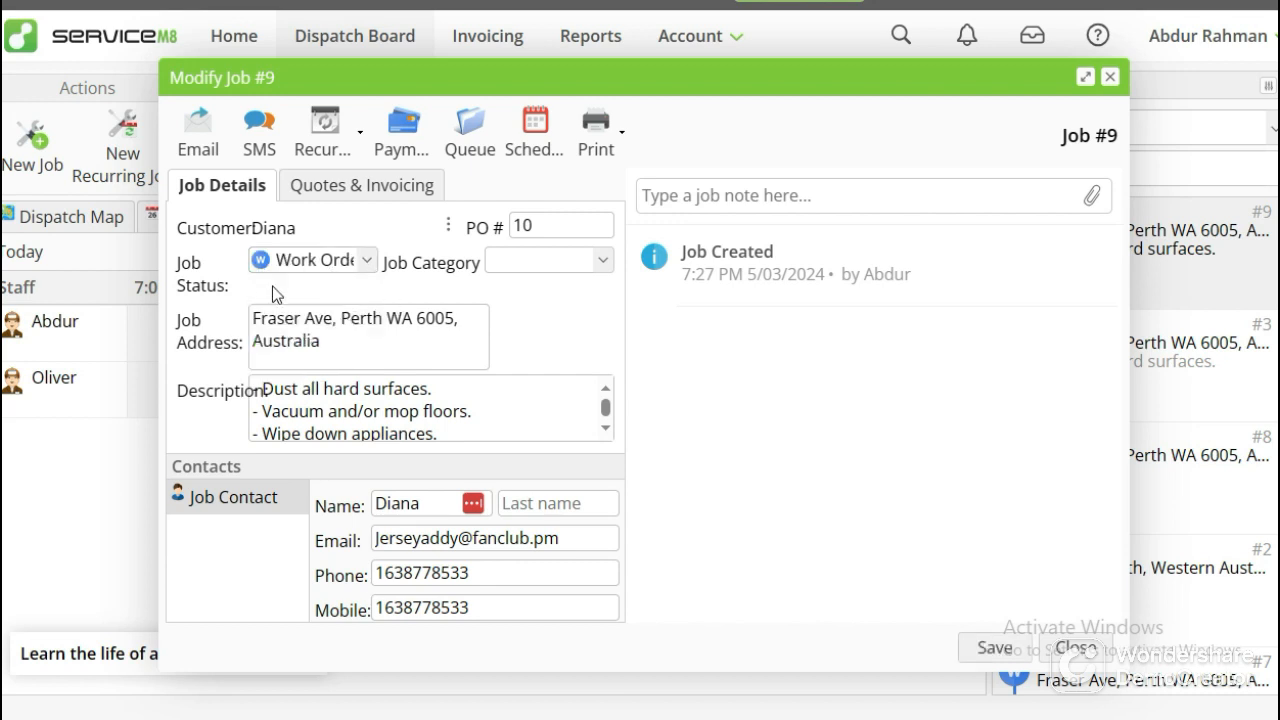
{"action": "left_click", "coordinate": [994, 647]}
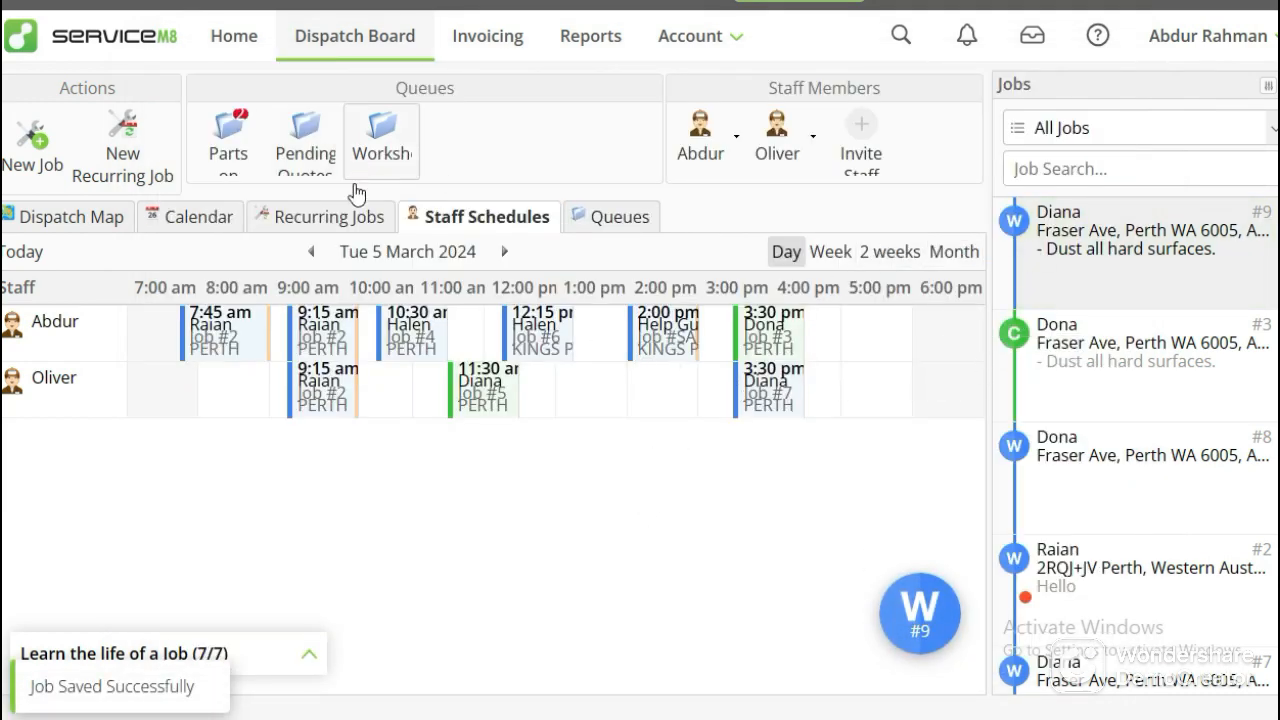
Read the See appointment stage on the cleaning software page and look through the jobs list on the Dispatch Board.
{"action": "left_click", "coordinate": [263, 22]}
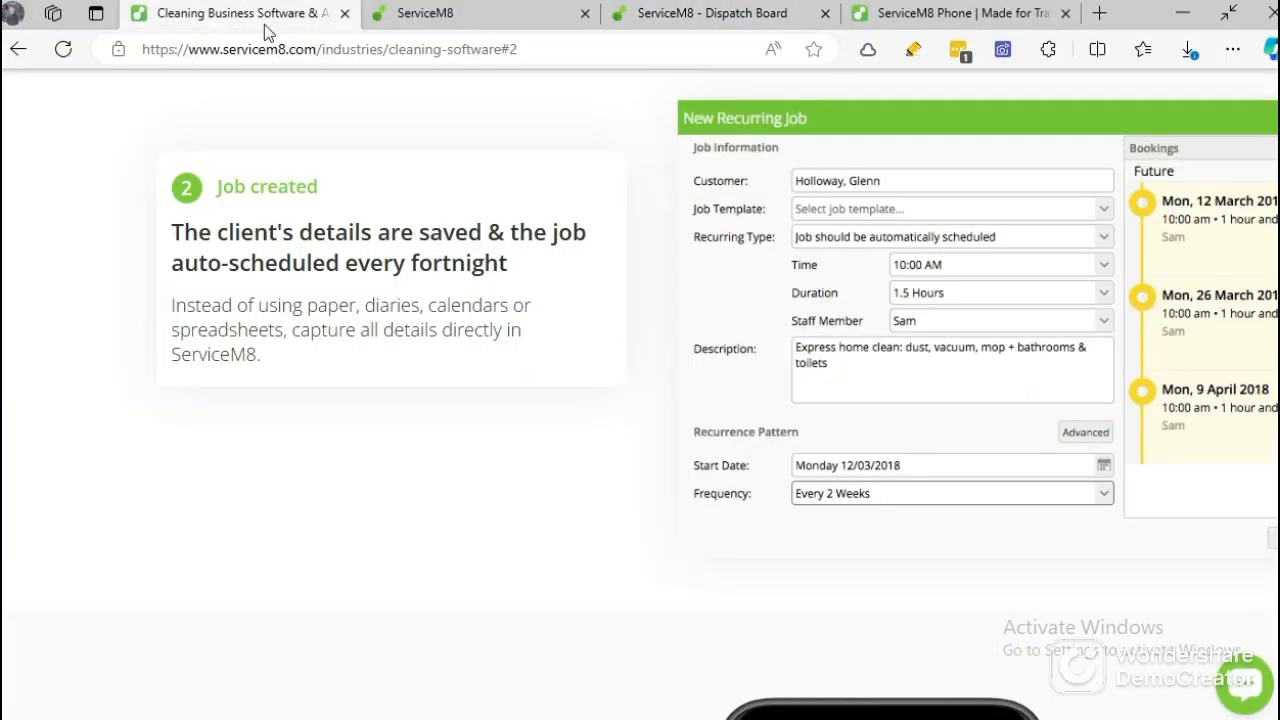
{"action": "scroll", "coordinate": [427, 365], "scroll_direction": "down", "scroll_amount": 5}
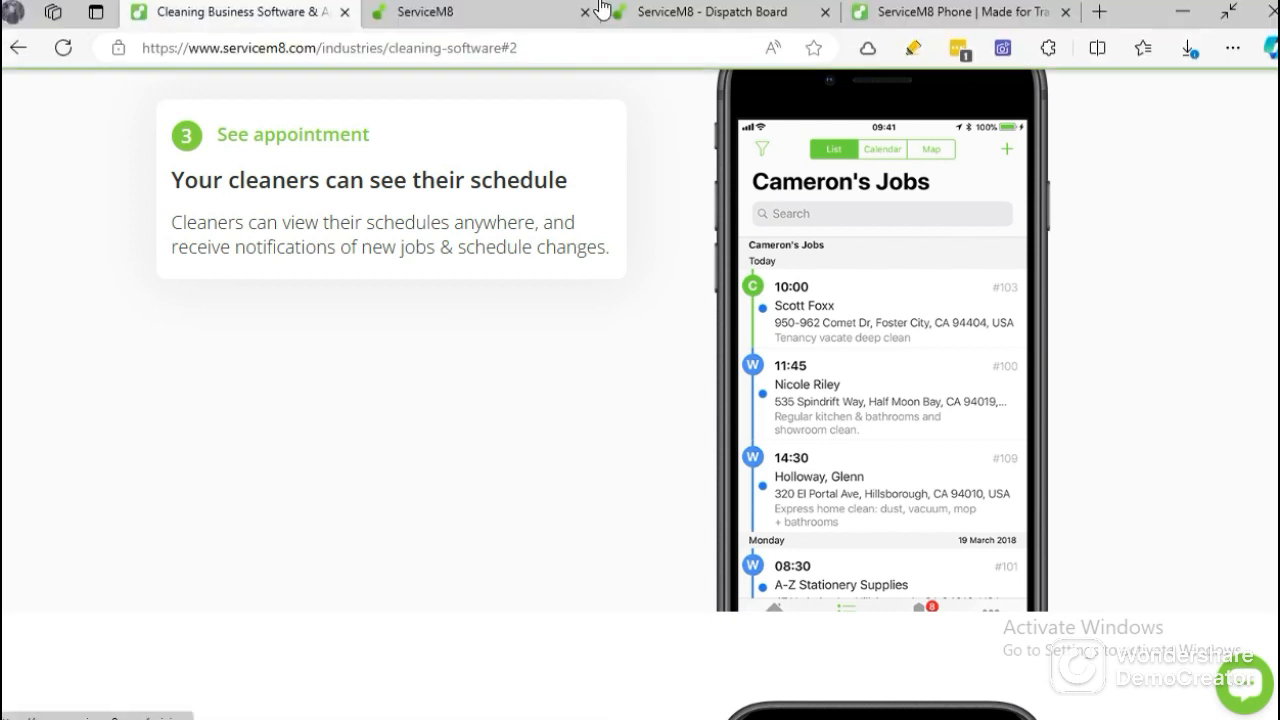
{"action": "left_click", "coordinate": [665, 13]}
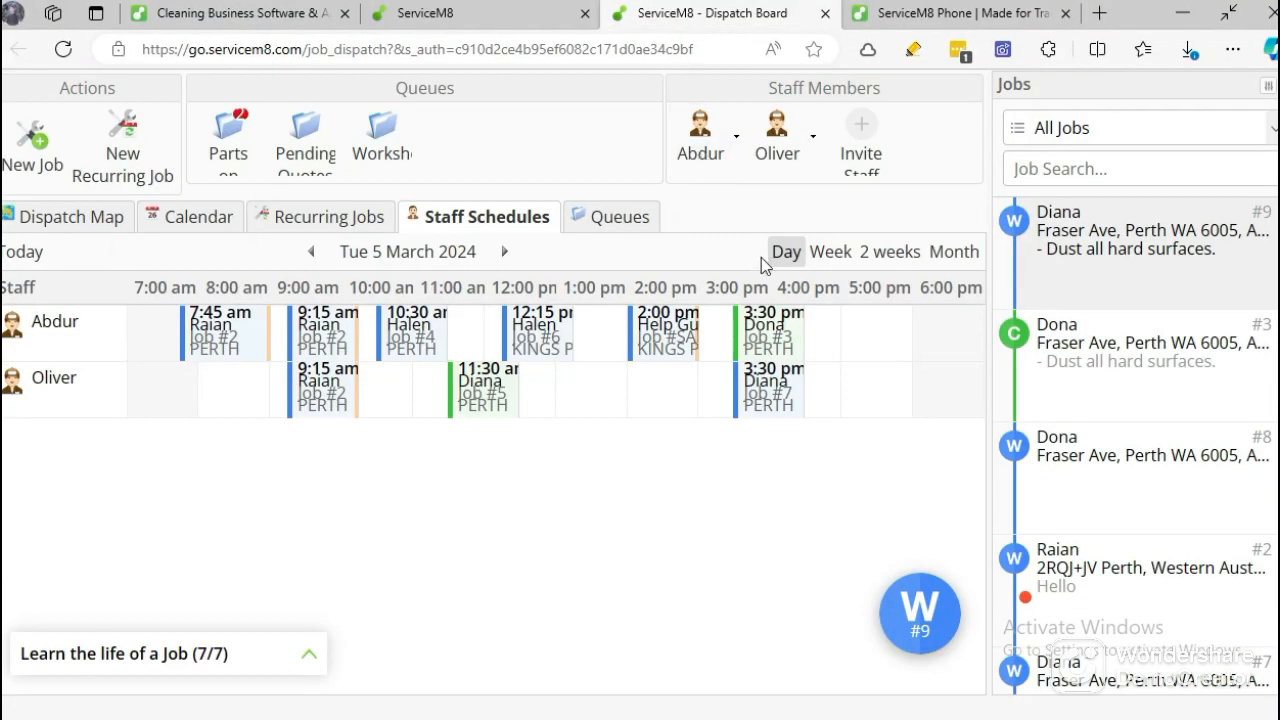
{"action": "scroll", "coordinate": [1036, 322], "scroll_direction": "down", "scroll_amount": 1}
{"action": "scroll", "coordinate": [1040, 350], "scroll_direction": "down", "scroll_amount": 4}
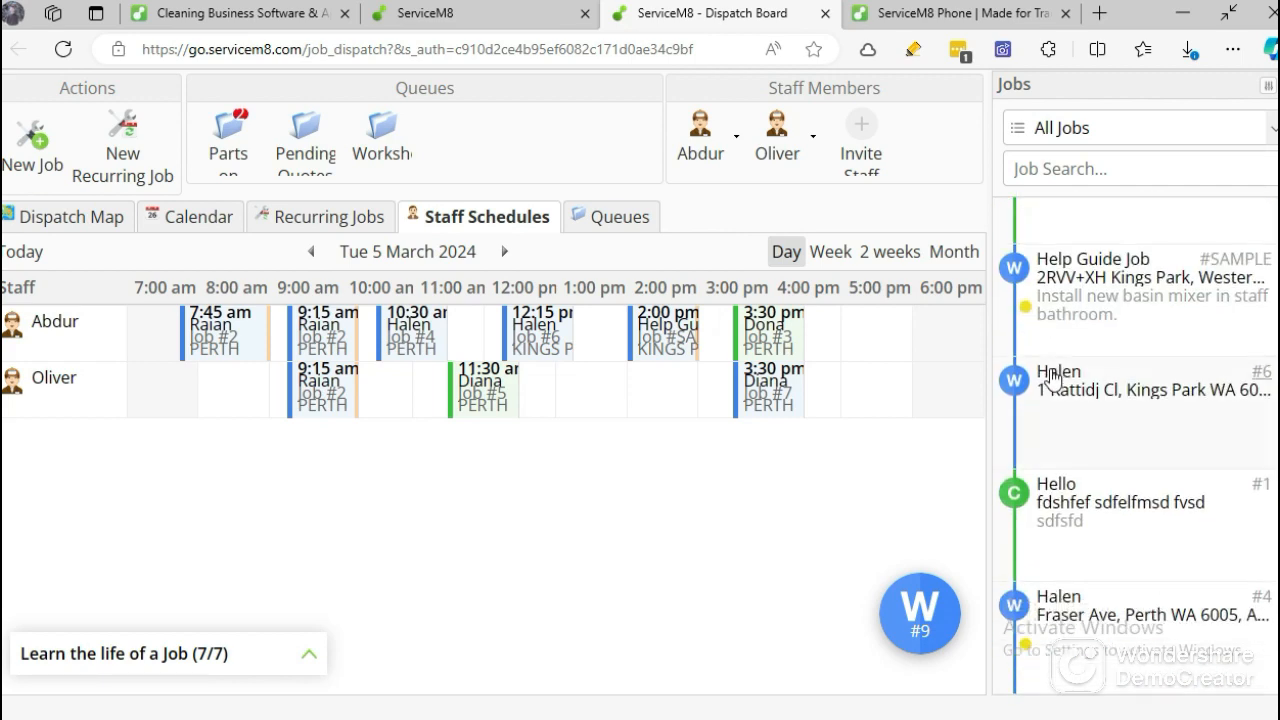
{"action": "scroll", "coordinate": [1060, 395], "scroll_direction": "up", "scroll_amount": 5}
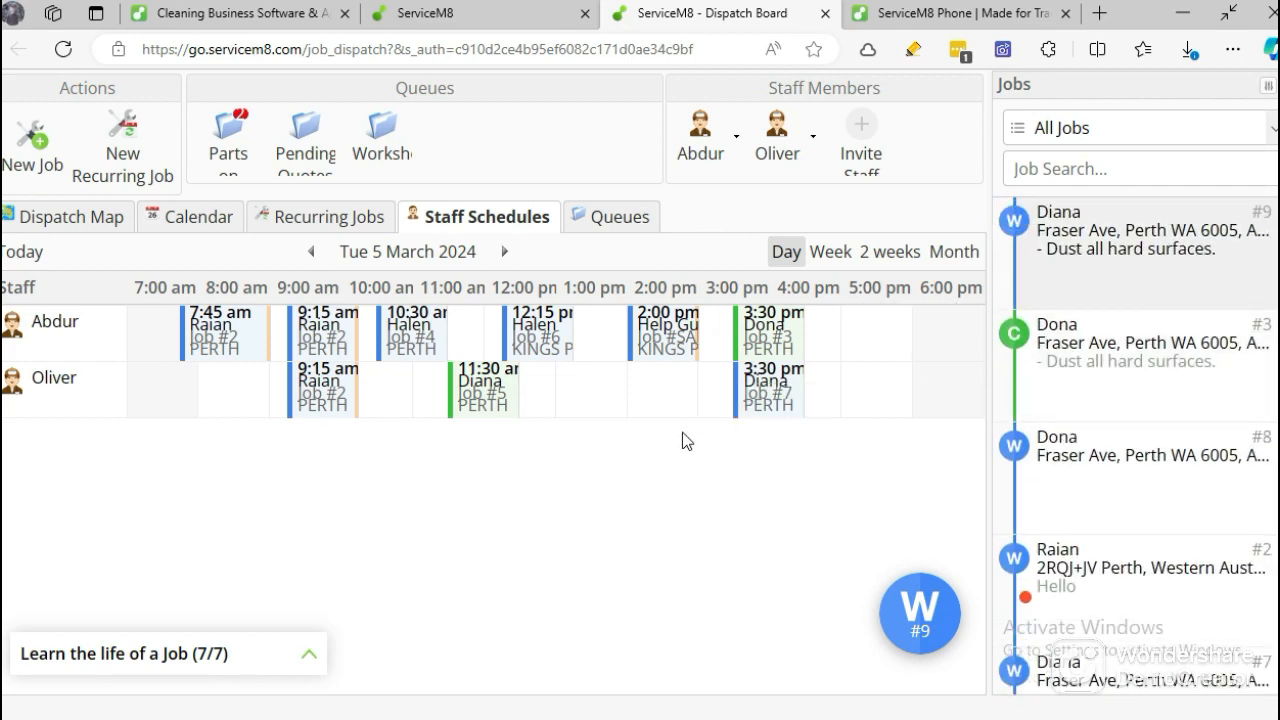
{"action": "scroll", "coordinate": [1062, 480], "scroll_direction": "down", "scroll_amount": 4}
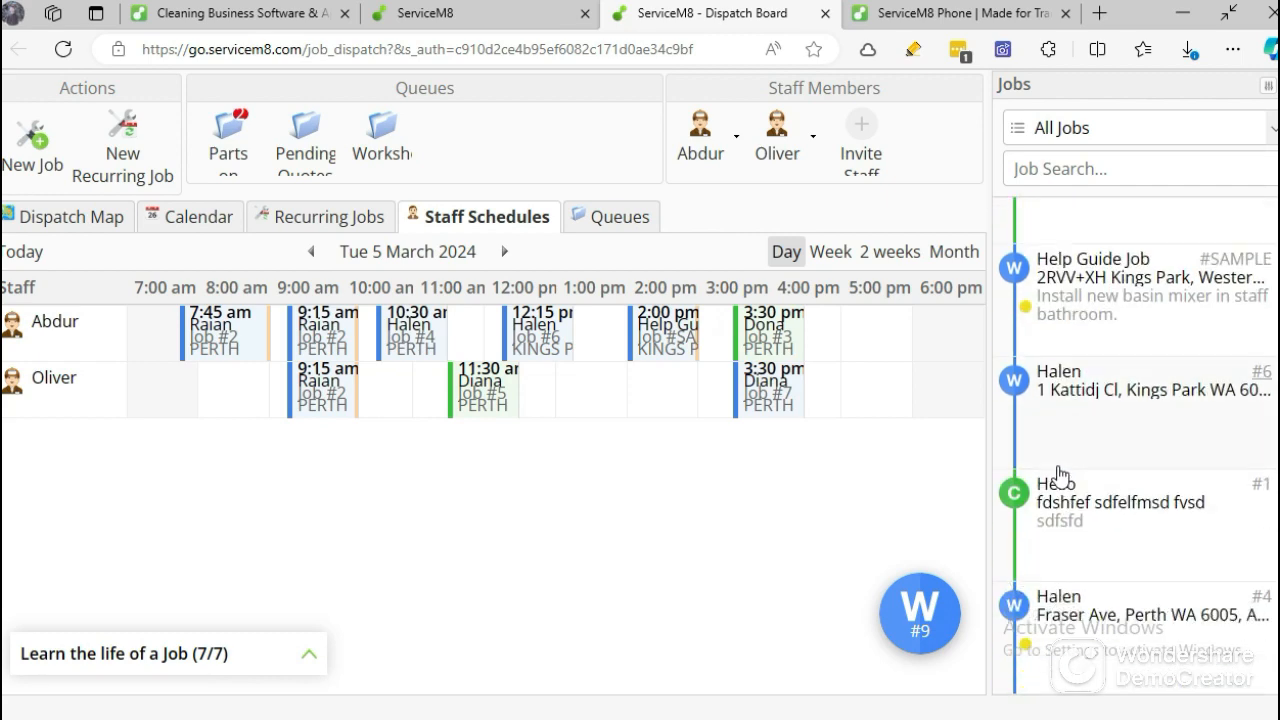
Read the Complete job stage on the cleaning software page and reopen the new work order from the Dispatch Board.
{"action": "left_click", "coordinate": [272, 8]}
{"action": "scroll", "coordinate": [549, 300], "scroll_direction": "down", "scroll_amount": 6}
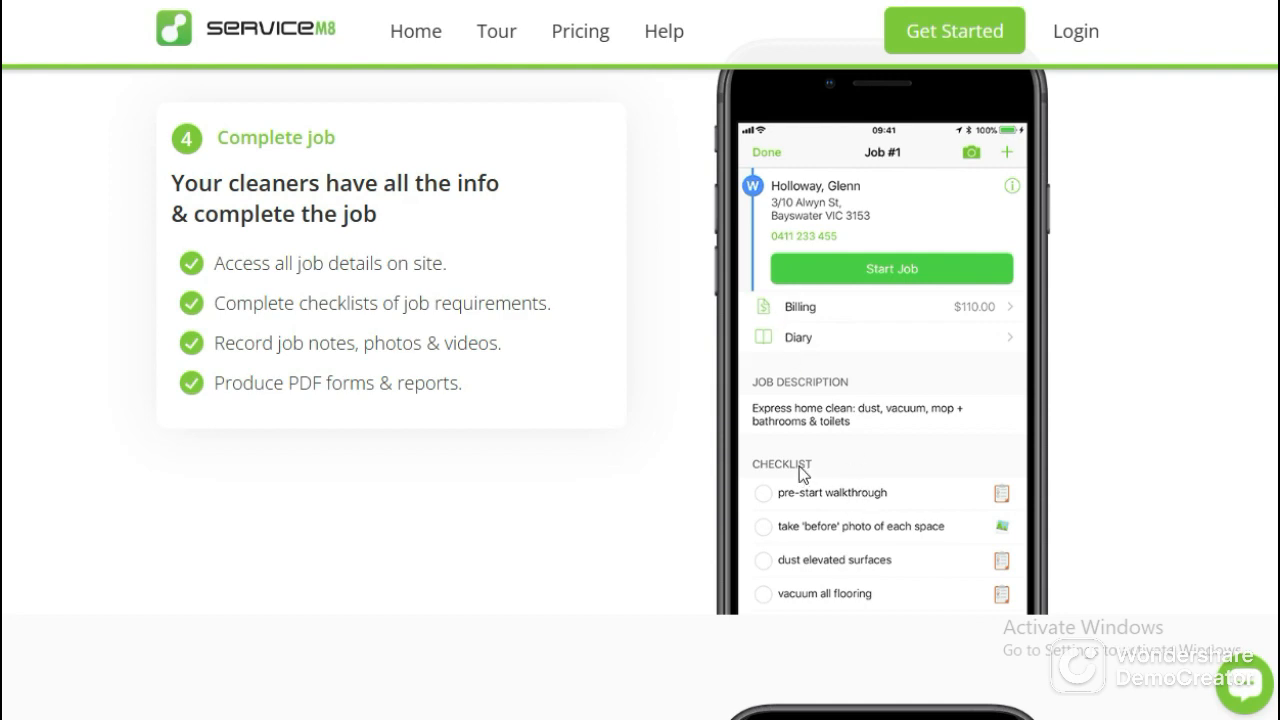
{"action": "left_click", "coordinate": [760, 13]}
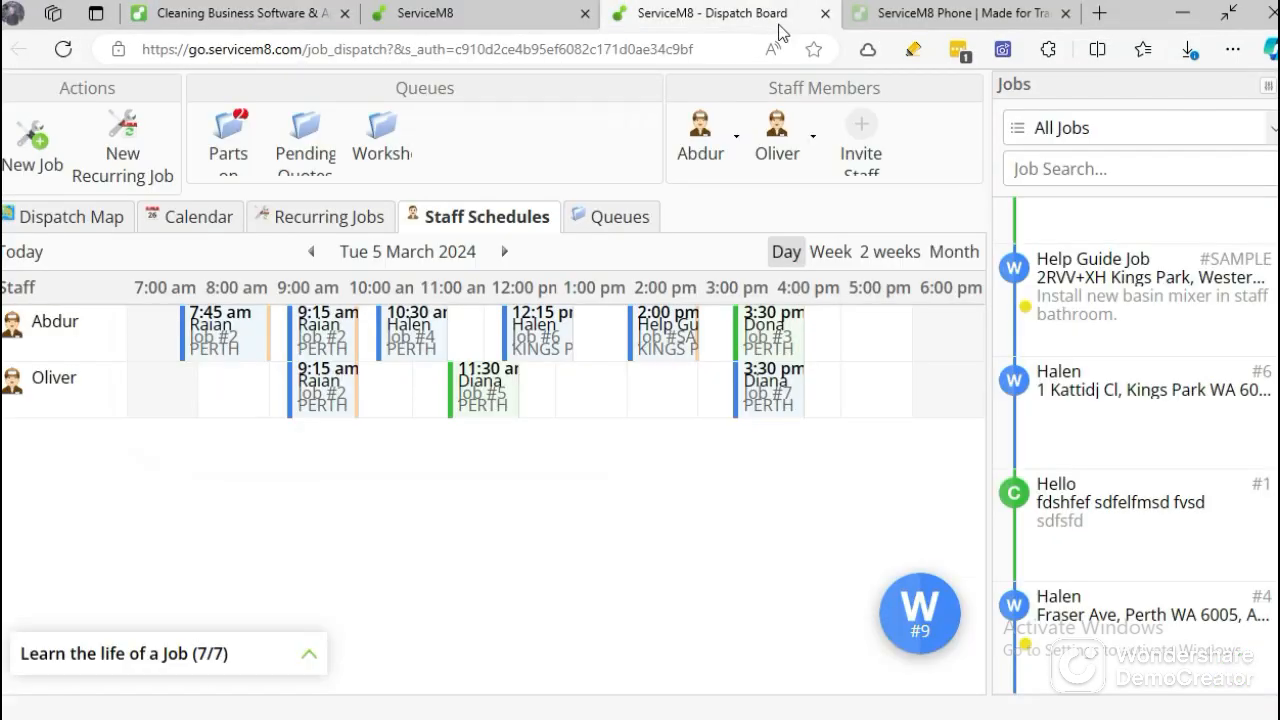
{"action": "scroll", "coordinate": [1100, 308], "scroll_direction": "up", "scroll_amount": 6}
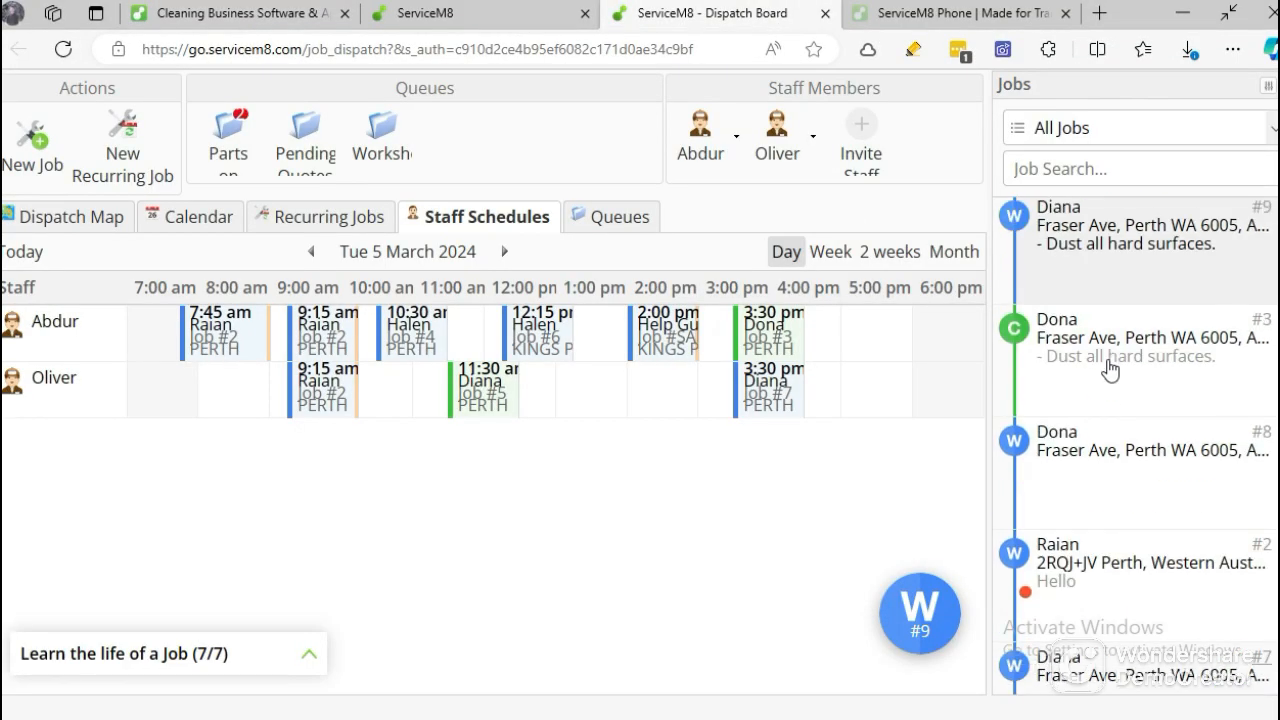
{"action": "left_click", "coordinate": [1075, 255]}
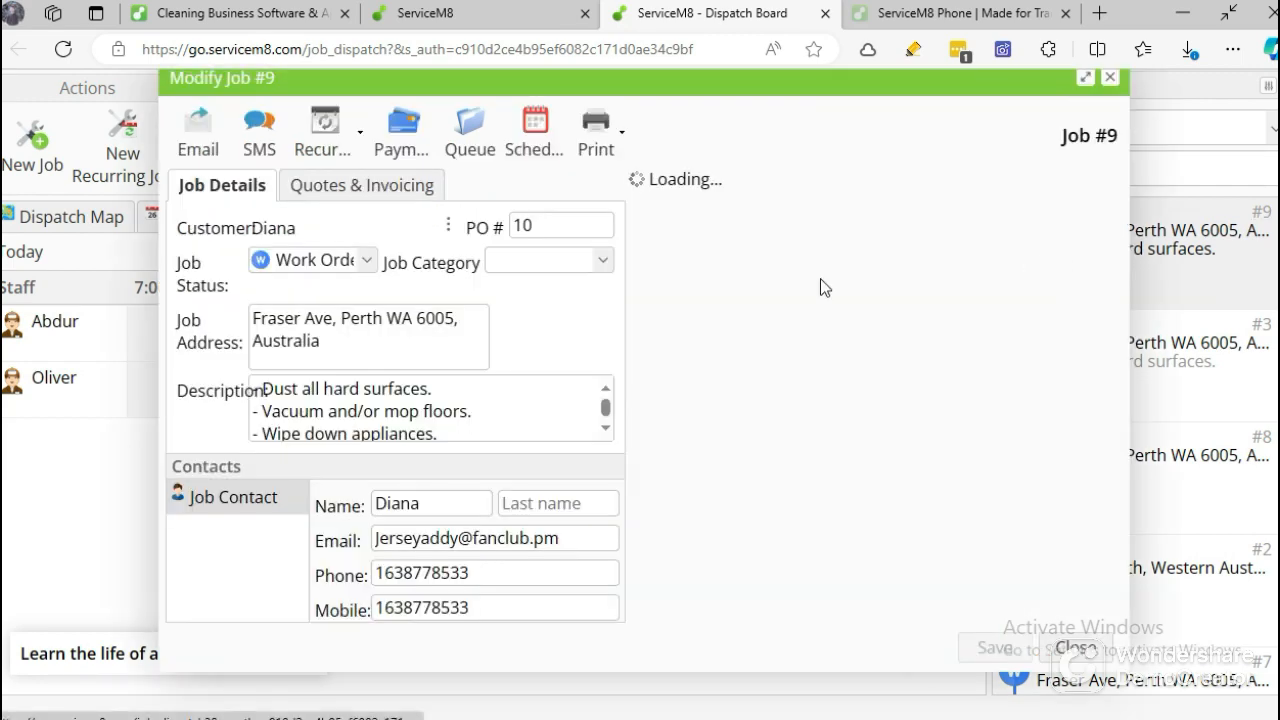
Review every cleaning task in the job's description, from dusting hard surfaces to scrubbing showers and tubs.
{"action": "scroll", "coordinate": [268, 417], "scroll_direction": "down", "scroll_amount": 2}
{"action": "left_click", "coordinate": [257, 418]}
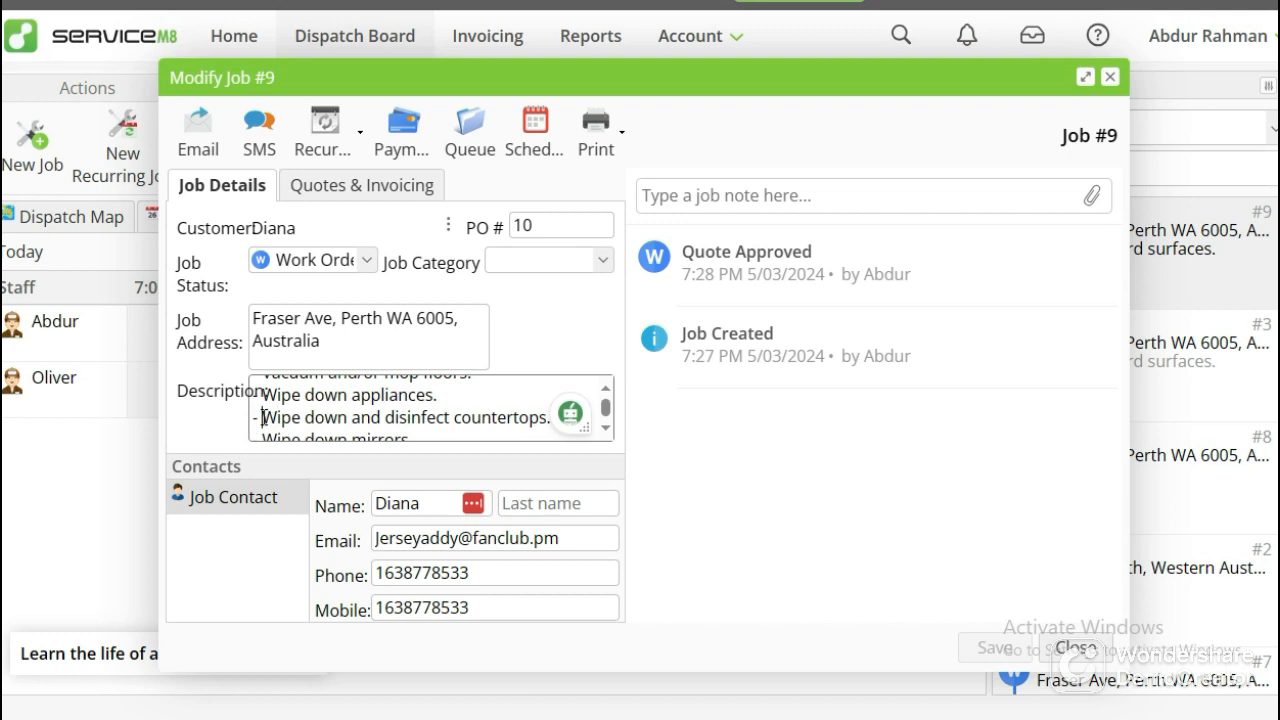
{"action": "left_click_drag", "start_coordinate": [259, 418], "coordinate": [245, 420]}
{"action": "scroll", "coordinate": [370, 413], "scroll_direction": "down", "scroll_amount": 2}
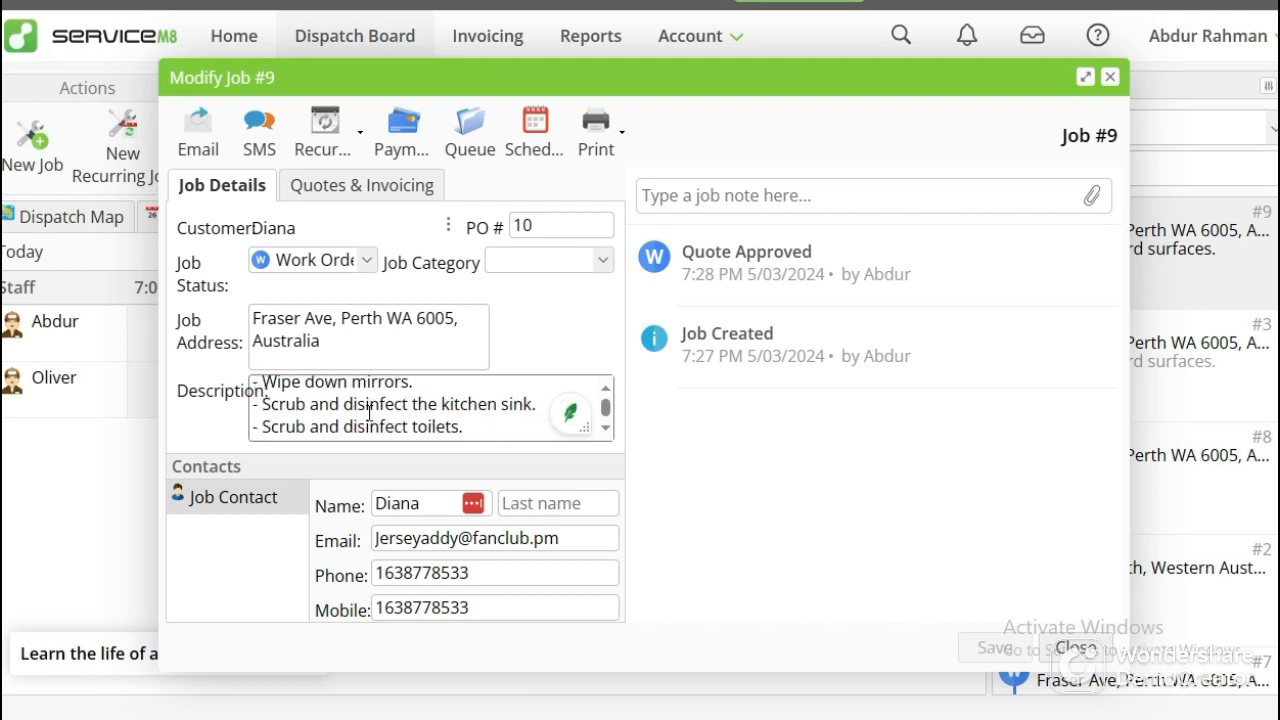
{"action": "scroll", "coordinate": [370, 424], "scroll_direction": "up", "scroll_amount": 3}
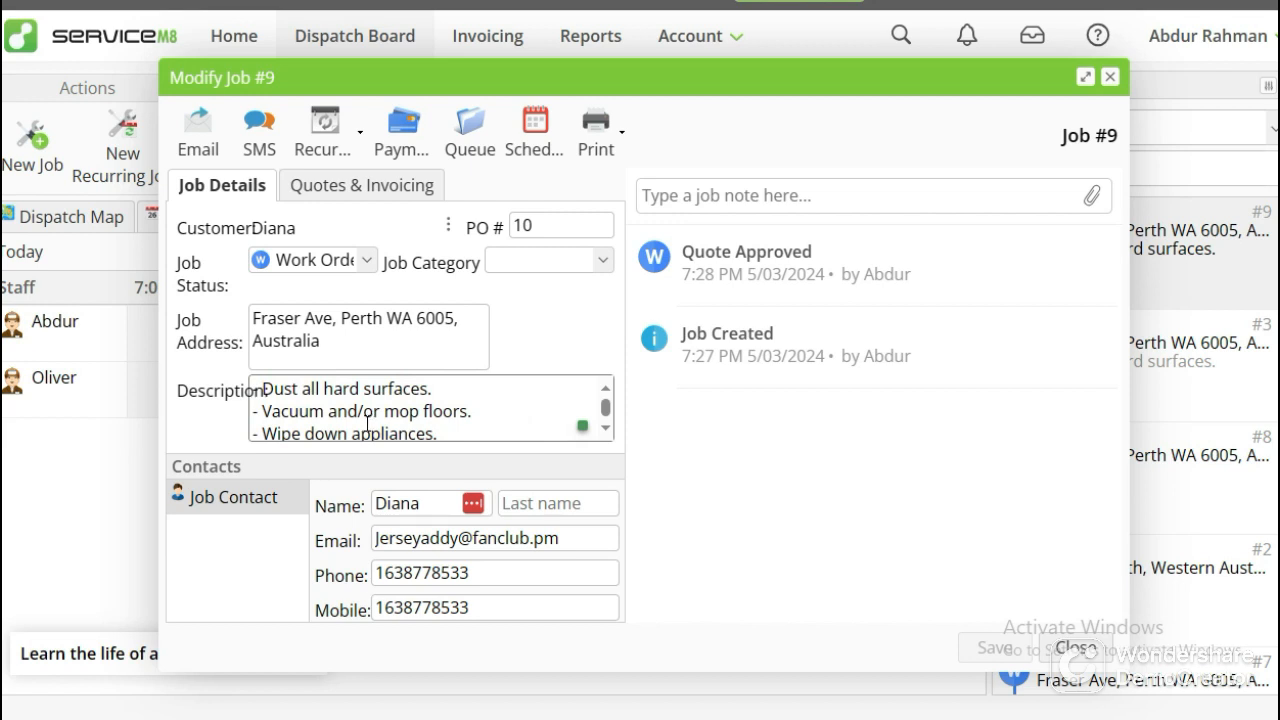
{"action": "scroll", "coordinate": [358, 412], "scroll_direction": "down", "scroll_amount": 2}
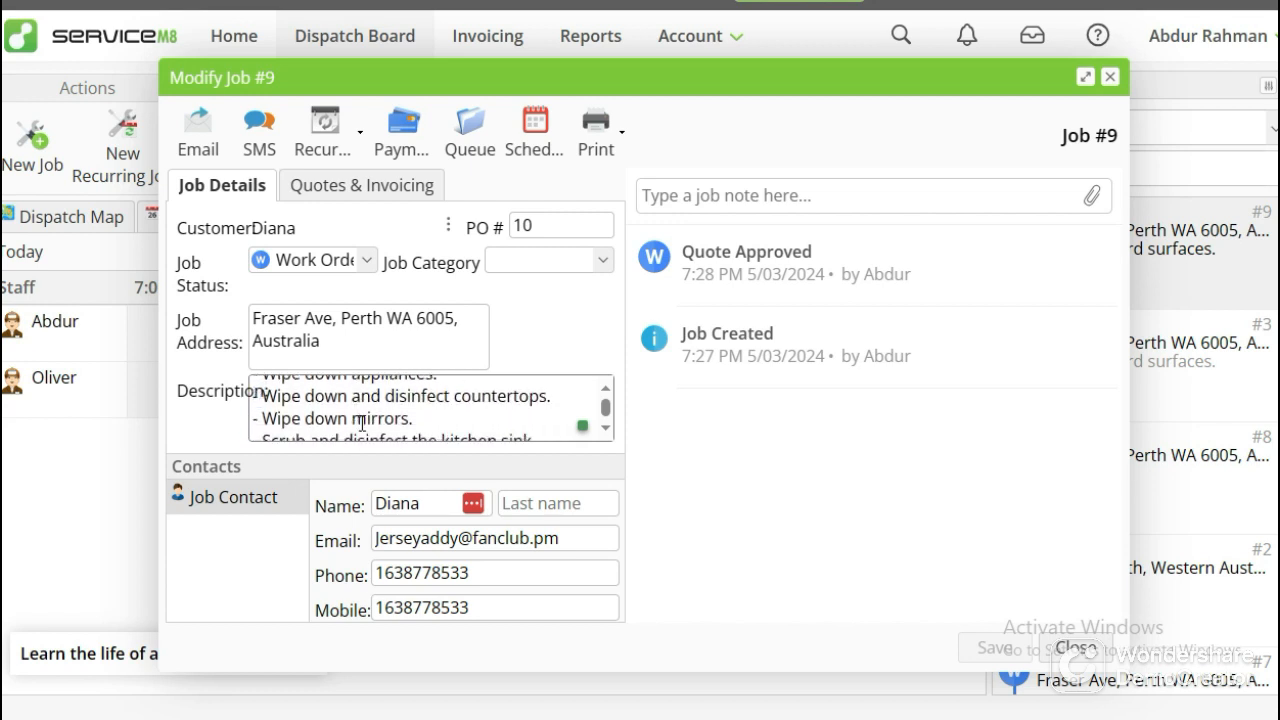
{"action": "scroll", "coordinate": [358, 412], "scroll_direction": "down", "scroll_amount": 2}
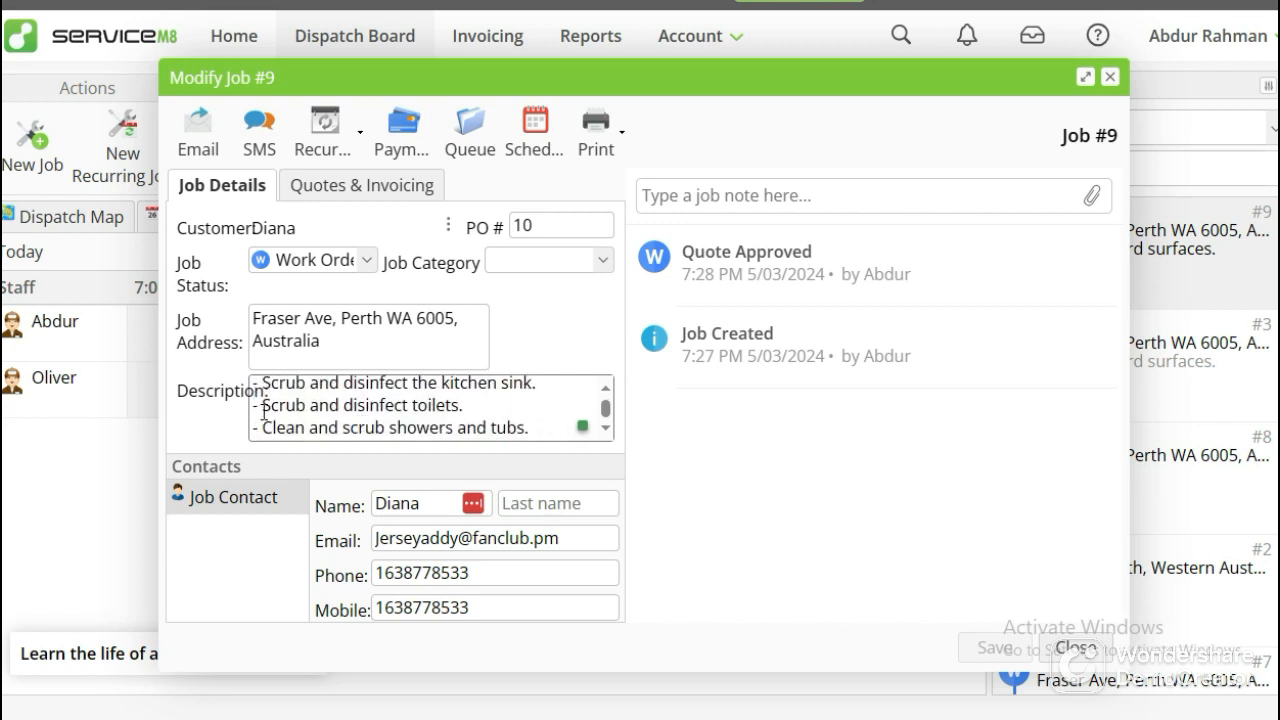
{"action": "left_click_drag", "start_coordinate": [262, 408], "coordinate": [244, 412]}
{"action": "scroll", "coordinate": [366, 423], "scroll_direction": "up", "scroll_amount": 4}
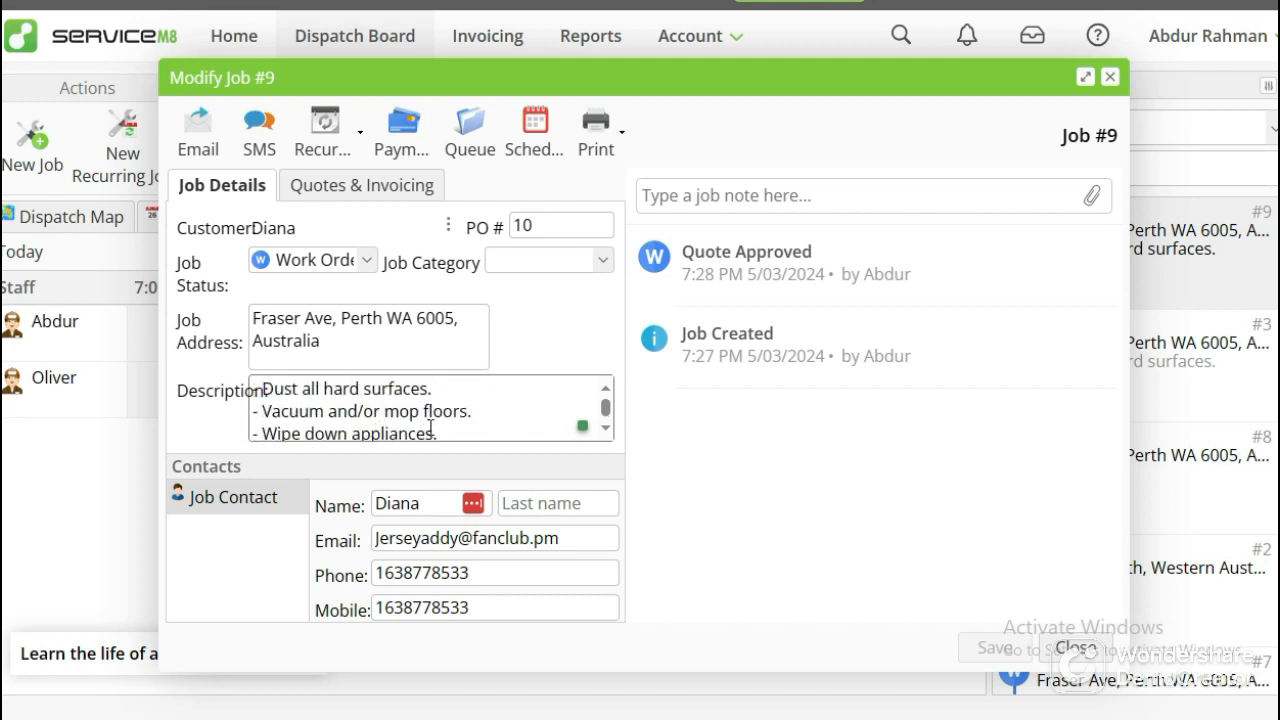
{"action": "left_click", "coordinate": [496, 427]}
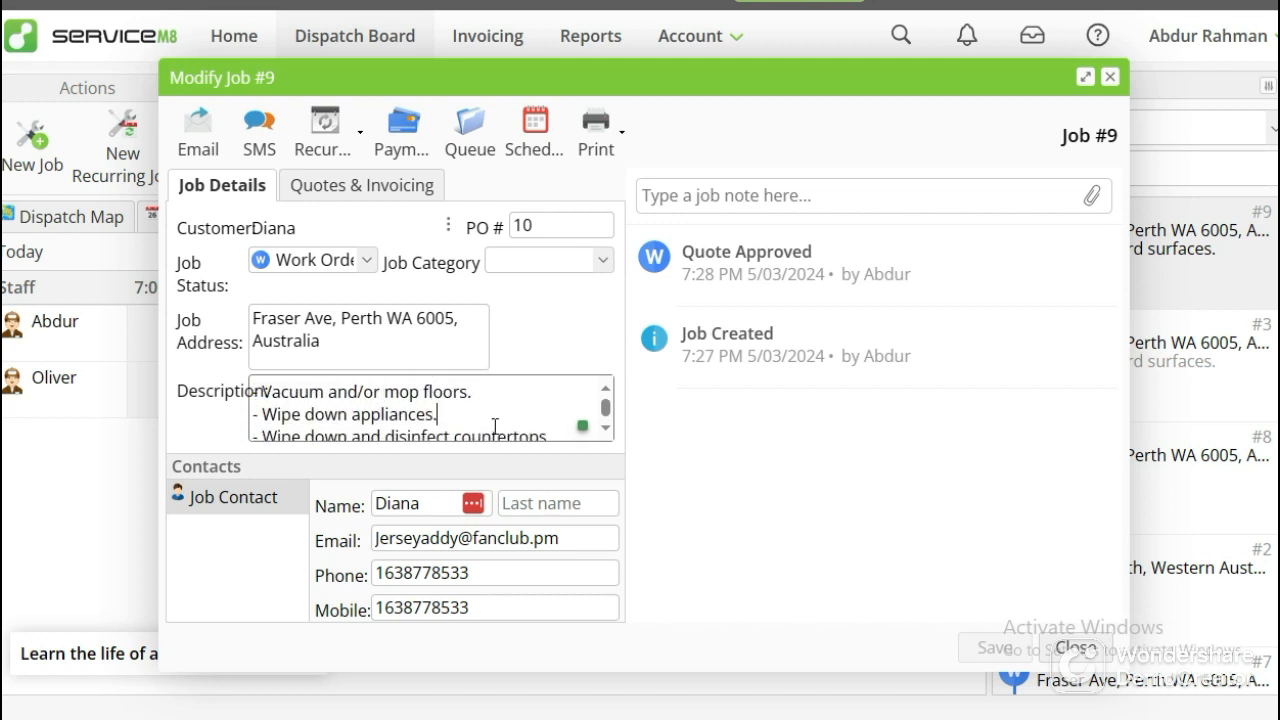
{"action": "scroll", "coordinate": [489, 422], "scroll_direction": "down", "scroll_amount": 5}
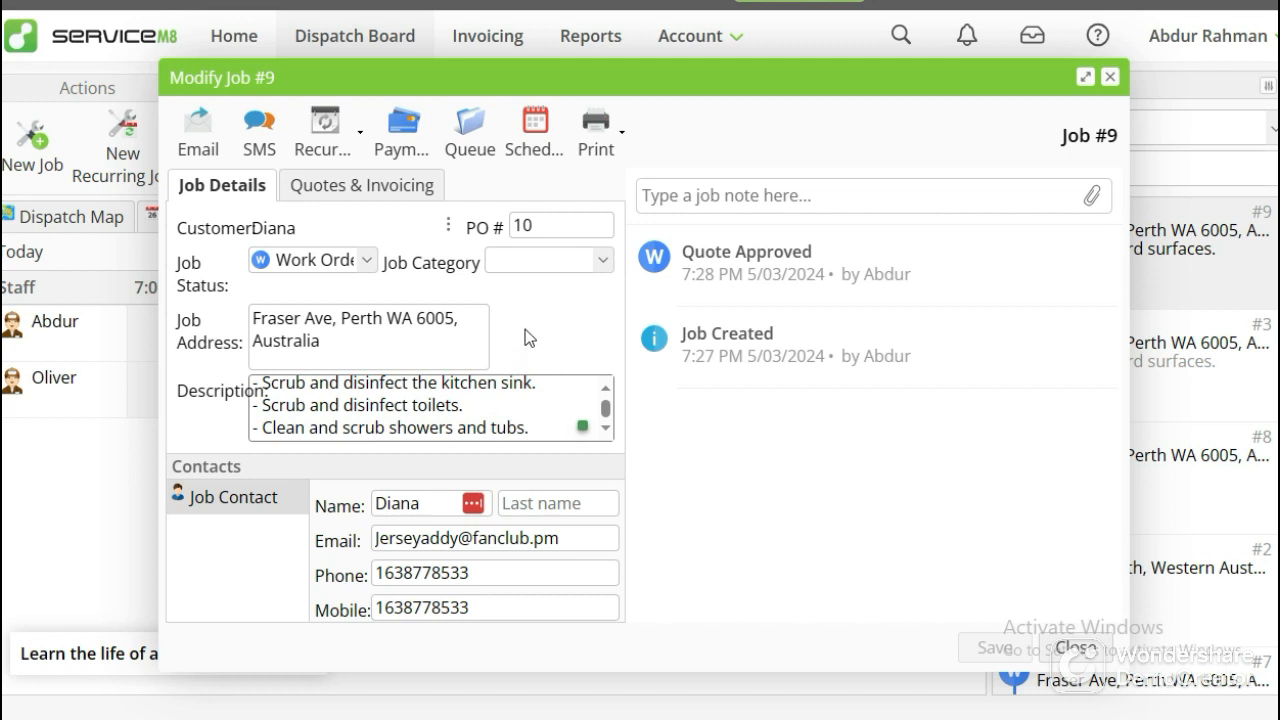
Change the job's status to Completed and save it.
{"action": "left_click", "coordinate": [352, 264]}
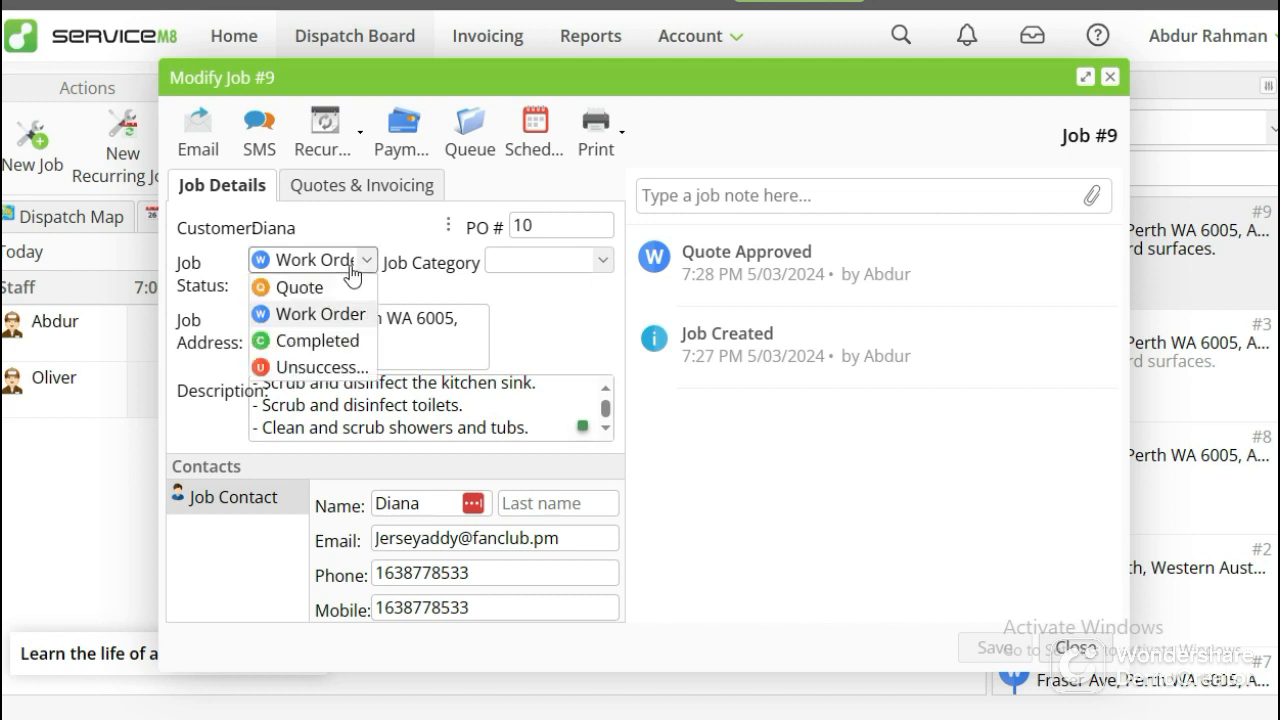
{"action": "left_click", "coordinate": [356, 341]}
{"action": "left_click", "coordinate": [975, 655]}
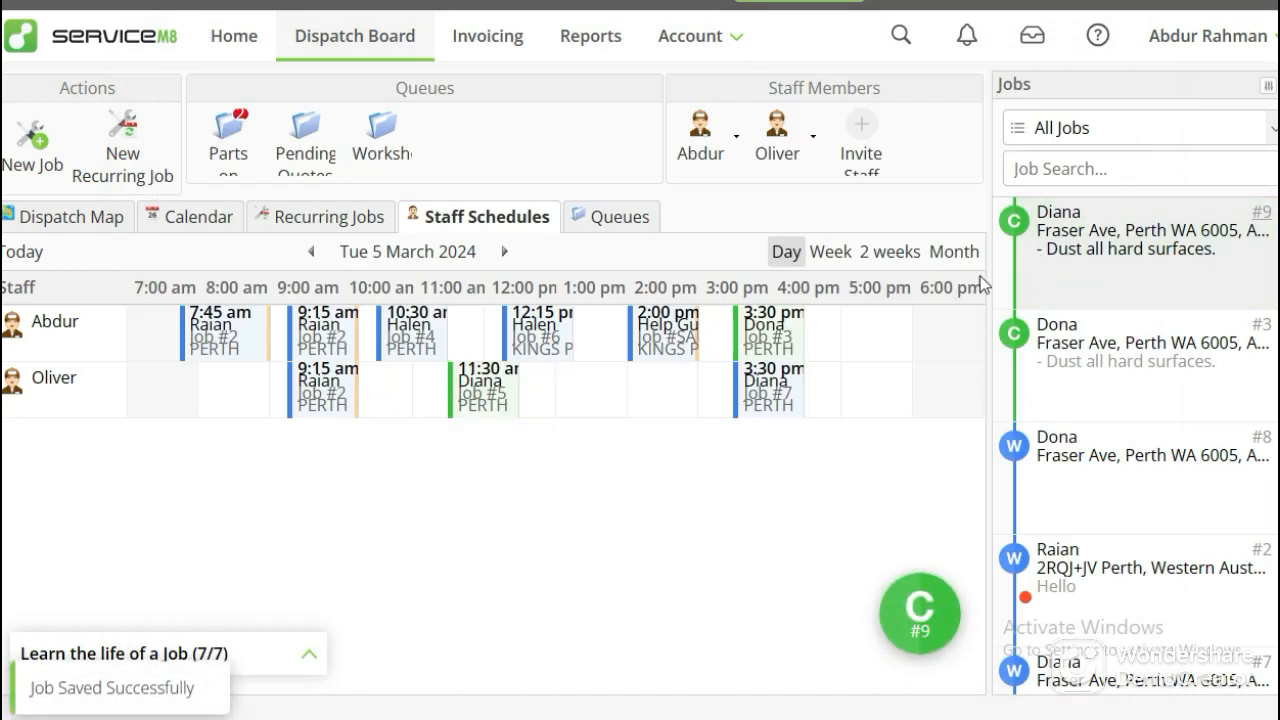
Book the completed job into the second staff member's schedule at 4:15 pm on Tue 5 March 2024.
{"action": "left_click_drag", "start_coordinate": [1080, 268], "coordinate": [620, 428]}
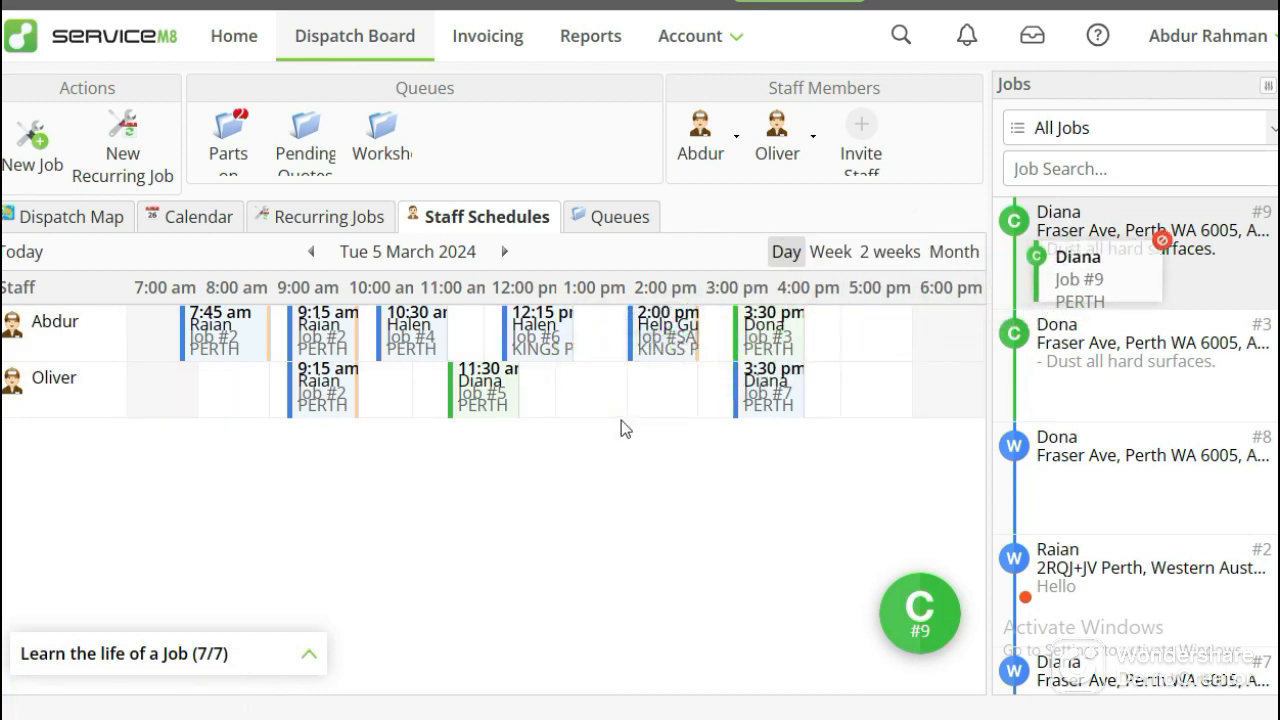
{"action": "left_click_drag", "start_coordinate": [1108, 266], "coordinate": [843, 370]}
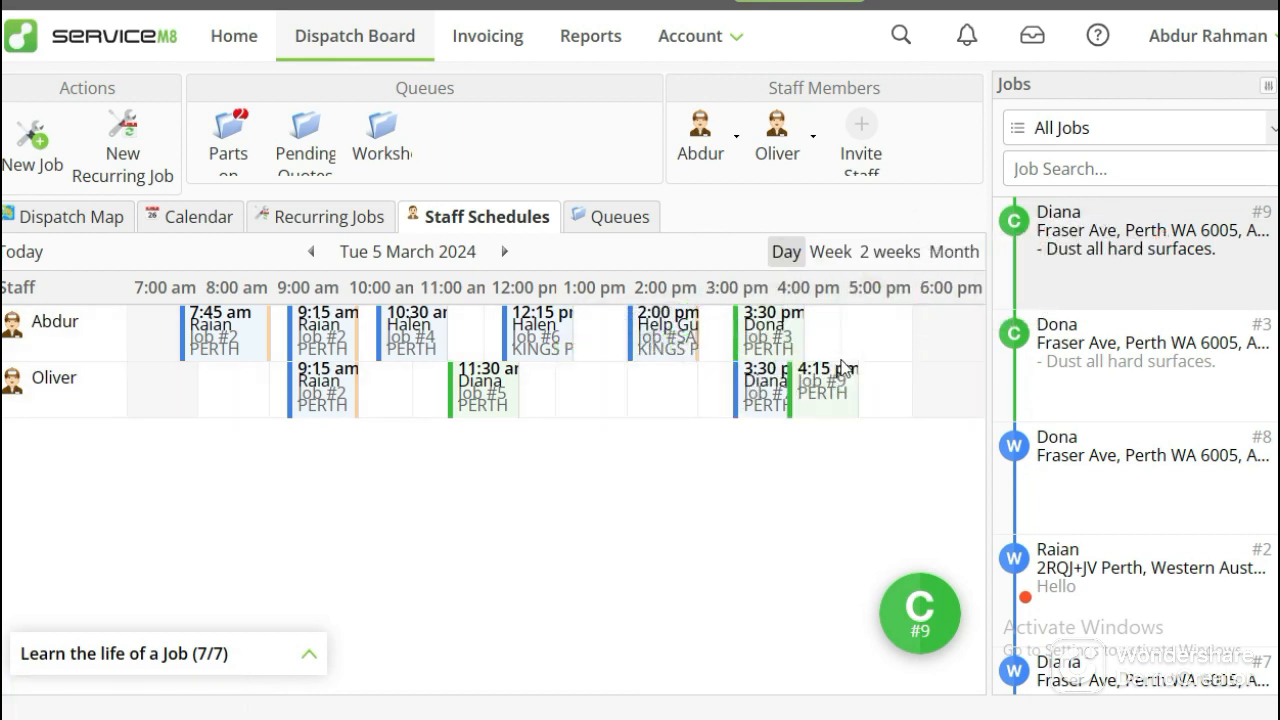
Return to the cleaning software page and read the Invoice stage.
{"action": "mouse_move", "coordinate": [470, 8]}
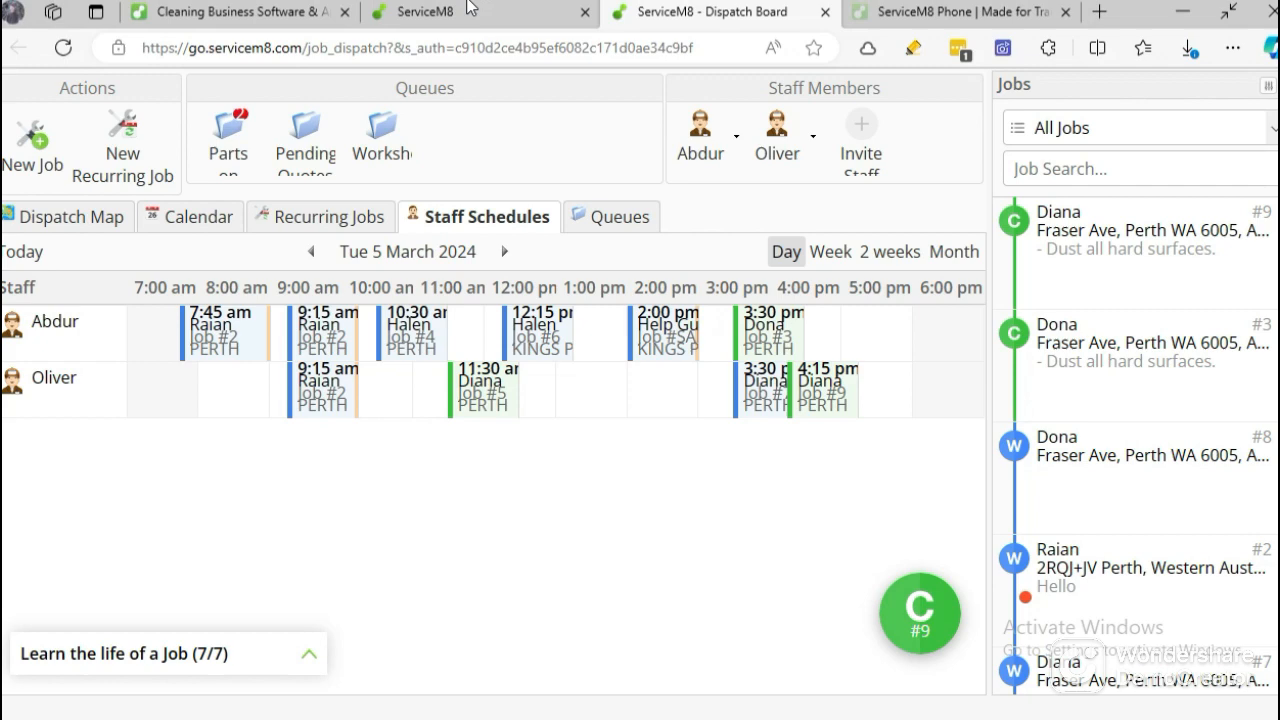
{"action": "left_click", "coordinate": [250, 12]}
{"action": "scroll", "coordinate": [390, 375], "scroll_direction": "down", "scroll_amount": 4}
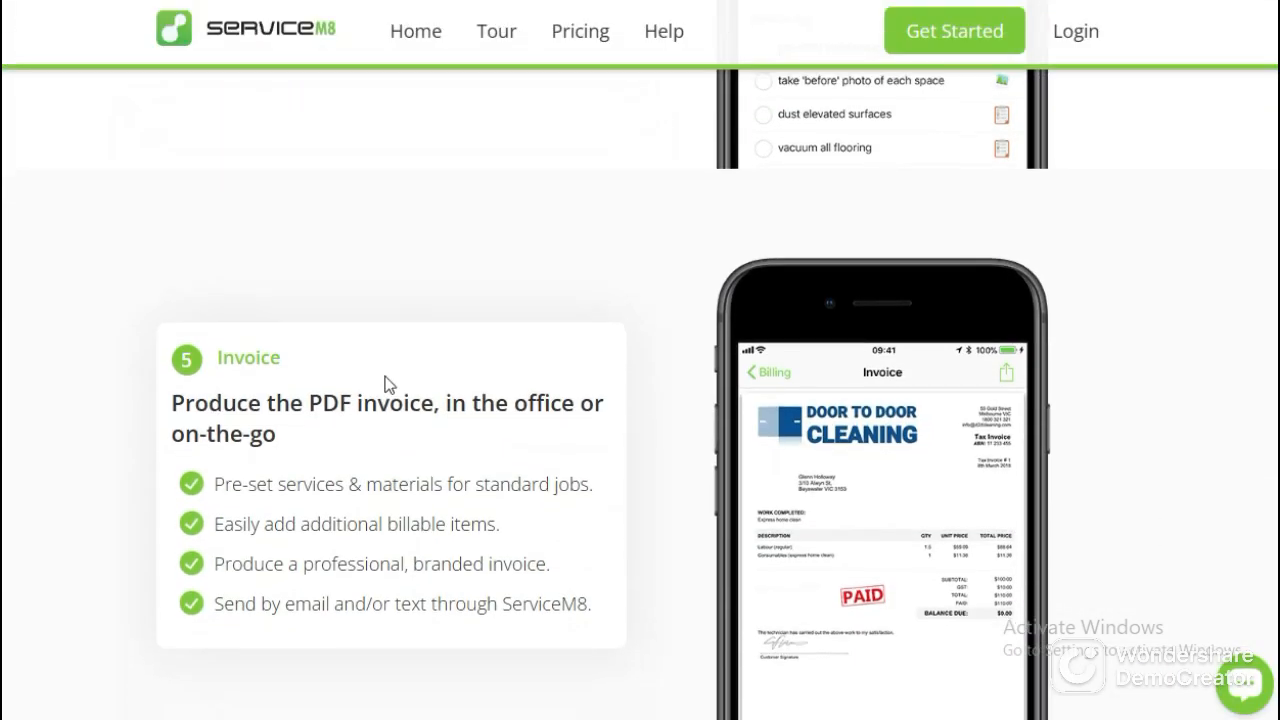
Examine the Invoice stage's feature list and the sample PDF invoice shown beside it.
{"action": "scroll", "coordinate": [386, 378], "scroll_direction": "down", "scroll_amount": 2}
{"action": "scroll", "coordinate": [386, 380], "scroll_direction": "up", "scroll_amount": 2}
{"action": "scroll", "coordinate": [390, 385], "scroll_direction": "down", "scroll_amount": 2}
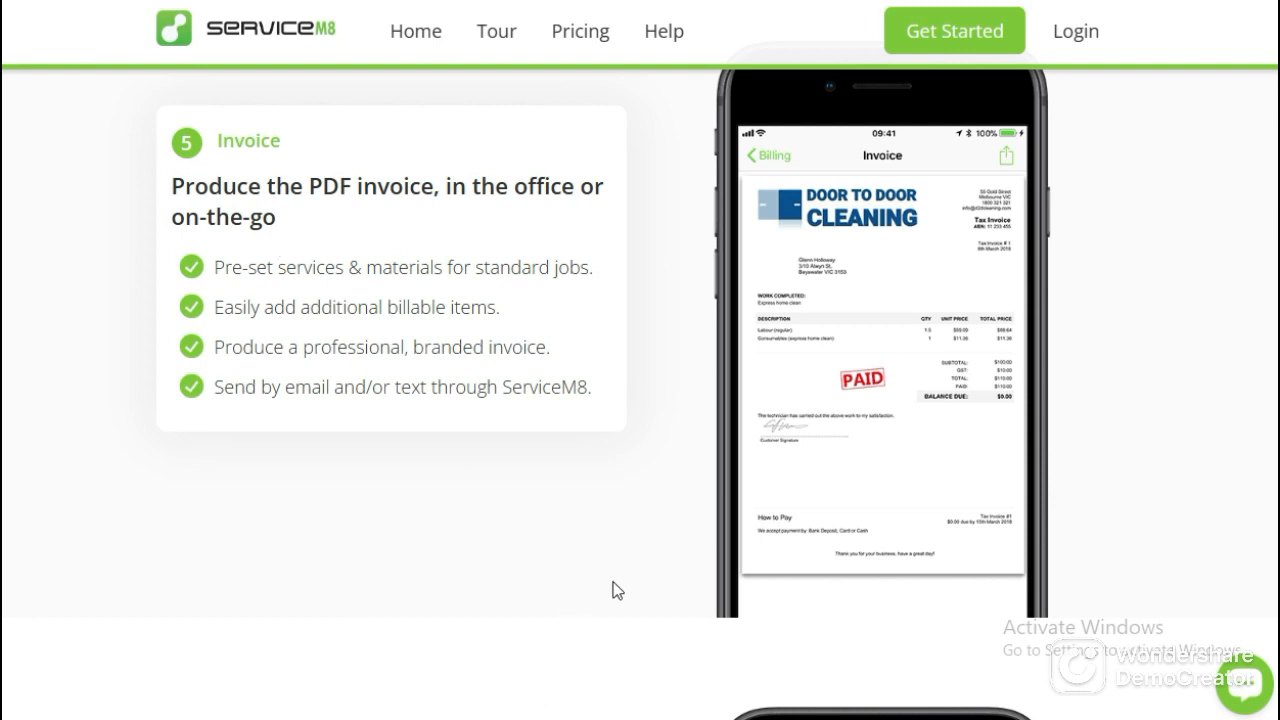
Switch to the dispatch board and open the quotes and invoicing details of completed job #9.
{"action": "left_click", "coordinate": [531, 10]}
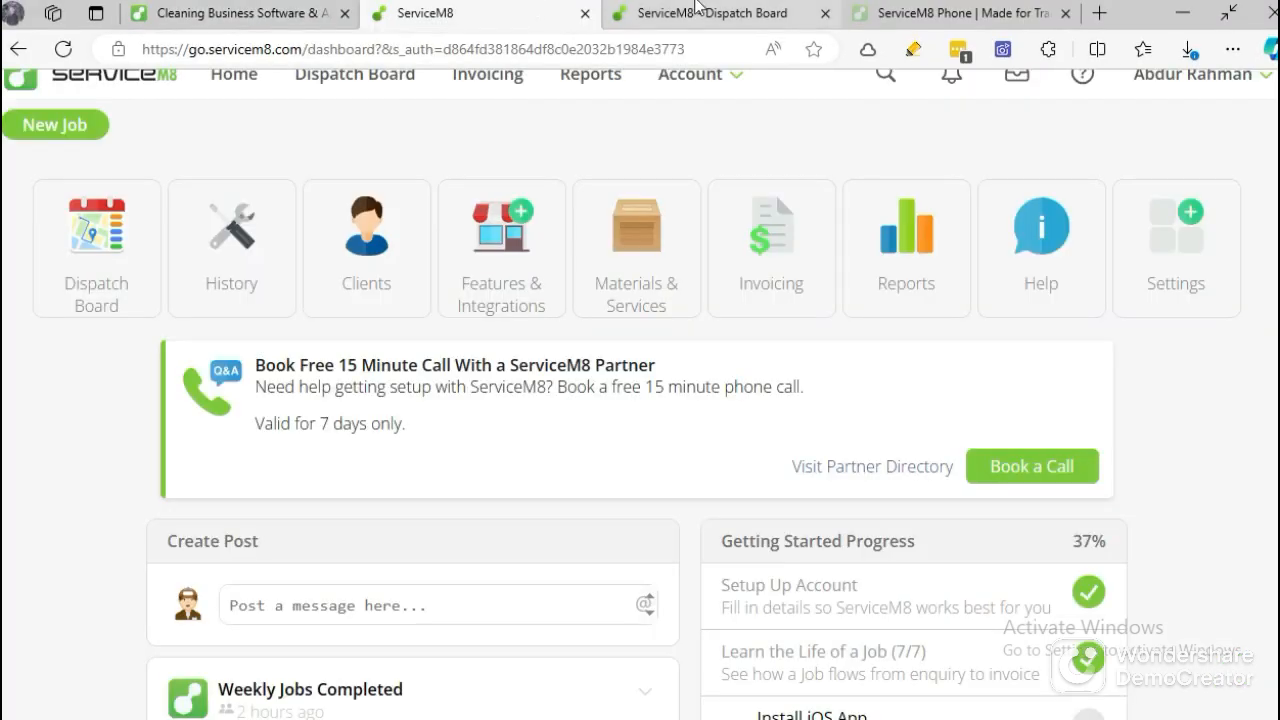
{"action": "left_click", "coordinate": [770, 10]}
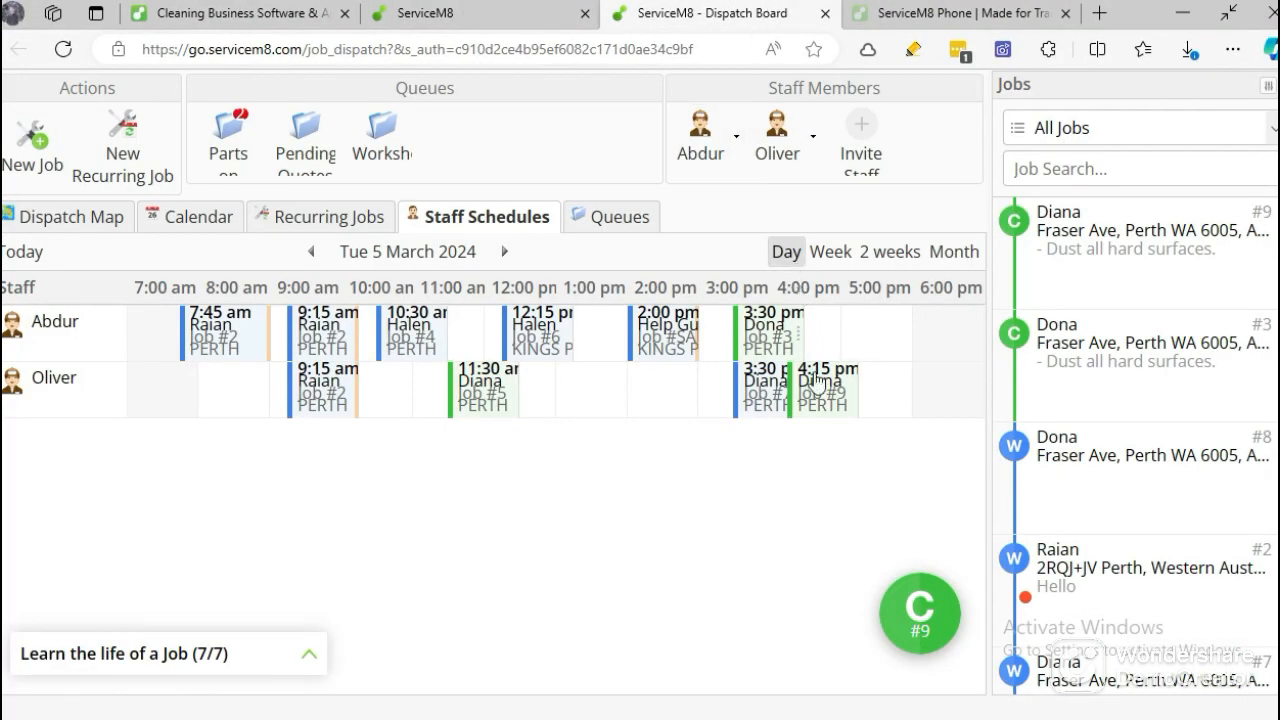
{"action": "left_click", "coordinate": [1079, 262]}
{"action": "double_click", "coordinate": [1079, 262]}
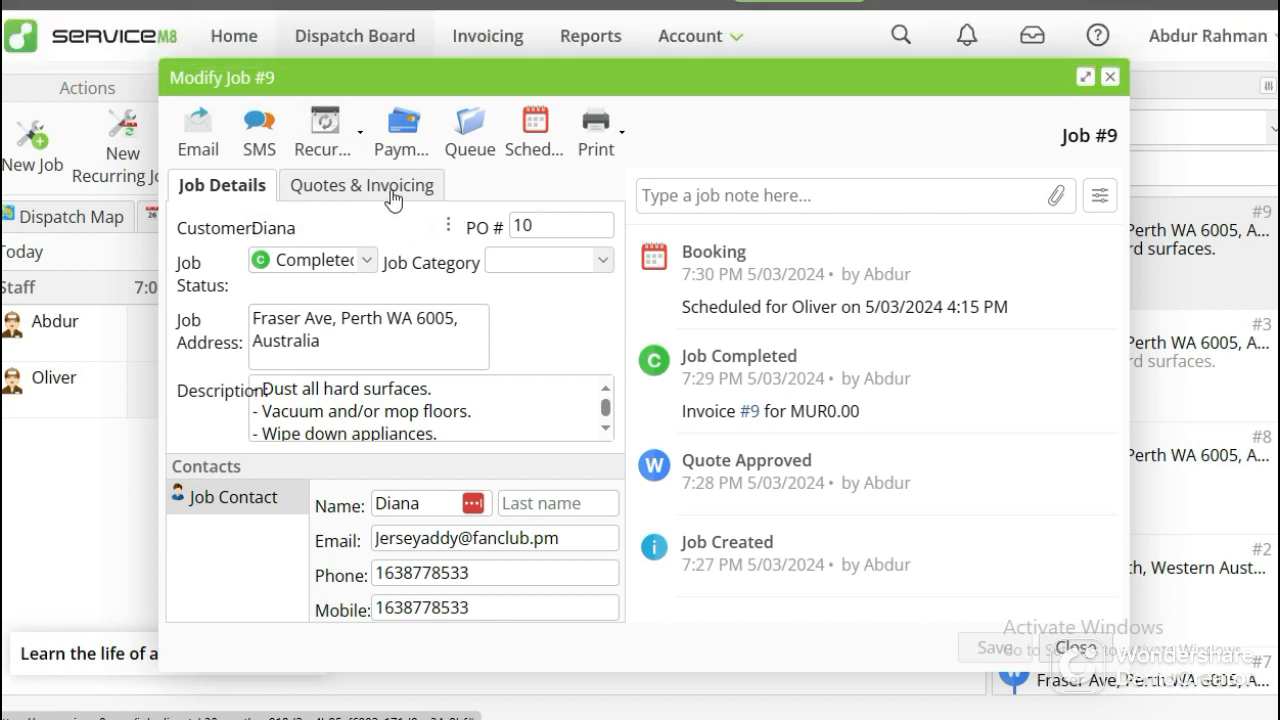
{"action": "left_click", "coordinate": [391, 190]}
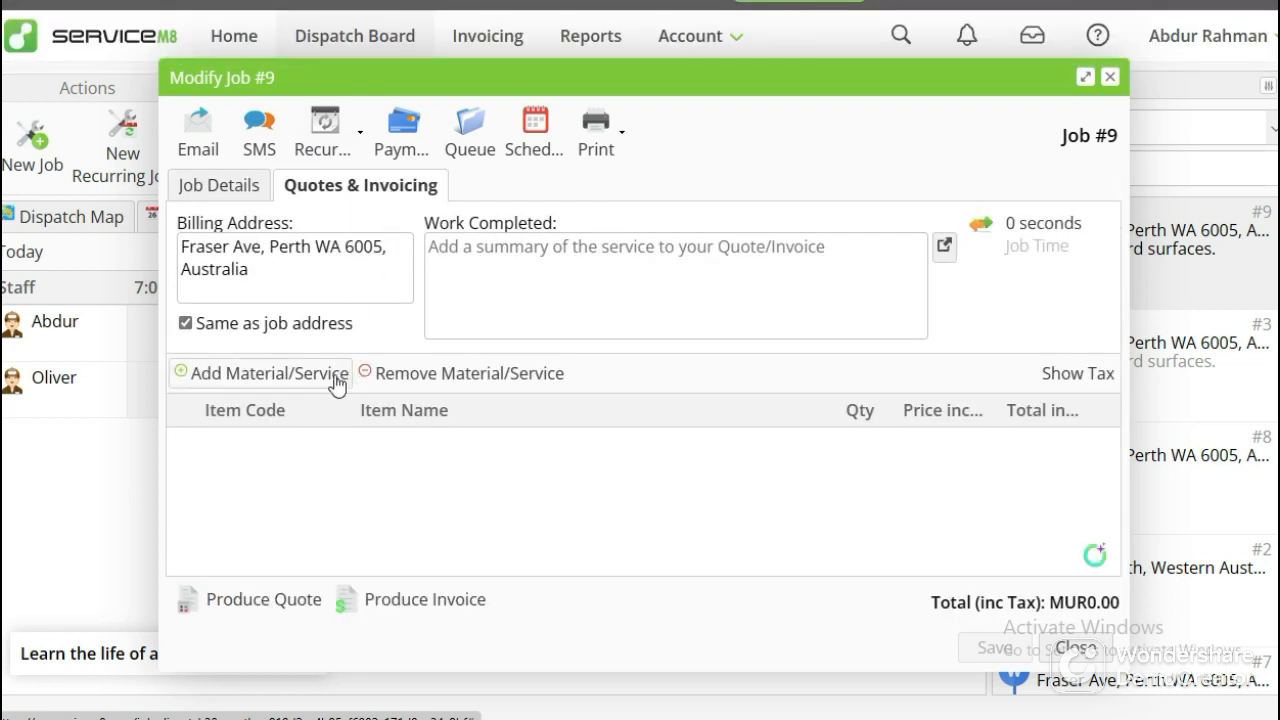
Add Benzethonium chloride and R4 Room Cleaning Chemicals as billable items on the job.
{"action": "left_click", "coordinate": [278, 376]}
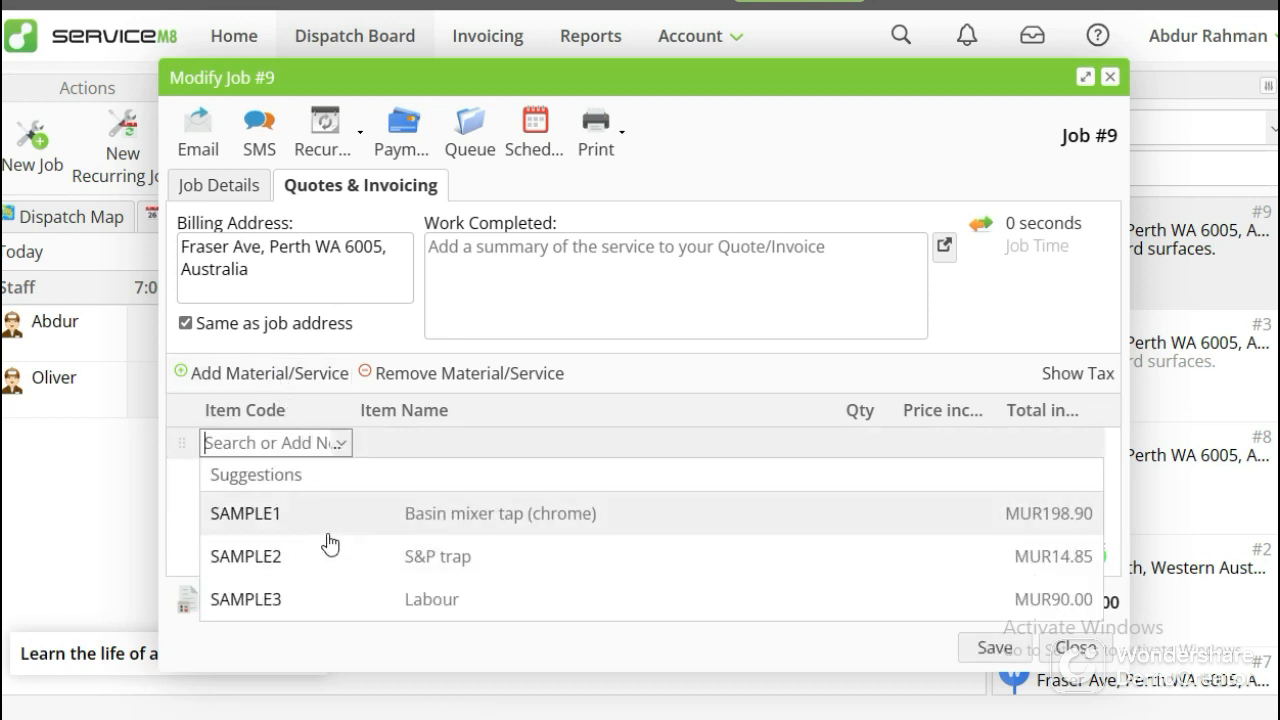
{"action": "type", "text": "m"}
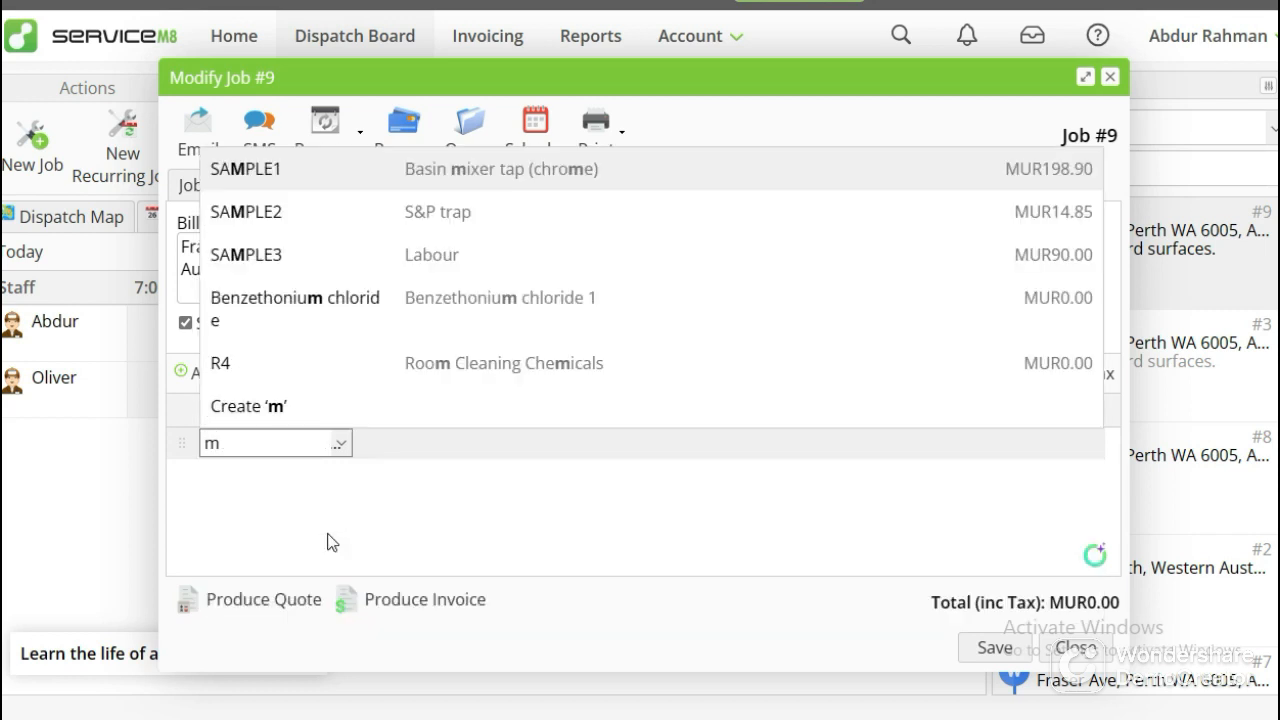
{"action": "left_click", "coordinate": [335, 341]}
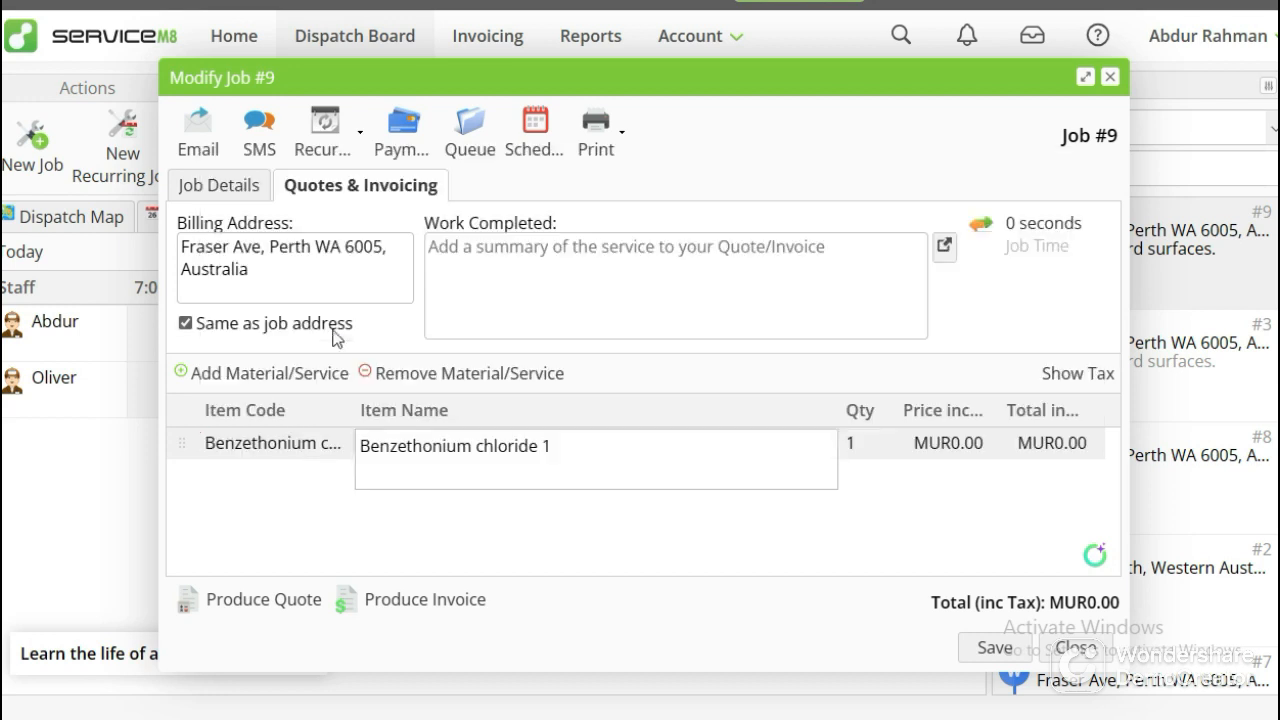
{"action": "left_click", "coordinate": [873, 517]}
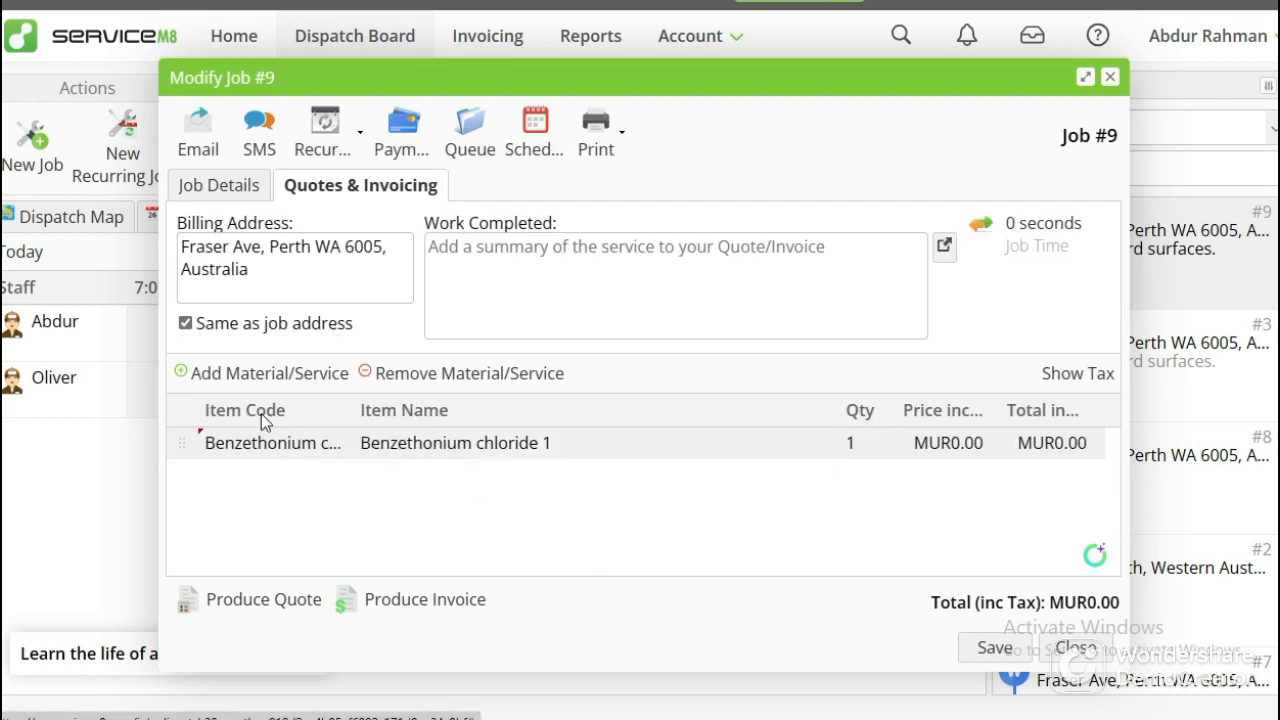
{"action": "left_click", "coordinate": [257, 373]}
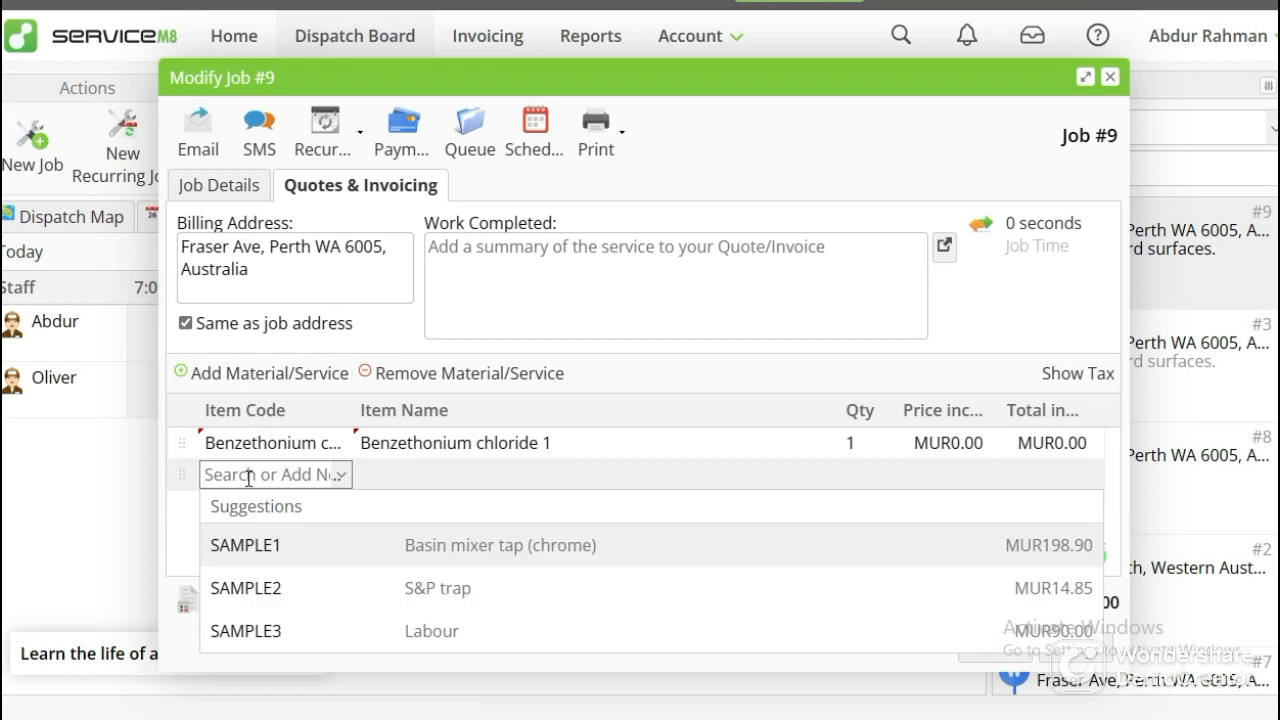
{"action": "type", "text": "R"}
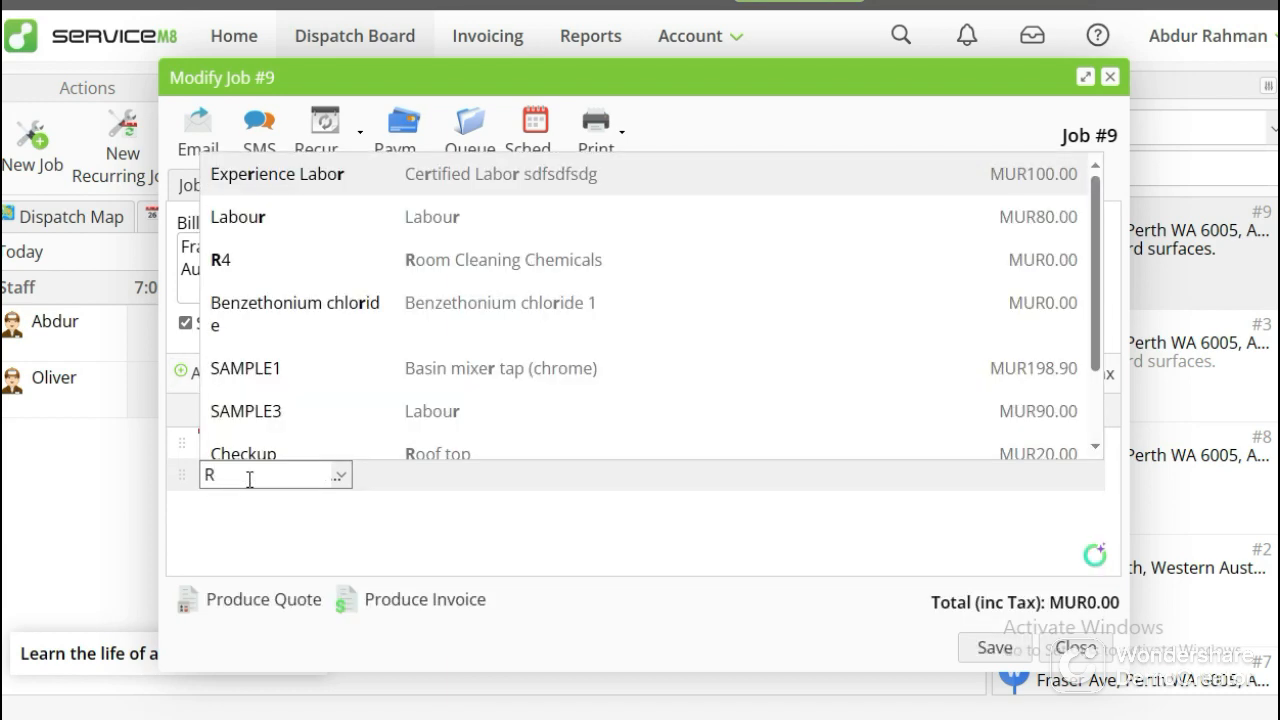
{"action": "left_click", "coordinate": [258, 260]}
{"action": "left_click", "coordinate": [531, 562]}
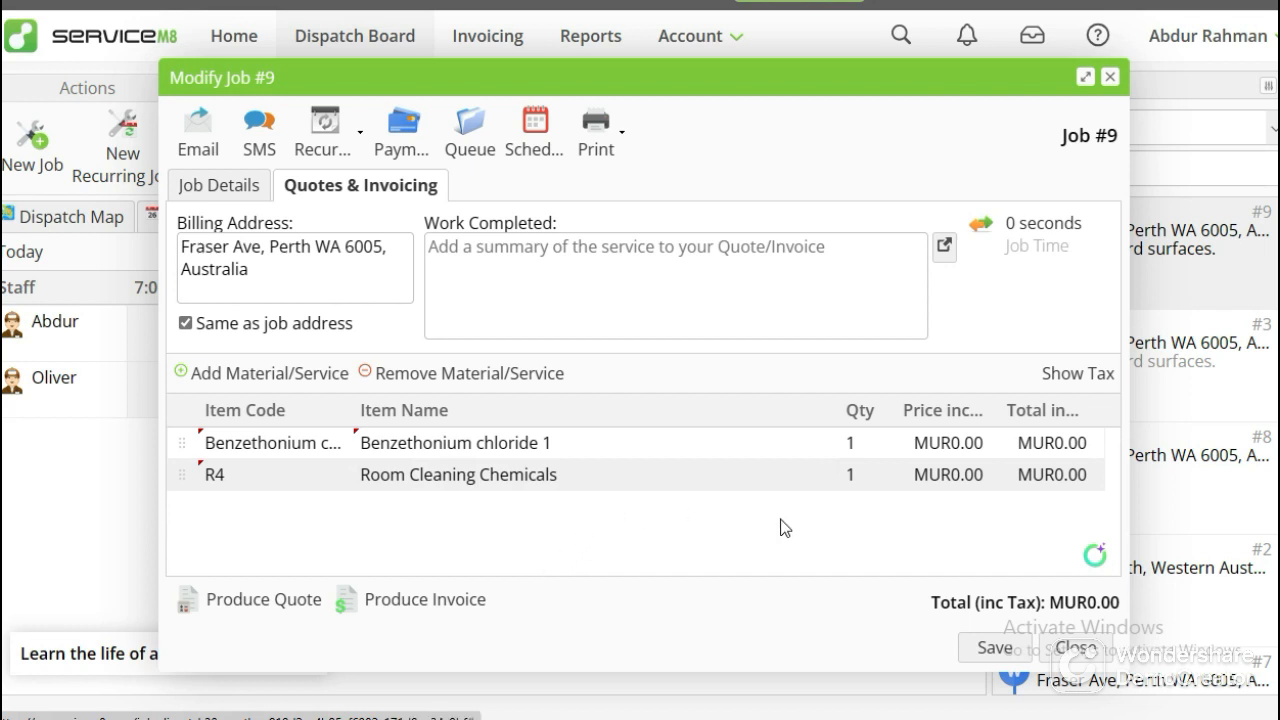
Set the unit price of Benzethonium chloride to 100 and of Room Cleaning Chemicals to 25.
{"action": "left_click", "coordinate": [905, 450]}
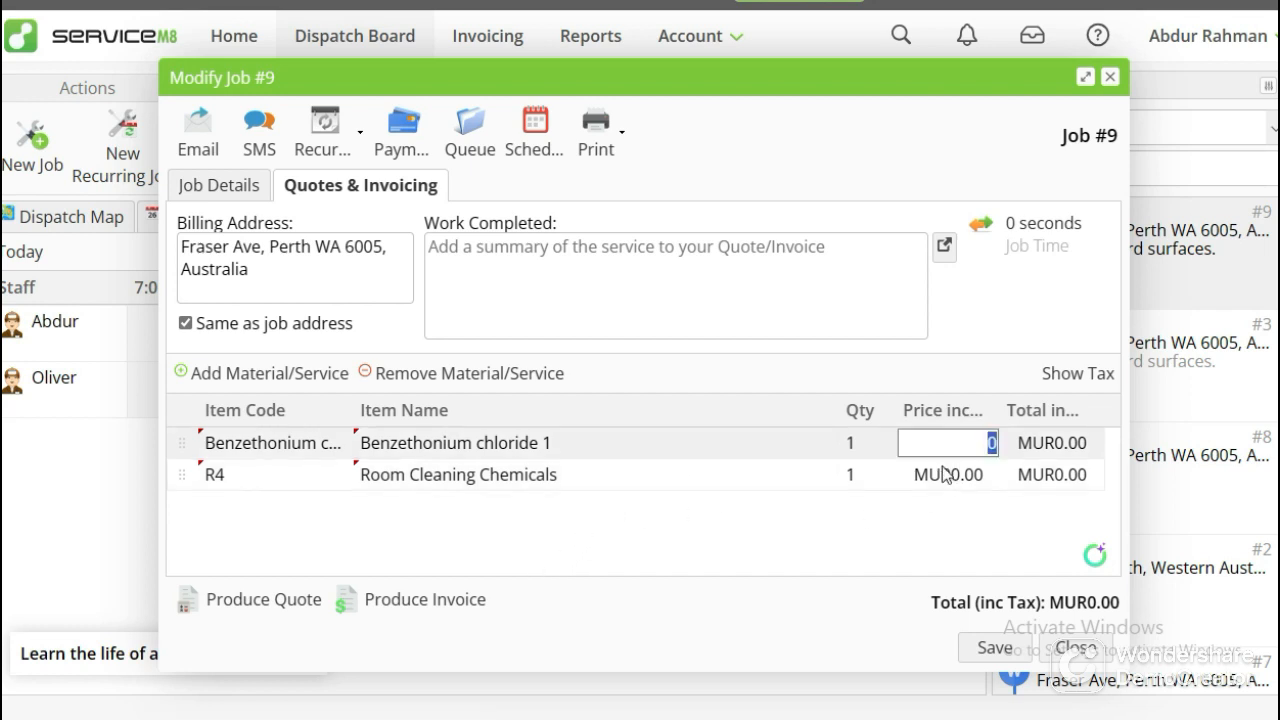
{"action": "type", "text": "1000"}
{"action": "key", "text": "BackSpace"}
{"action": "left_click", "coordinate": [952, 475]}
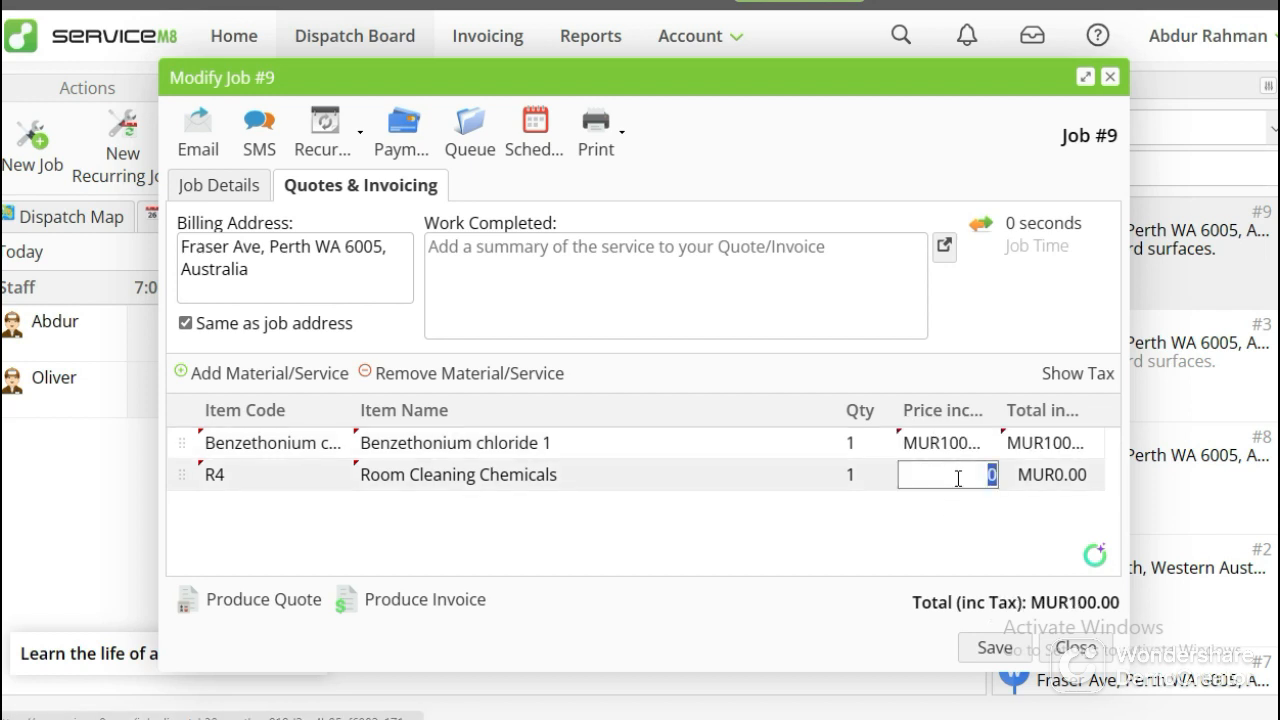
{"action": "type", "text": "25"}
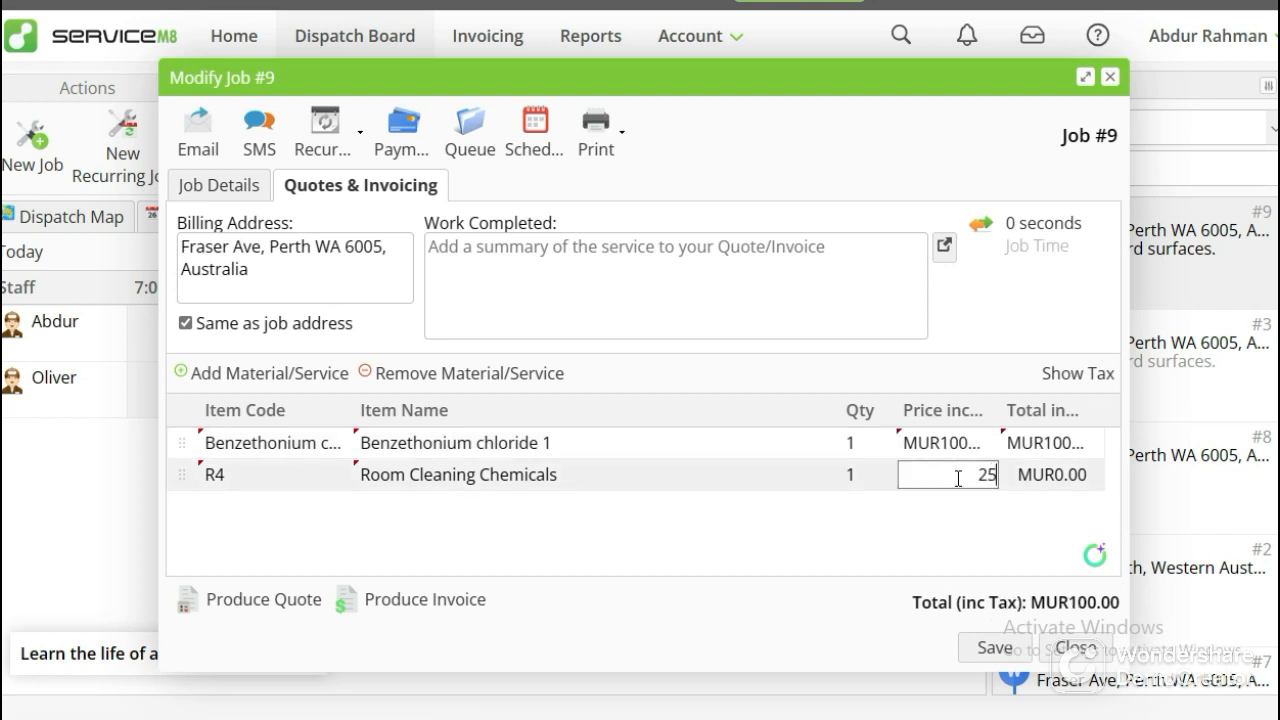
{"action": "left_click", "coordinate": [949, 510]}
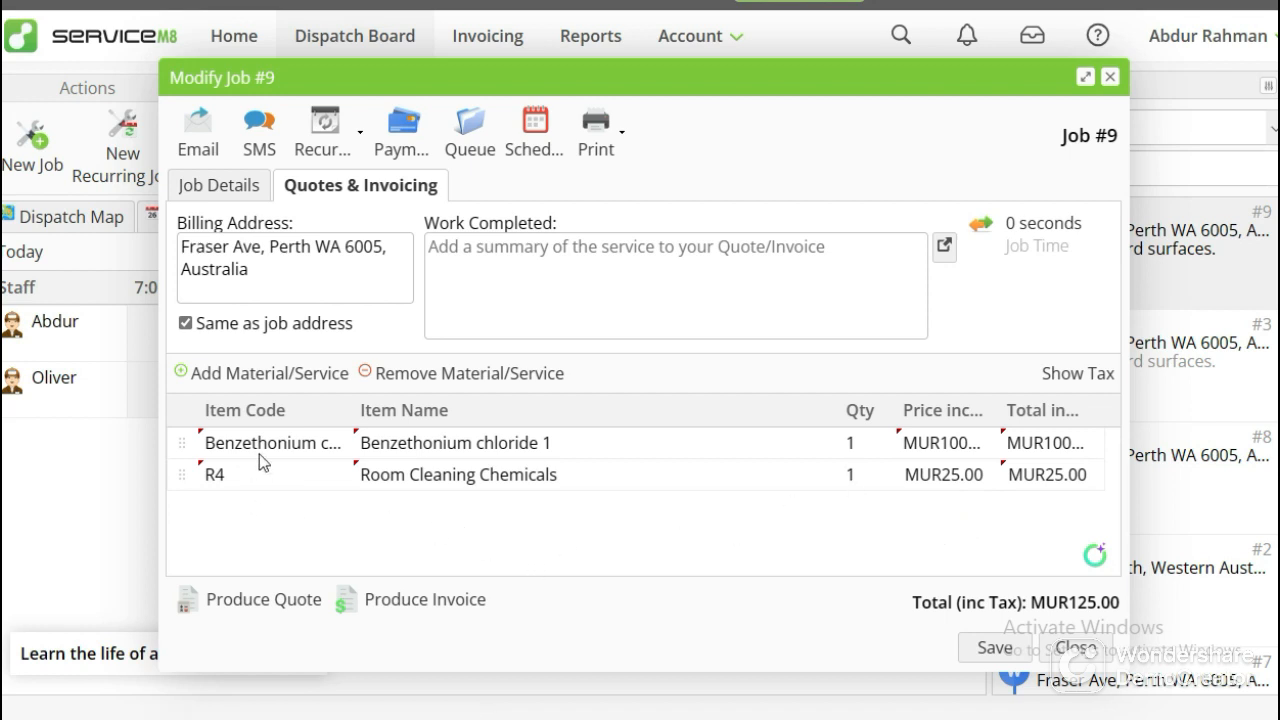
Add the existing Experience Labor service as a third billable item.
{"action": "left_click", "coordinate": [265, 373]}
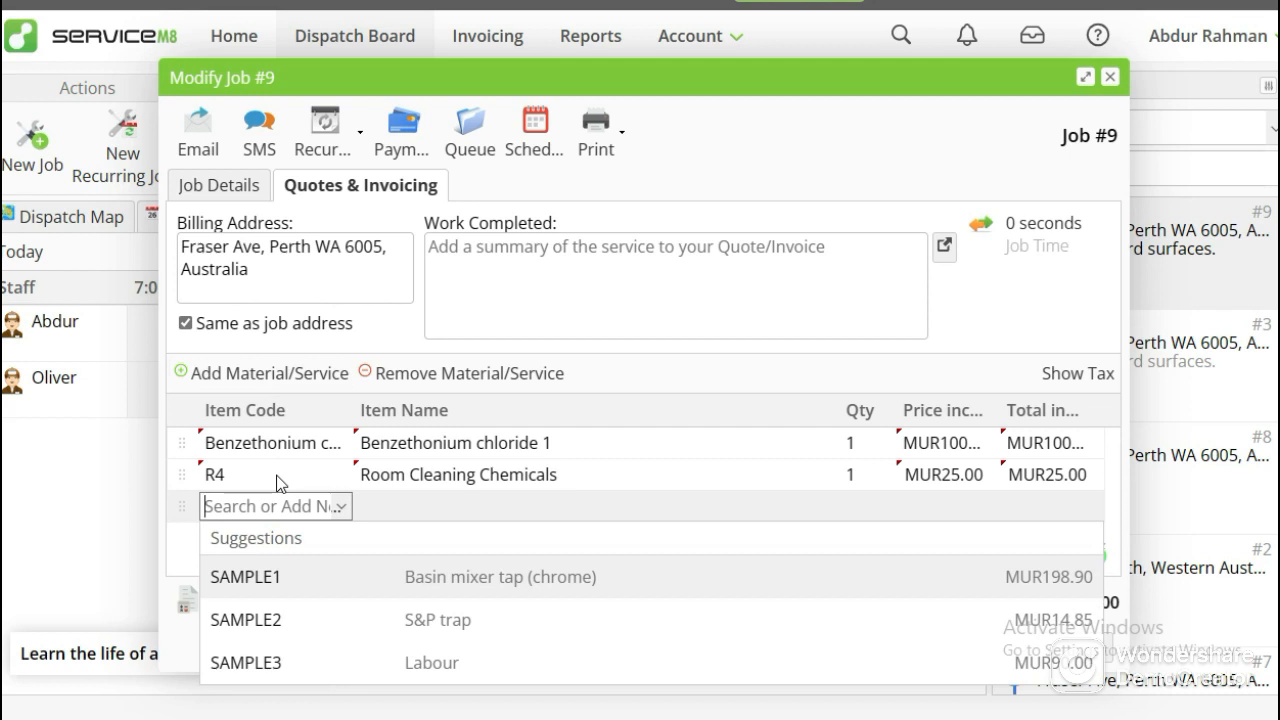
{"action": "type", "text": "Ex"}
{"action": "key", "text": "BackSpace"}
{"action": "type", "text": "x"}
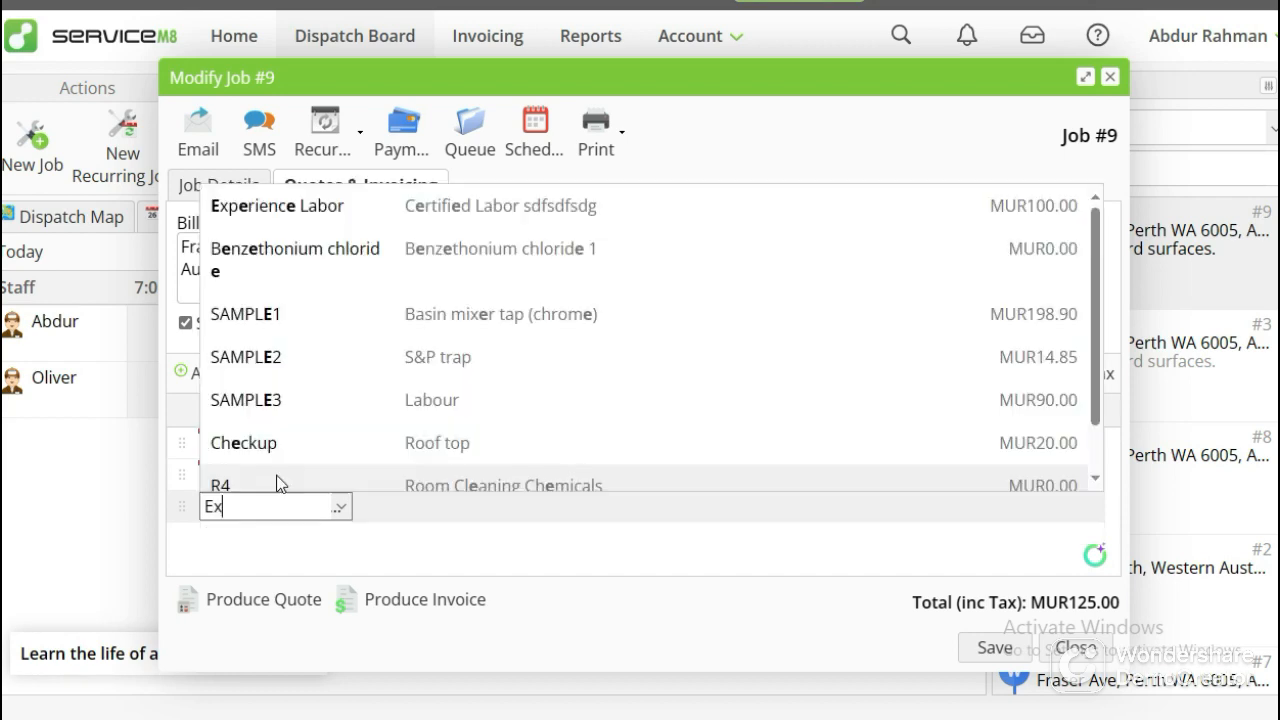
{"action": "type", "text": "perience La"}
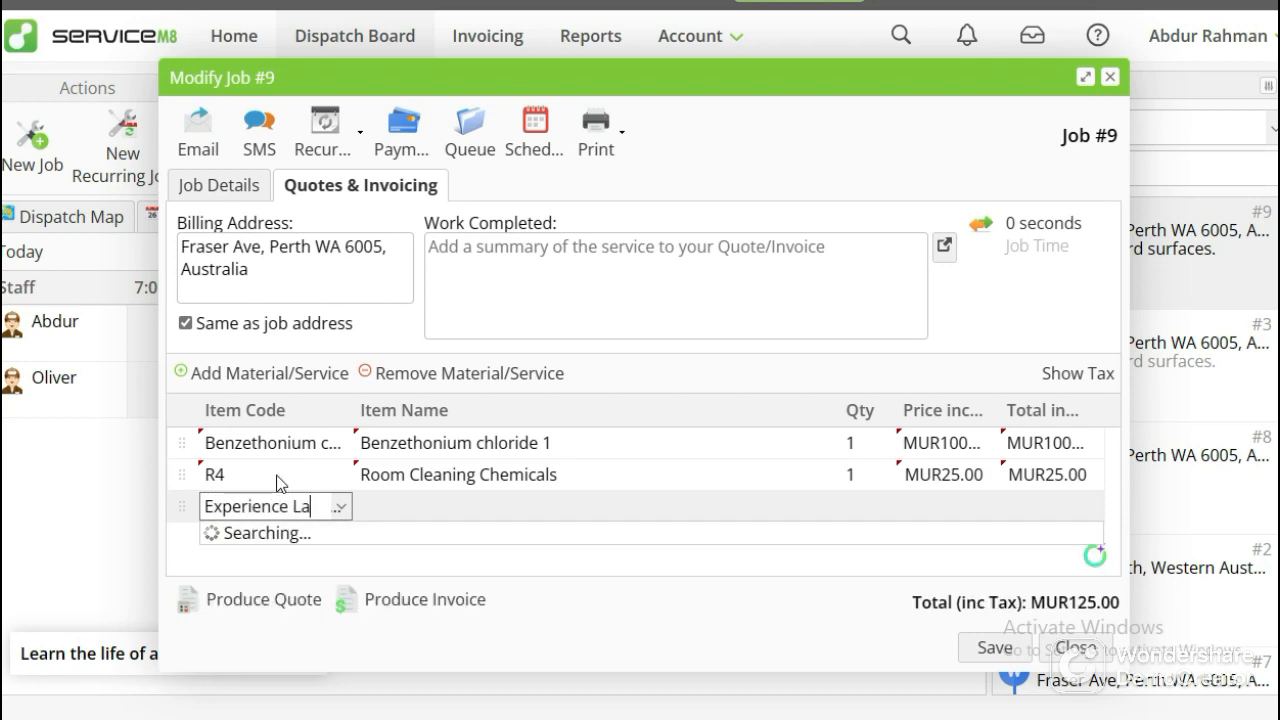
{"action": "type", "text": "bor"}
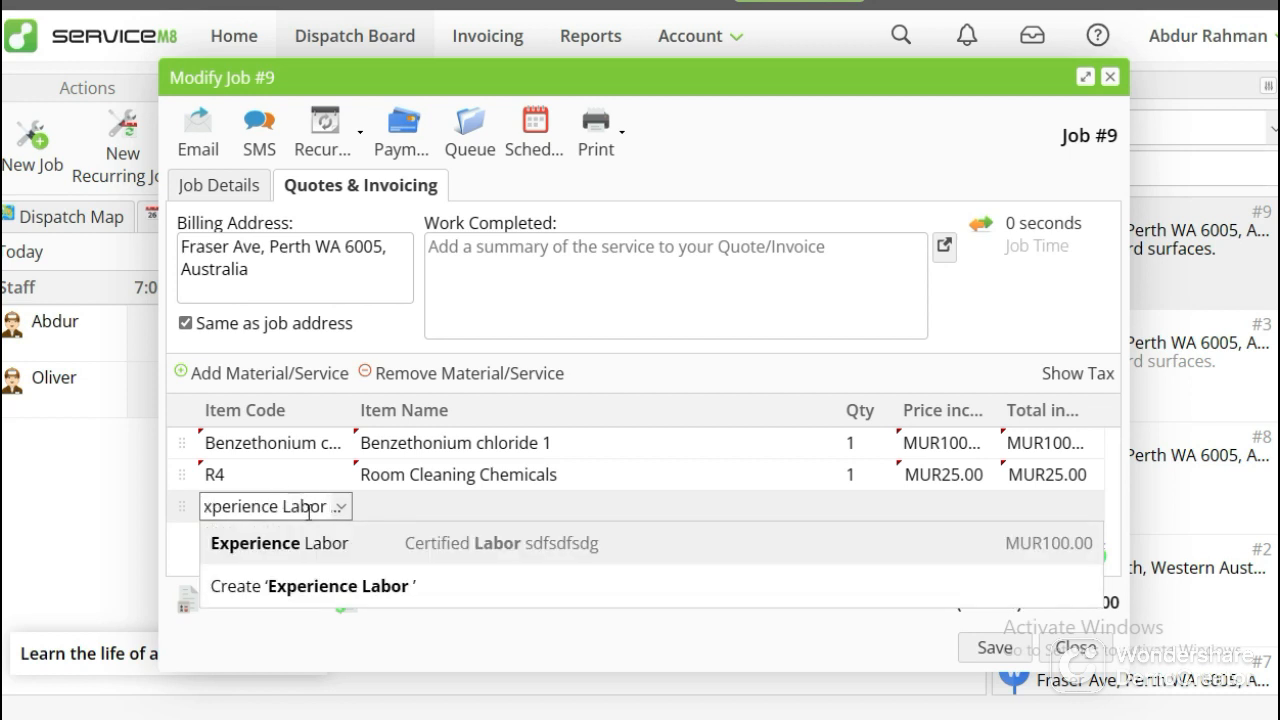
{"action": "left_click", "coordinate": [315, 538]}
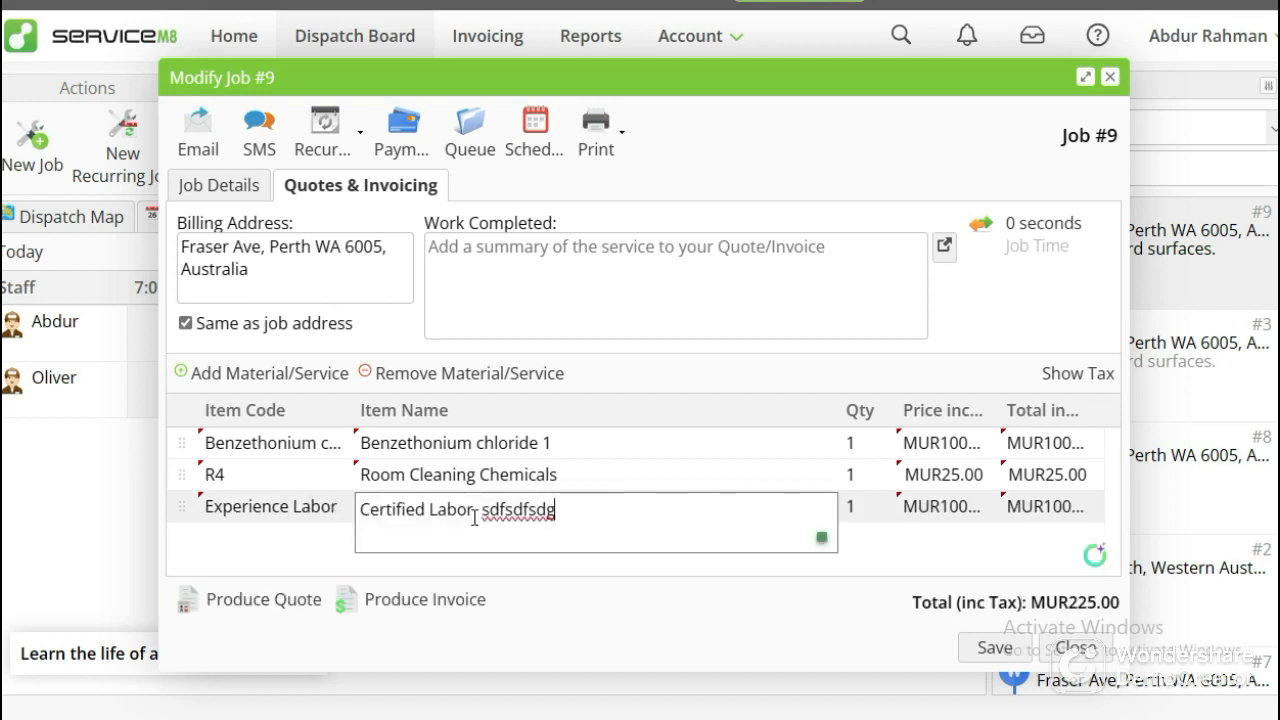
Shorten the item name of the Experience Labor line to "Certified Labor".
{"action": "left_click_drag", "start_coordinate": [470, 512], "coordinate": [666, 520]}
{"action": "triple_click", "coordinate": [536, 513]}
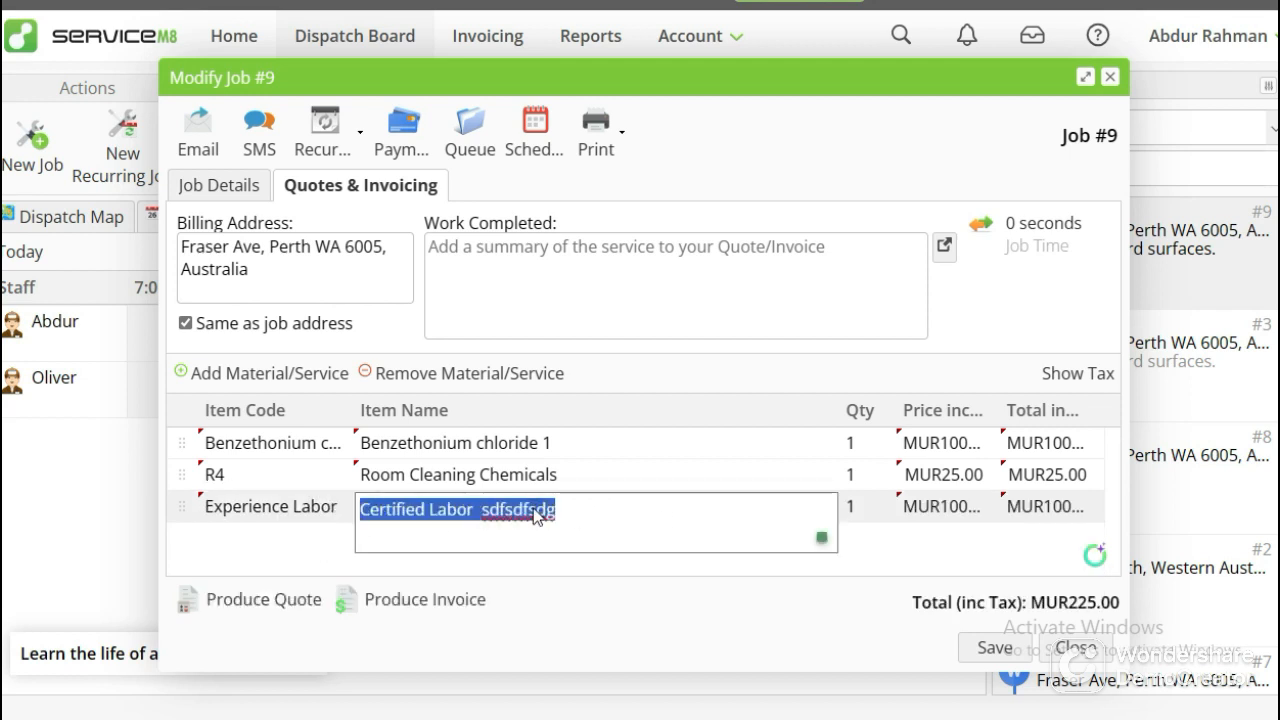
{"action": "double_click", "coordinate": [535, 511]}
{"action": "key", "text": "BackSpace"}
{"action": "key", "text": "BackSpace"}
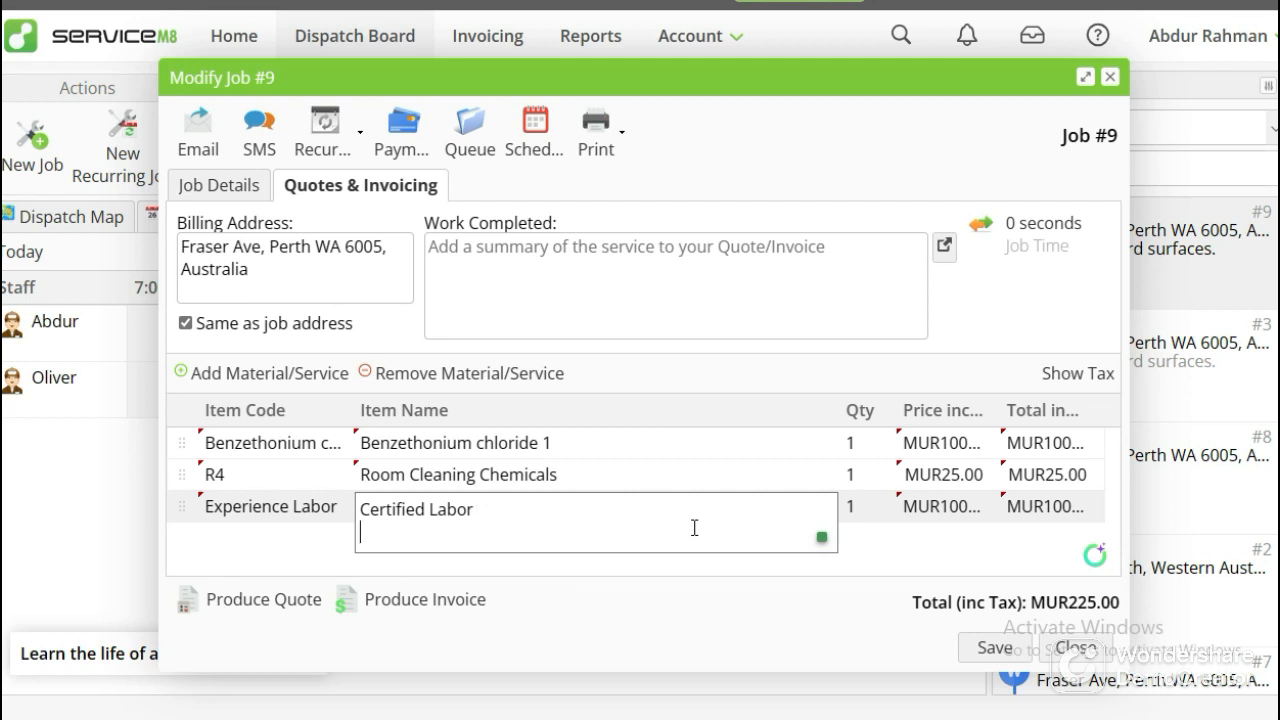
{"action": "left_click", "coordinate": [279, 558]}
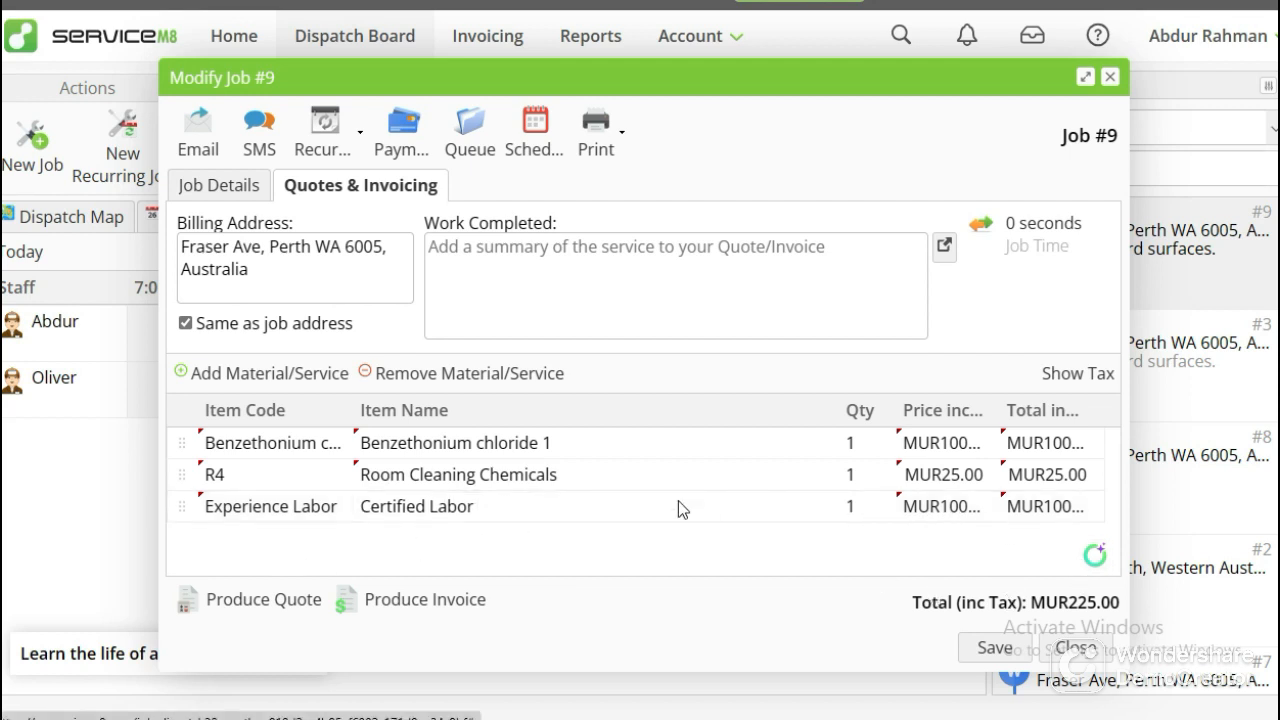
Save the job with its billable items, reopen its quotes and invoicing details, and produce the invoice.
{"action": "left_click", "coordinate": [988, 648]}
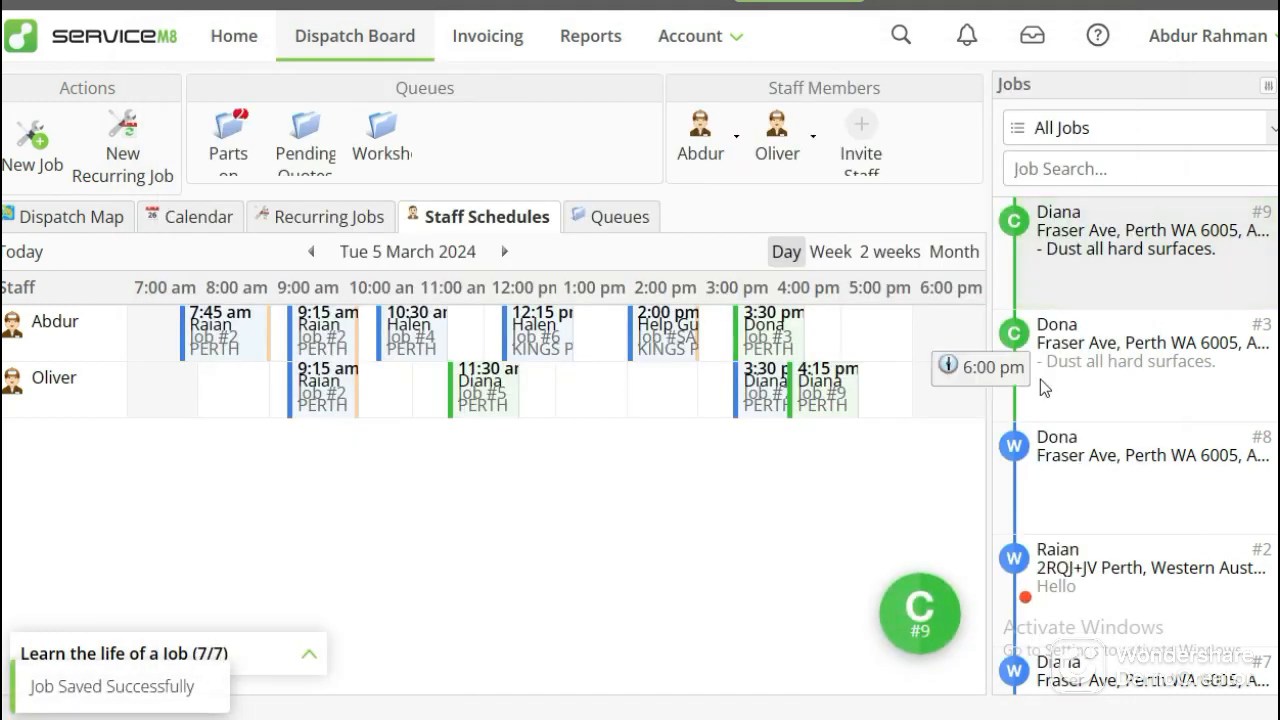
{"action": "left_click", "coordinate": [1079, 261]}
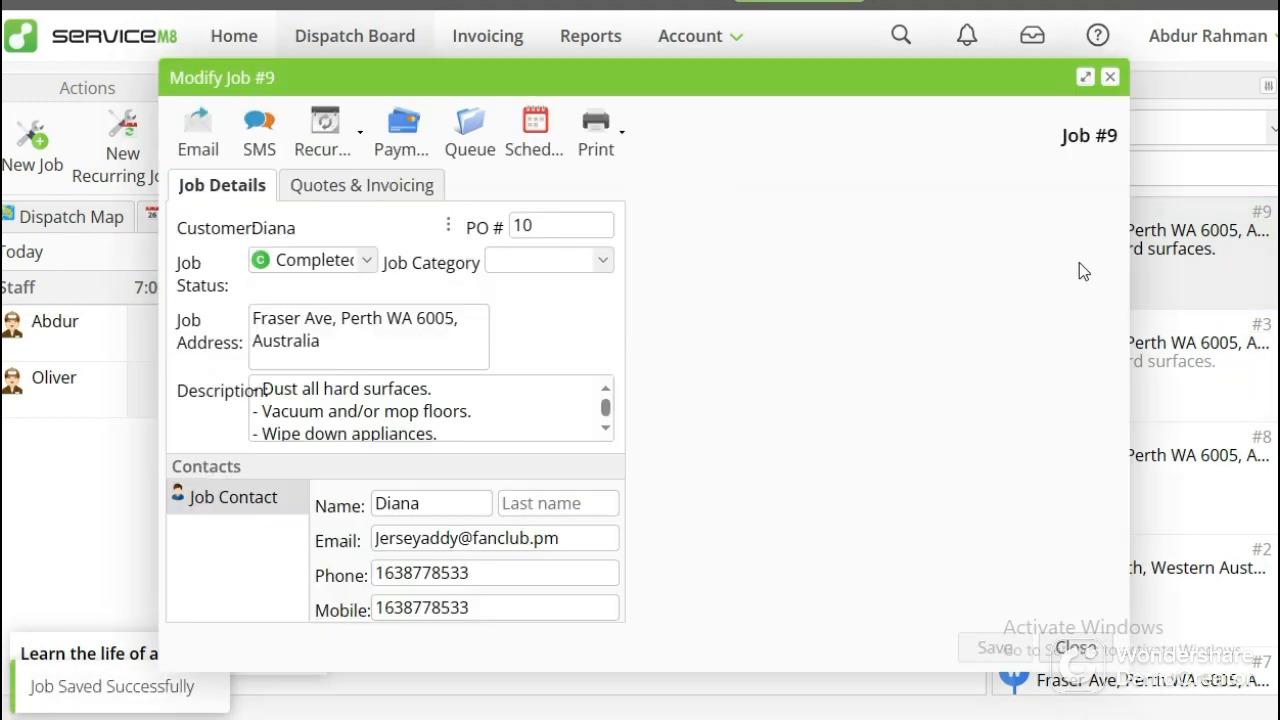
{"action": "left_click", "coordinate": [408, 188]}
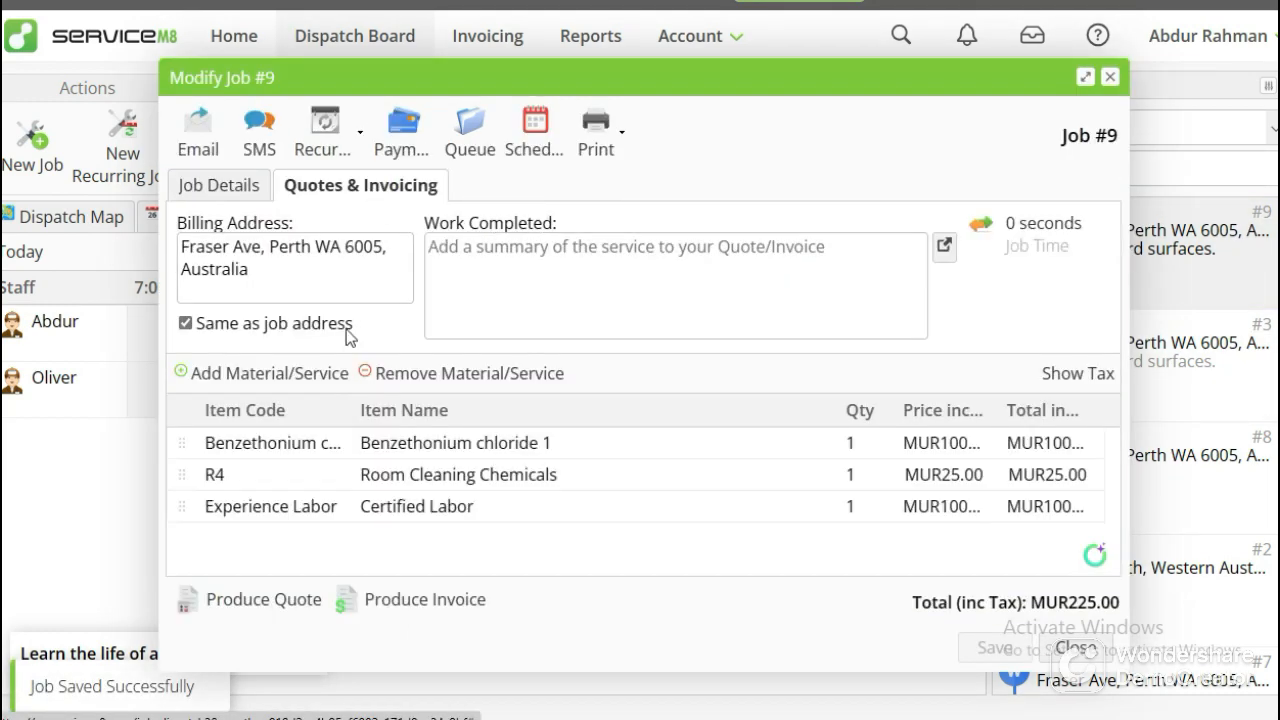
{"action": "left_click", "coordinate": [407, 612]}
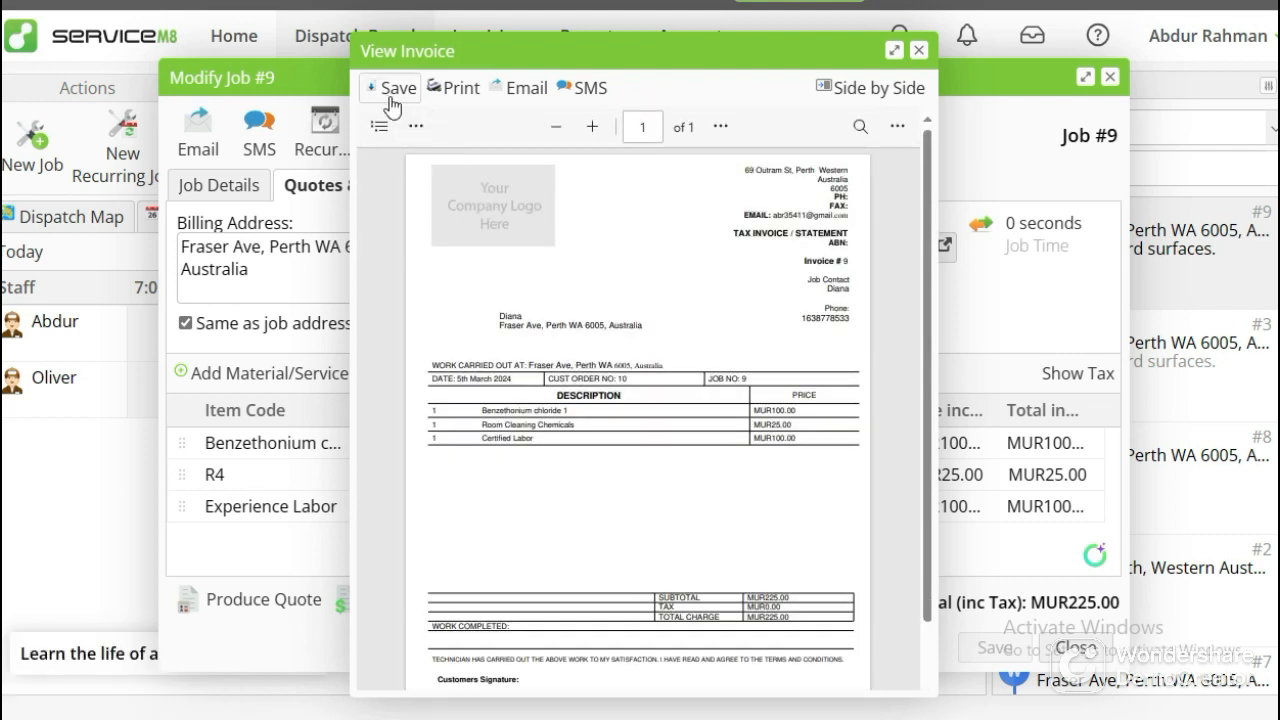
Try to email the invoice to the billing contact with the saved address in CC, and close the email and the invoice preview.
{"action": "left_click", "coordinate": [527, 92]}
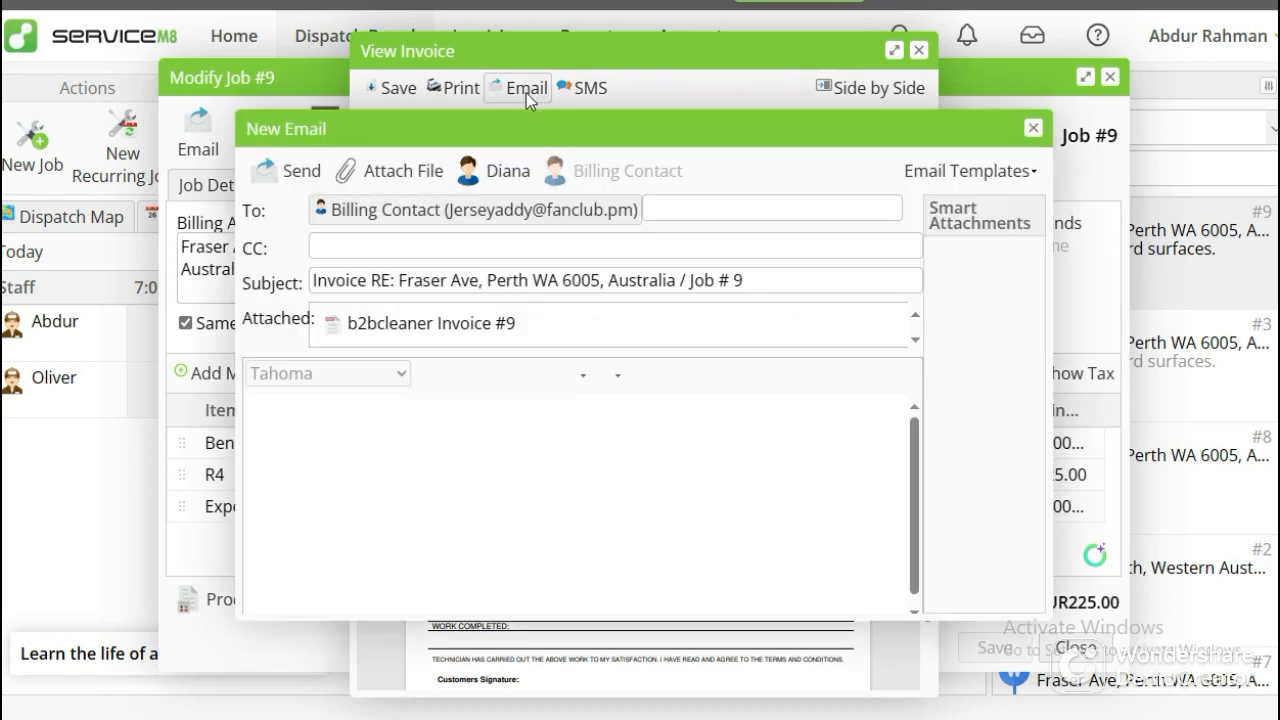
{"action": "left_click", "coordinate": [443, 244]}
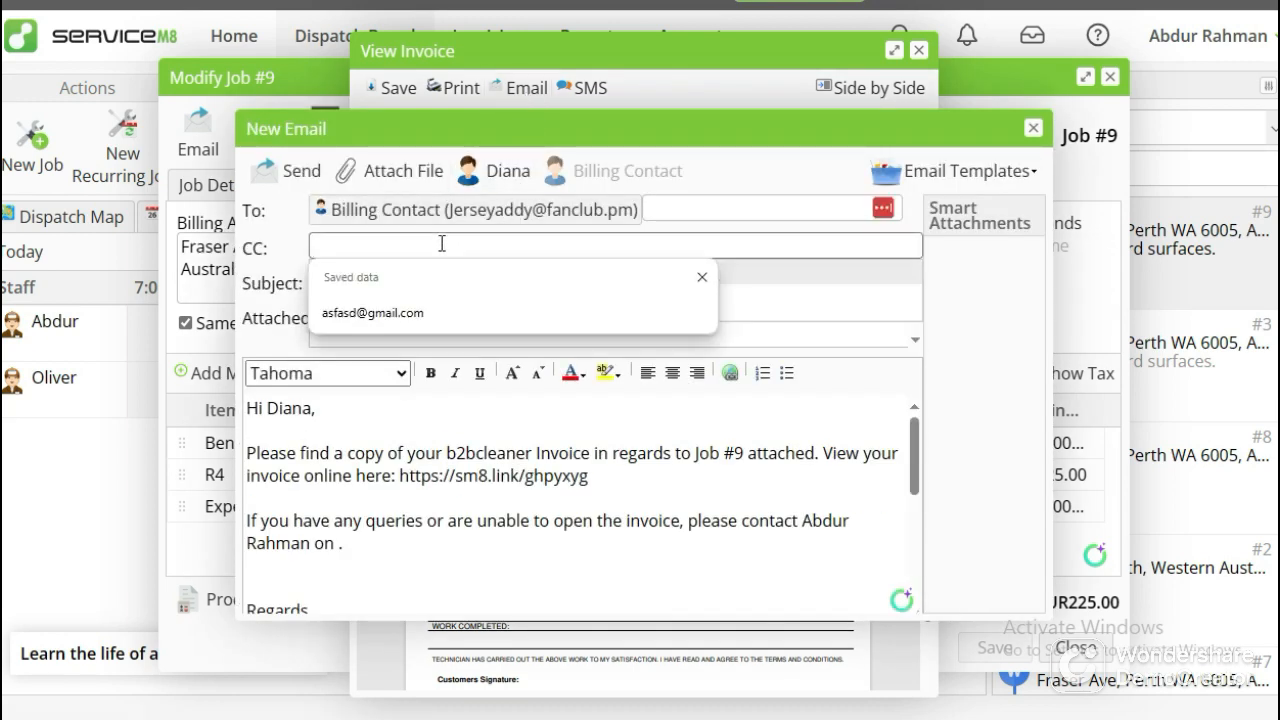
{"action": "left_click", "coordinate": [411, 308]}
{"action": "scroll", "coordinate": [388, 450], "scroll_direction": "down", "scroll_amount": 5}
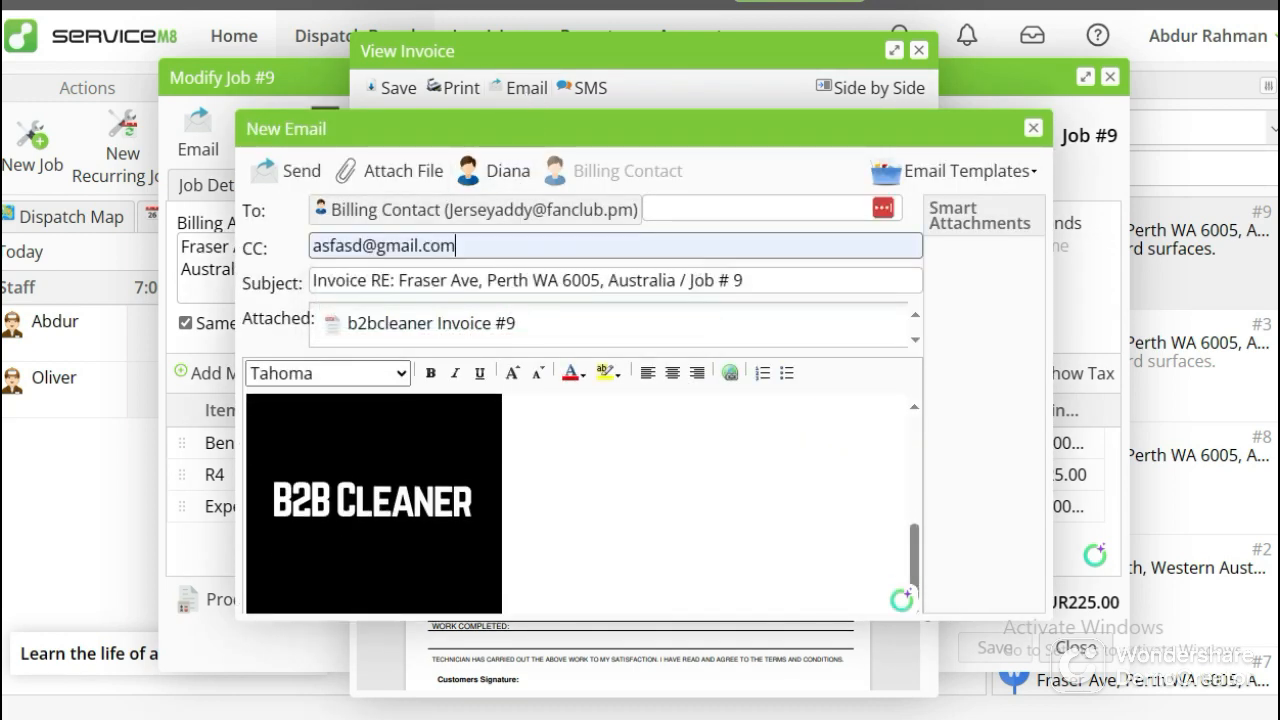
{"action": "scroll", "coordinate": [727, 498], "scroll_direction": "up", "scroll_amount": 5}
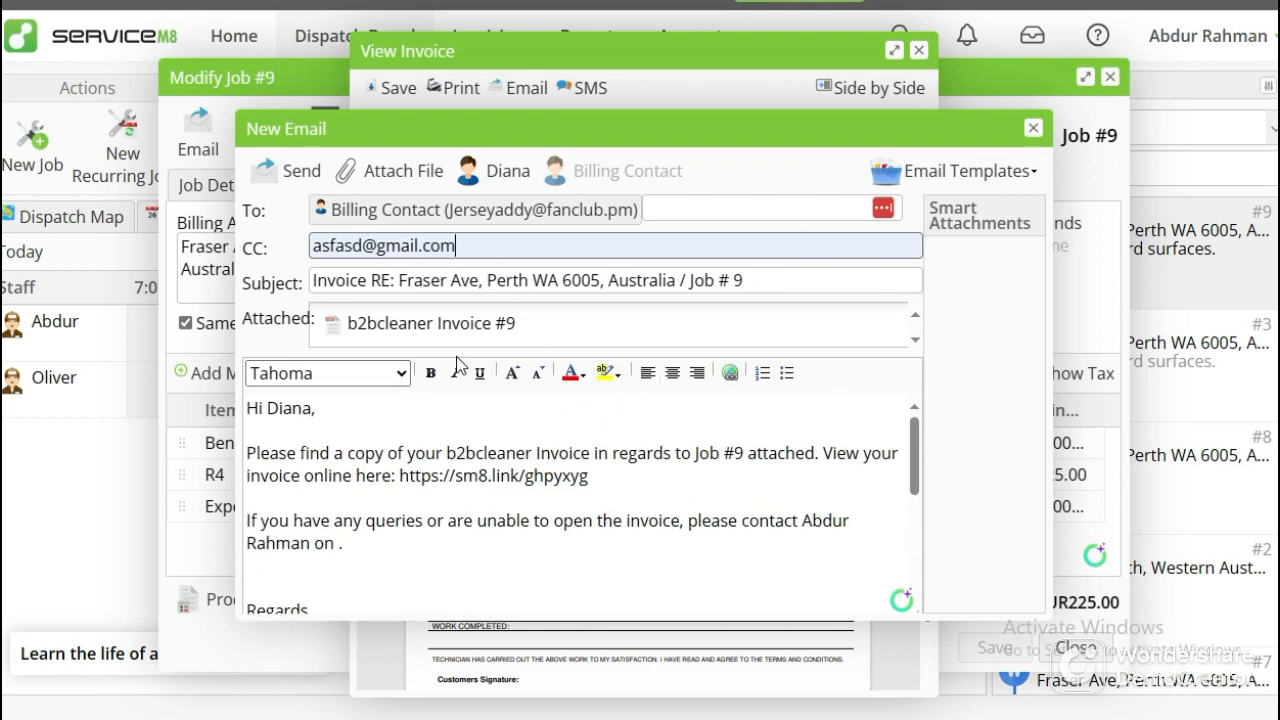
{"action": "scroll", "coordinate": [700, 480], "scroll_direction": "down", "scroll_amount": 5}
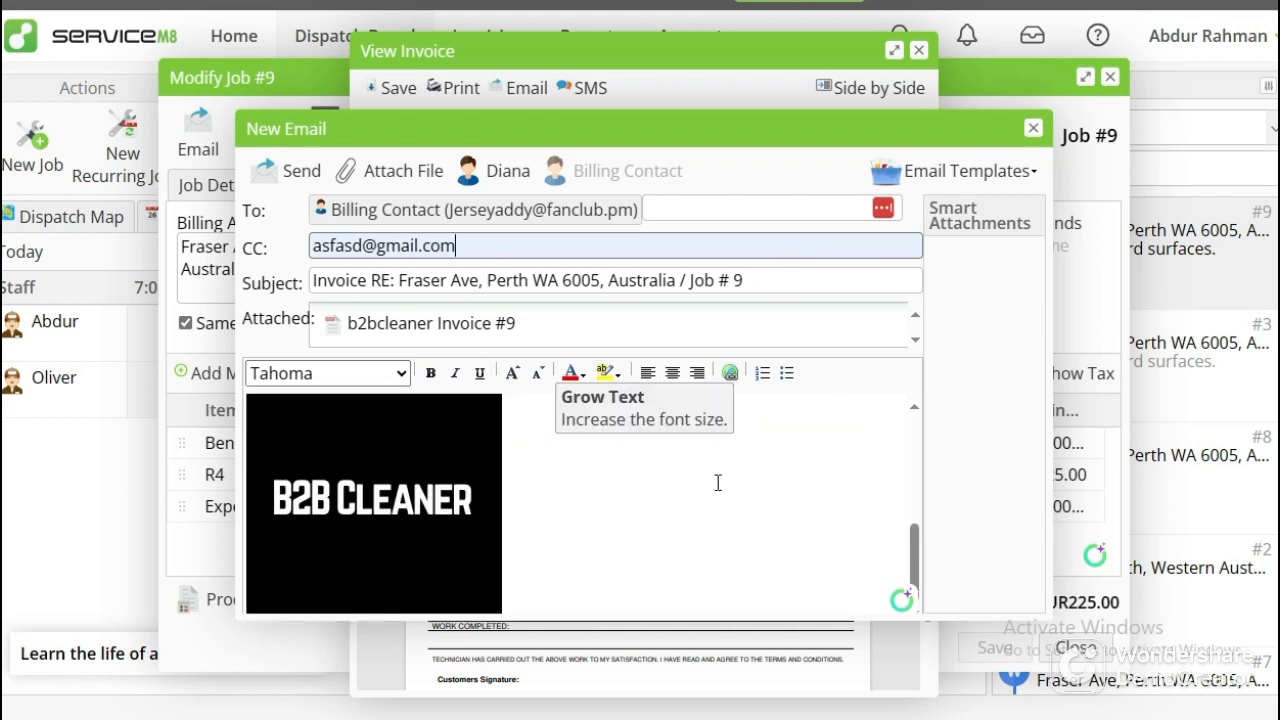
{"action": "left_click", "coordinate": [288, 172]}
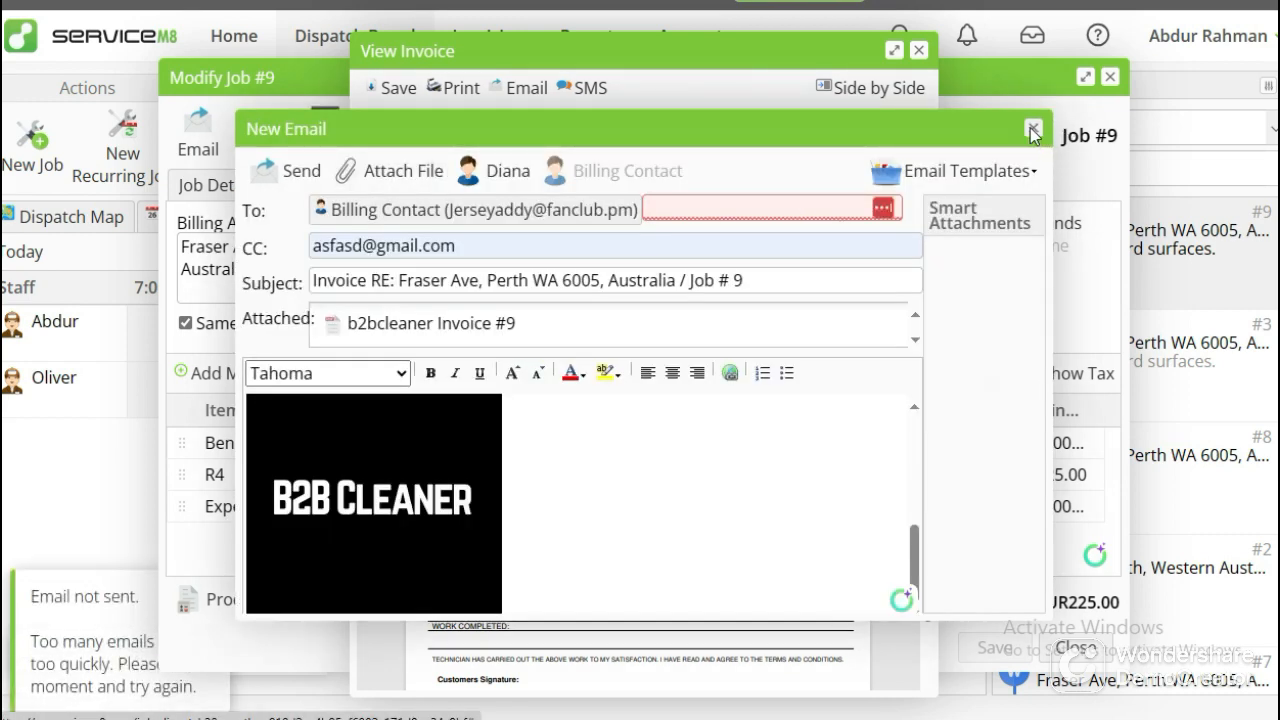
{"action": "left_click", "coordinate": [1033, 131]}
{"action": "left_click", "coordinate": [919, 50]}
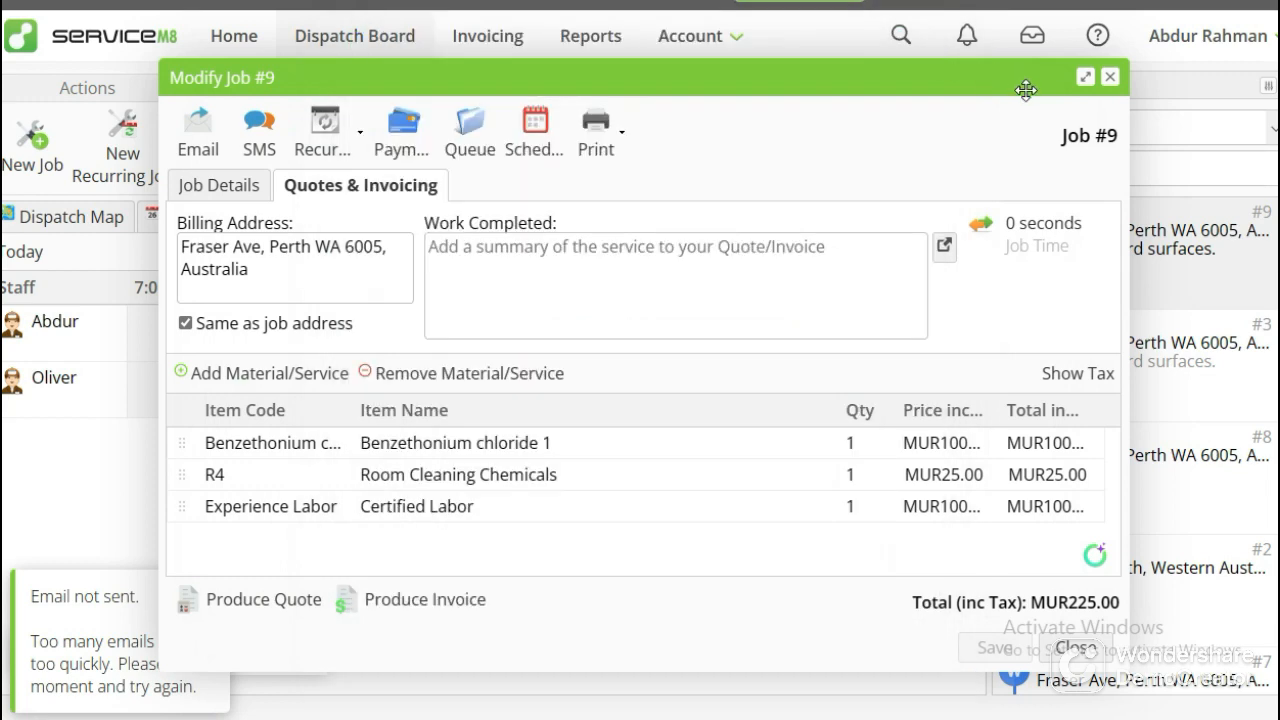
Close Job #9, switch to the Cleaning Business Software web page, and review its Invoice and Payment sections.
{"action": "left_click", "coordinate": [1110, 77]}
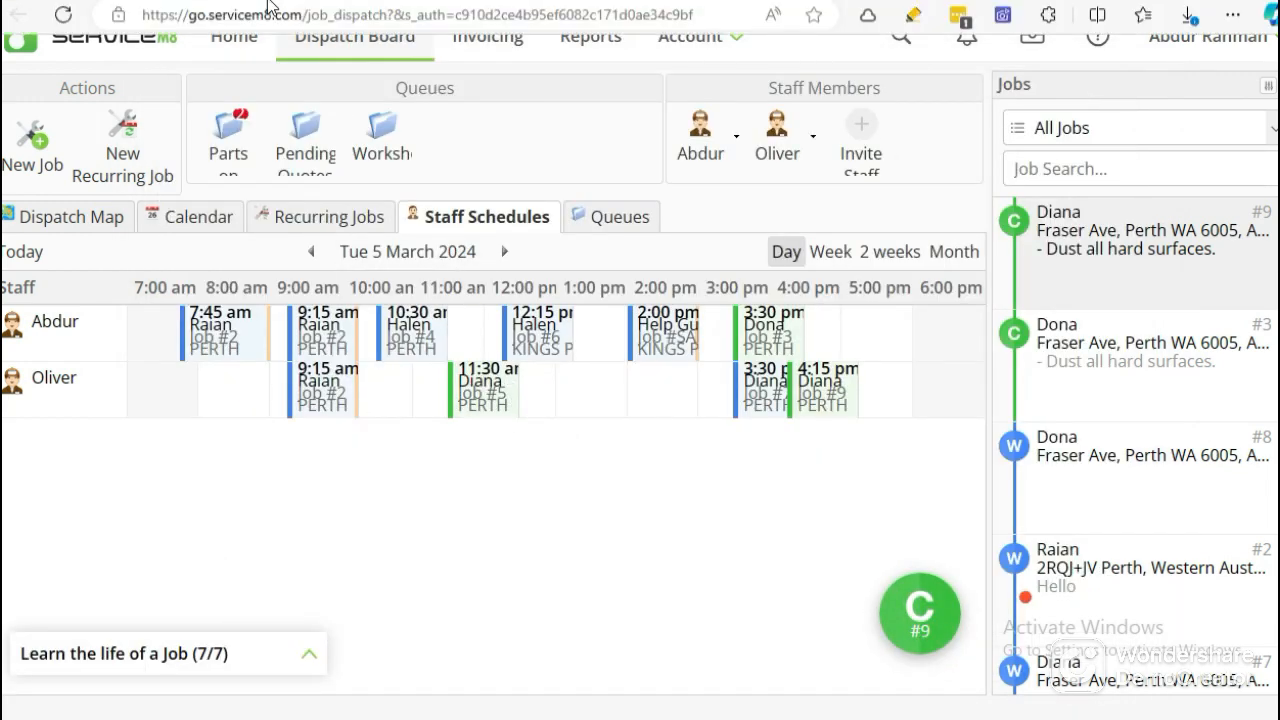
{"action": "left_click", "coordinate": [229, 12]}
{"action": "scroll", "coordinate": [447, 307], "scroll_direction": "down", "scroll_amount": 5}
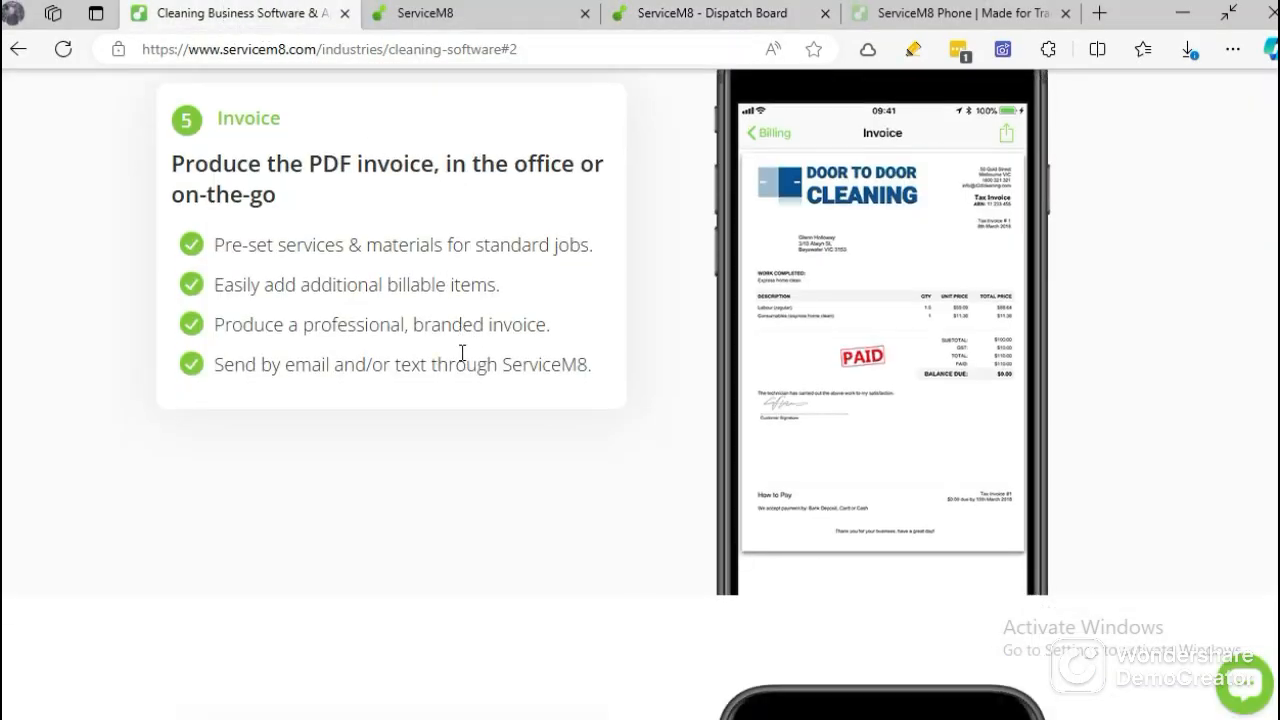
{"action": "scroll", "coordinate": [471, 369], "scroll_direction": "down", "scroll_amount": 3}
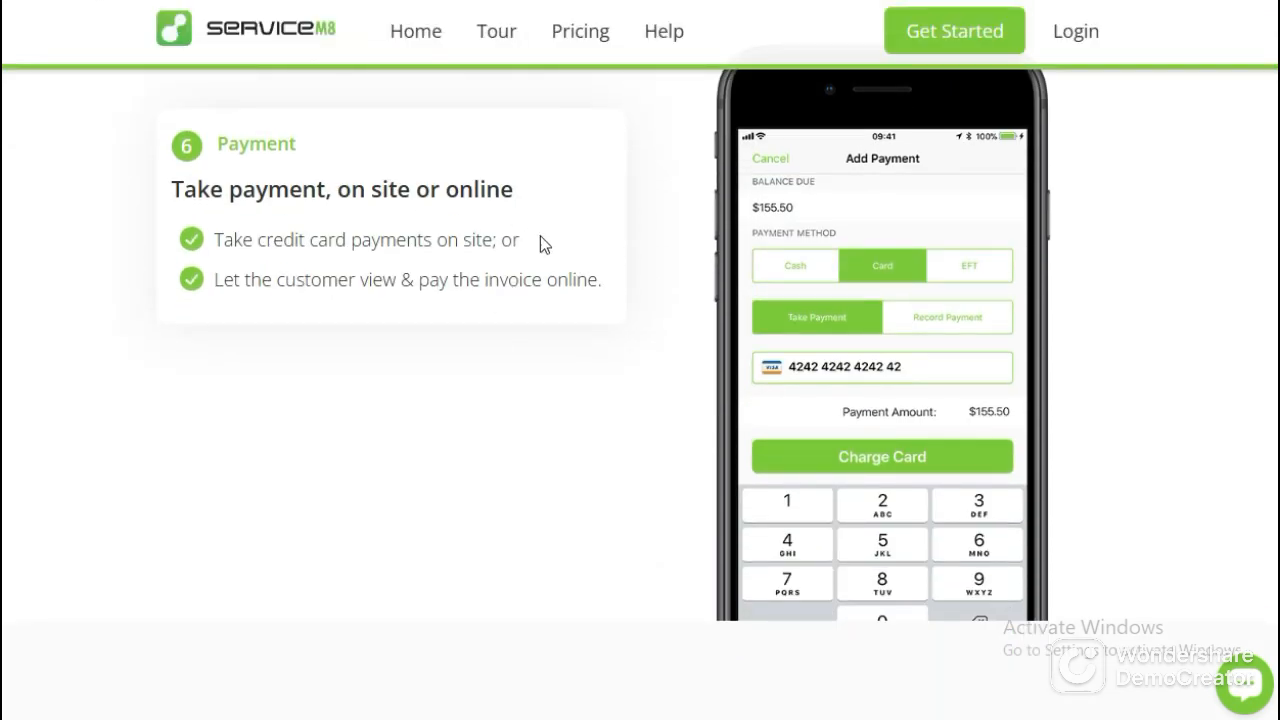
{"action": "scroll", "coordinate": [752, 352], "scroll_direction": "up", "scroll_amount": 2}
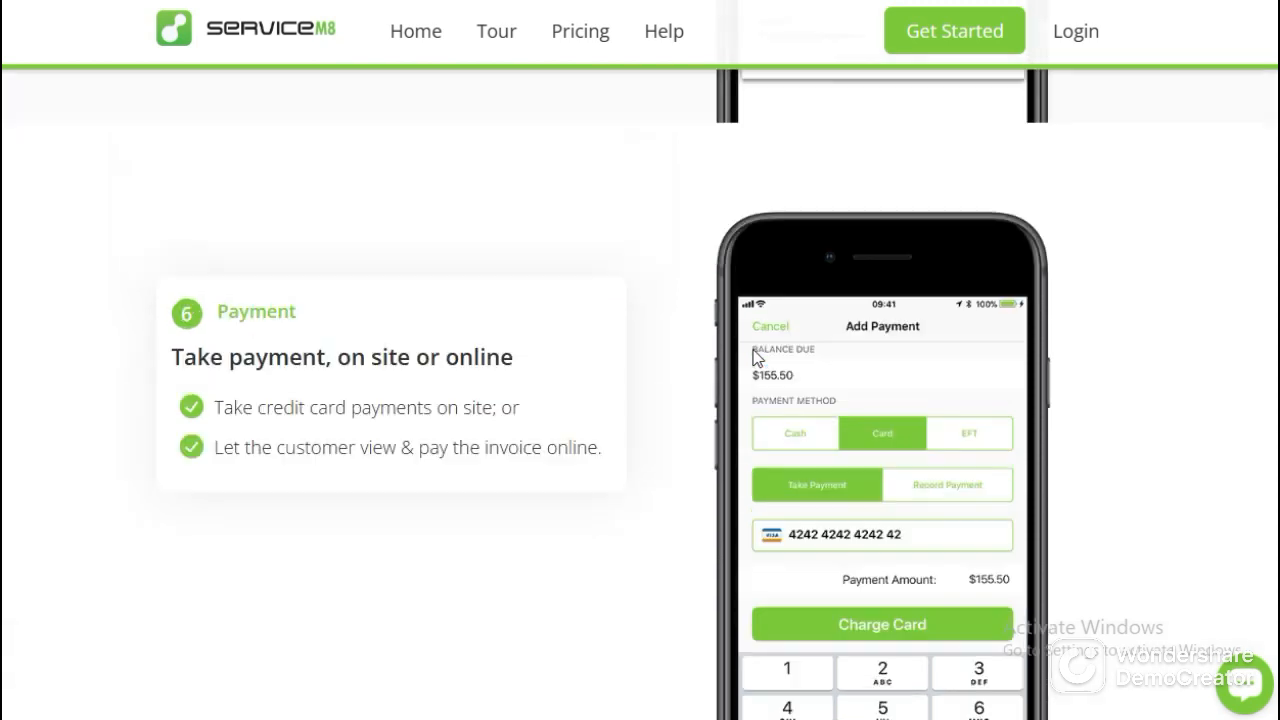
{"action": "scroll", "coordinate": [754, 349], "scroll_direction": "down", "scroll_amount": 2}
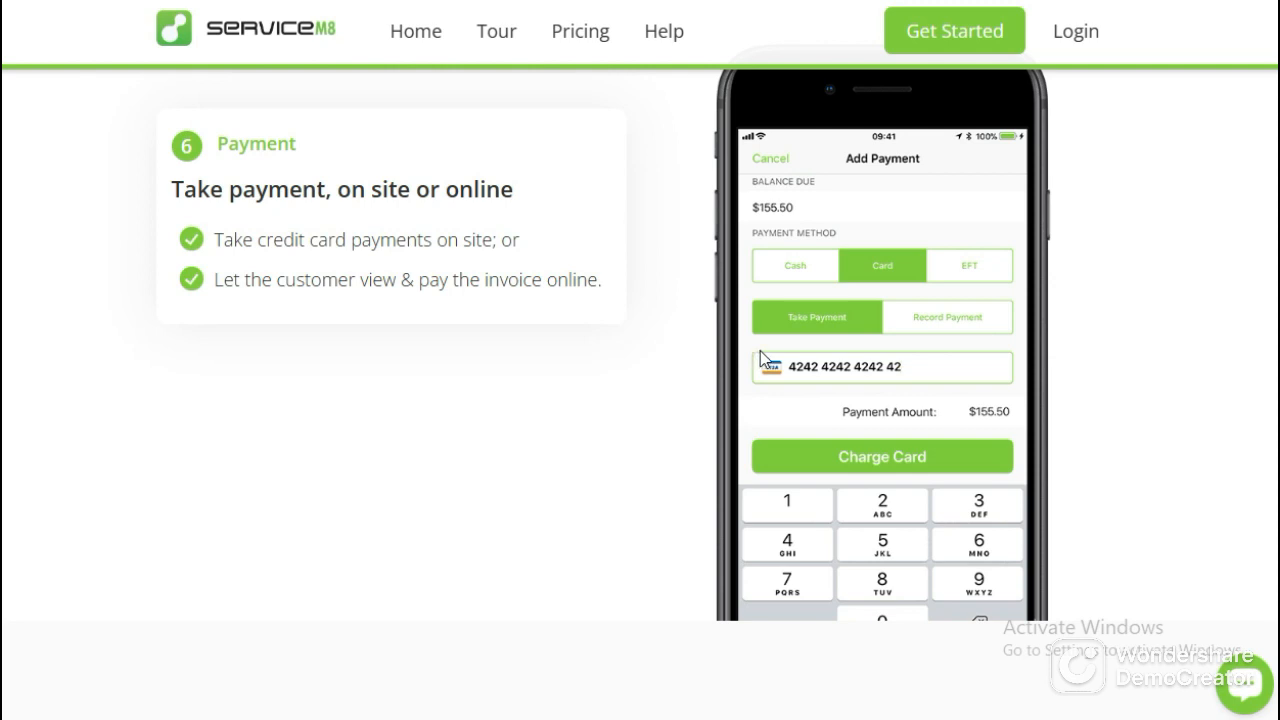
{"action": "mouse_move", "coordinate": [872, 38]}
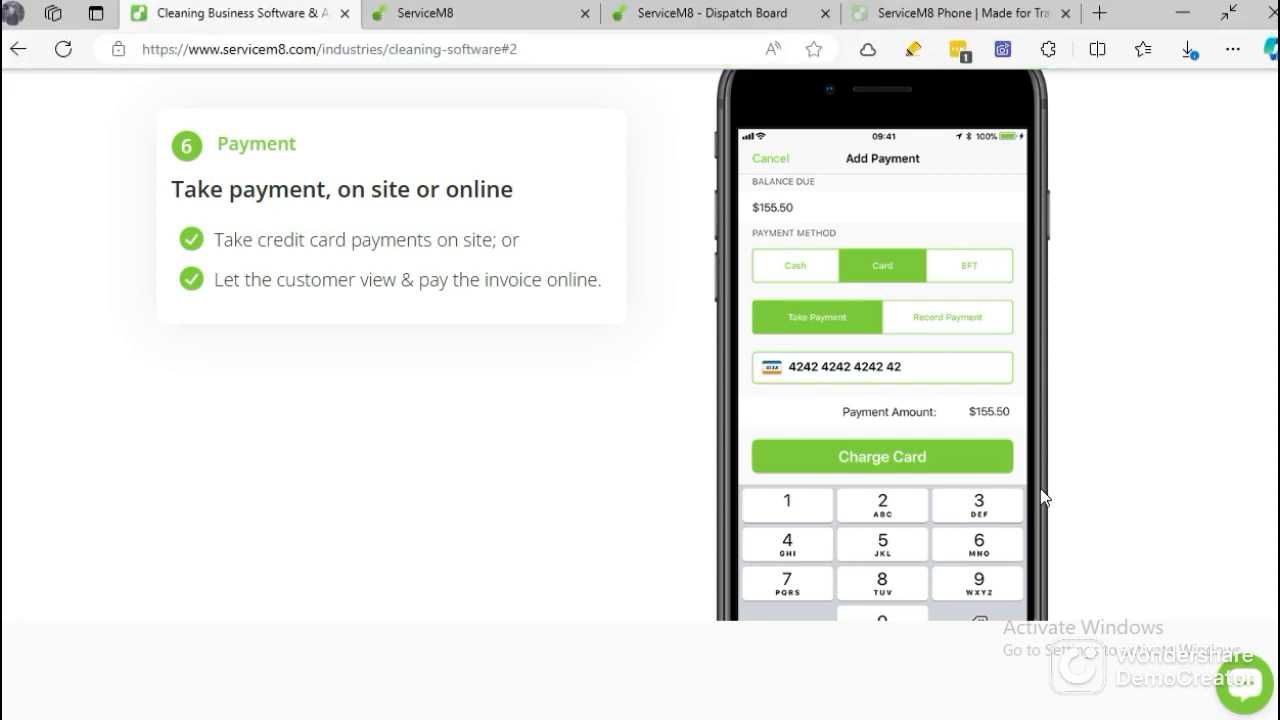
Examine the Reconciliation section on syncing invoices to an accounting package and the Recurring jobs entry under Popular Features.
{"action": "scroll", "coordinate": [648, 415], "scroll_direction": "down", "scroll_amount": 2}
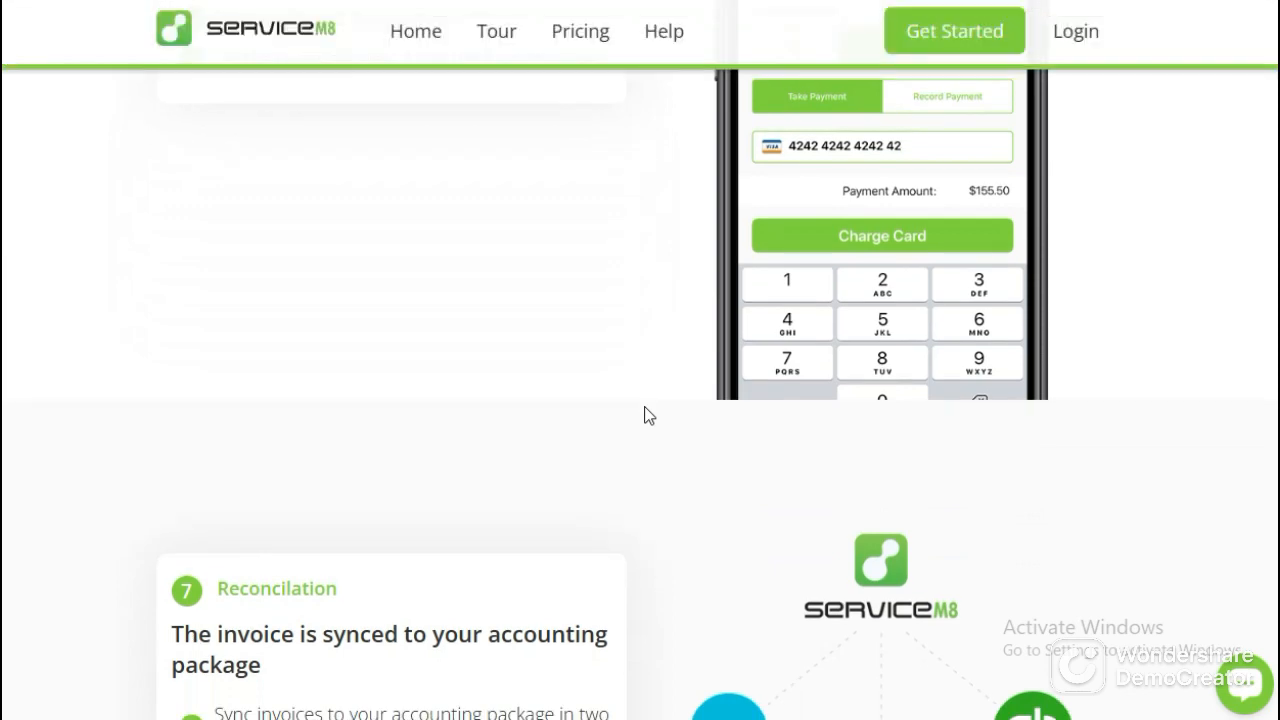
{"action": "scroll", "coordinate": [648, 415], "scroll_direction": "up", "scroll_amount": 2}
{"action": "scroll", "coordinate": [645, 418], "scroll_direction": "down", "scroll_amount": 4}
{"action": "scroll", "coordinate": [645, 418], "scroll_direction": "down", "scroll_amount": 2}
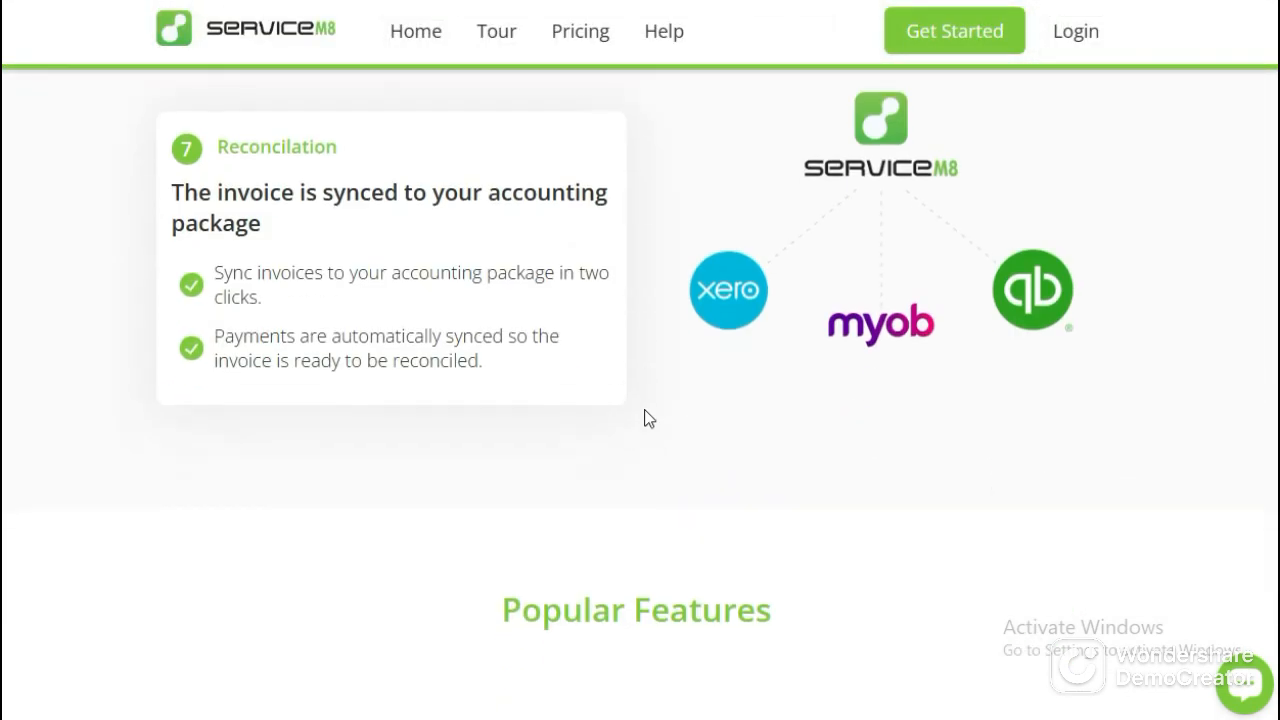
{"action": "scroll", "coordinate": [641, 446], "scroll_direction": "up", "scroll_amount": 2}
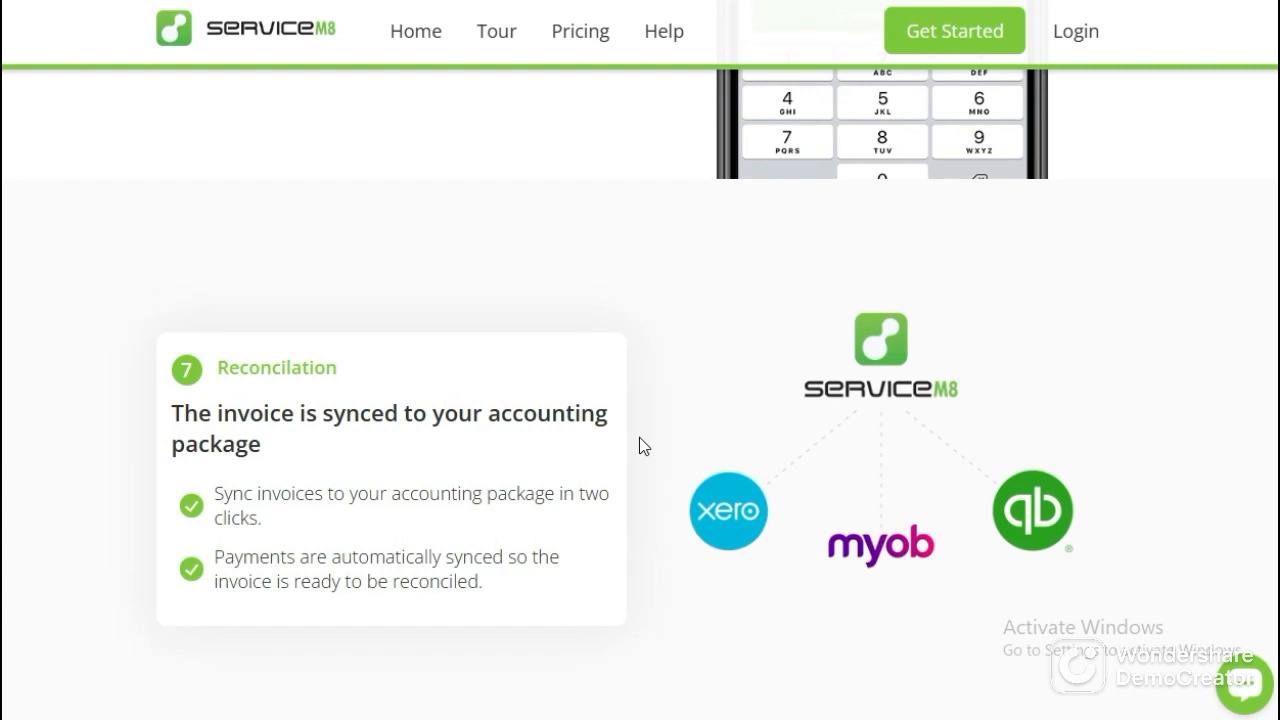
{"action": "scroll", "coordinate": [634, 443], "scroll_direction": "down", "scroll_amount": 6}
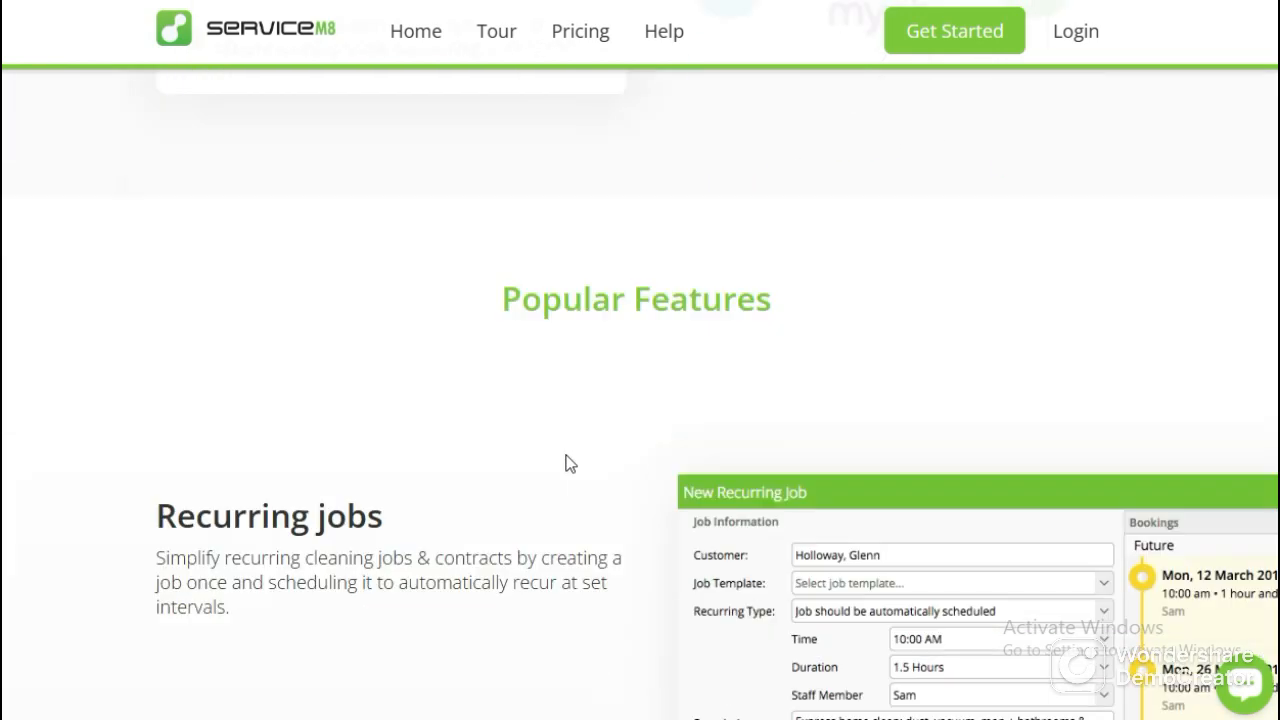
{"action": "scroll", "coordinate": [600, 349], "scroll_direction": "down", "scroll_amount": 2}
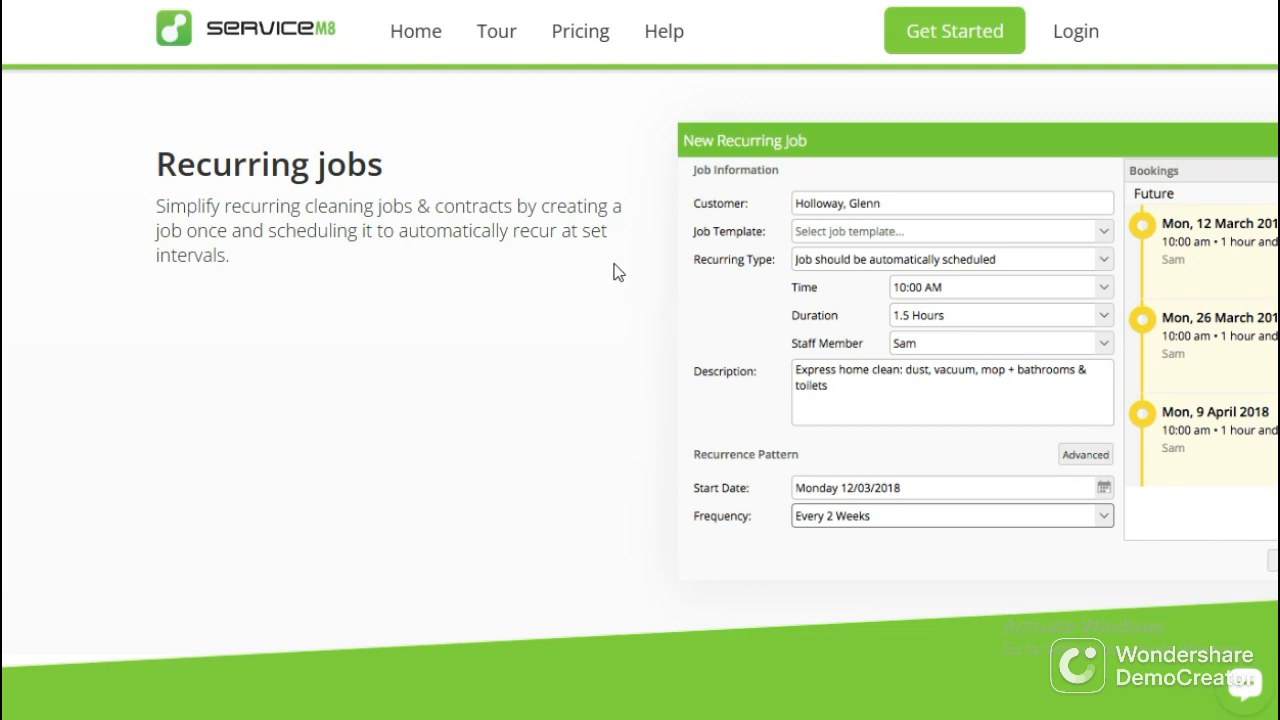
{"action": "scroll", "coordinate": [614, 283], "scroll_direction": "down", "scroll_amount": 2}
{"action": "scroll", "coordinate": [560, 305], "scroll_direction": "up", "scroll_amount": 2}
{"action": "mouse_move", "coordinate": [485, 3]}
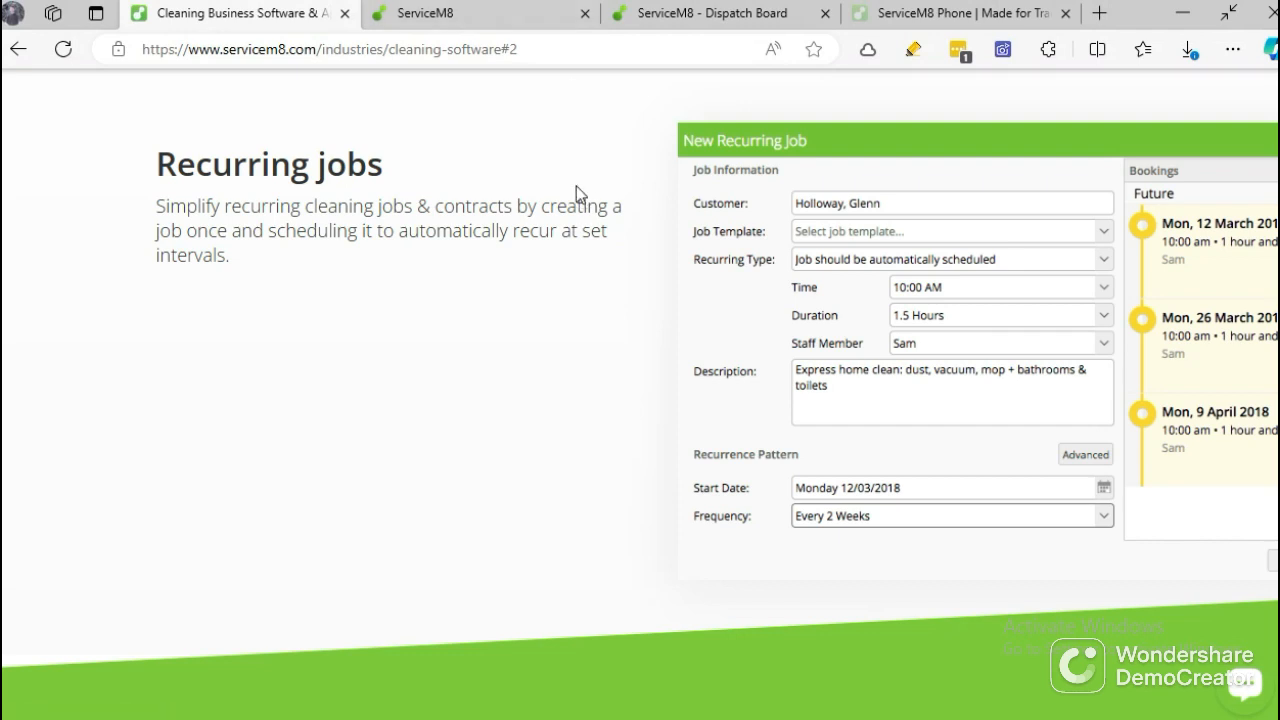
Return to the dispatch board, open the Features & Integrations add-on directory, and search it for "recurring".
{"action": "left_click", "coordinate": [627, 11]}
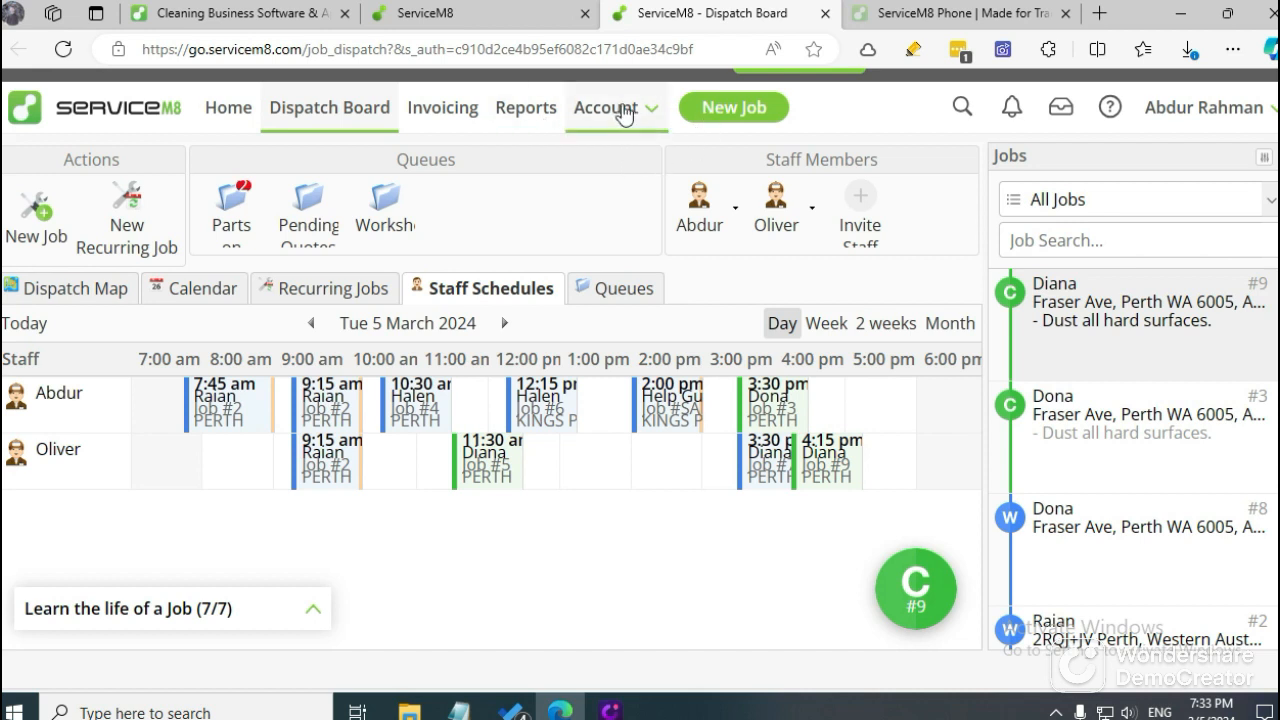
{"action": "left_click", "coordinate": [643, 112]}
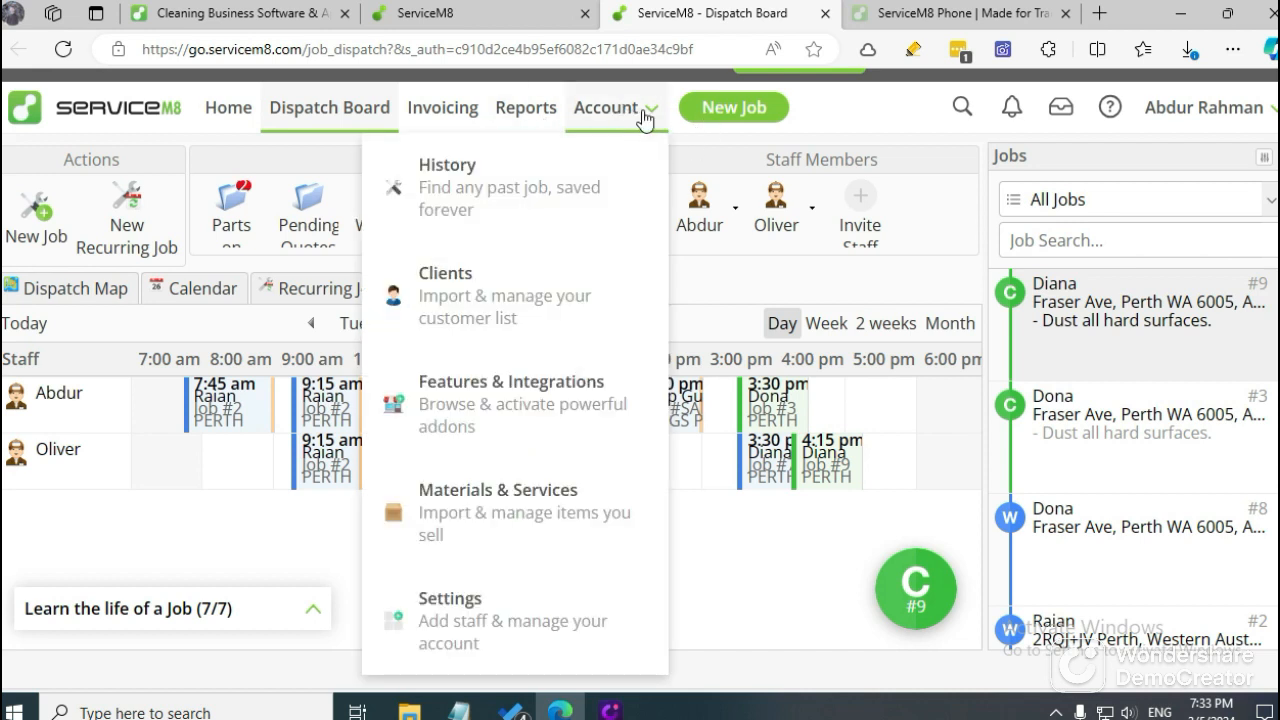
{"action": "left_click", "coordinate": [521, 408]}
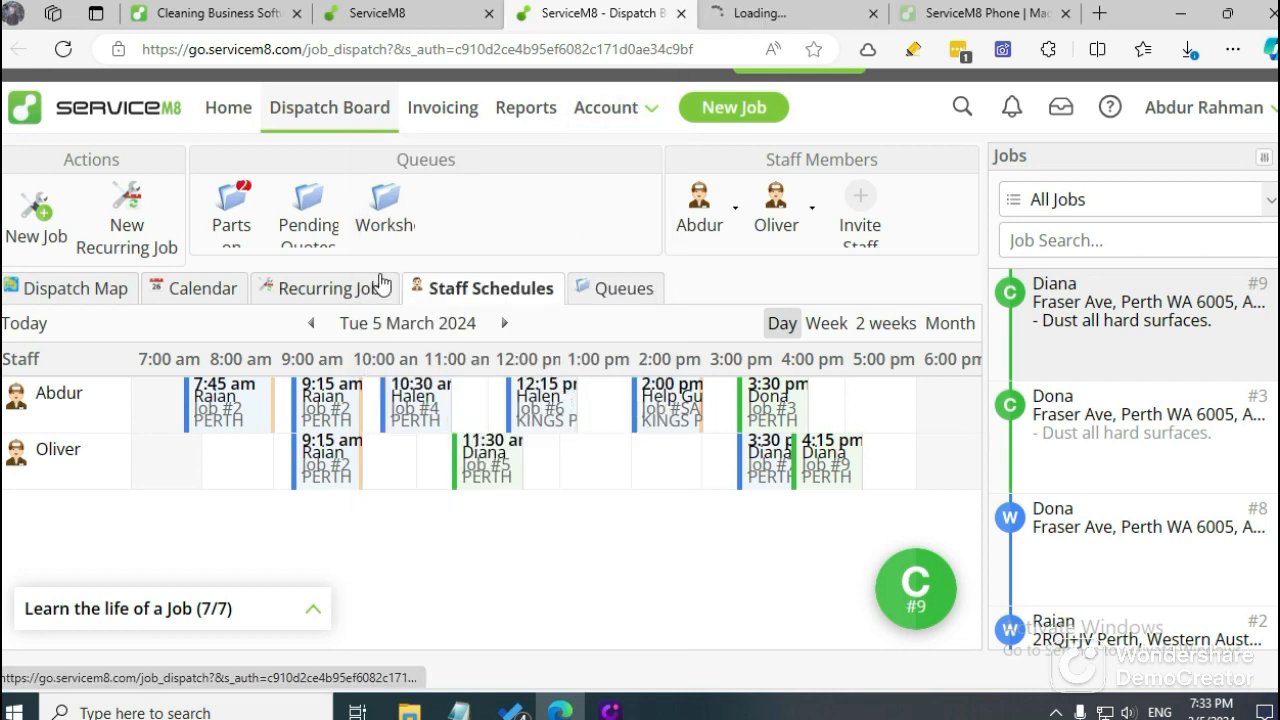
{"action": "left_click", "coordinate": [745, 18]}
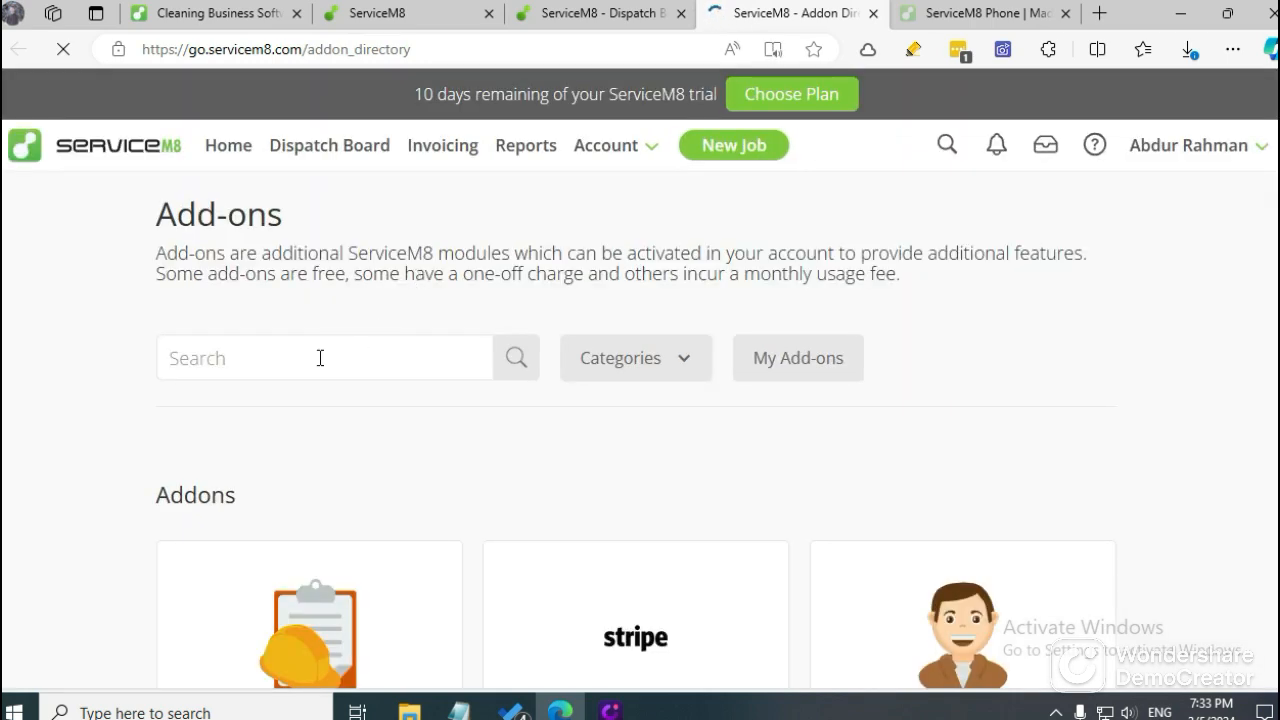
{"action": "left_click", "coordinate": [320, 358]}
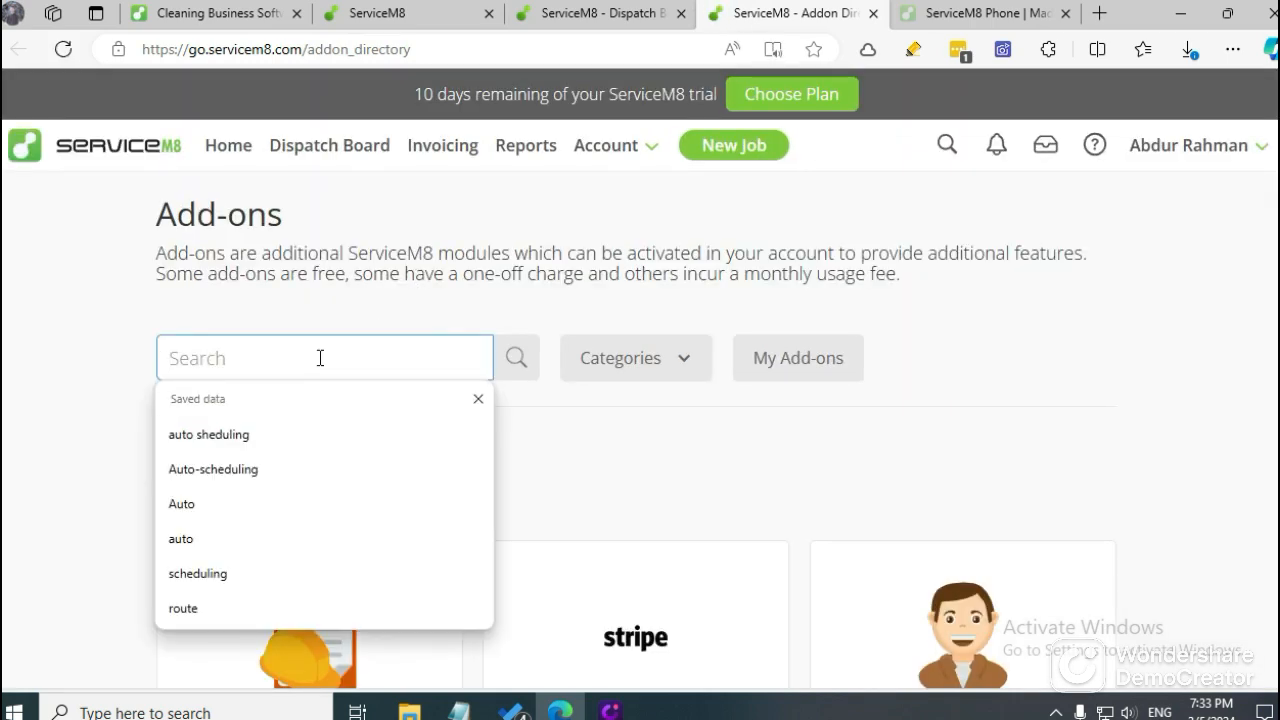
{"action": "type", "text": "recurring"}
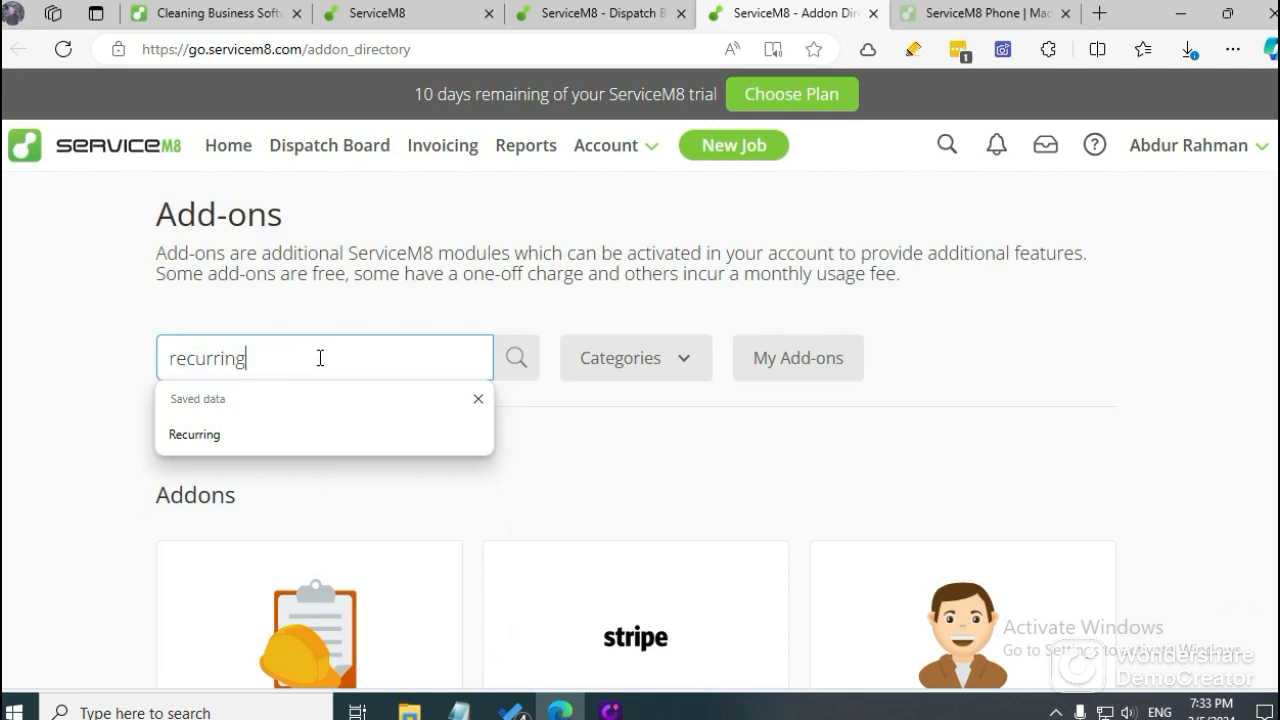
{"action": "key", "text": "Return"}
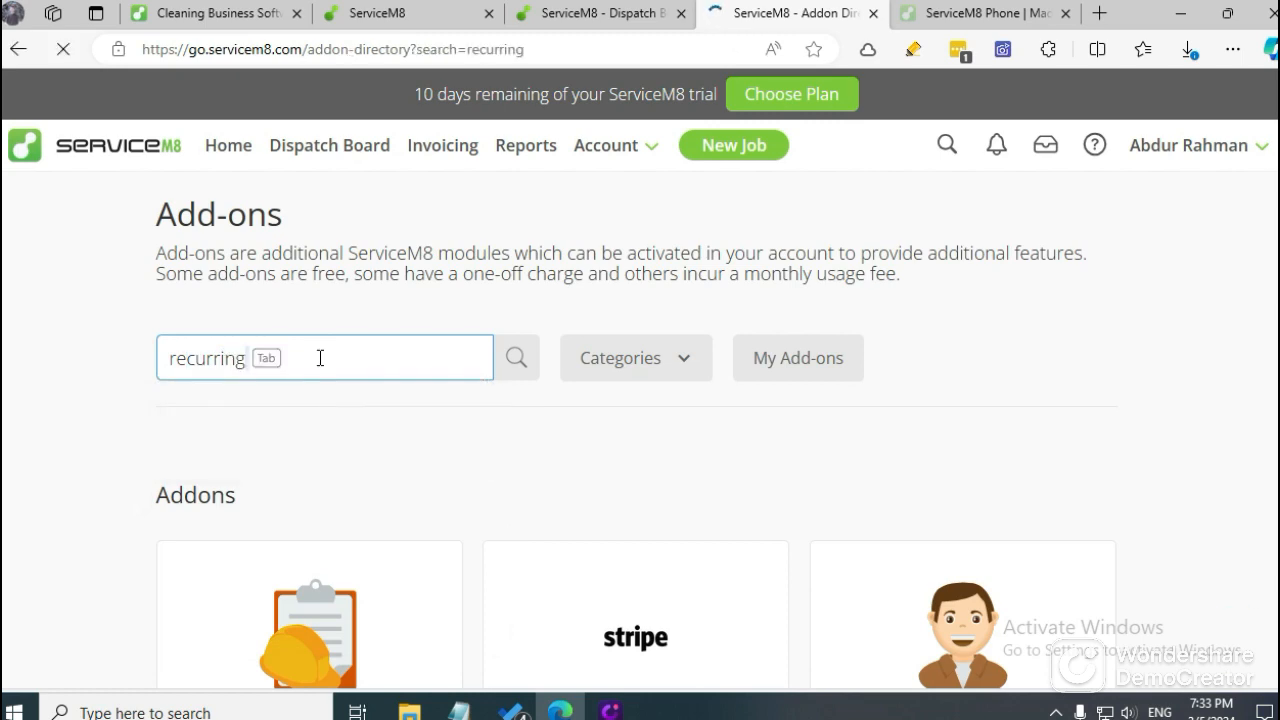
Open the Recurring Jobs + Reminders and Recurring Jobs Auto Routing add-ons in separate browser tabs and review the Recurring Jobs + Reminders page.
{"action": "scroll", "coordinate": [320, 357], "scroll_direction": "down", "scroll_amount": 4}
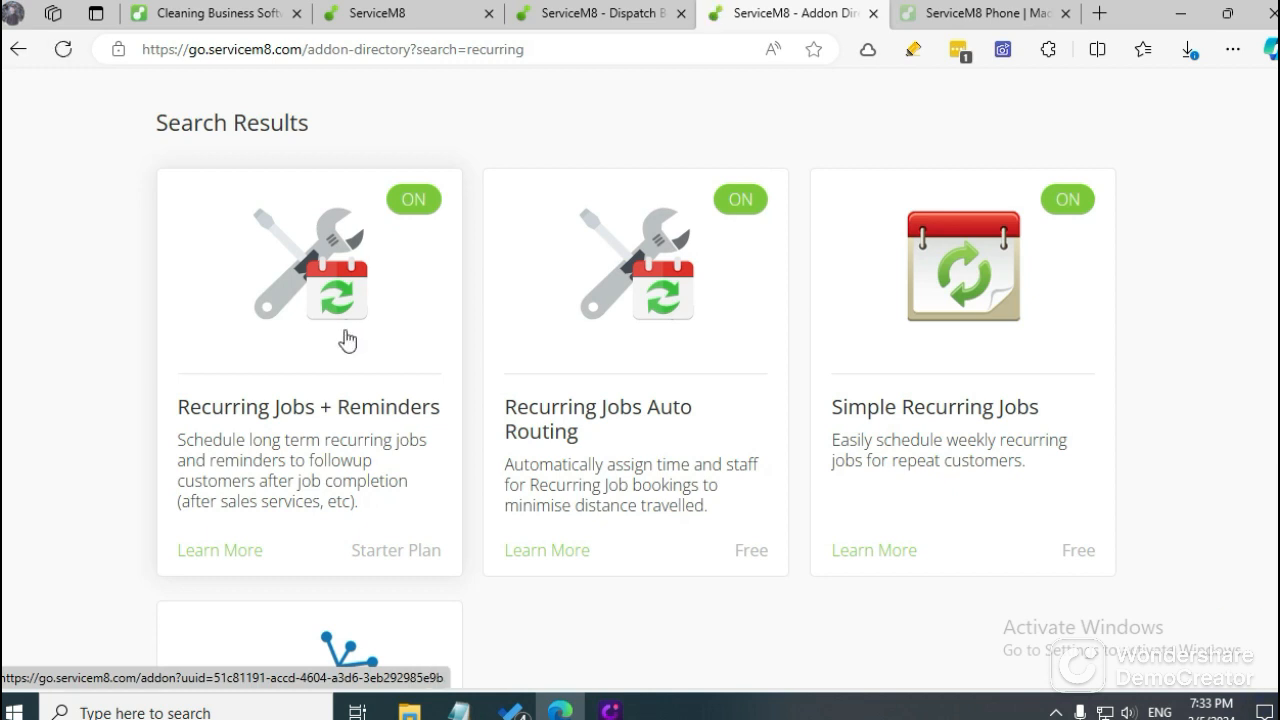
{"action": "middle_click", "coordinate": [347, 341]}
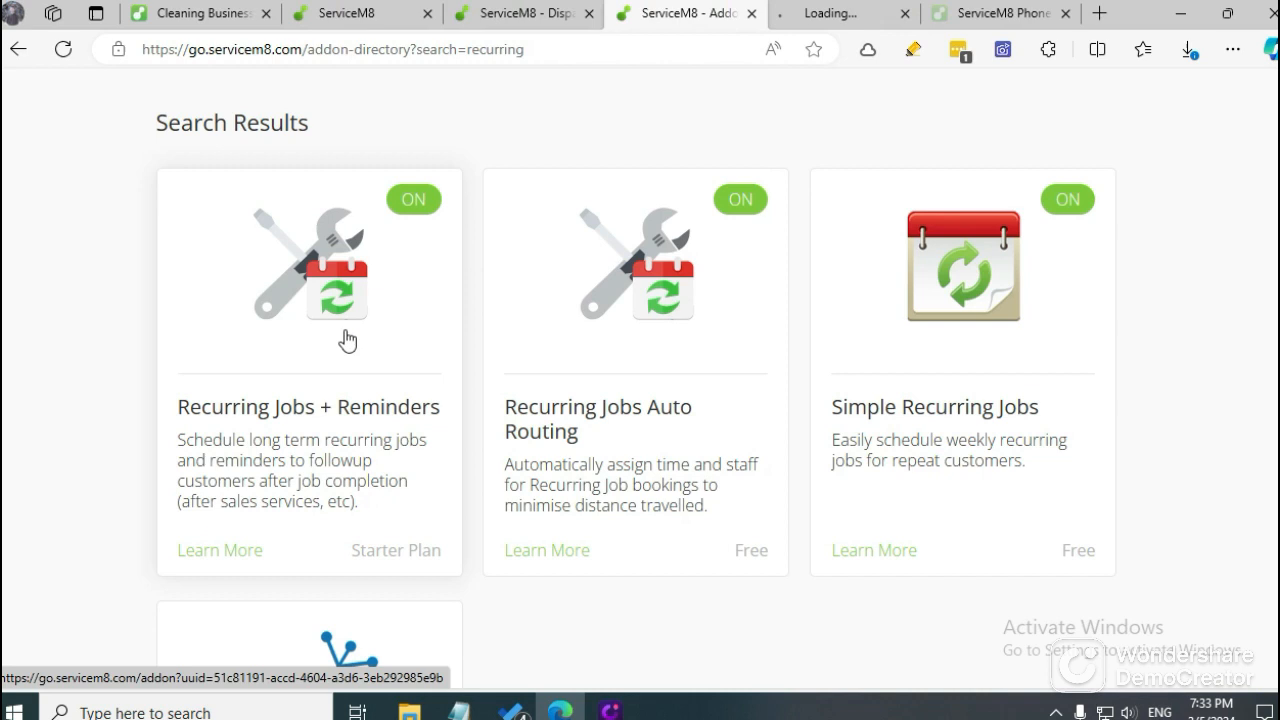
{"action": "middle_click", "coordinate": [550, 338]}
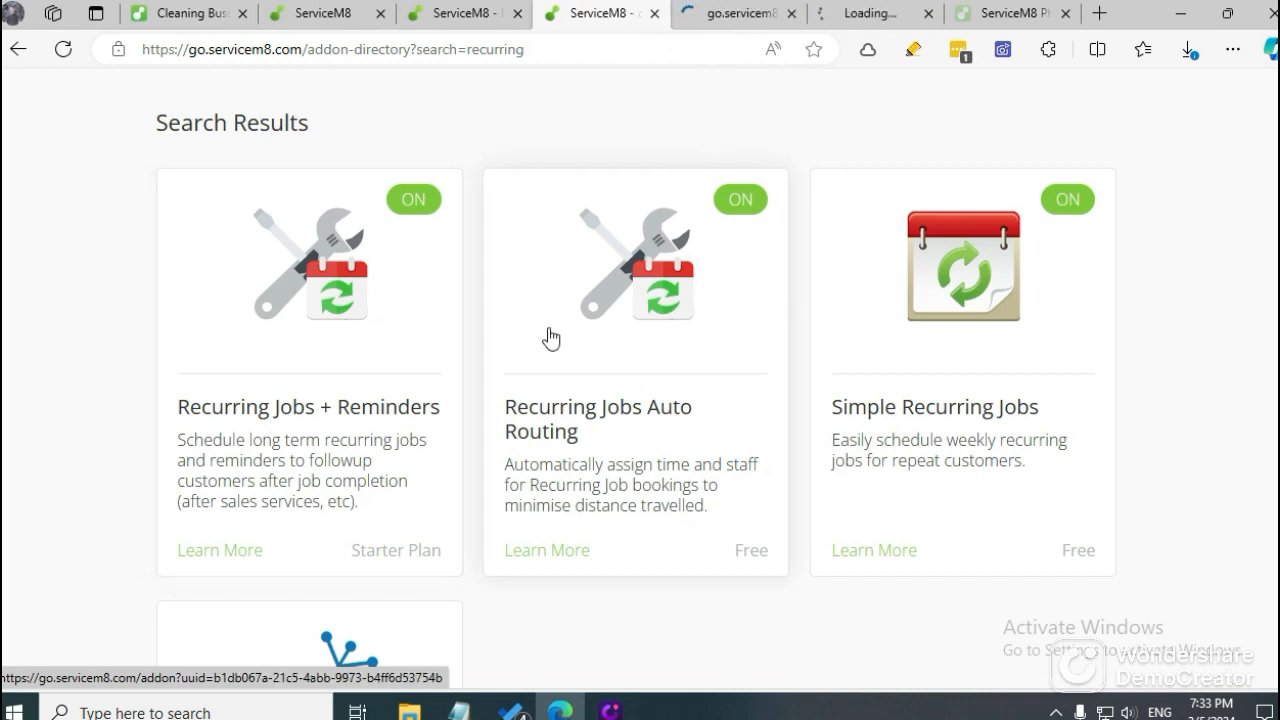
{"action": "left_click", "coordinate": [710, 14]}
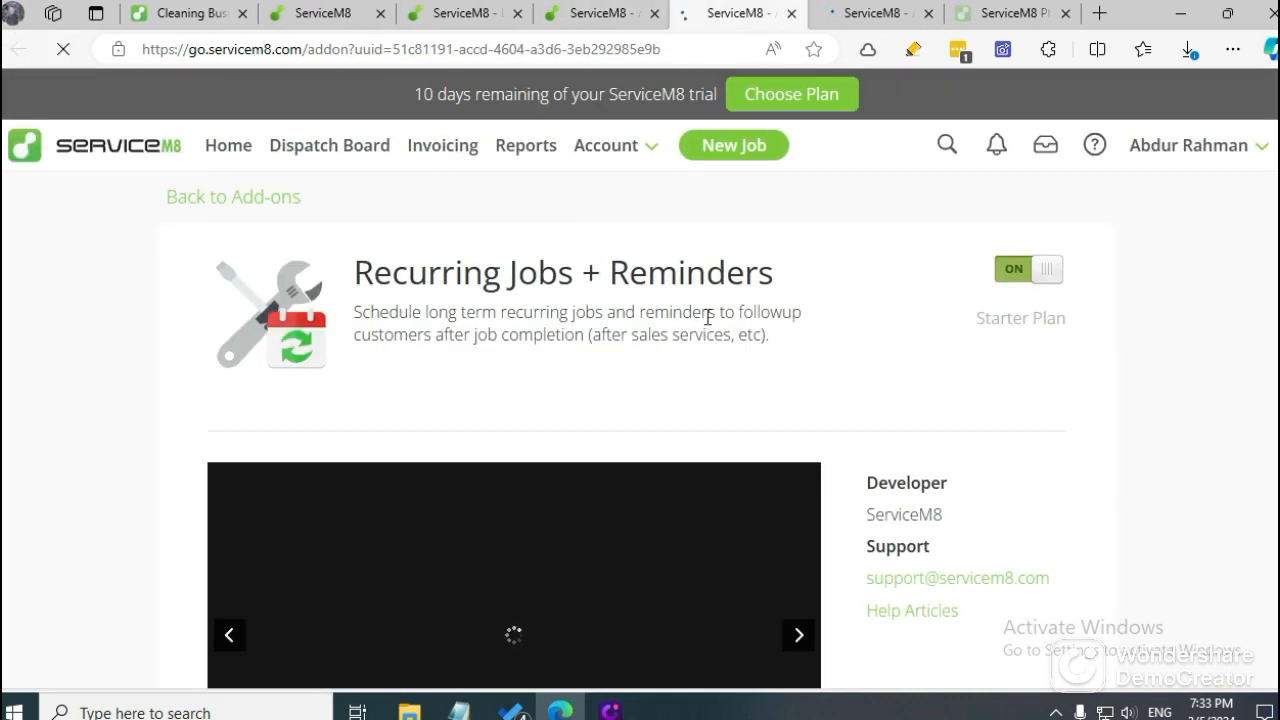
{"action": "scroll", "coordinate": [708, 317], "scroll_direction": "down", "scroll_amount": 2}
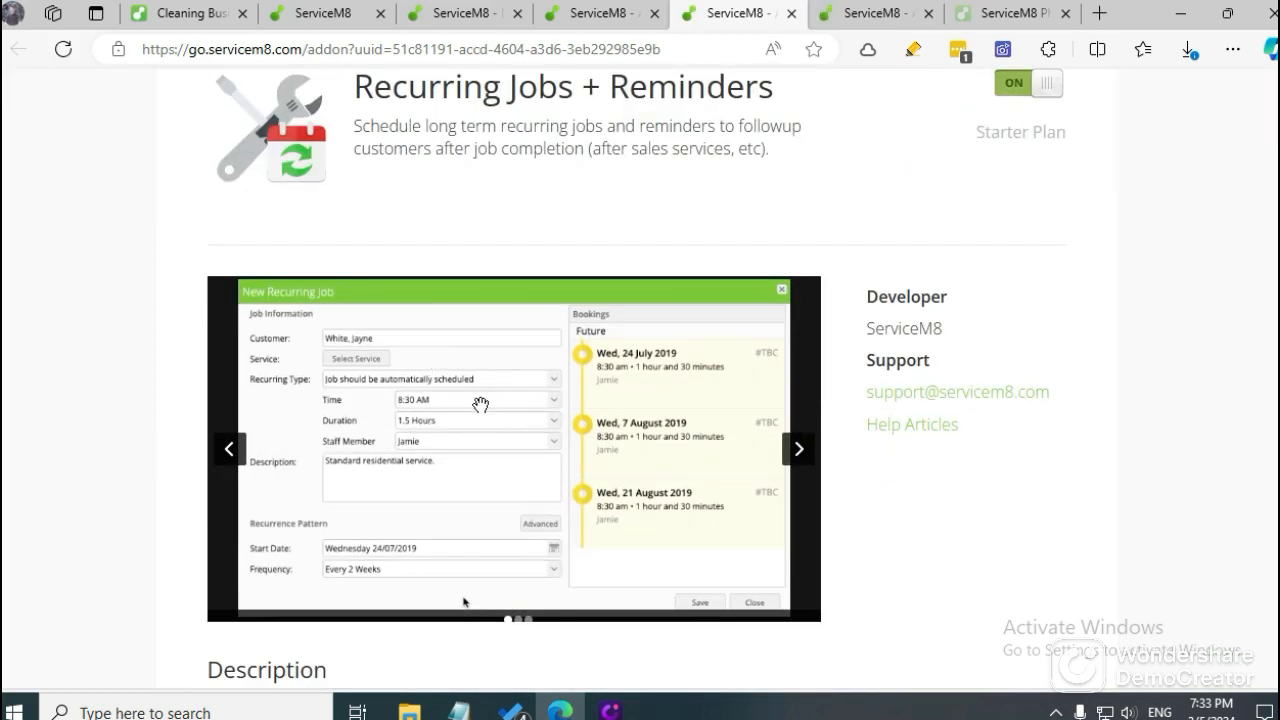
{"action": "scroll", "coordinate": [480, 404], "scroll_direction": "up", "scroll_amount": 2}
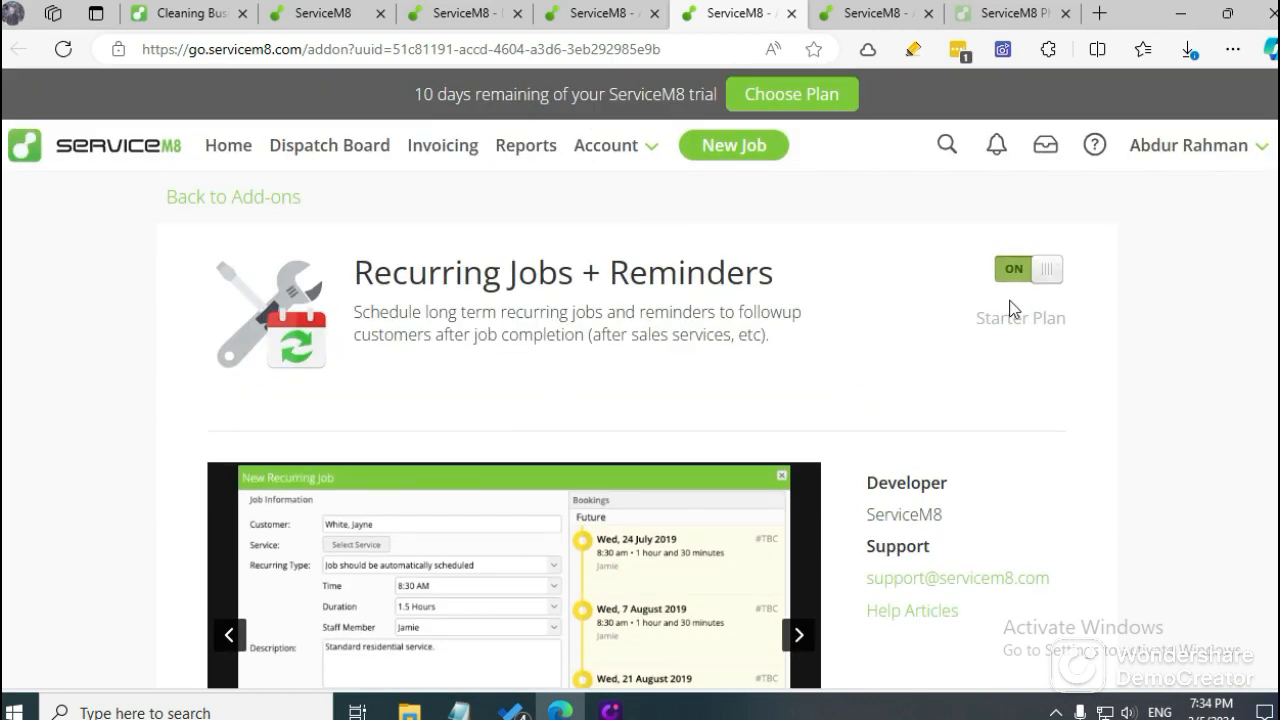
Review the details page of the Recurring Jobs Auto Routing add-on.
{"action": "left_click", "coordinate": [870, 13]}
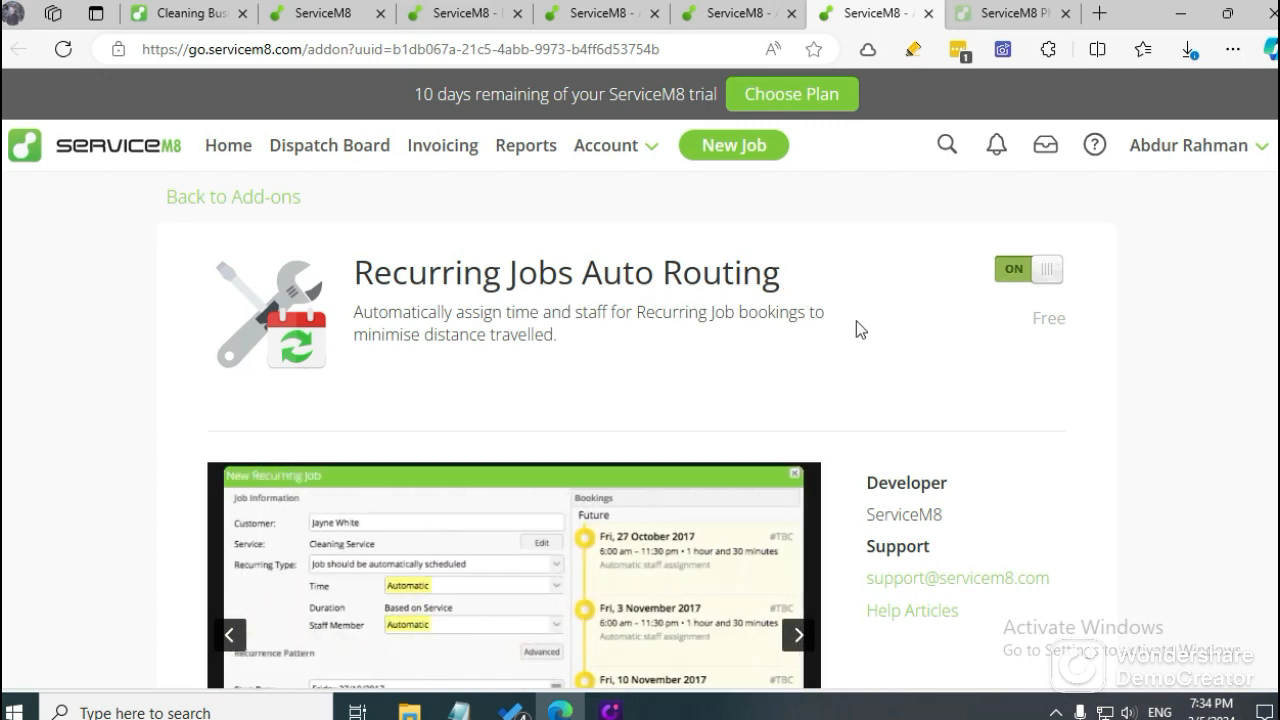
{"action": "scroll", "coordinate": [623, 320], "scroll_direction": "down", "scroll_amount": 2}
{"action": "scroll", "coordinate": [623, 343], "scroll_direction": "up", "scroll_amount": 2}
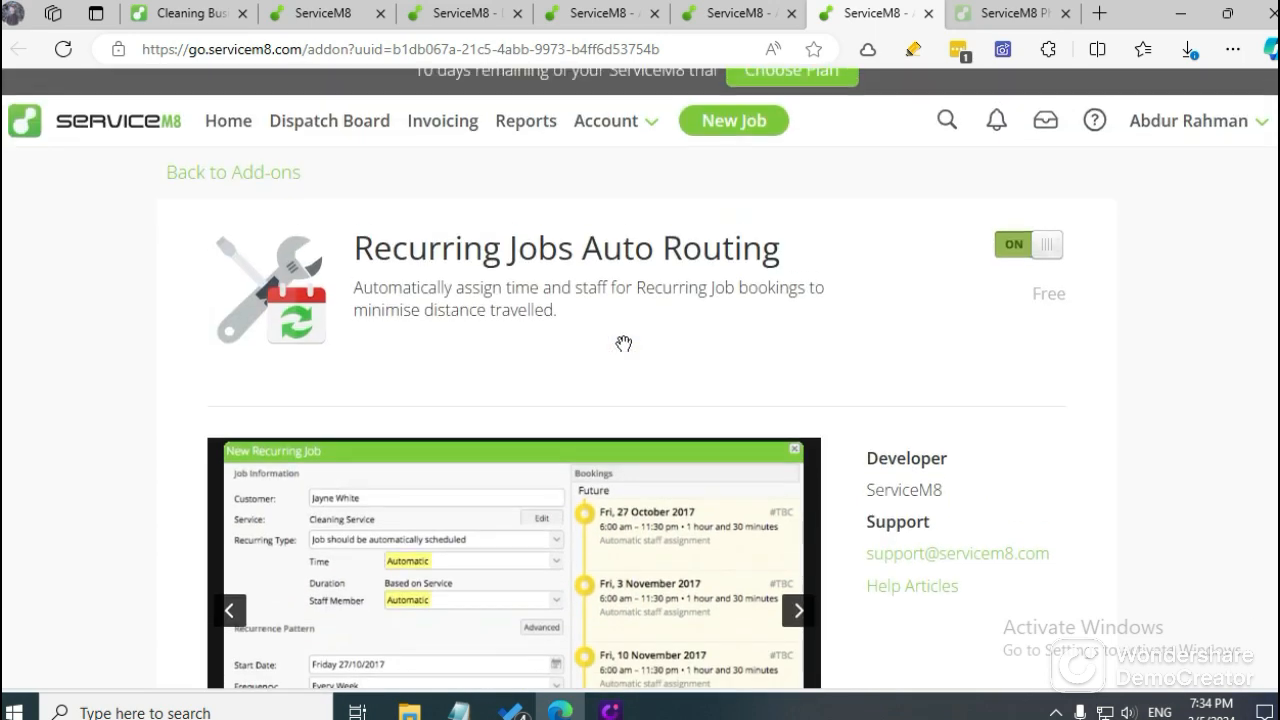
{"action": "scroll", "coordinate": [630, 350], "scroll_direction": "down", "scroll_amount": 2}
{"action": "scroll", "coordinate": [630, 350], "scroll_direction": "up", "scroll_amount": 2}
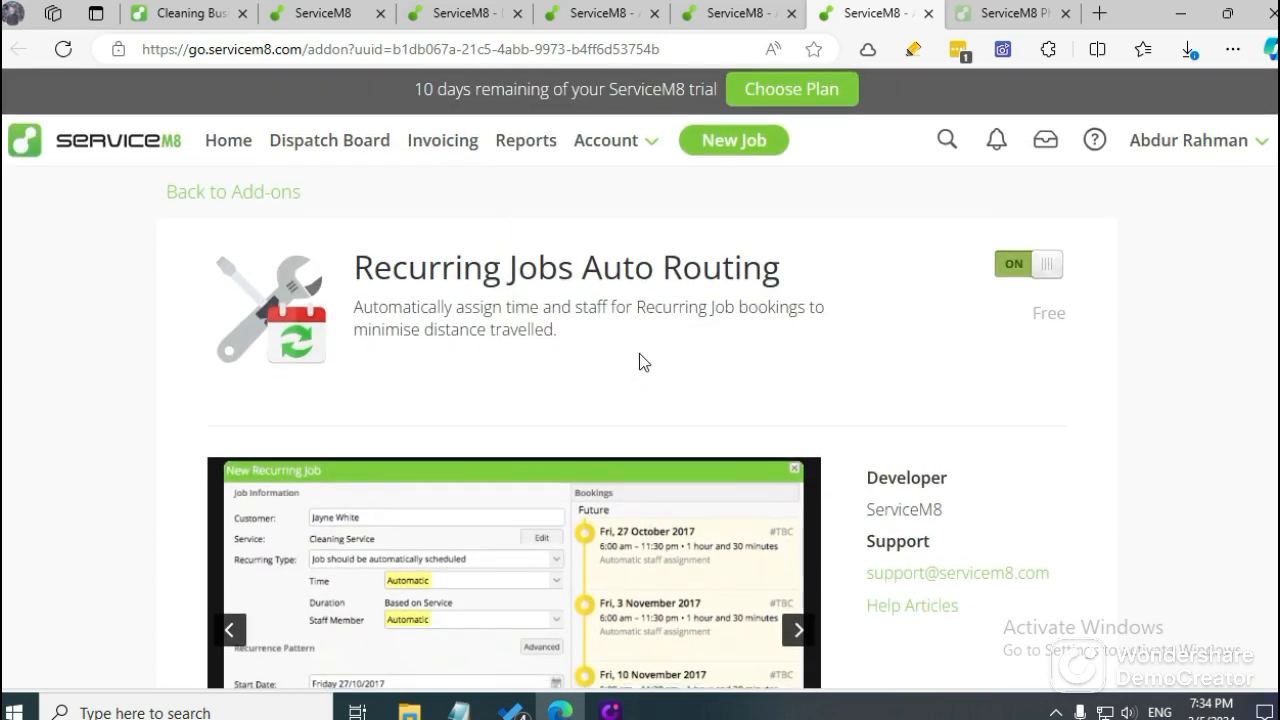
{"action": "scroll", "coordinate": [644, 362], "scroll_direction": "down", "scroll_amount": 5}
{"action": "scroll", "coordinate": [917, 289], "scroll_direction": "up", "scroll_amount": 6}
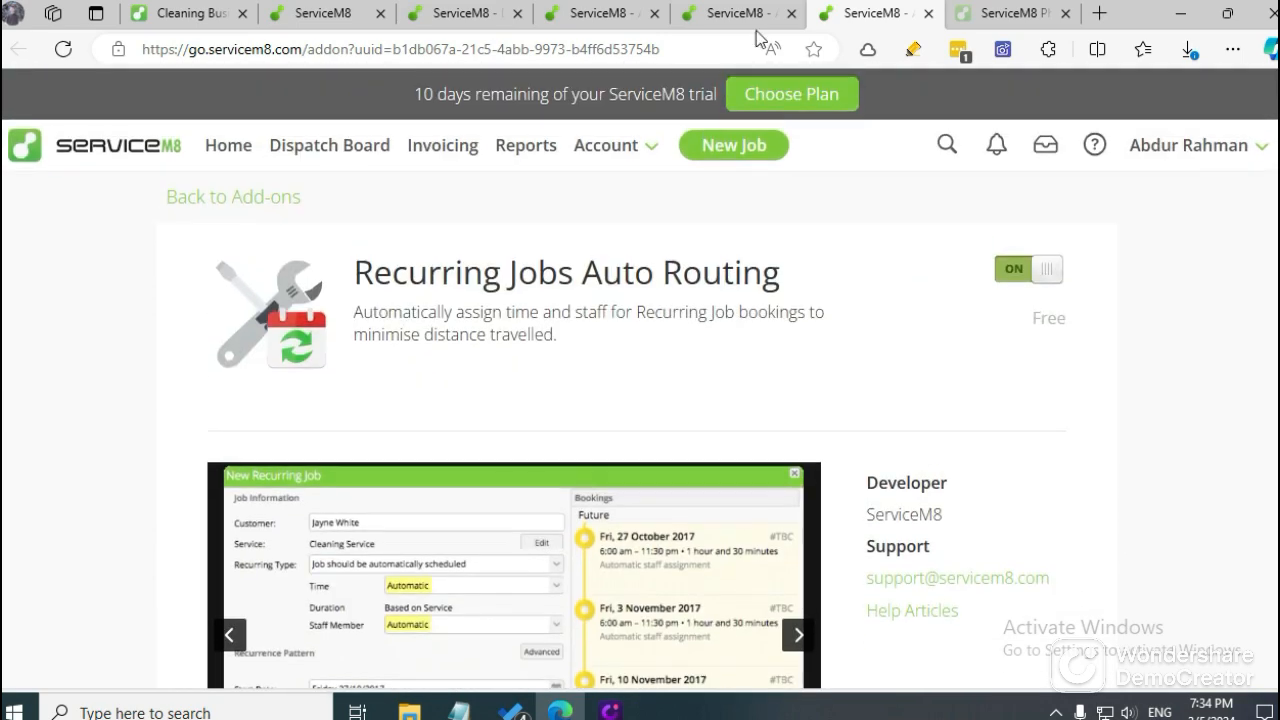
Close the Recurring Jobs + Reminders page and switch the Recurring Jobs Auto Routing add-on off and back on.
{"action": "left_click", "coordinate": [752, 16]}
{"action": "left_click", "coordinate": [626, 8]}
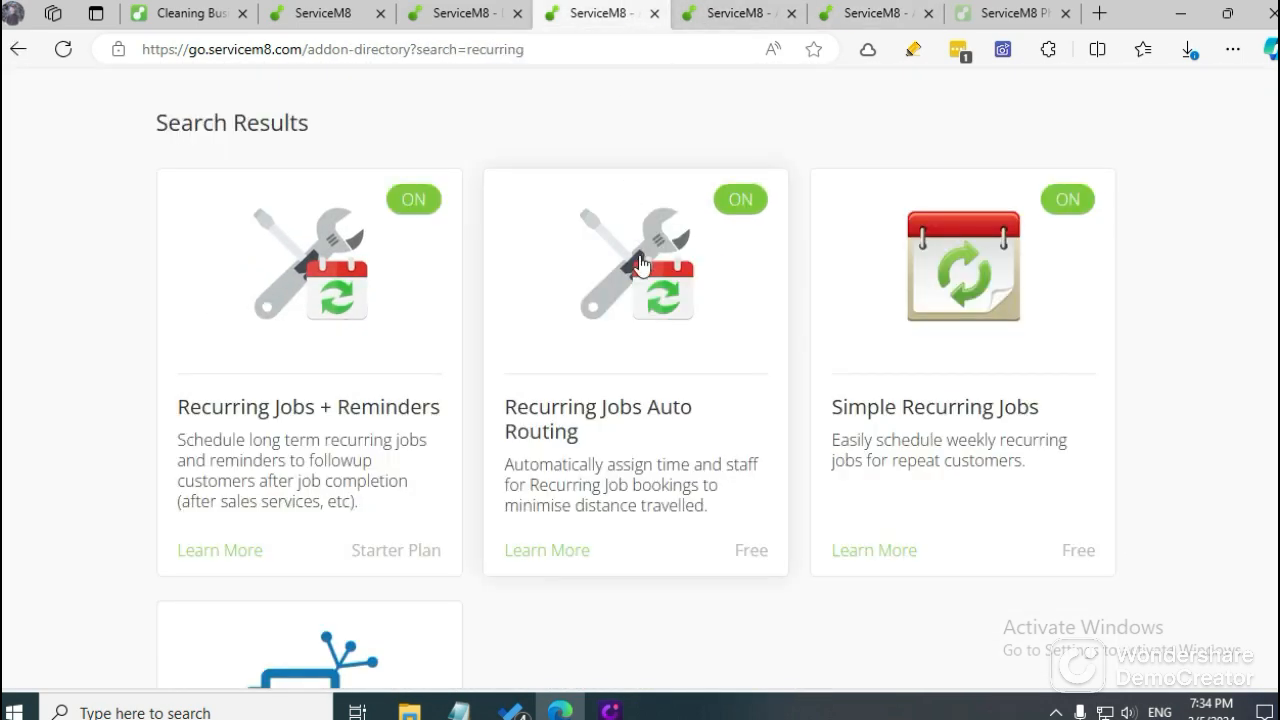
{"action": "left_click", "coordinate": [770, 10]}
{"action": "left_click", "coordinate": [790, 14]}
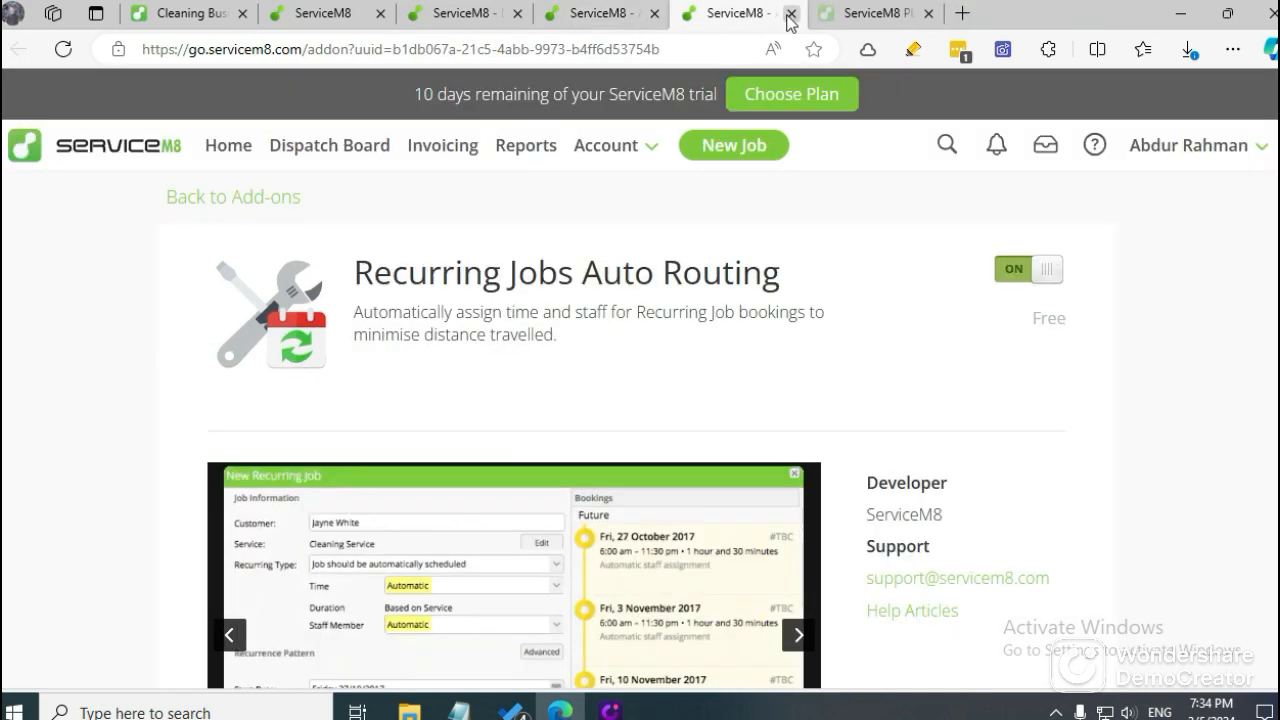
{"action": "left_click", "coordinate": [1014, 272]}
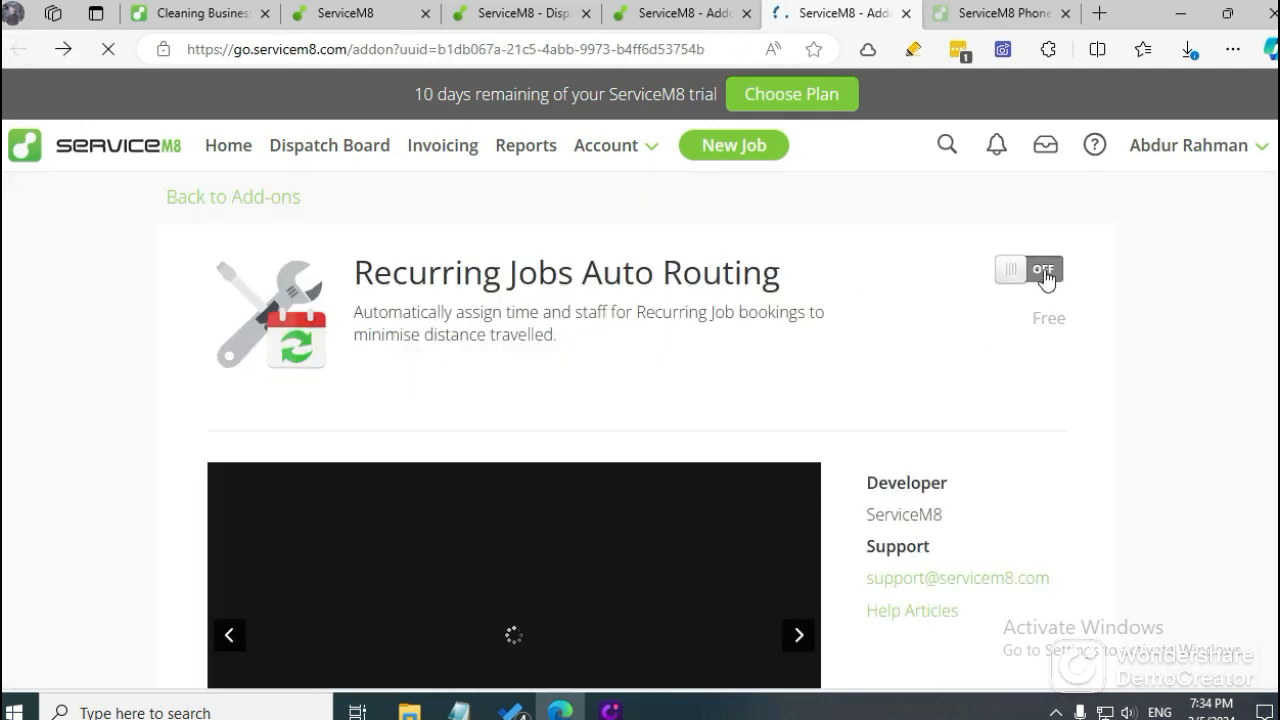
{"action": "left_click", "coordinate": [1043, 270]}
Close the remaining add-on pages and view the Auto-scheduling & route optimization section of the Cleaning Business Software page.
{"action": "left_click", "coordinate": [906, 13]}
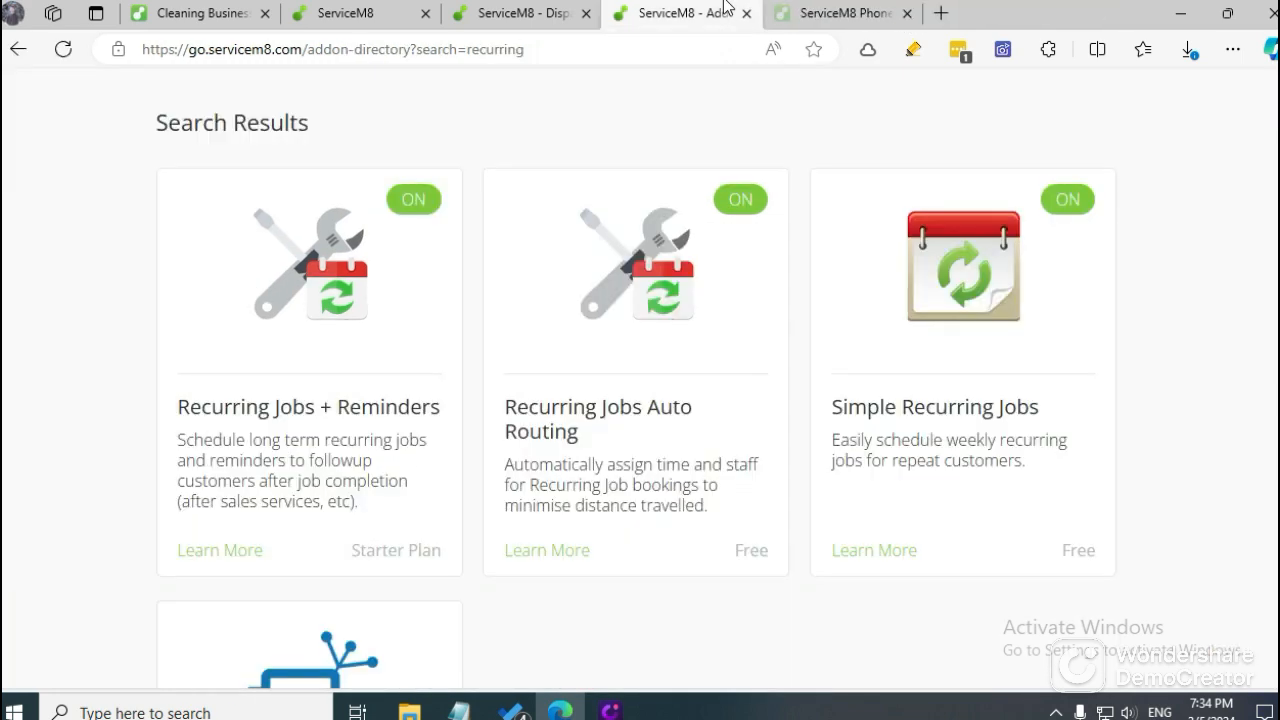
{"action": "left_click", "coordinate": [746, 13]}
{"action": "left_click", "coordinate": [240, 13]}
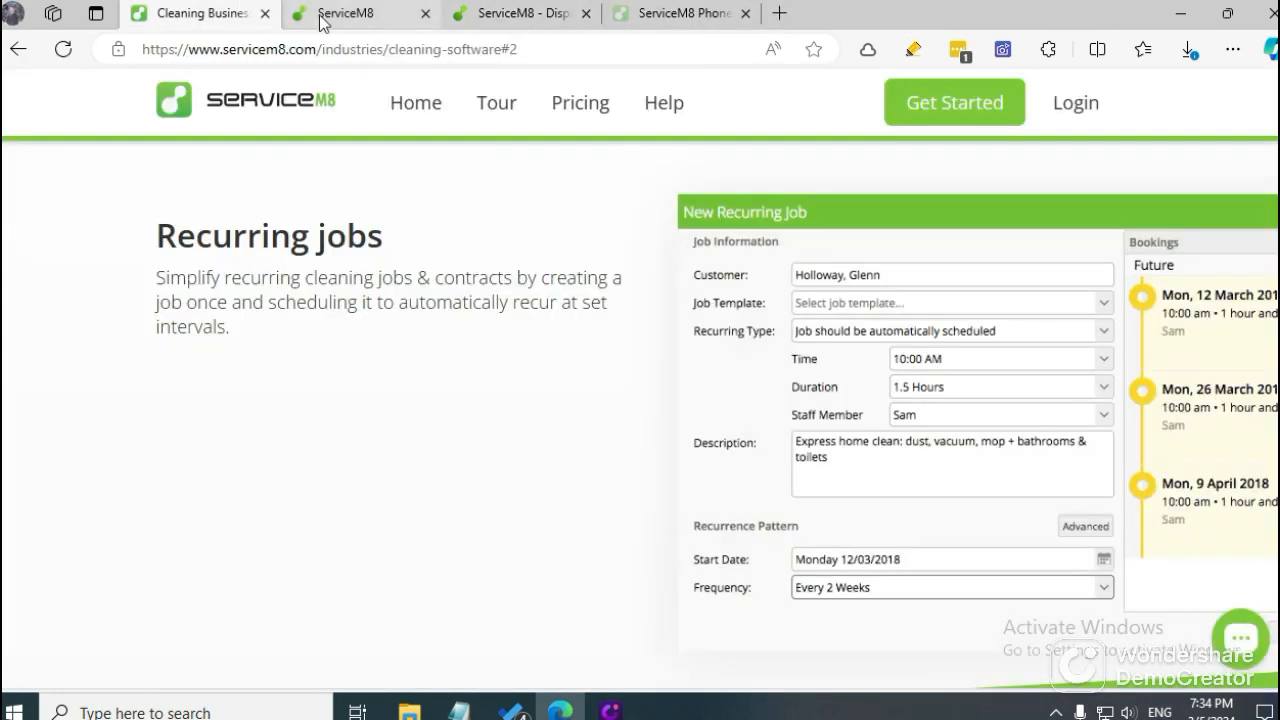
{"action": "scroll", "coordinate": [457, 354], "scroll_direction": "down", "scroll_amount": 5}
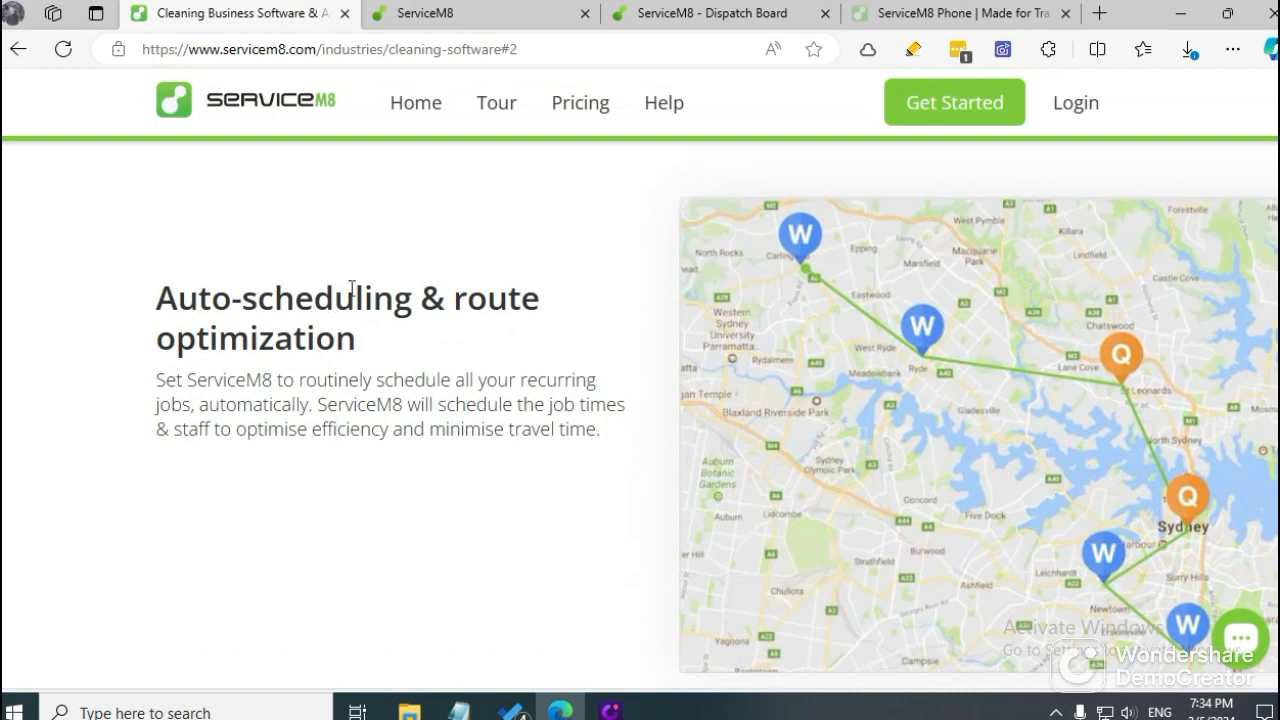
Review the Online bookings section of the Cleaning Business Software page and return to the Auto-scheduling & route optimization section.
{"action": "scroll", "coordinate": [410, 320], "scroll_direction": "down", "scroll_amount": 6}
{"action": "scroll", "coordinate": [410, 320], "scroll_direction": "up", "scroll_amount": 2}
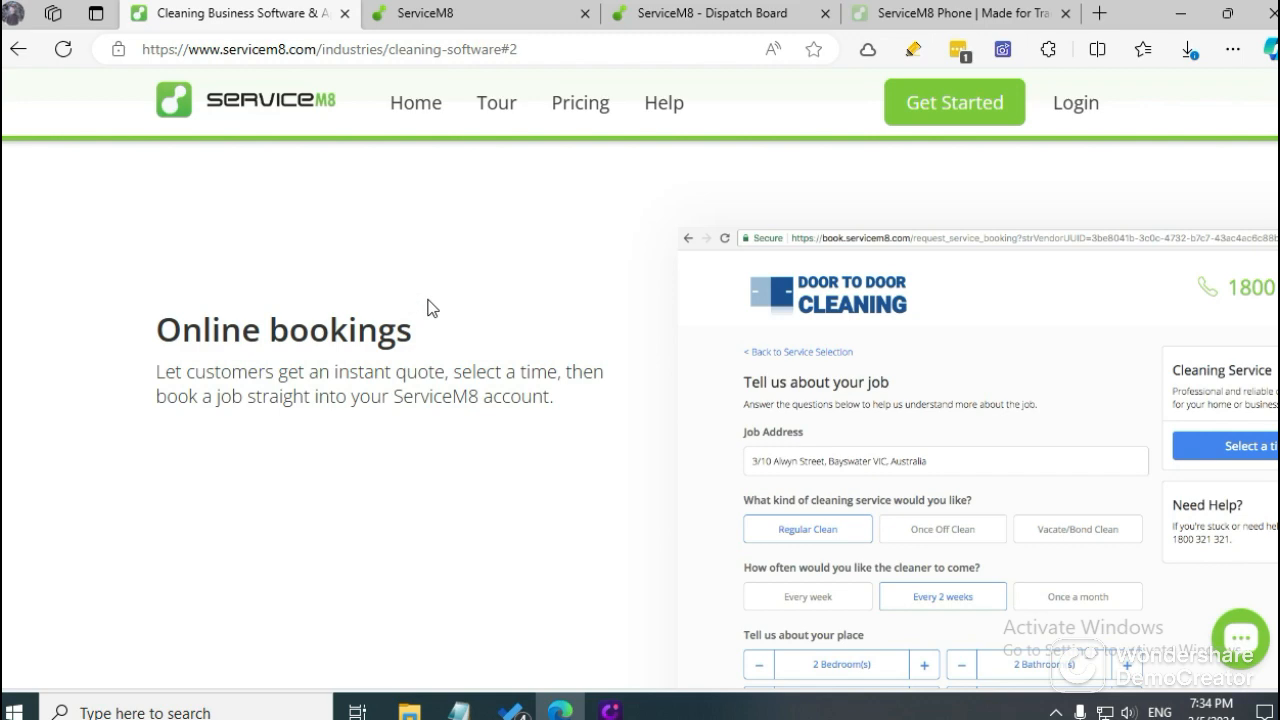
{"action": "scroll", "coordinate": [428, 307], "scroll_direction": "up", "scroll_amount": 2}
{"action": "scroll", "coordinate": [428, 307], "scroll_direction": "down", "scroll_amount": 4}
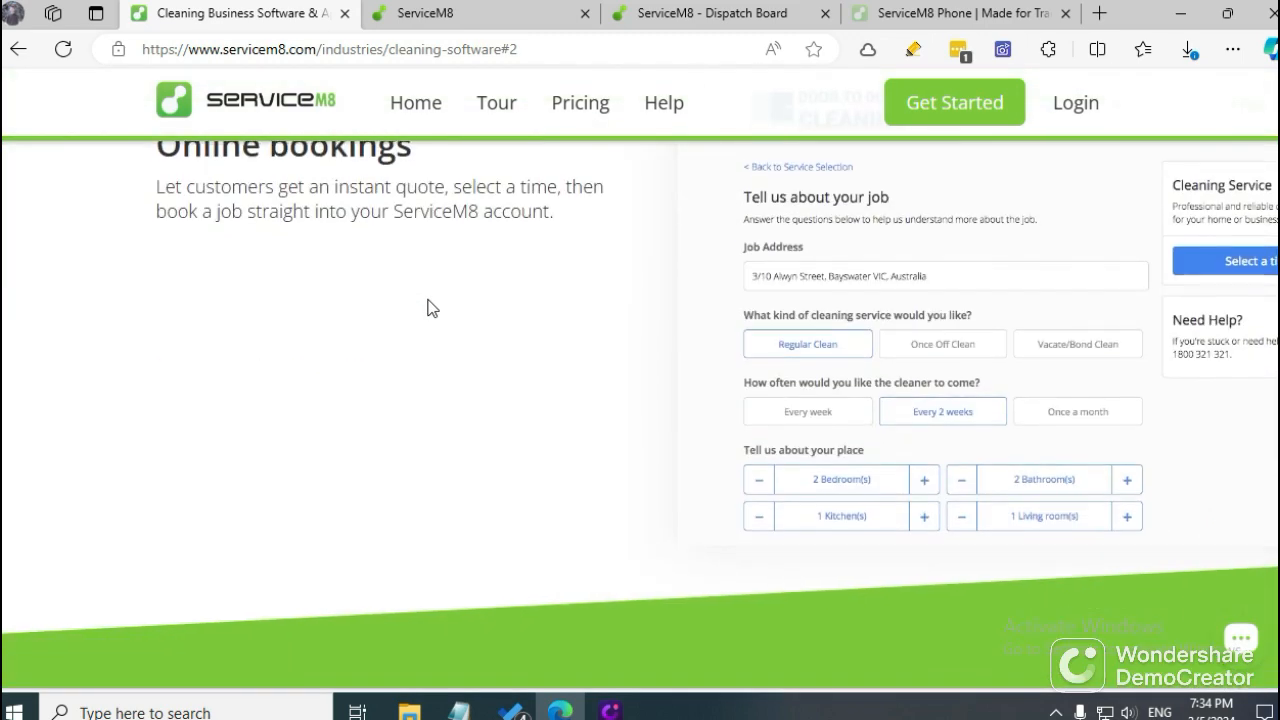
{"action": "scroll", "coordinate": [428, 307], "scroll_direction": "up", "scroll_amount": 2}
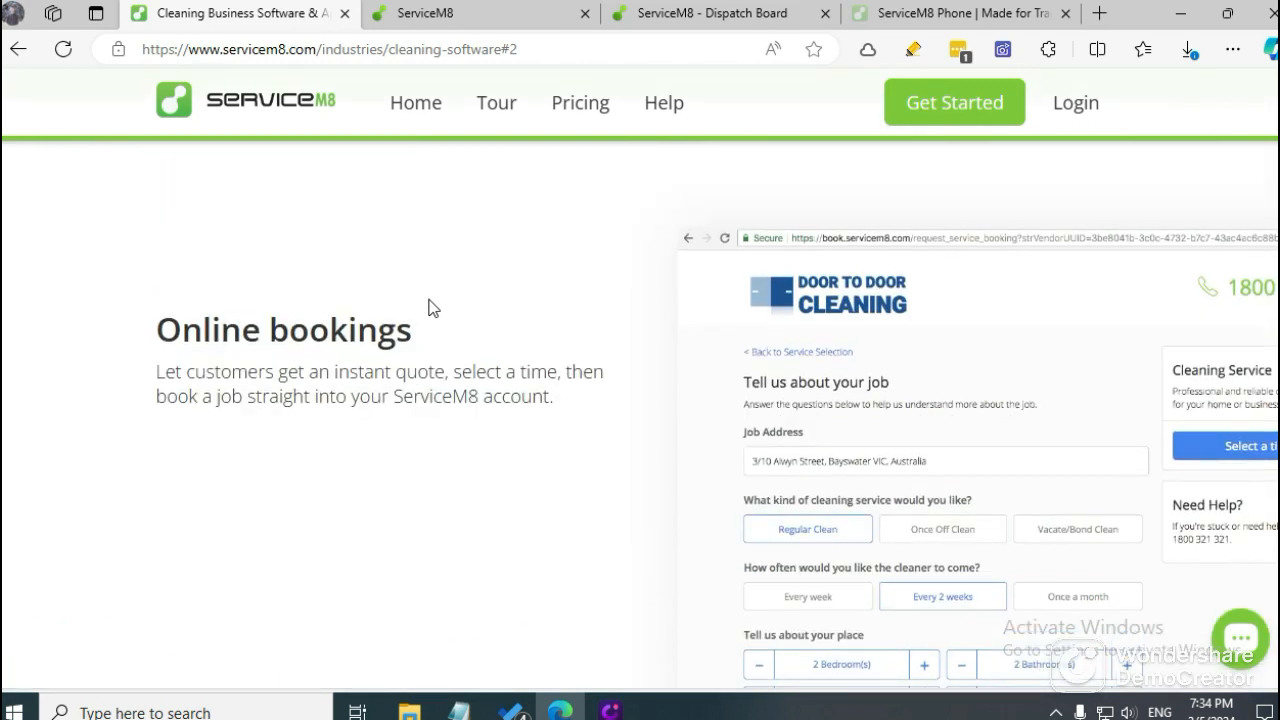
{"action": "scroll", "coordinate": [434, 276], "scroll_direction": "down", "scroll_amount": 2}
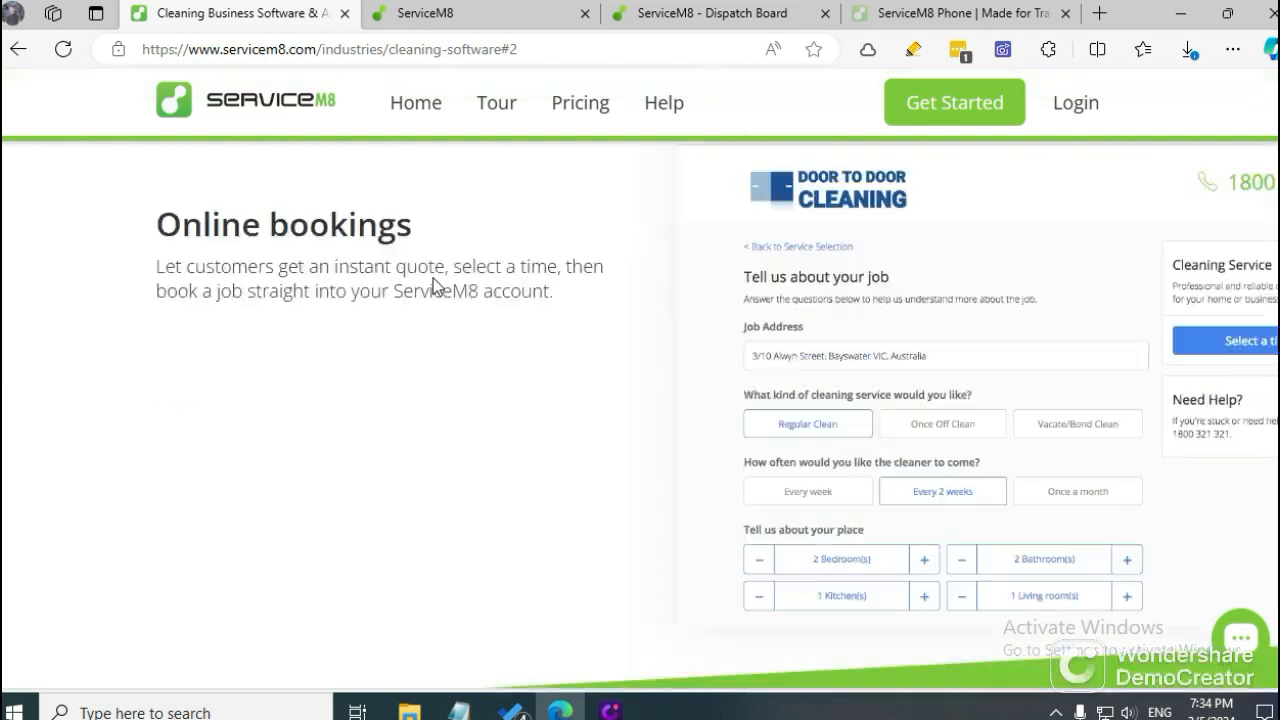
{"action": "scroll", "coordinate": [433, 279], "scroll_direction": "up", "scroll_amount": 2}
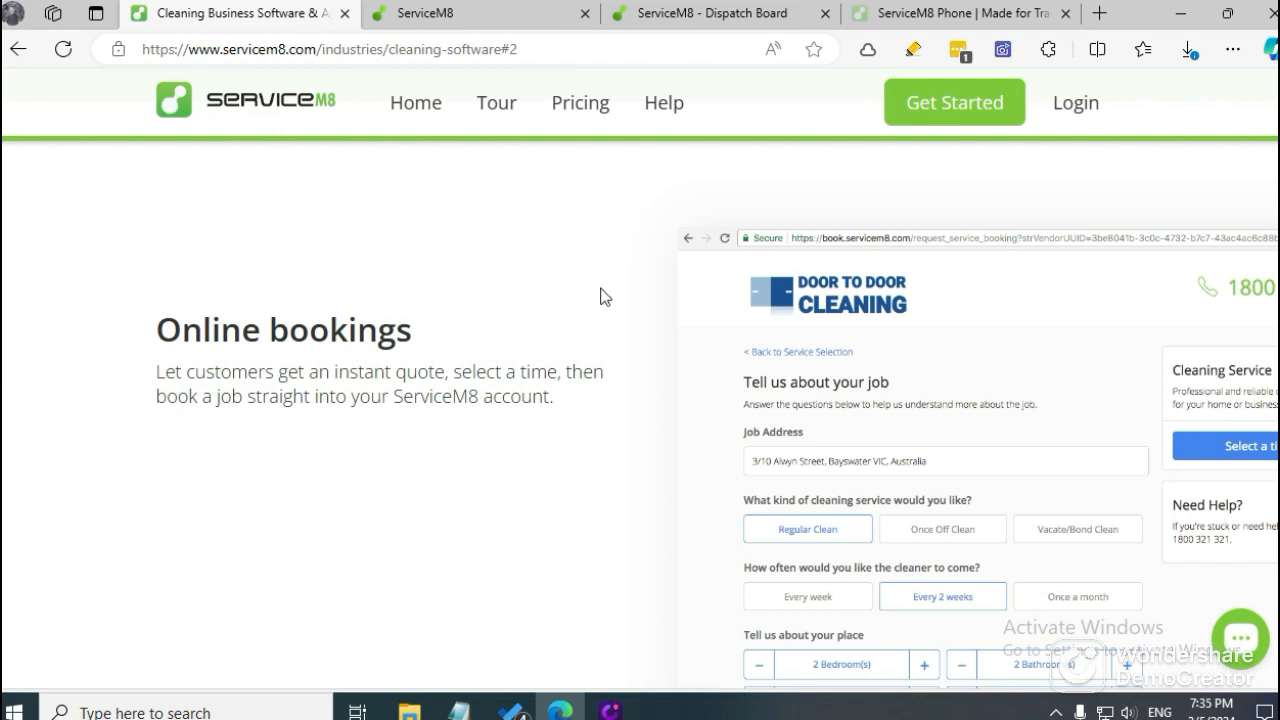
{"action": "scroll", "coordinate": [806, 297], "scroll_direction": "down", "scroll_amount": 2}
{"action": "scroll", "coordinate": [706, 363], "scroll_direction": "down", "scroll_amount": 7}
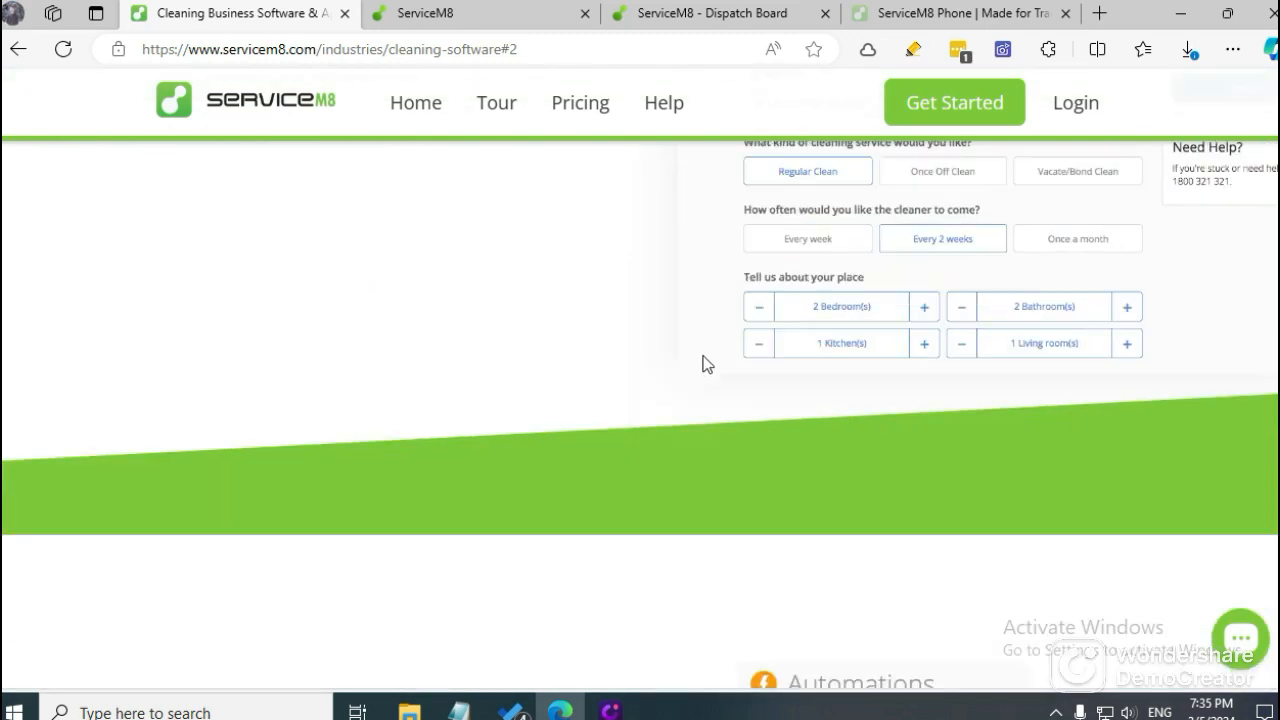
{"action": "scroll", "coordinate": [710, 360], "scroll_direction": "up", "scroll_amount": 12}
{"action": "scroll", "coordinate": [709, 360], "scroll_direction": "up", "scroll_amount": 4}
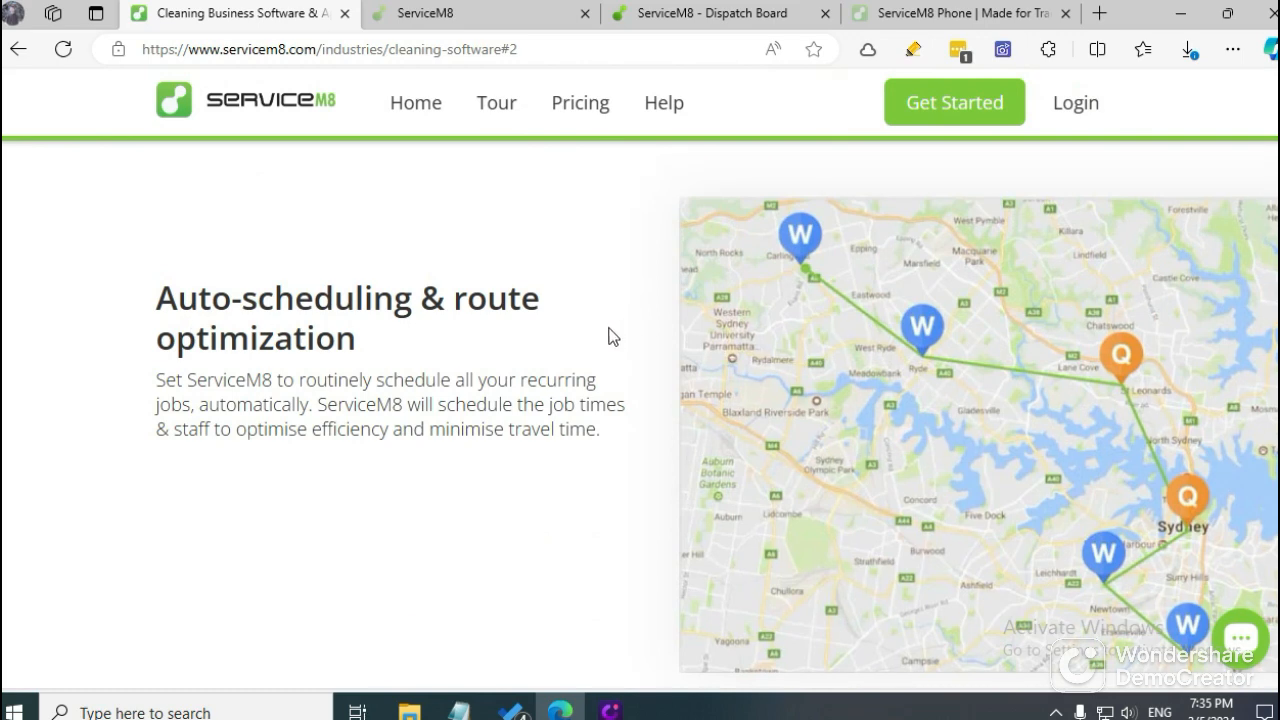
Switch to the Dispatch Board and show the jobs in the Parts on Order queue.
{"action": "left_click", "coordinate": [546, 8]}
{"action": "left_click", "coordinate": [703, 13]}
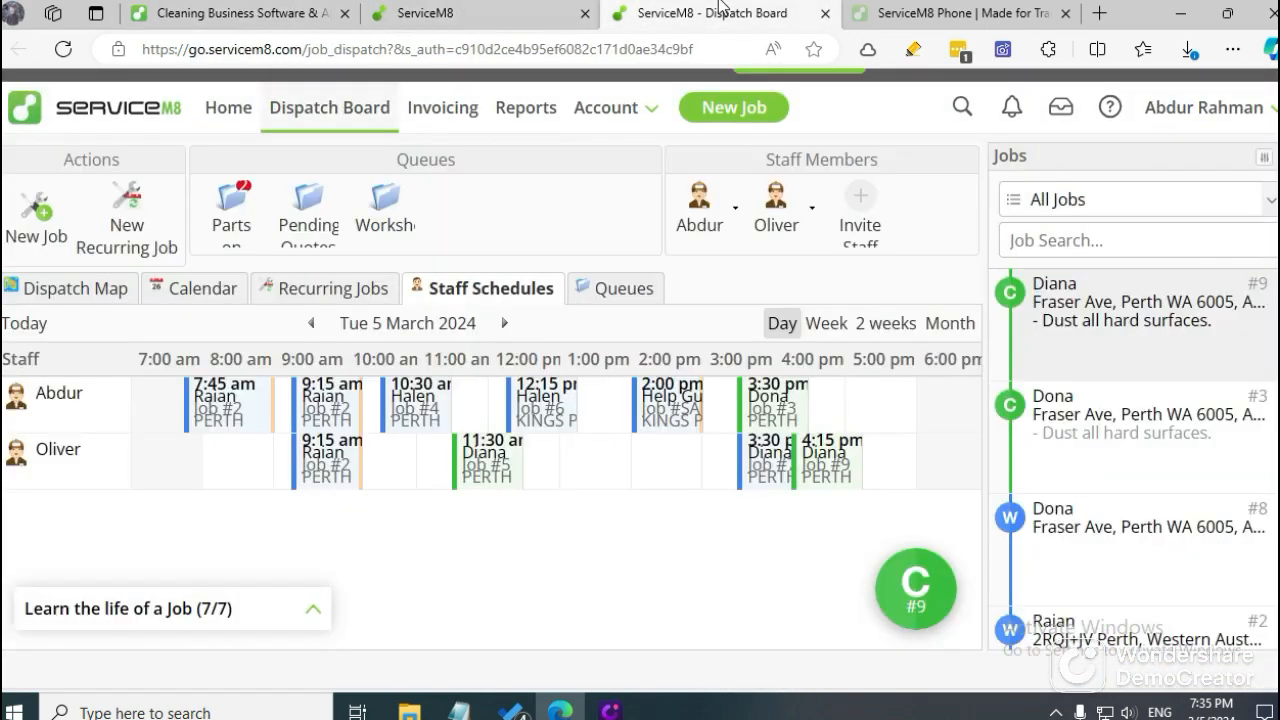
{"action": "scroll", "coordinate": [1097, 388], "scroll_direction": "down", "scroll_amount": 8}
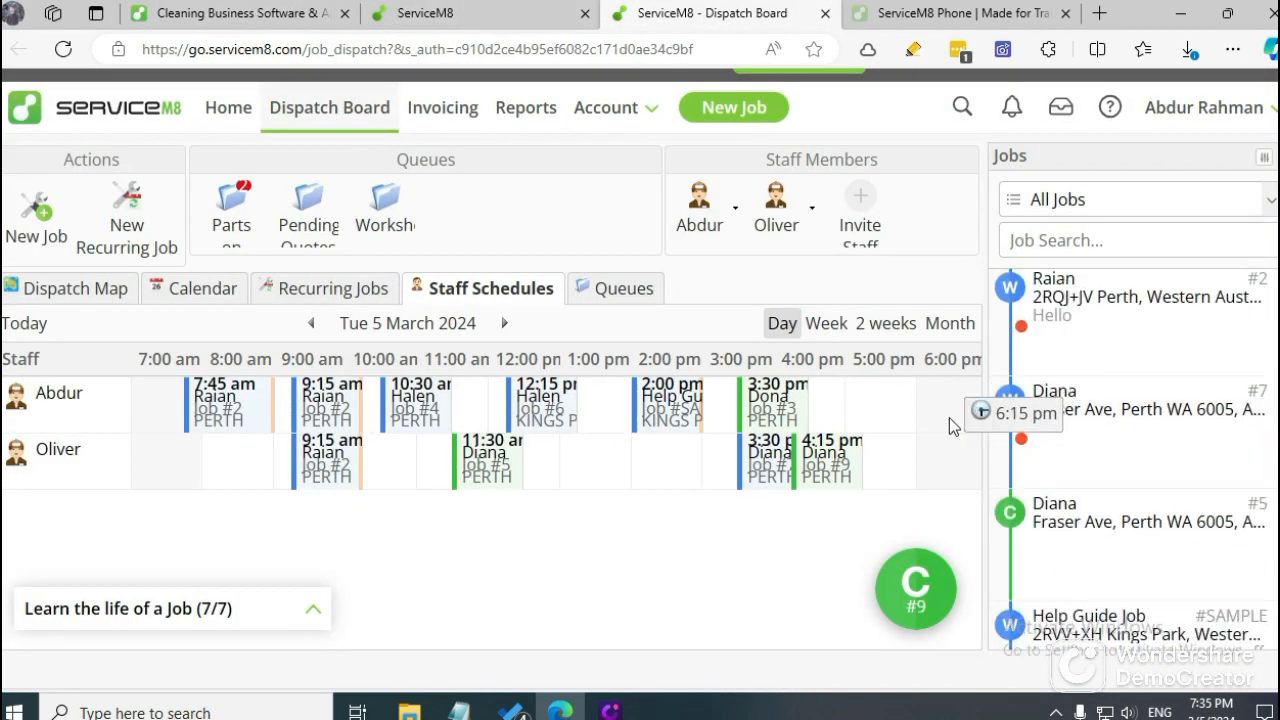
{"action": "left_click", "coordinate": [235, 230]}
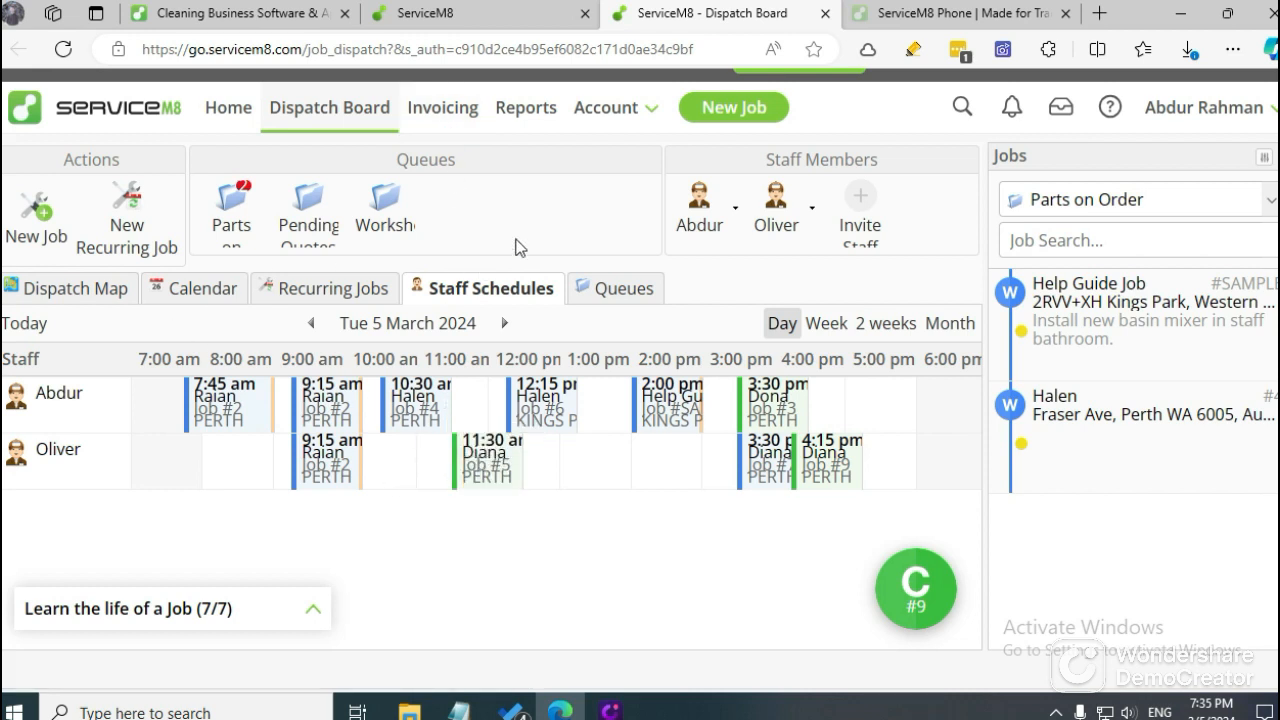
Open the Dispatch Map and zoom in on the business location and the markers of the Parts on Order jobs.
{"action": "left_click", "coordinate": [68, 296]}
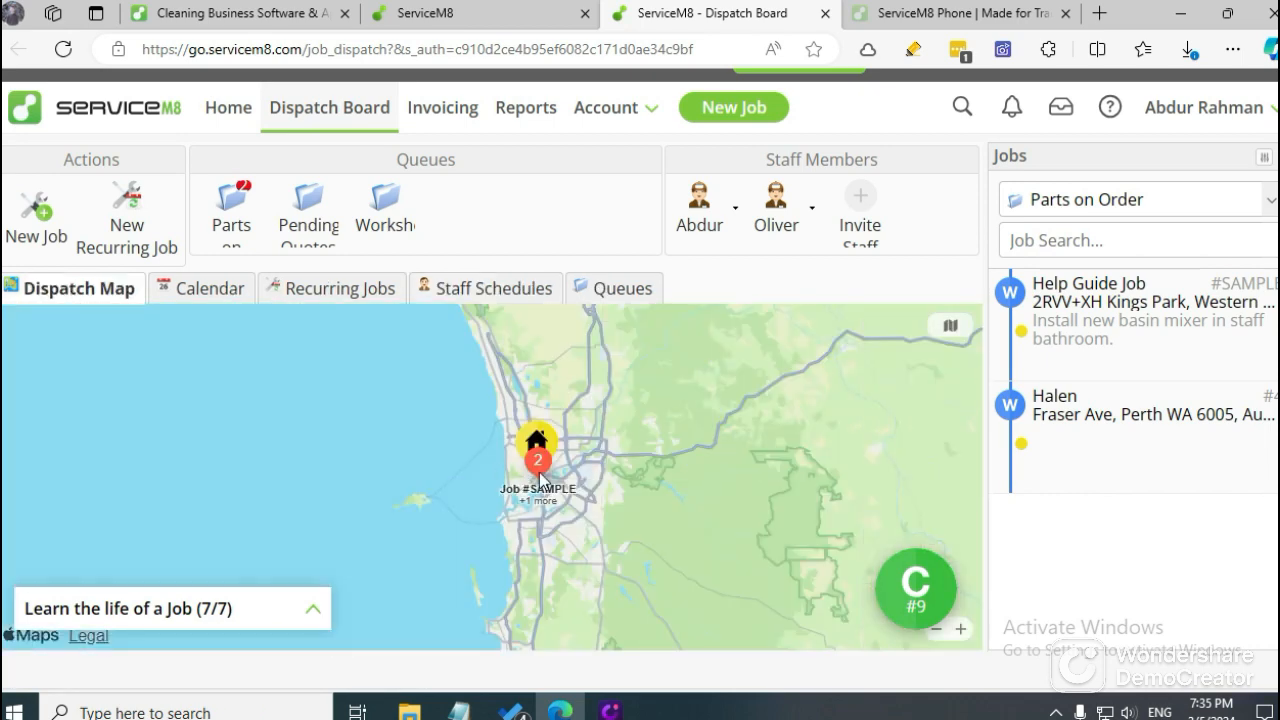
{"action": "scroll", "coordinate": [527, 484], "scroll_direction": "up", "scroll_amount": 5}
{"action": "scroll", "coordinate": [550, 514], "scroll_direction": "down", "scroll_amount": 5}
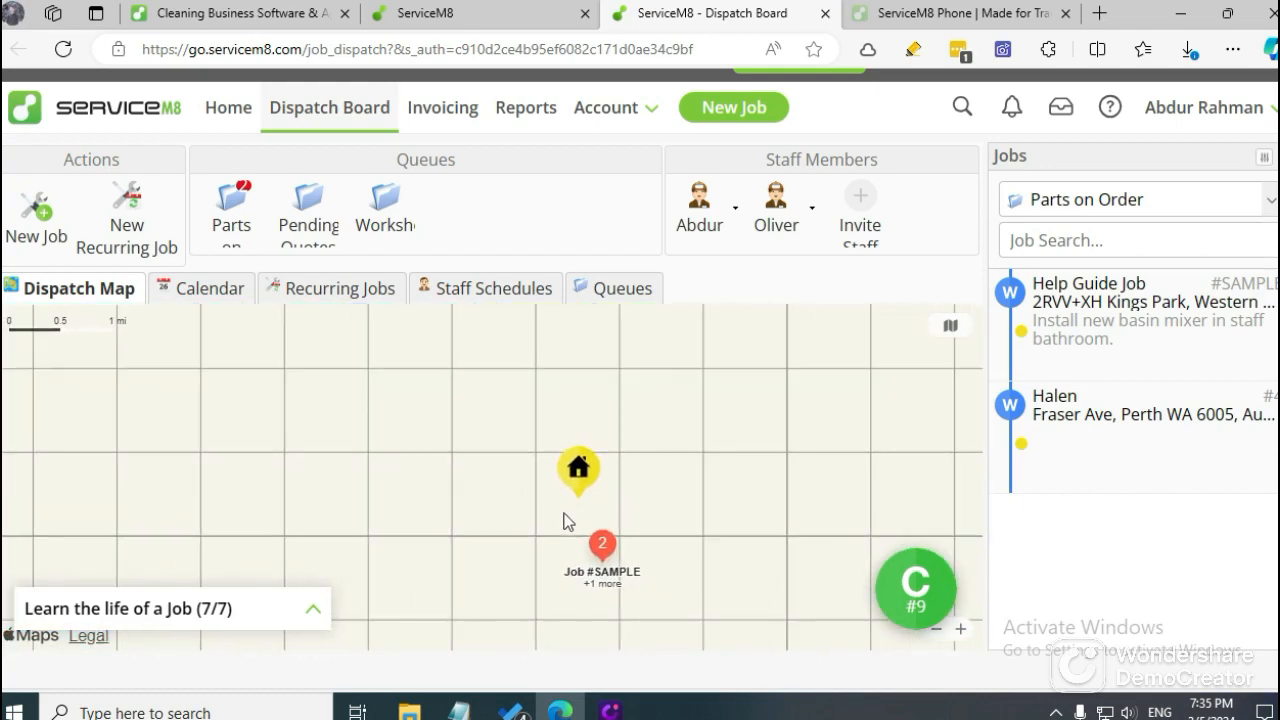
{"action": "scroll", "coordinate": [583, 540], "scroll_direction": "up", "scroll_amount": 3}
{"action": "left_click_drag", "start_coordinate": [509, 432], "coordinate": [508, 420]}
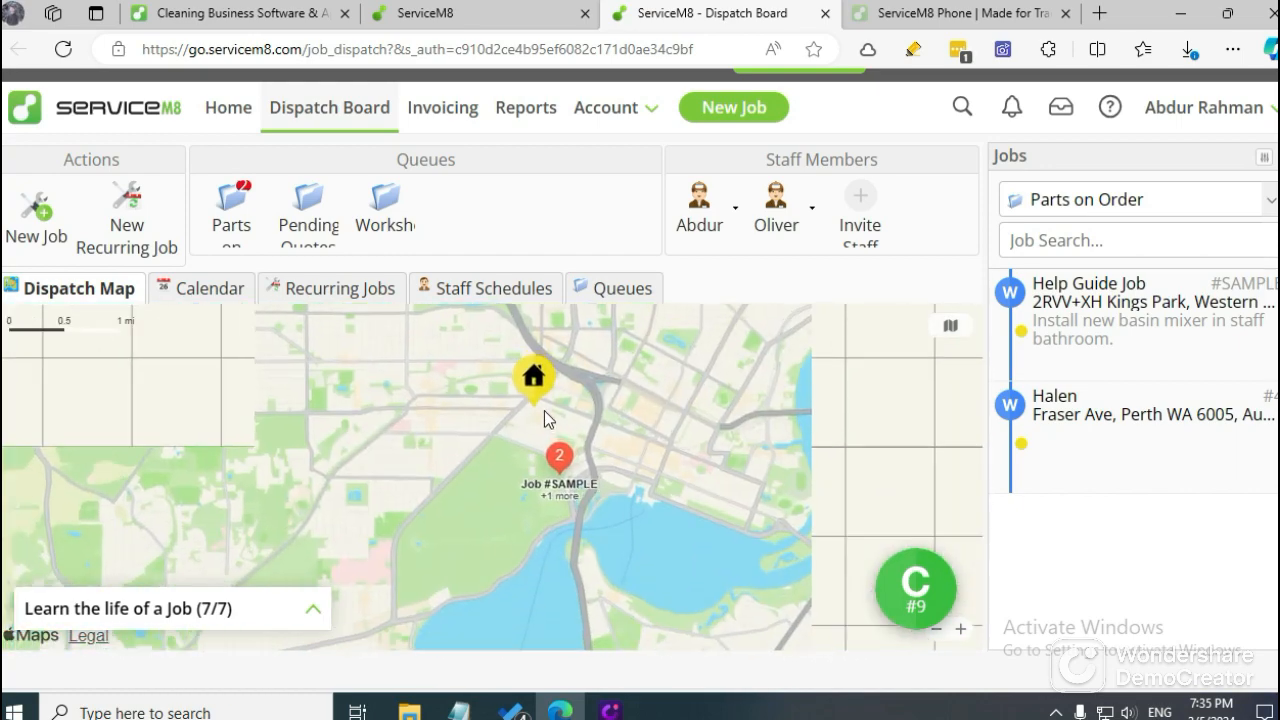
{"action": "scroll", "coordinate": [540, 410], "scroll_direction": "up", "scroll_amount": 5}
{"action": "scroll", "coordinate": [522, 430], "scroll_direction": "down", "scroll_amount": 4}
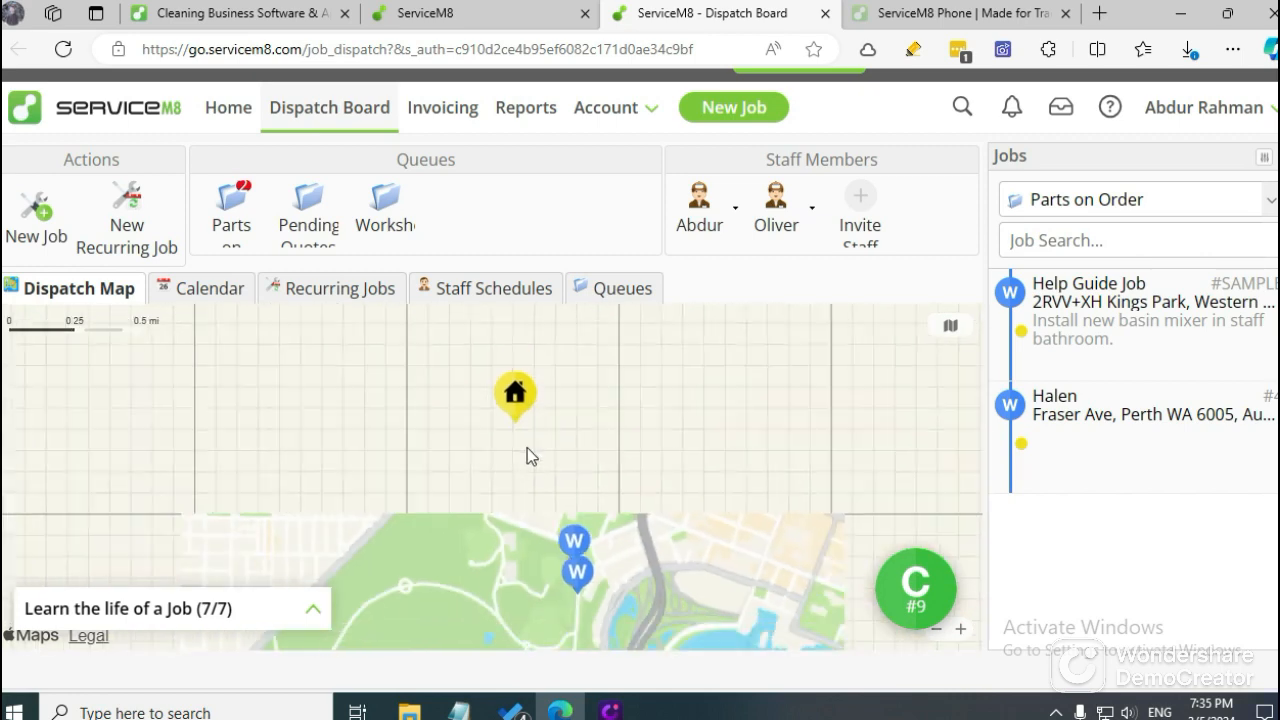
{"action": "scroll", "coordinate": [529, 485], "scroll_direction": "up", "scroll_amount": 4}
{"action": "left_click_drag", "start_coordinate": [520, 443], "coordinate": [512, 362]}
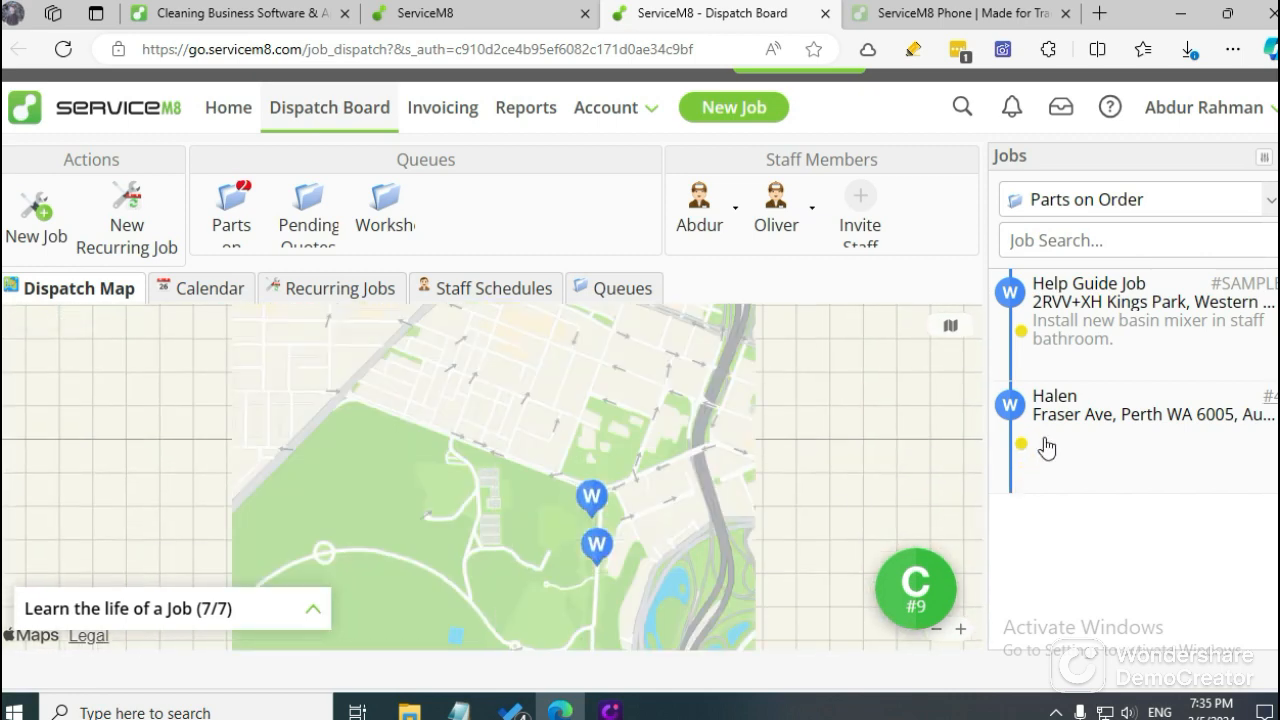
Show the route to the second Parts on Order job and trace it on the map from the business location to the job.
{"action": "mouse_move", "coordinate": [1047, 446]}
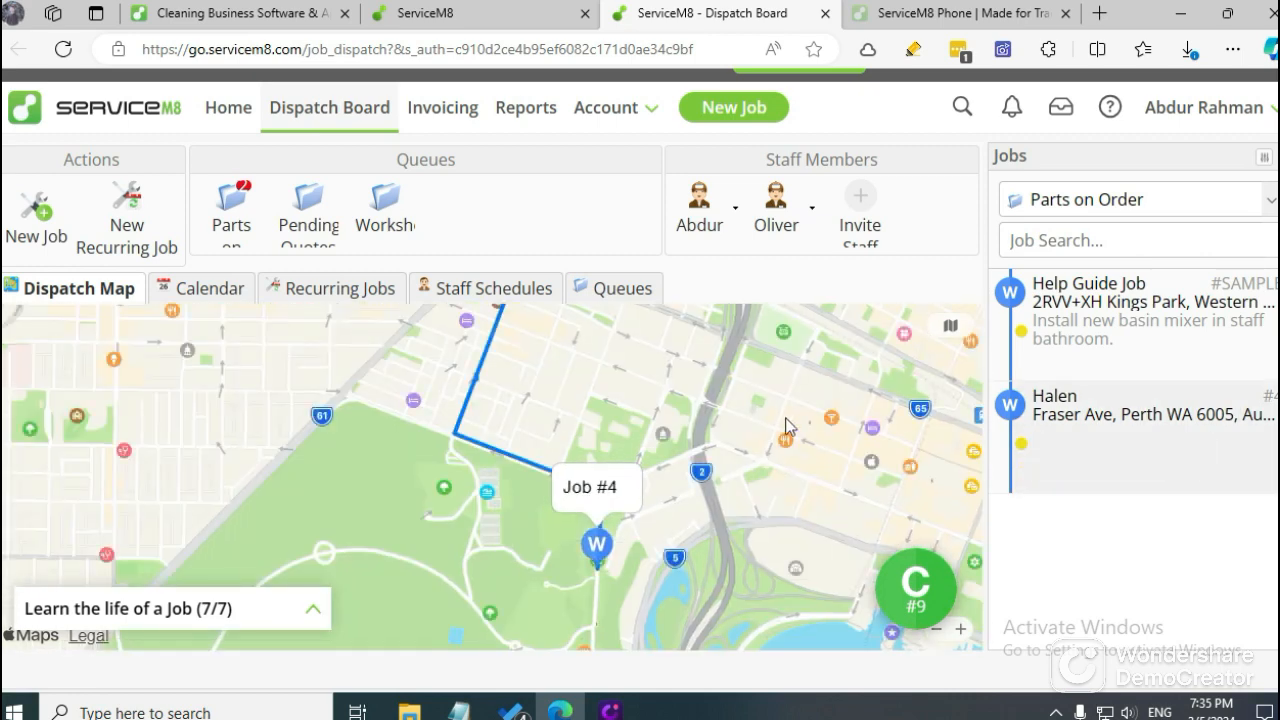
{"action": "scroll", "coordinate": [535, 426], "scroll_direction": "down", "scroll_amount": 5}
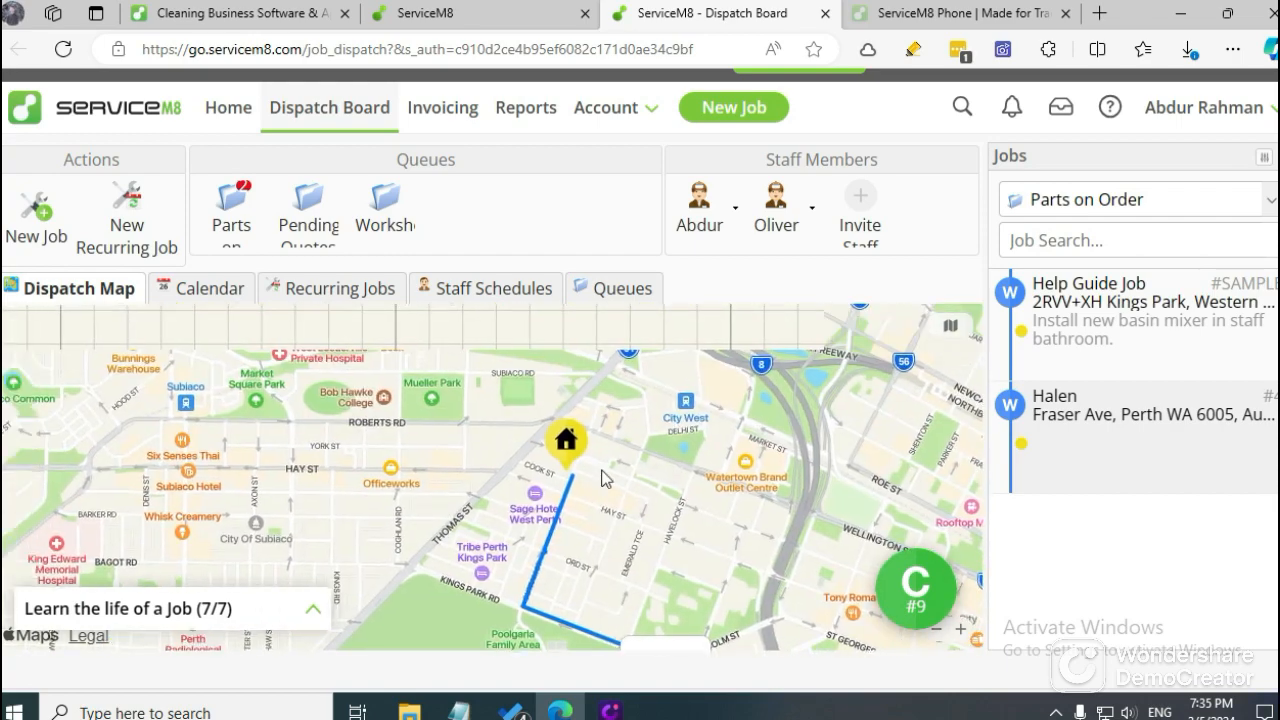
{"action": "scroll", "coordinate": [583, 524], "scroll_direction": "up", "scroll_amount": 2}
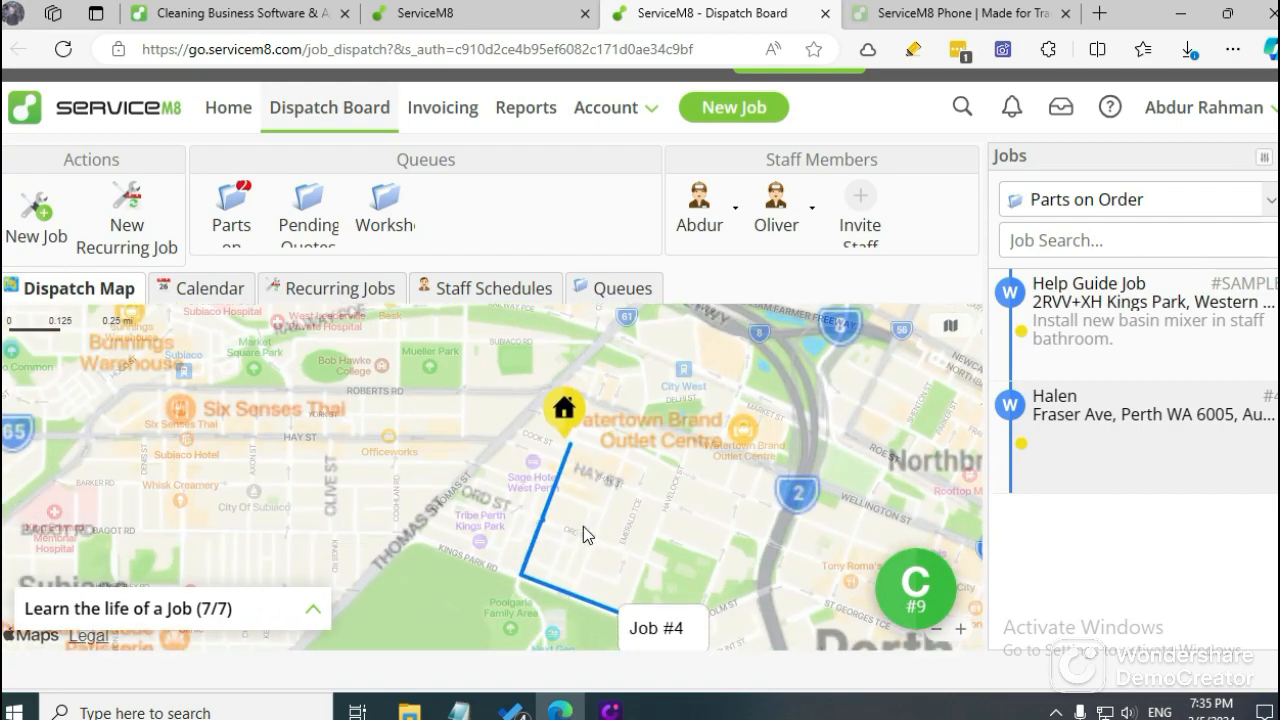
{"action": "scroll", "coordinate": [574, 410], "scroll_direction": "up", "scroll_amount": 3}
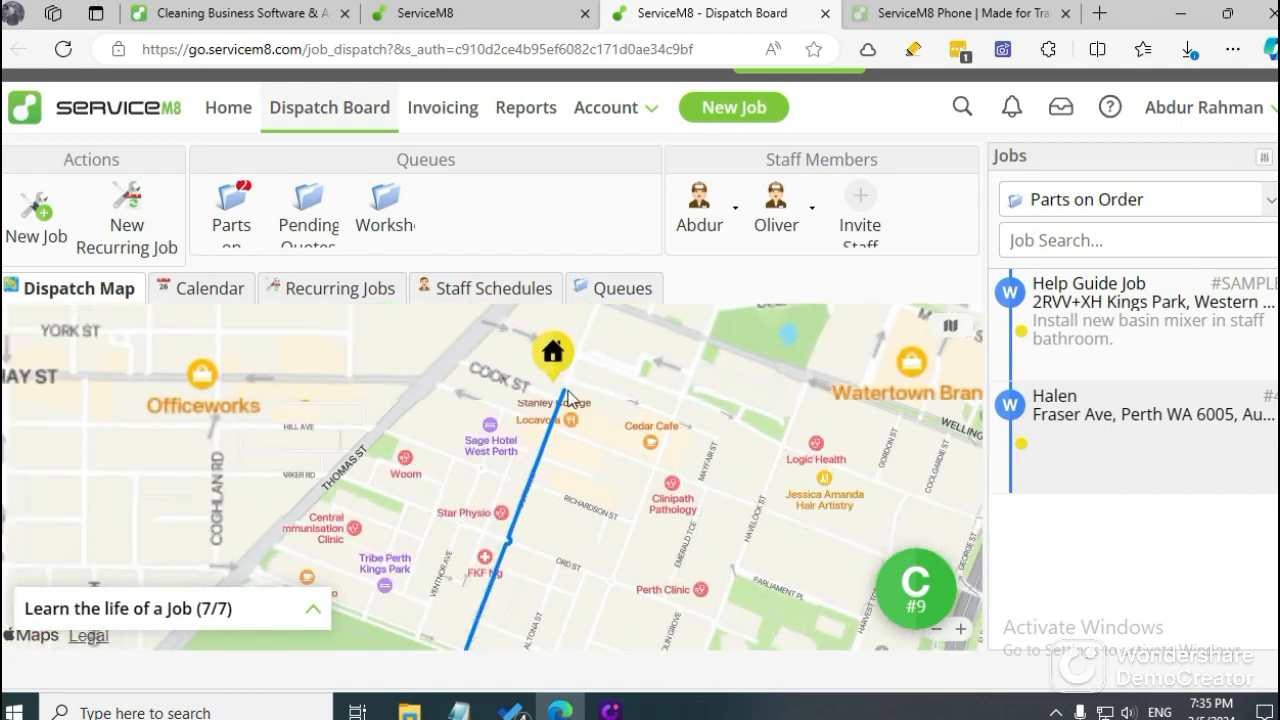
{"action": "left_click_drag", "start_coordinate": [597, 449], "coordinate": [562, 292]}
{"action": "scroll", "coordinate": [704, 584], "scroll_direction": "up", "scroll_amount": 3}
{"action": "left_click_drag", "start_coordinate": [704, 584], "coordinate": [660, 440]}
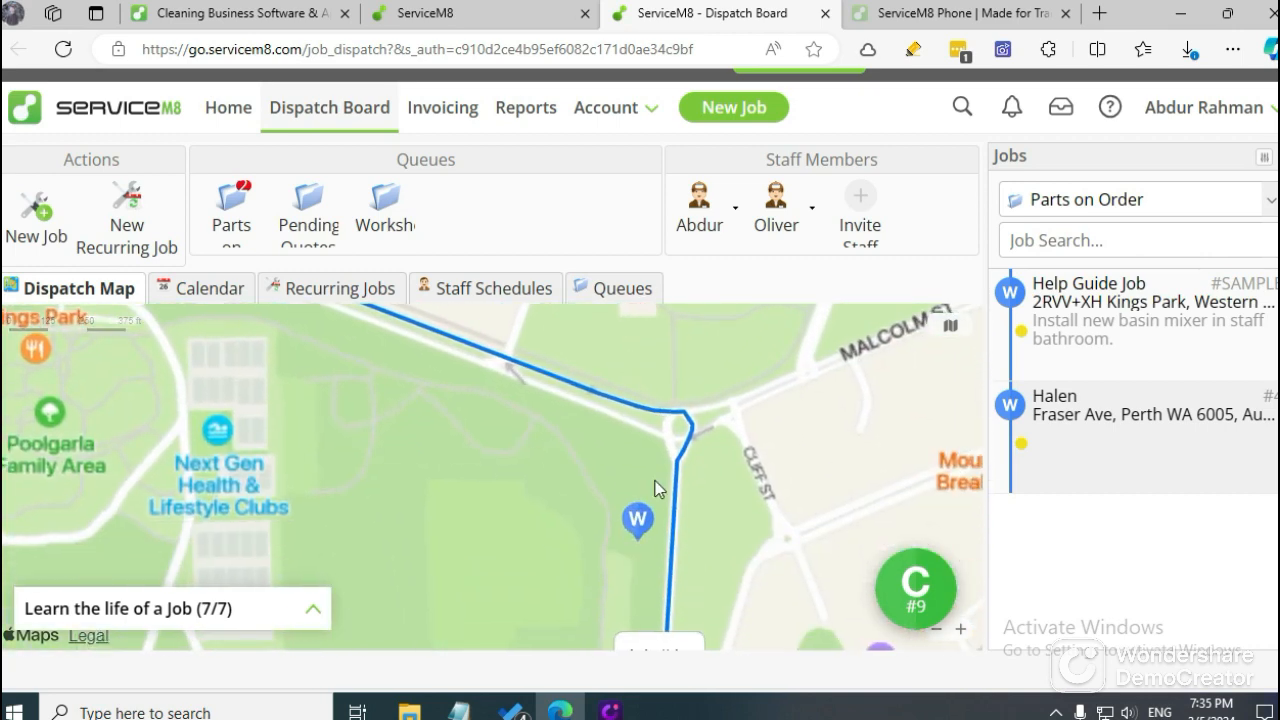
{"action": "left_click_drag", "start_coordinate": [668, 500], "coordinate": [666, 392]}
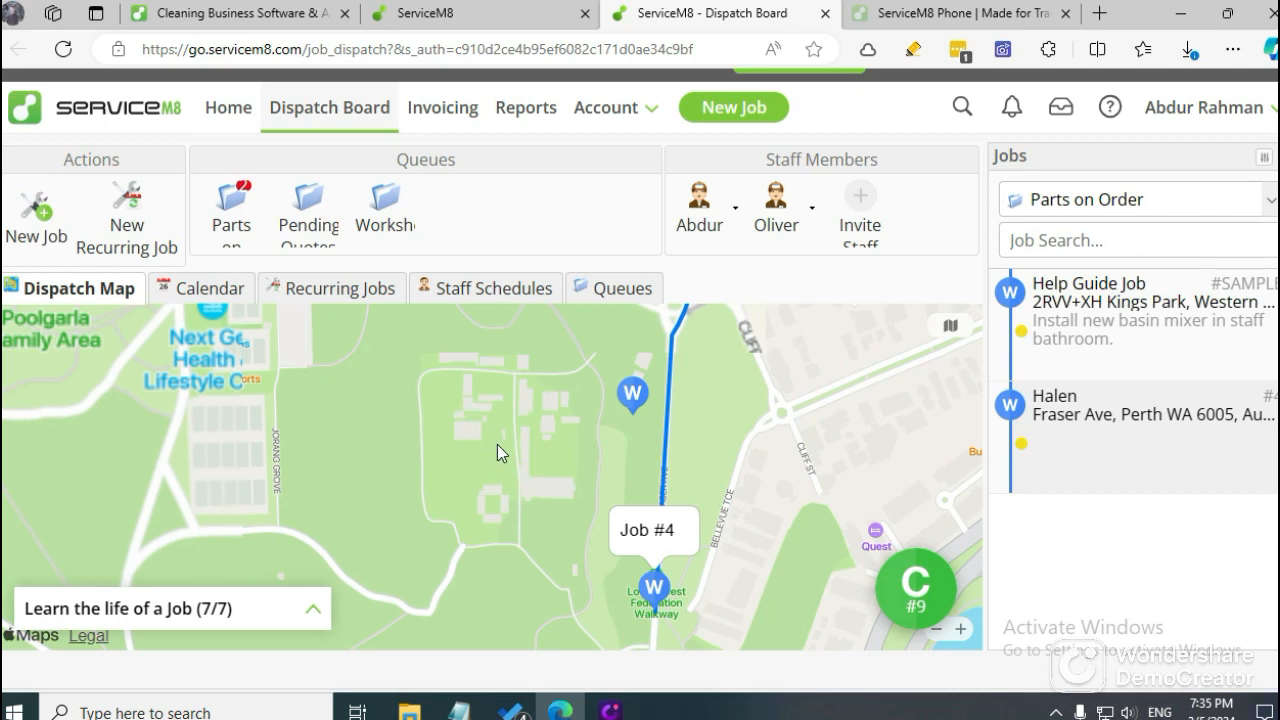
Inspect the two neighbouring job markers at the end of the route and the surrounding area on the Dispatch Map.
{"action": "scroll", "coordinate": [539, 454], "scroll_direction": "down", "scroll_amount": 3}
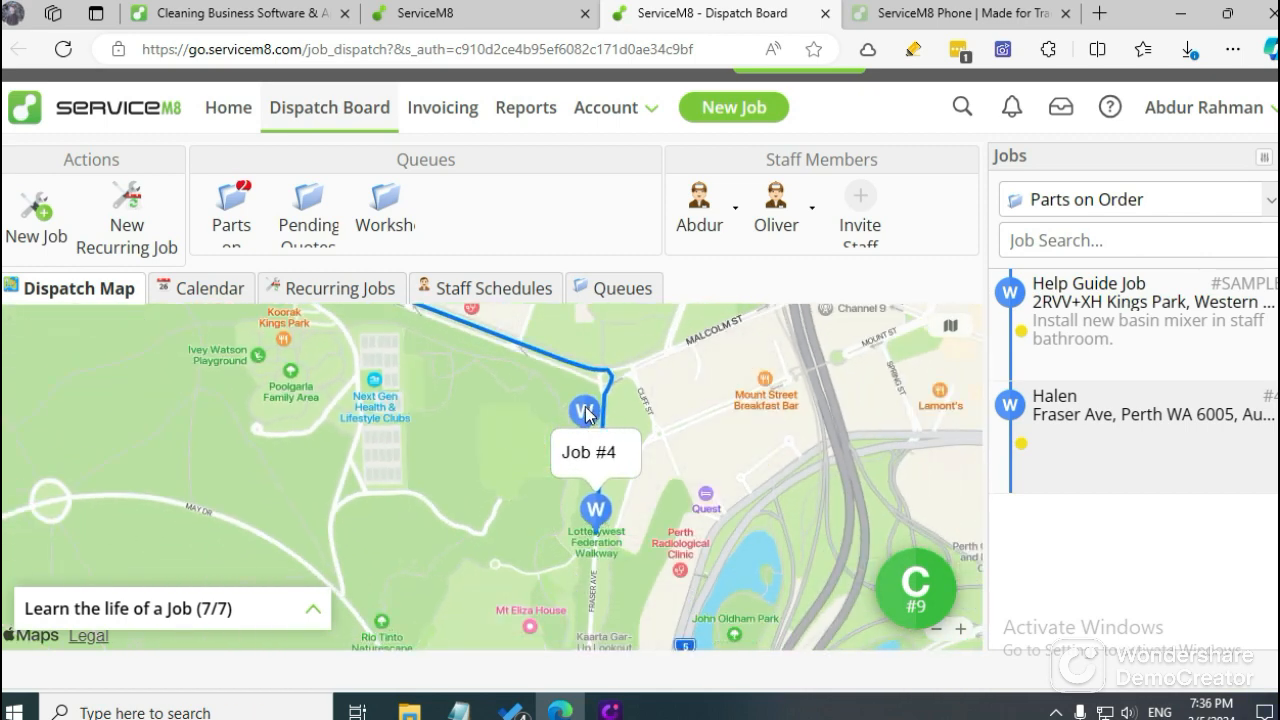
{"action": "scroll", "coordinate": [585, 412], "scroll_direction": "up", "scroll_amount": 3}
{"action": "scroll", "coordinate": [601, 487], "scroll_direction": "down", "scroll_amount": 3}
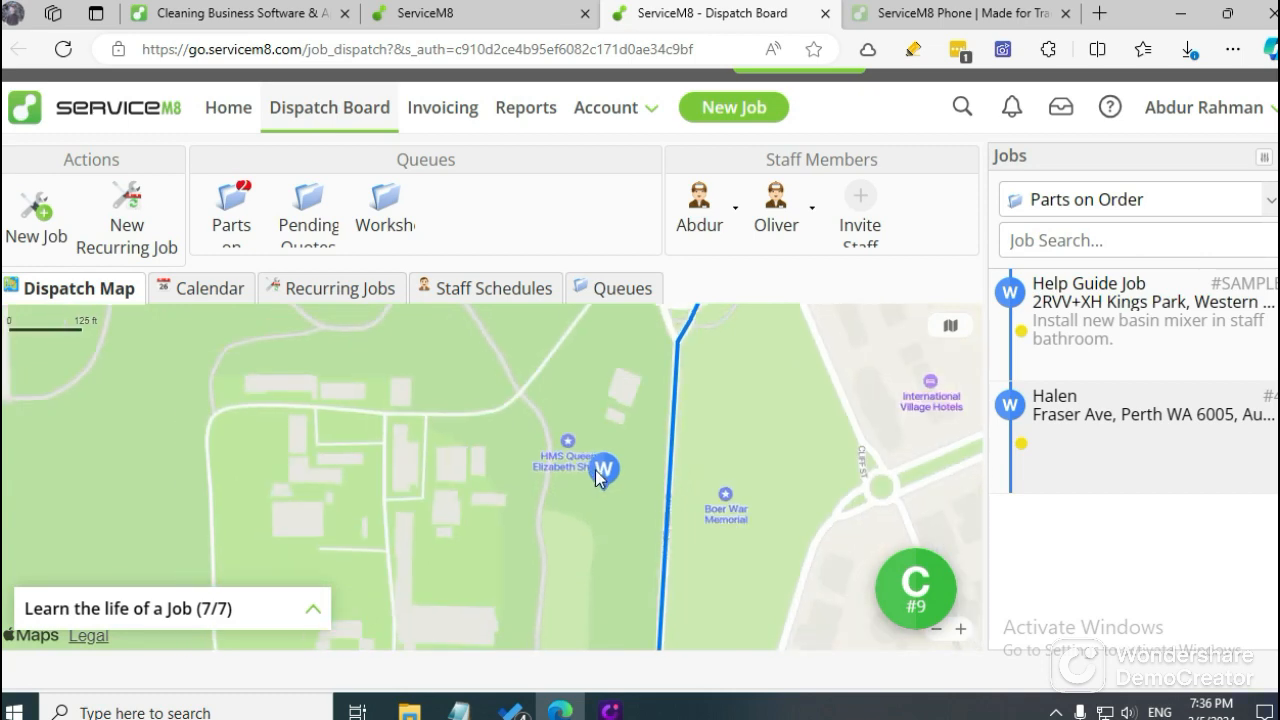
{"action": "left_click_drag", "start_coordinate": [597, 505], "coordinate": [612, 436]}
{"action": "scroll", "coordinate": [586, 467], "scroll_direction": "down", "scroll_amount": 2}
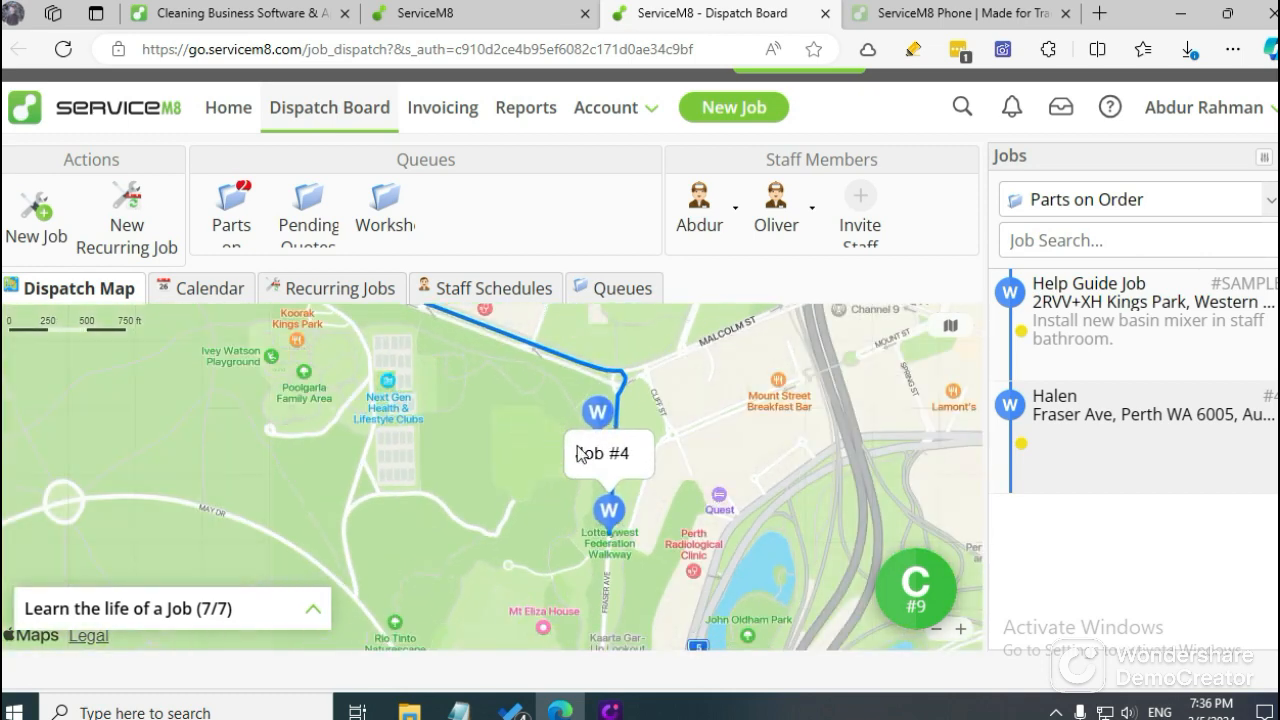
{"action": "scroll", "coordinate": [428, 442], "scroll_direction": "down", "scroll_amount": 2}
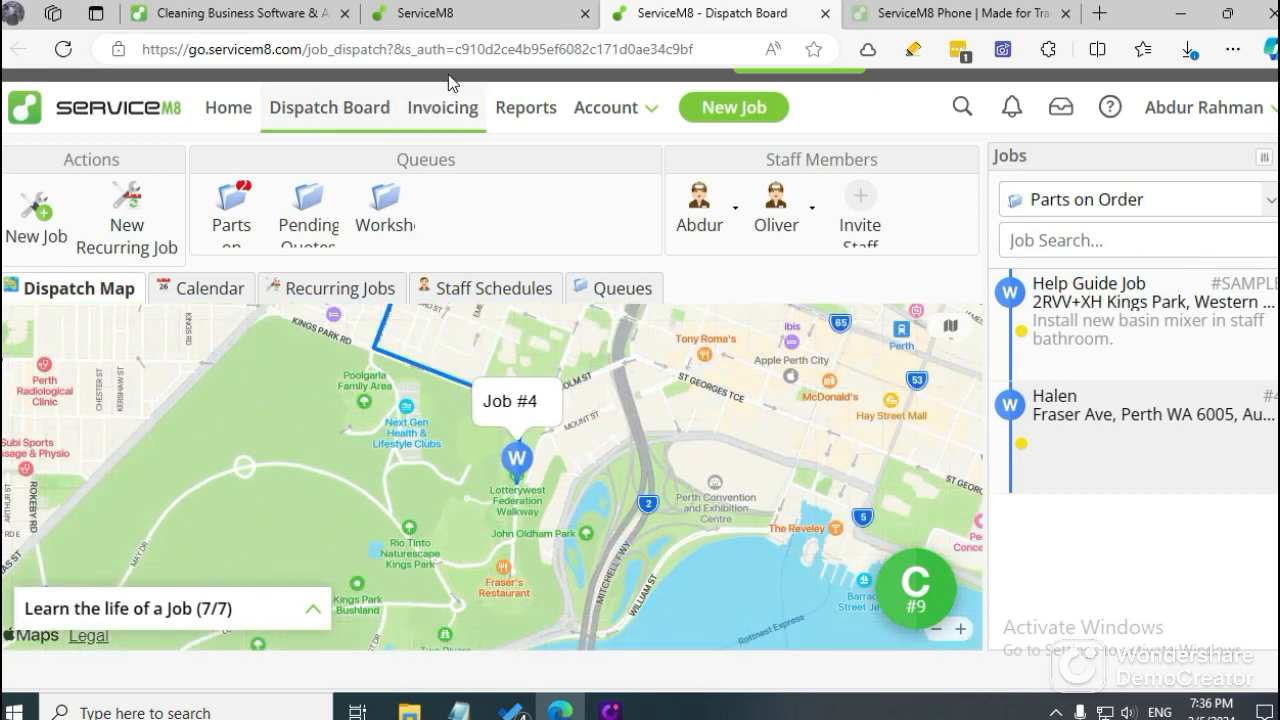
Return to the Cleaning Business Software page and review the Automated client communication section.
{"action": "left_click", "coordinate": [440, 13]}
{"action": "left_click", "coordinate": [263, 8]}
{"action": "scroll", "coordinate": [628, 347], "scroll_direction": "down", "scroll_amount": 5}
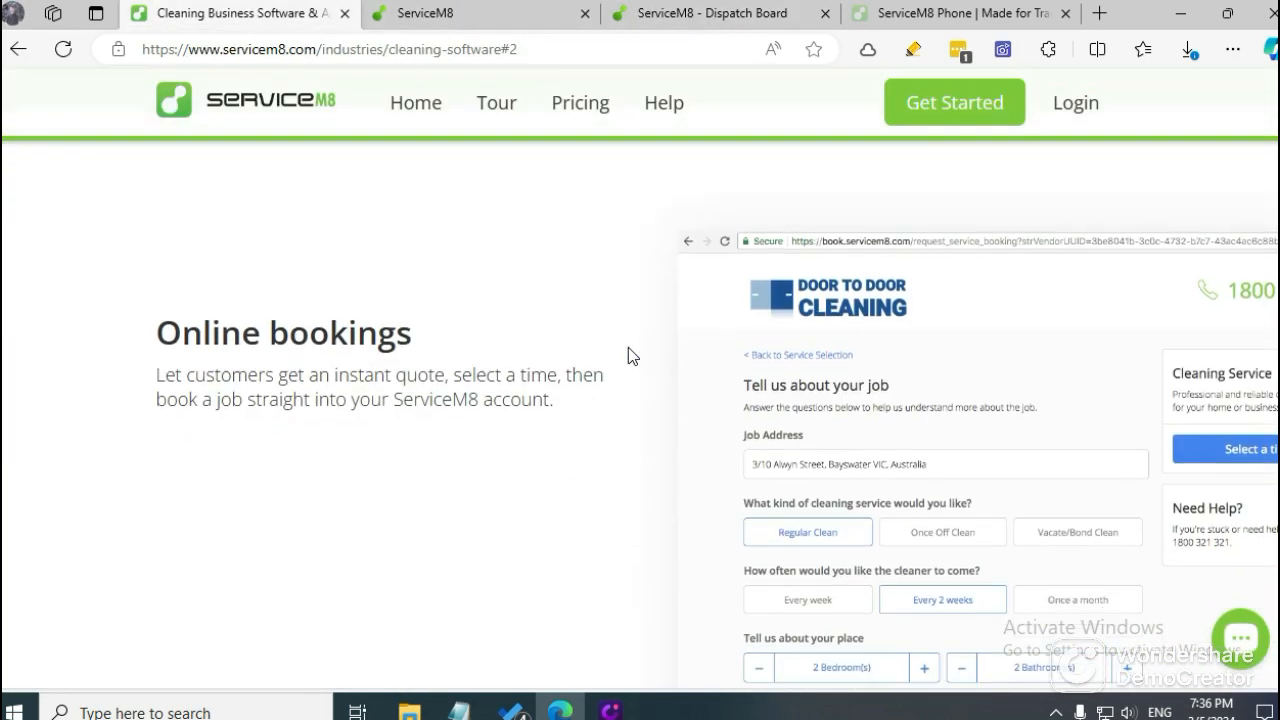
{"action": "scroll", "coordinate": [548, 346], "scroll_direction": "down", "scroll_amount": 3}
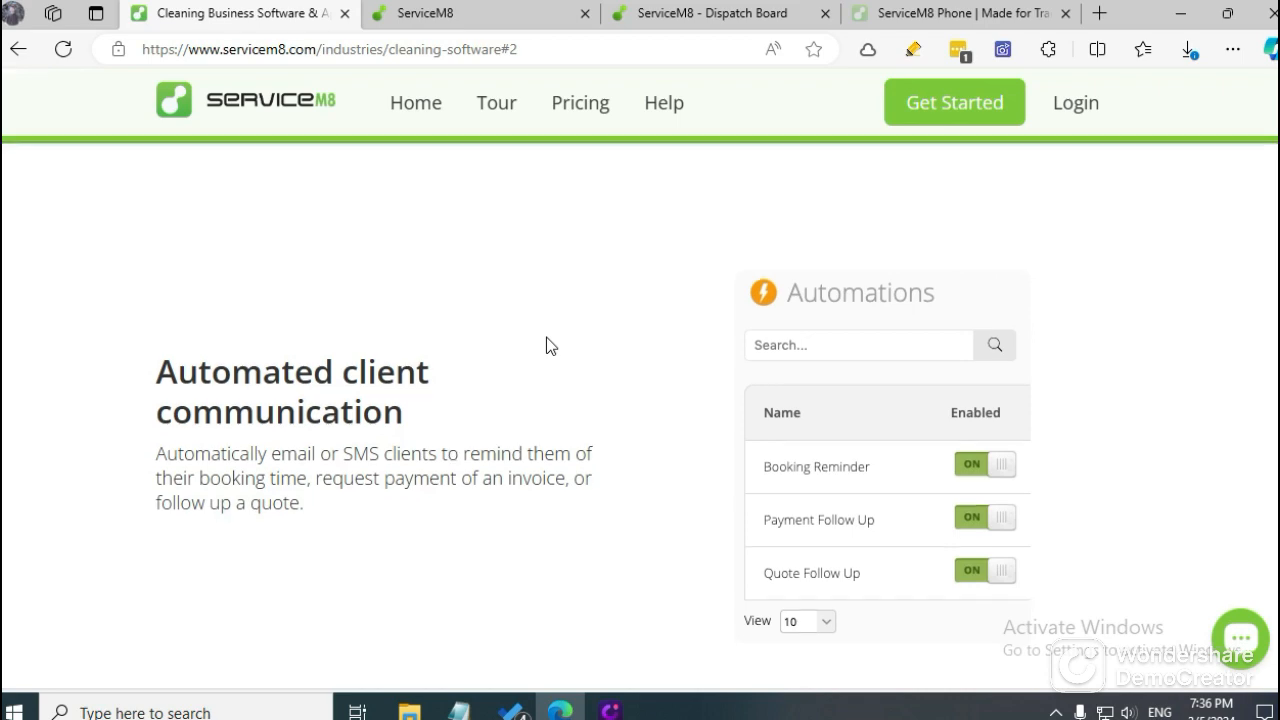
{"action": "scroll", "coordinate": [548, 346], "scroll_direction": "down", "scroll_amount": 2}
{"action": "scroll", "coordinate": [548, 346], "scroll_direction": "up", "scroll_amount": 3}
{"action": "scroll", "coordinate": [548, 346], "scroll_direction": "down", "scroll_amount": 4}
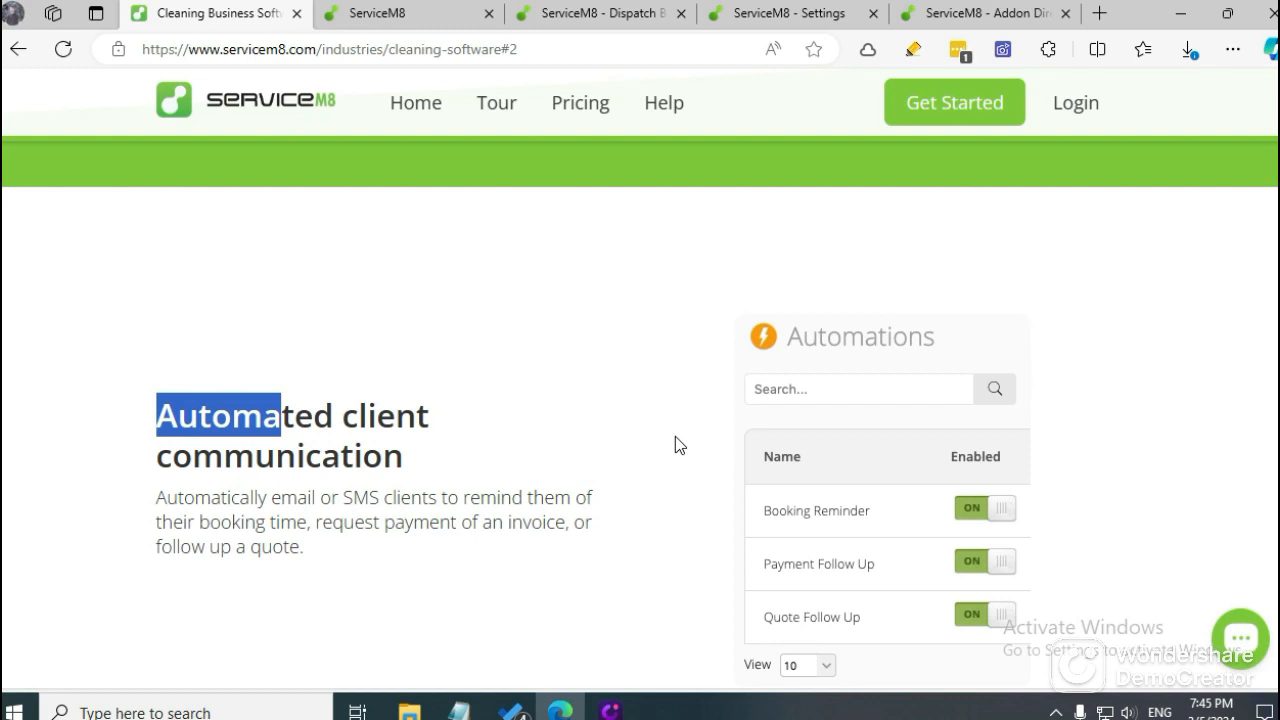
Leave the Cleaning Business Software page and open the Features & Integrations add-on directory in the ServiceM8 account.
{"action": "left_click", "coordinate": [572, 10]}
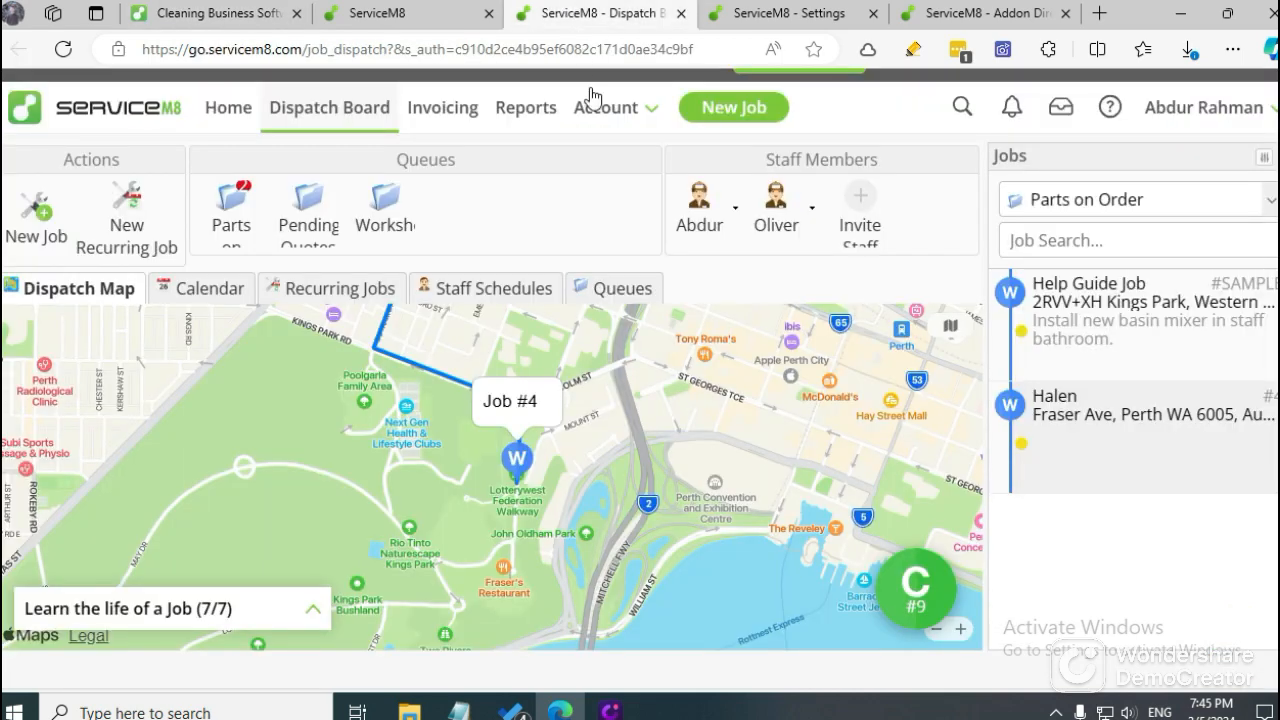
{"action": "left_click", "coordinate": [733, 8]}
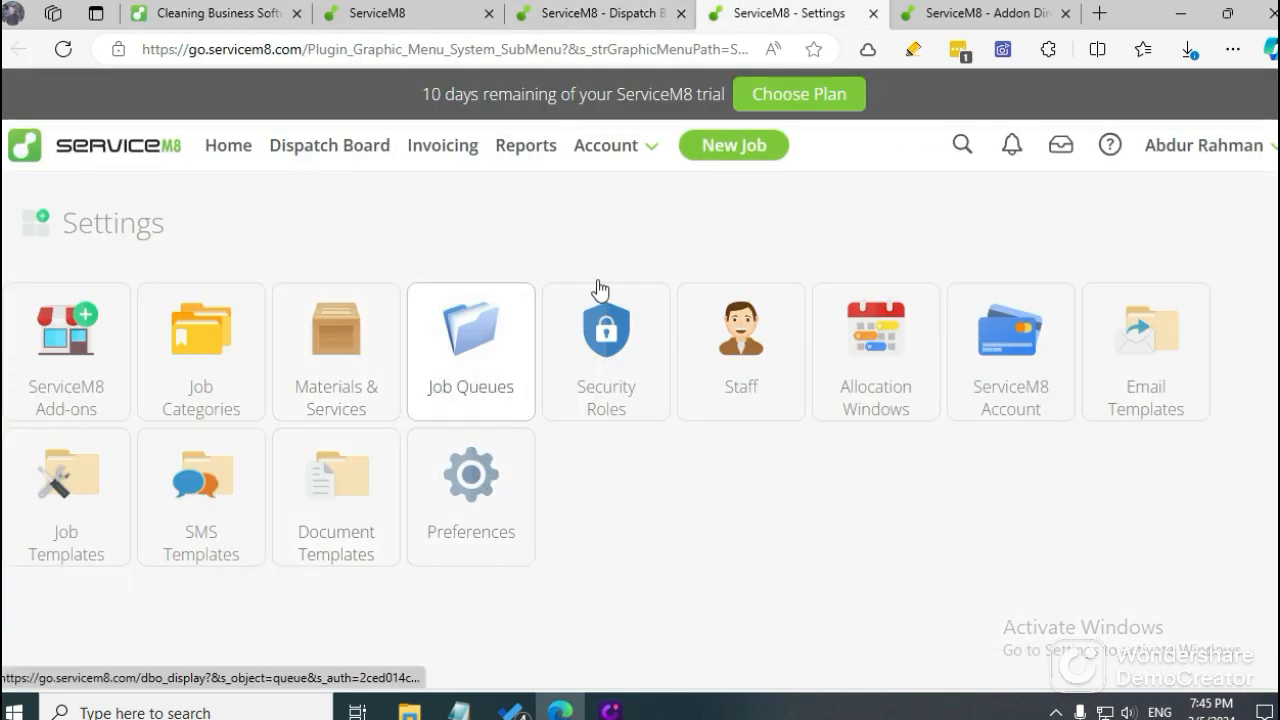
{"action": "left_click", "coordinate": [621, 165]}
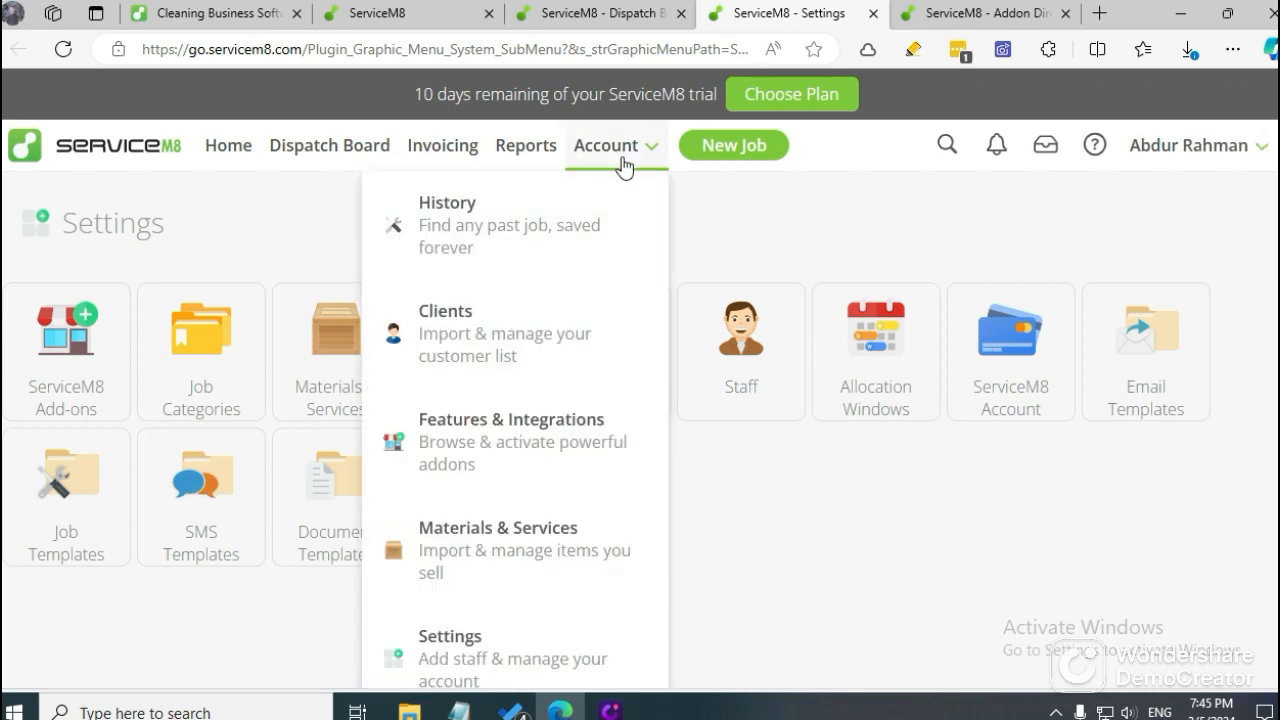
{"action": "left_click", "coordinate": [568, 450]}
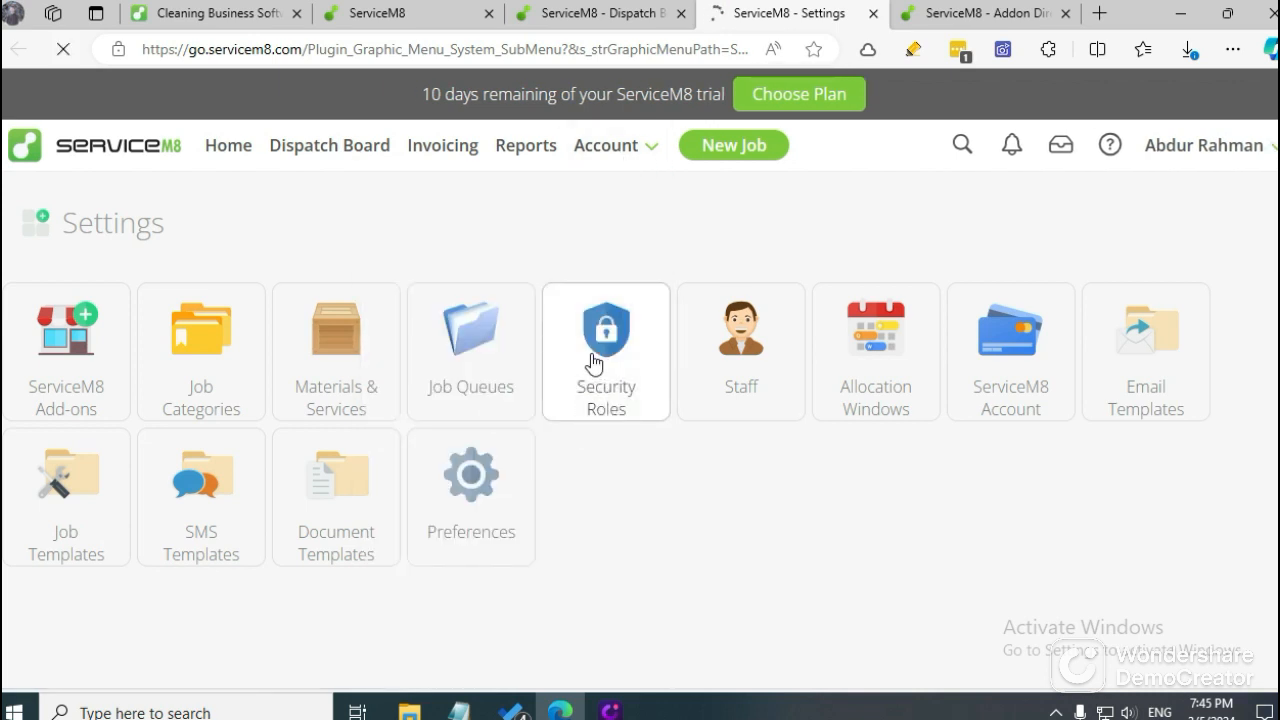
Search the add-on directory for "atomation".
{"action": "left_click", "coordinate": [343, 362]}
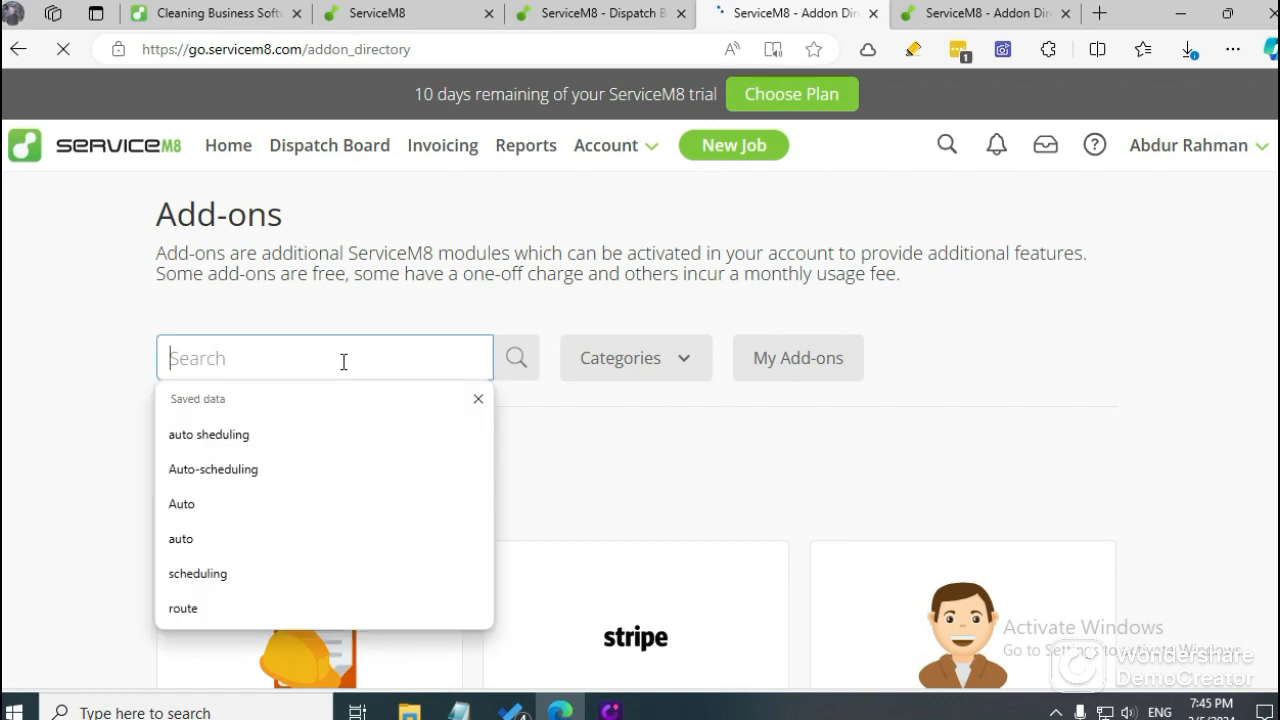
{"action": "type", "text": "a"}
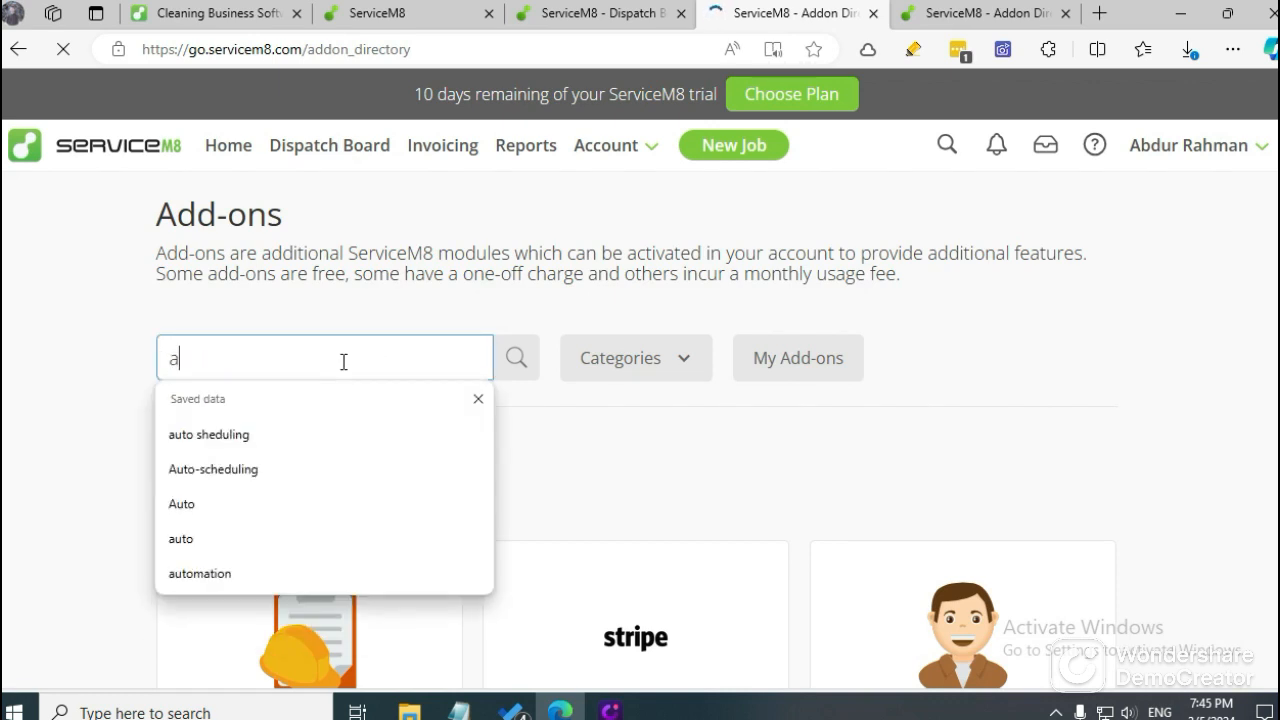
{"action": "type", "text": "tomation"}
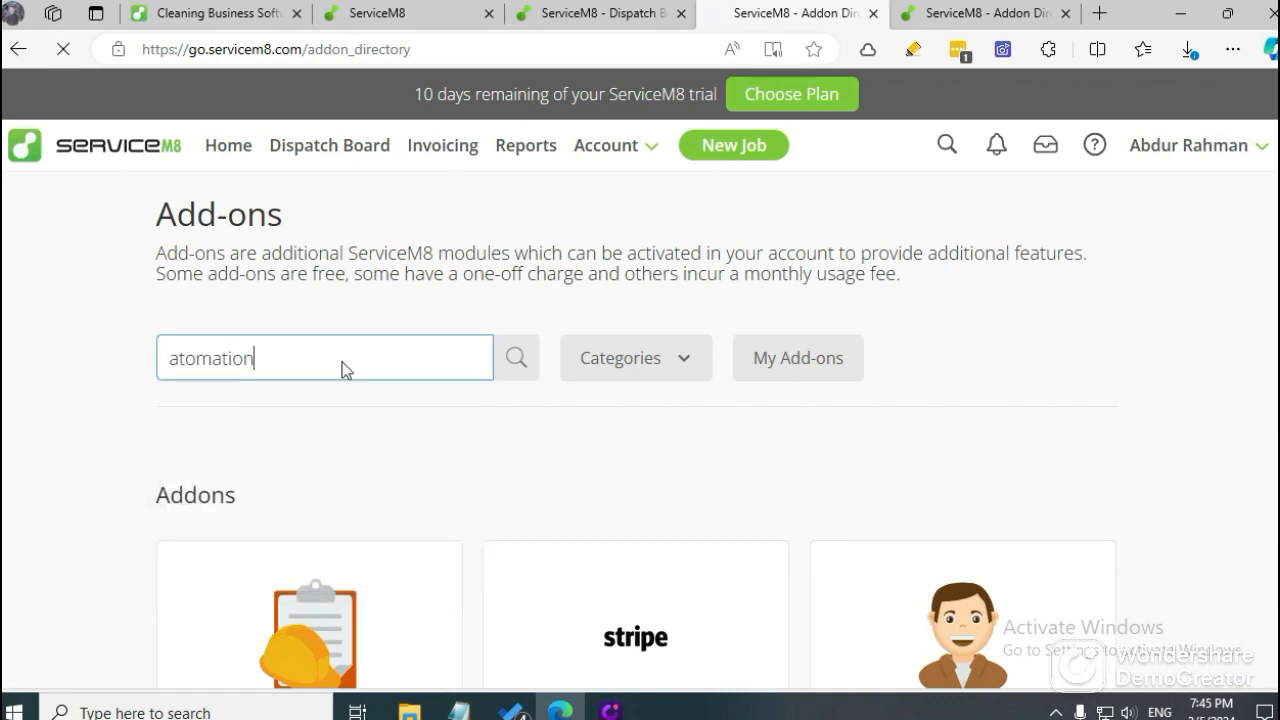
{"action": "key", "text": "Return"}
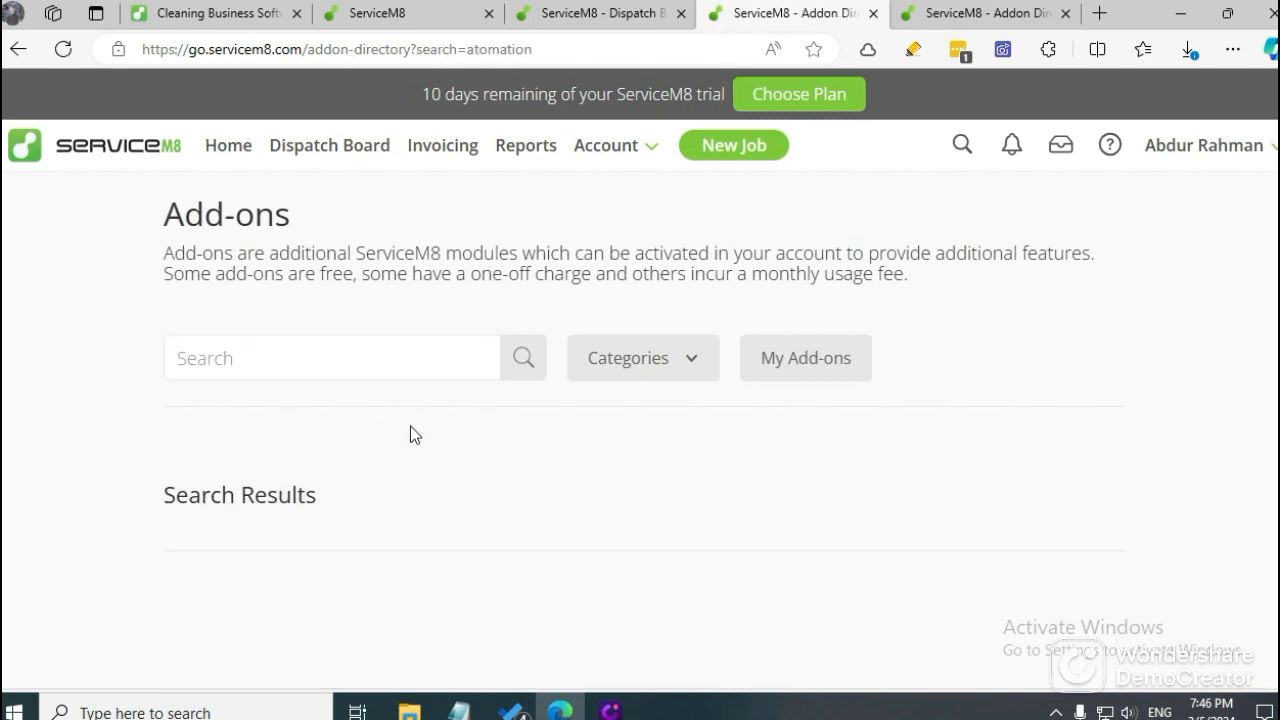
Search the add-on directory for "automation".
{"action": "left_click", "coordinate": [332, 366]}
{"action": "type", "text": "auto"}
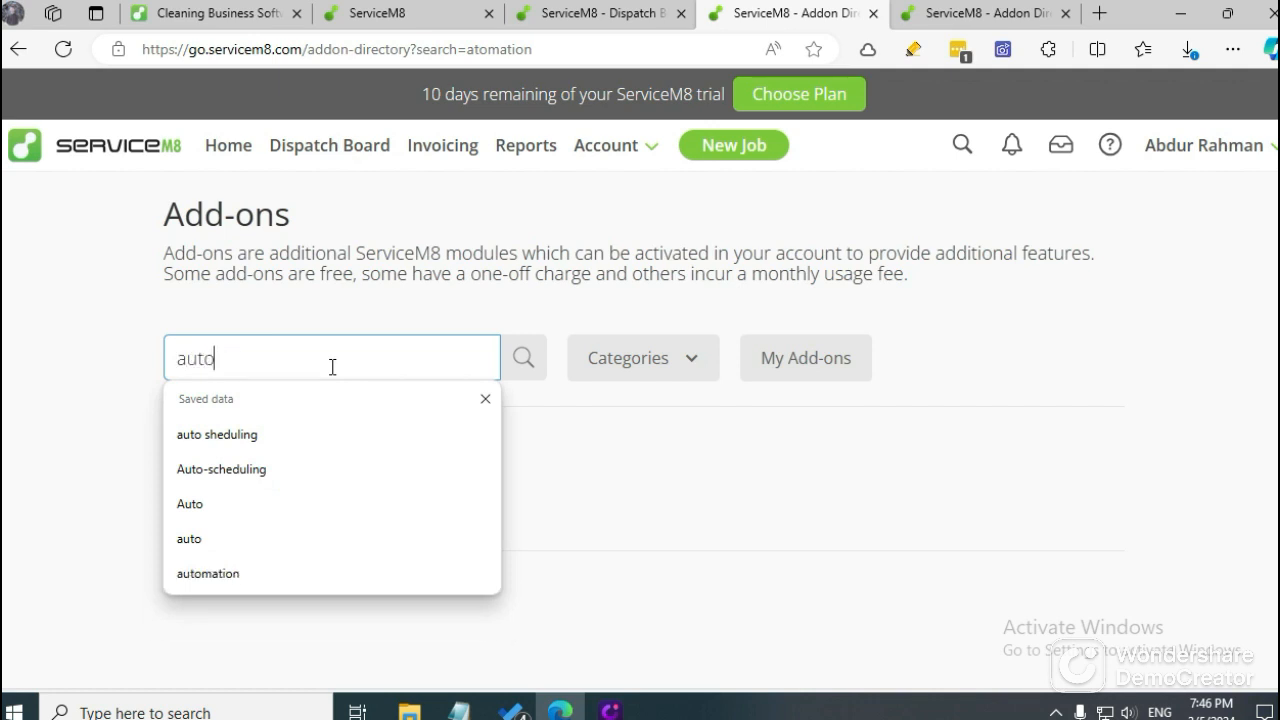
{"action": "type", "text": "mation"}
{"action": "key", "text": "Return"}
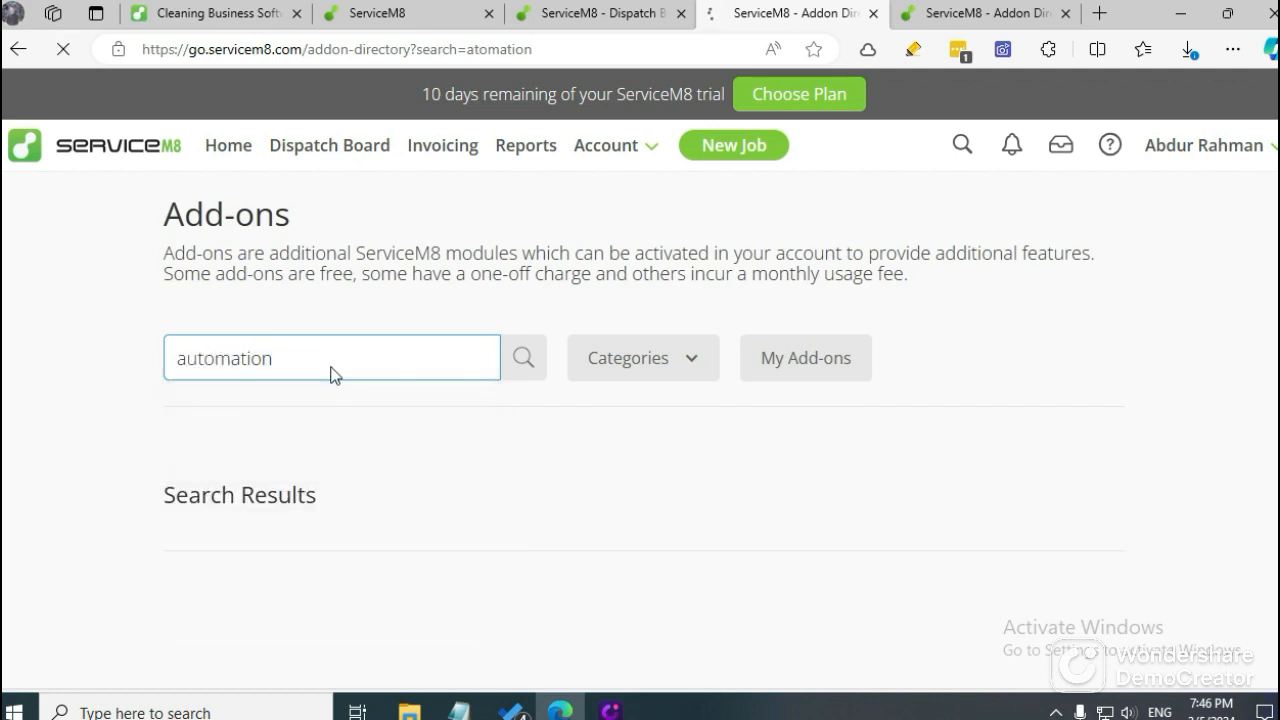
Activate the free Automation add-on from its details page and open its settings.
{"action": "scroll", "coordinate": [334, 376], "scroll_direction": "down", "scroll_amount": 4}
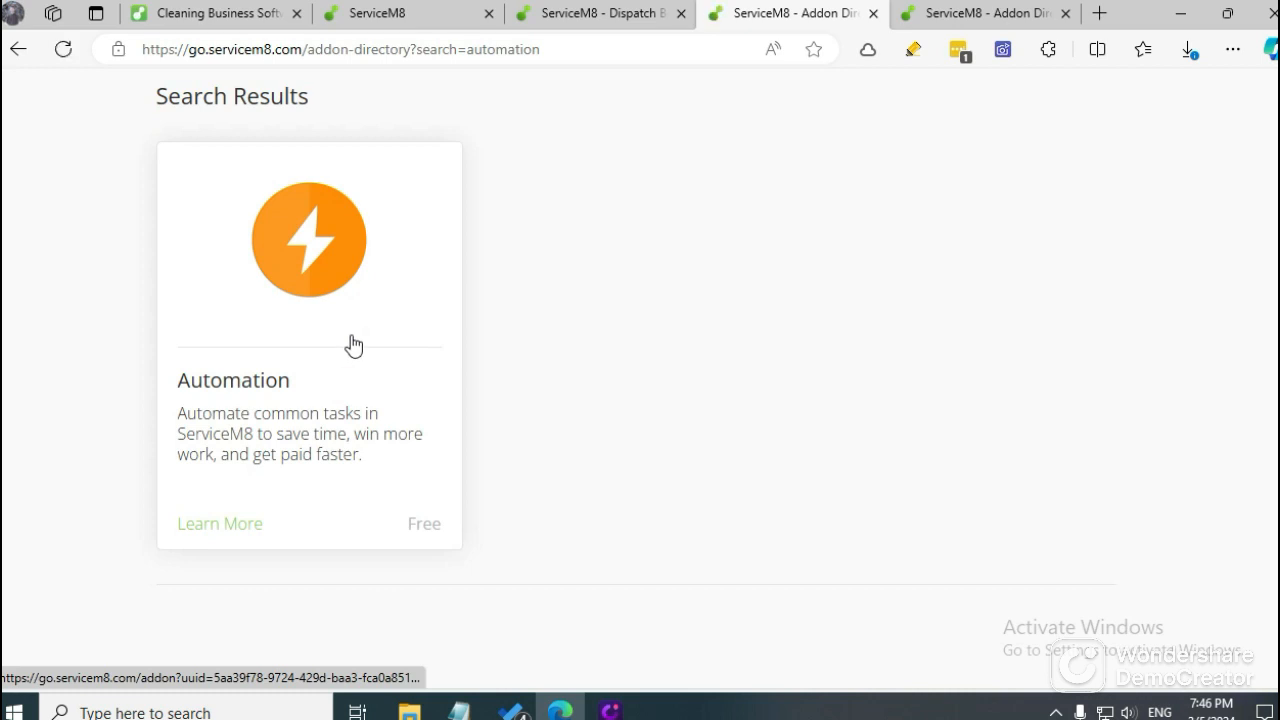
{"action": "left_click", "coordinate": [352, 305]}
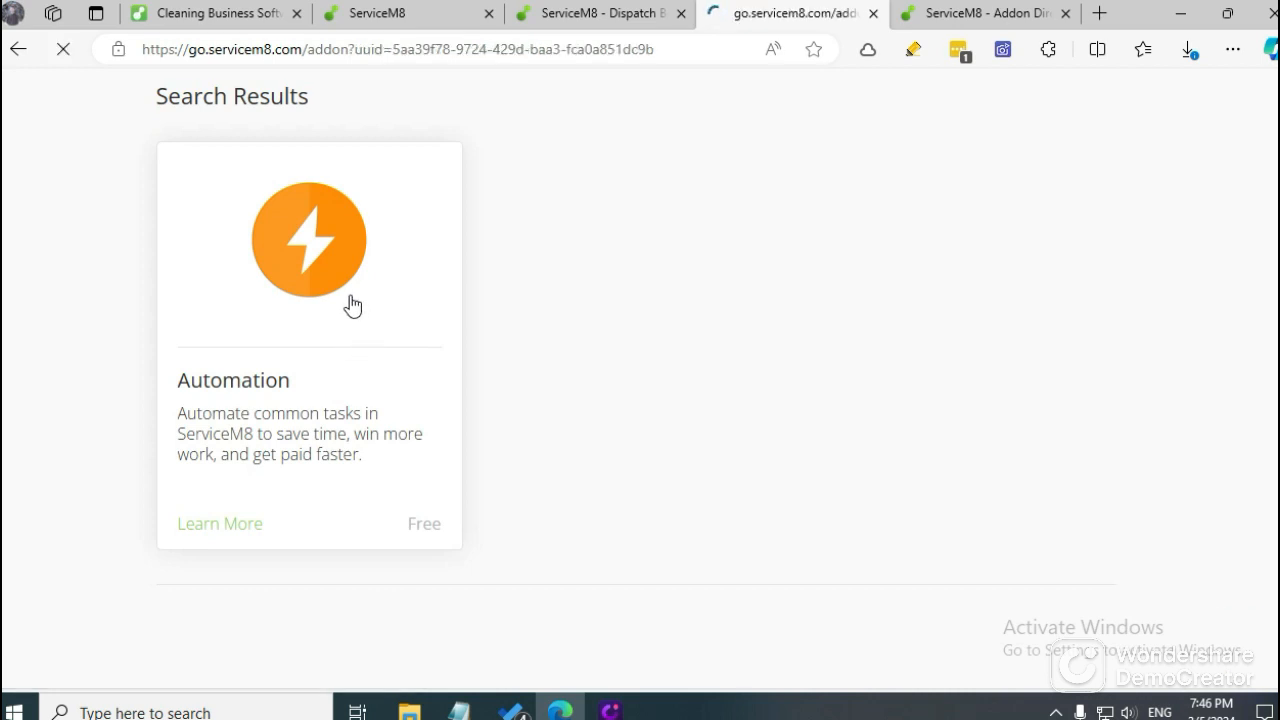
{"action": "left_click", "coordinate": [1033, 289]}
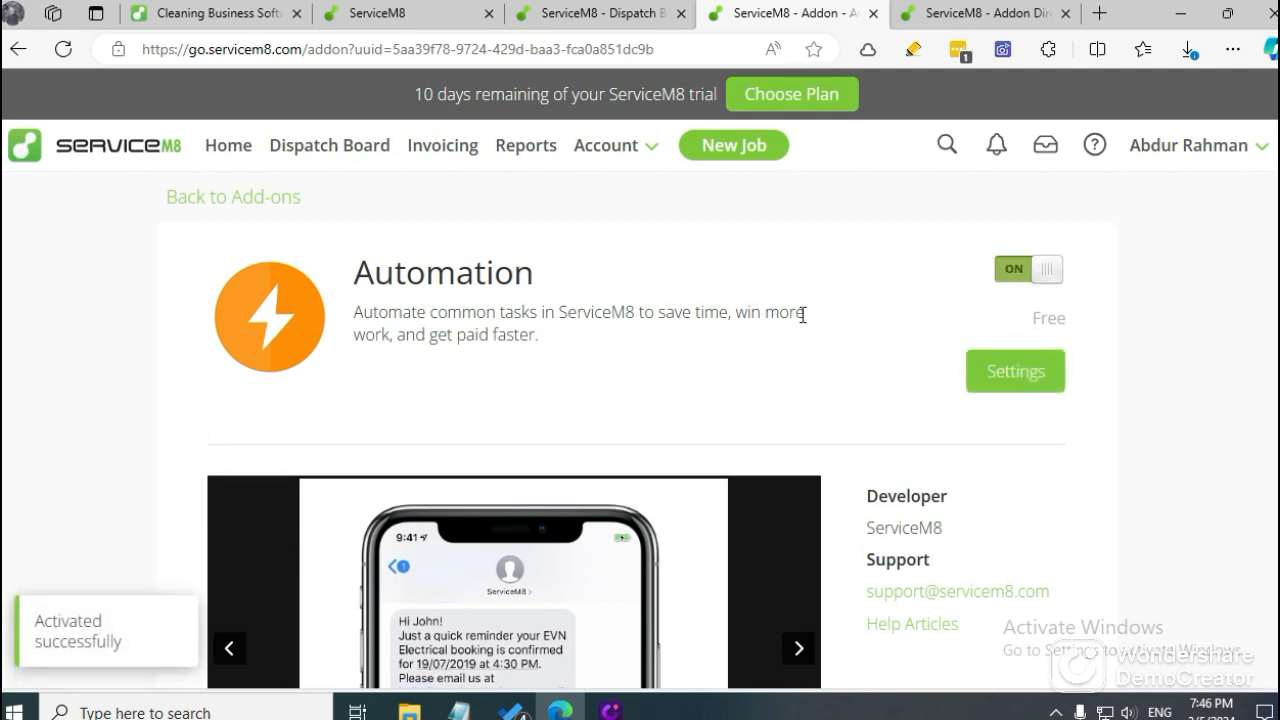
{"action": "left_click", "coordinate": [1013, 382]}
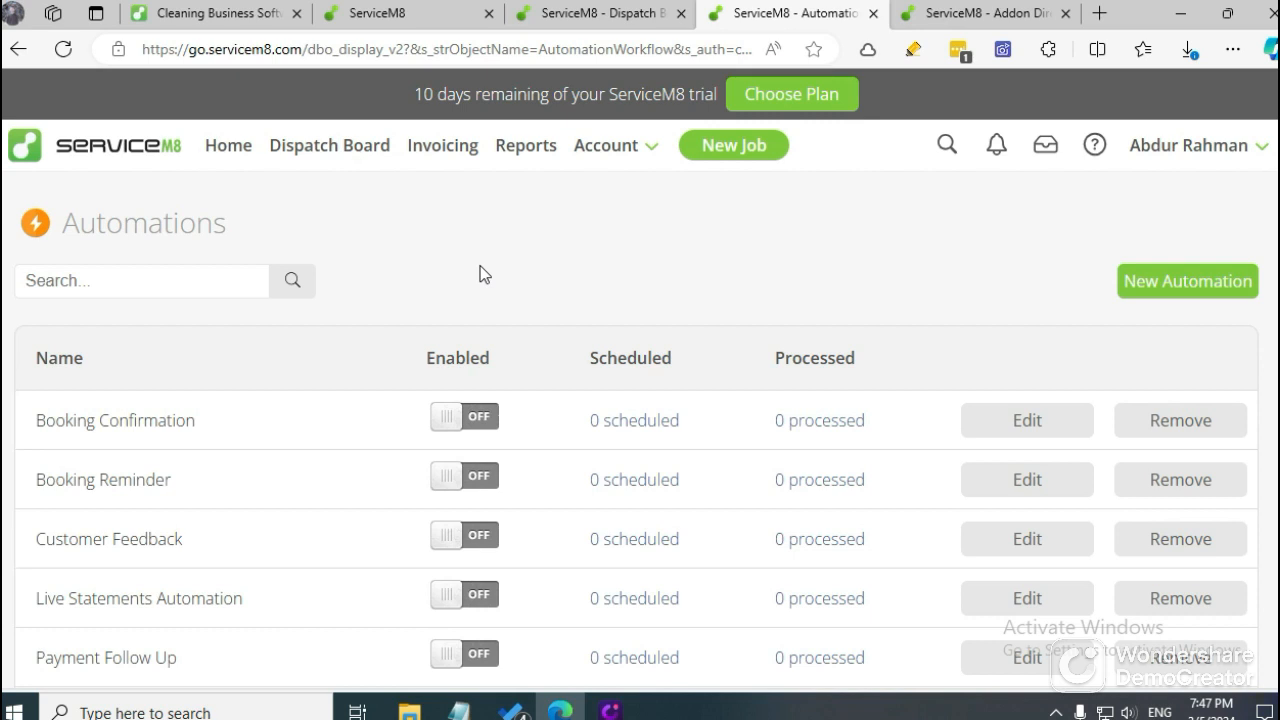
Enable the Booking Confirmation and Booking Reminder automations, and try to enable Customer Feedback as well.
{"action": "left_click", "coordinate": [492, 428]}
{"action": "scroll", "coordinate": [600, 268], "scroll_direction": "down", "scroll_amount": 2}
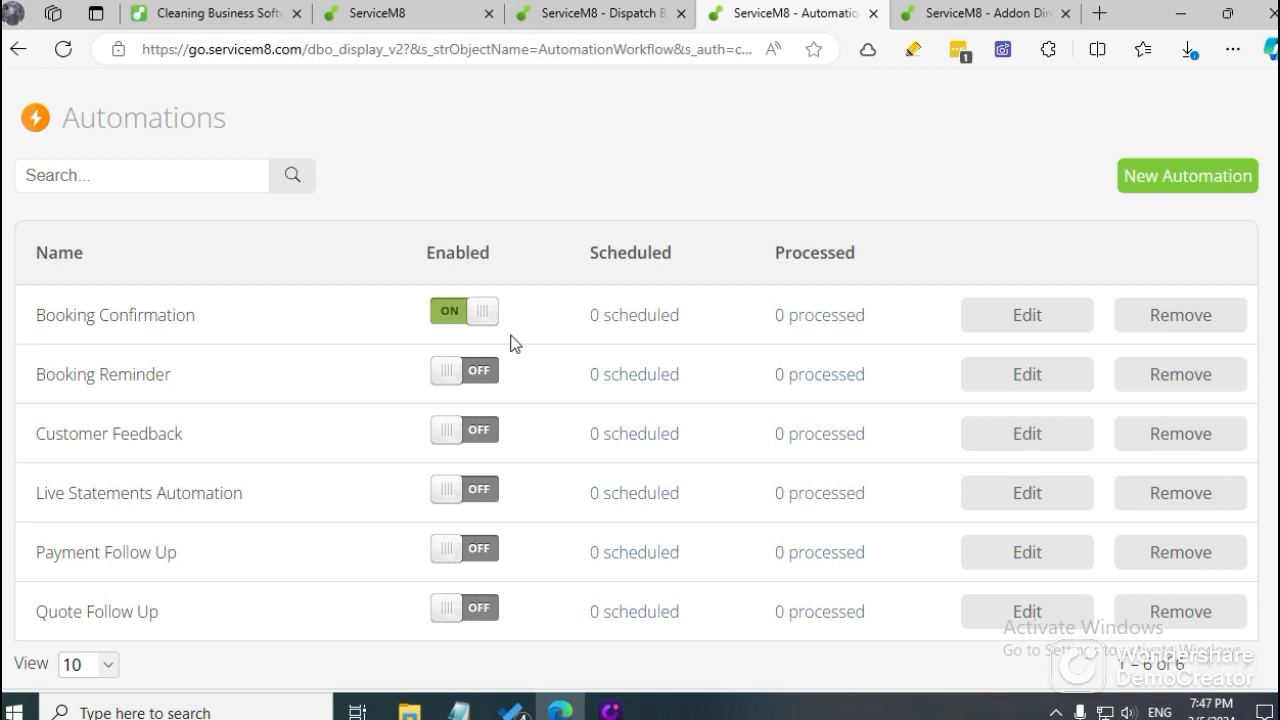
{"action": "left_click", "coordinate": [477, 373]}
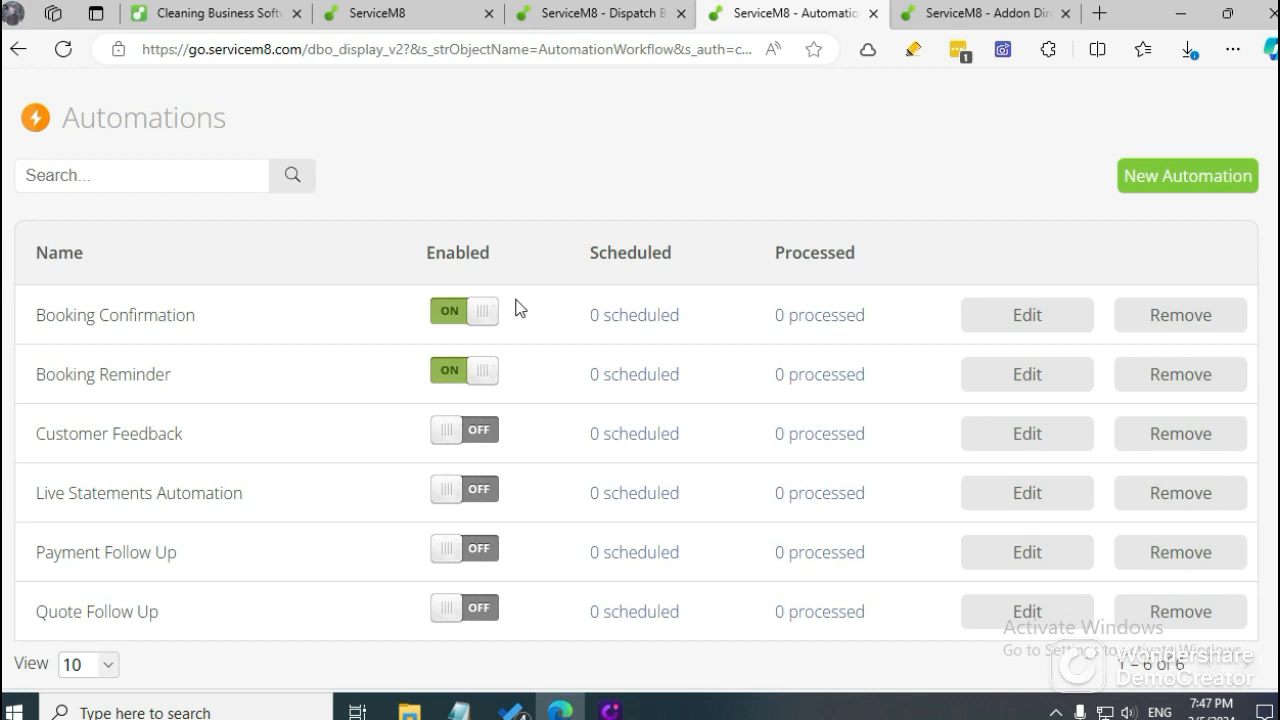
{"action": "left_click", "coordinate": [486, 436]}
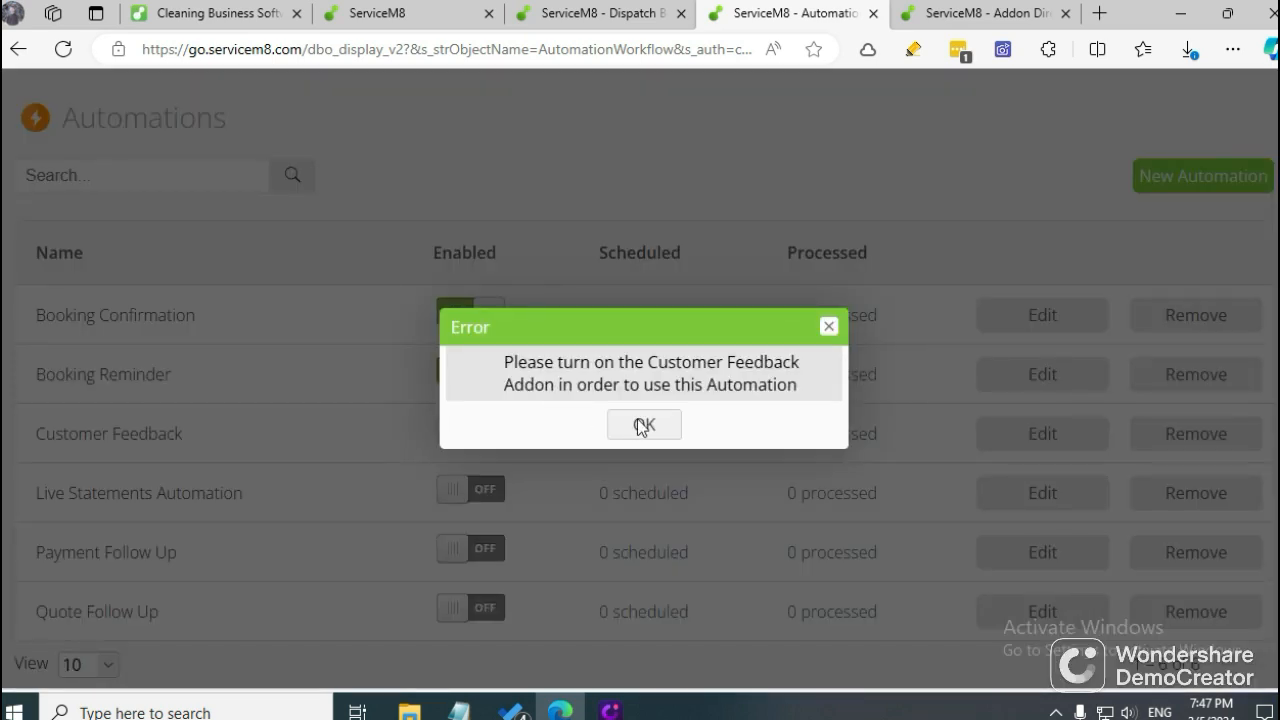
{"action": "left_click", "coordinate": [827, 328]}
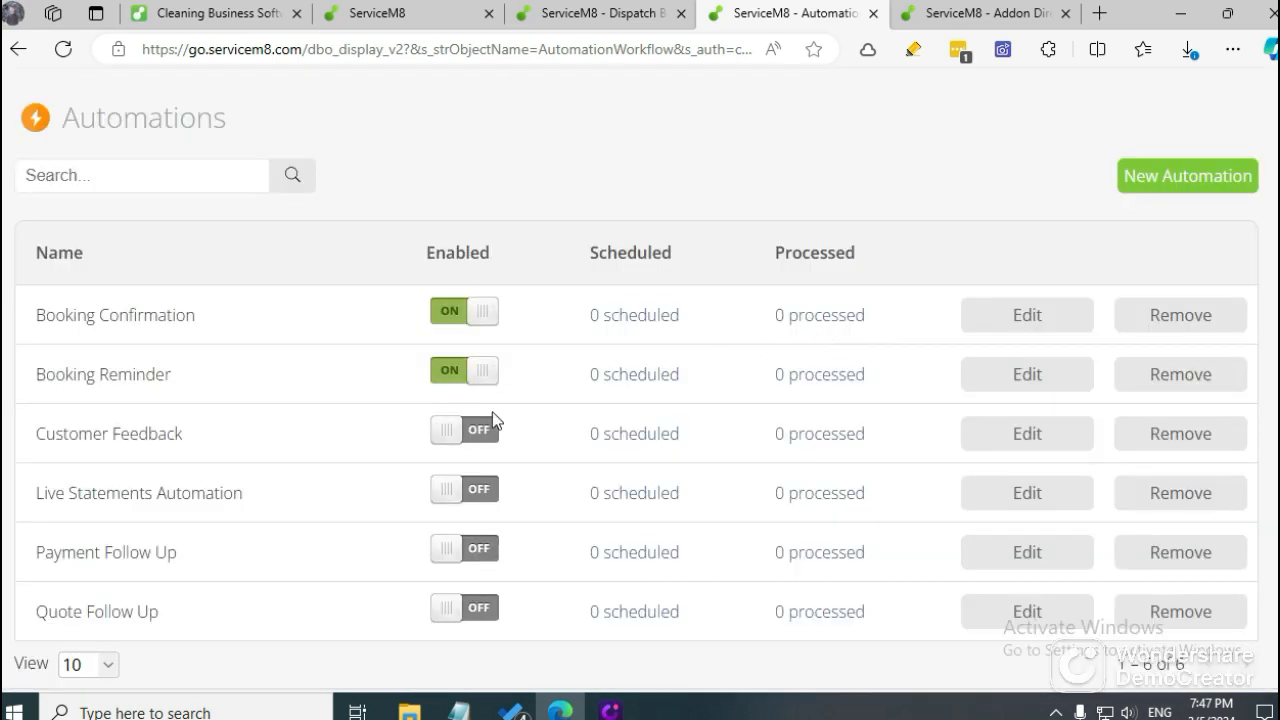
Enable the Live Statements Automation, Payment Follow Up and Quote Follow Up automations.
{"action": "left_click", "coordinate": [480, 493]}
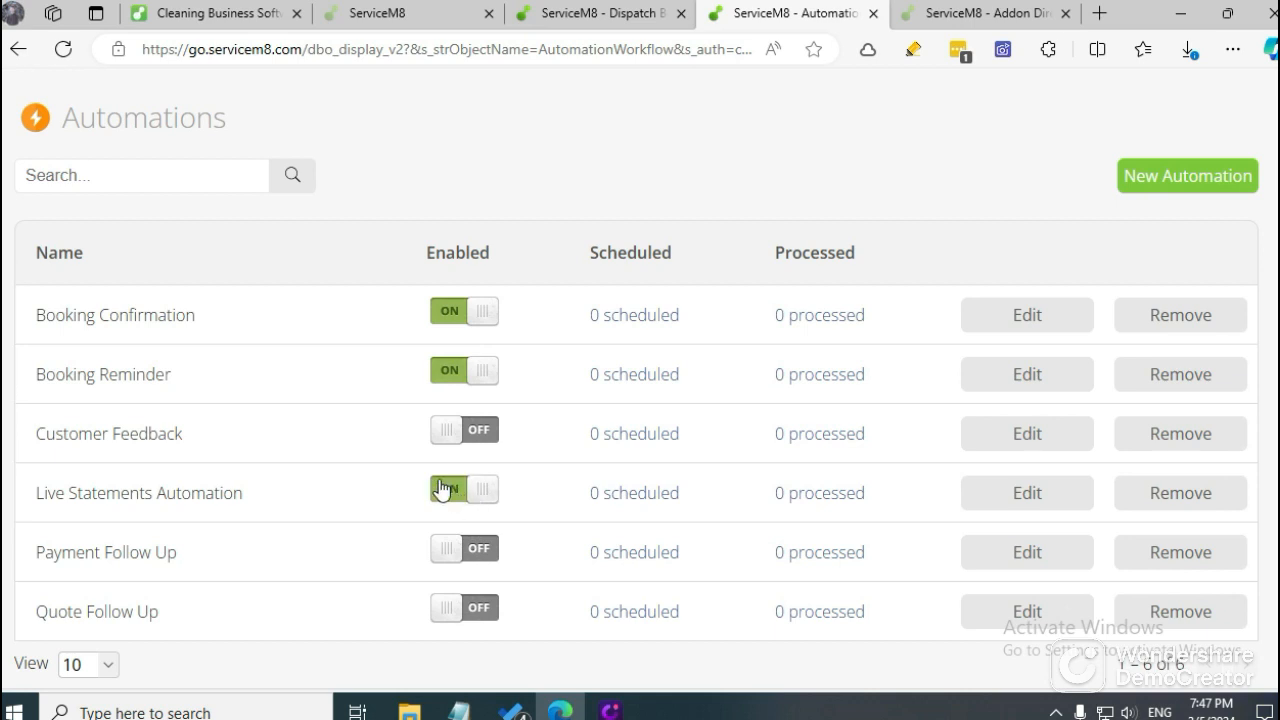
{"action": "left_click", "coordinate": [466, 556]}
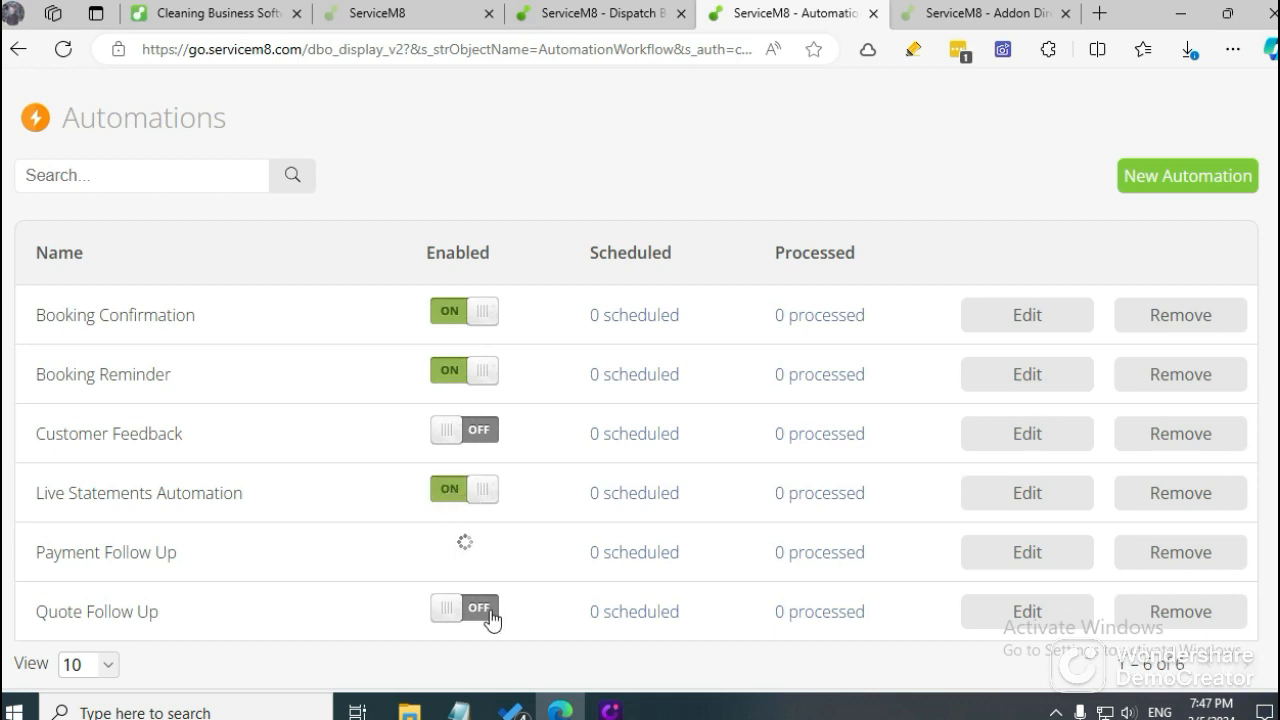
{"action": "left_click", "coordinate": [472, 612]}
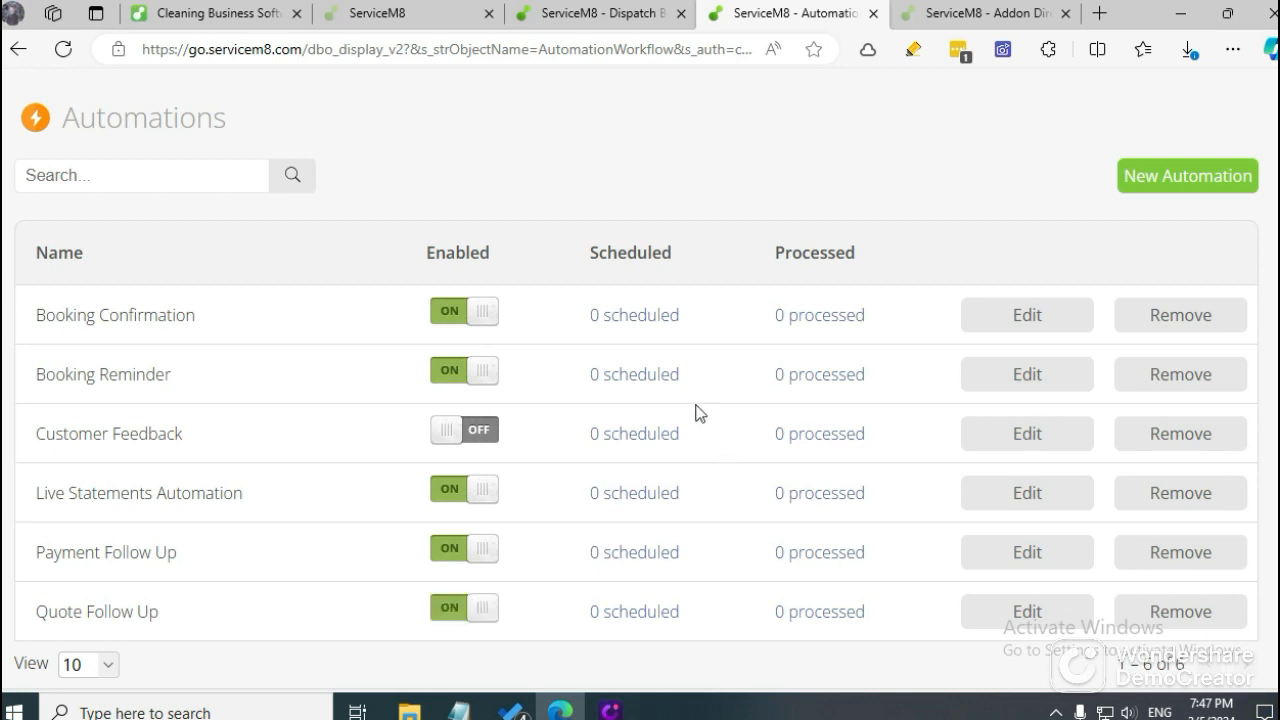
Edit the Booking Confirmation automation, keeping text message and email confirmations selected, and review its text message template.
{"action": "left_click", "coordinate": [1003, 317]}
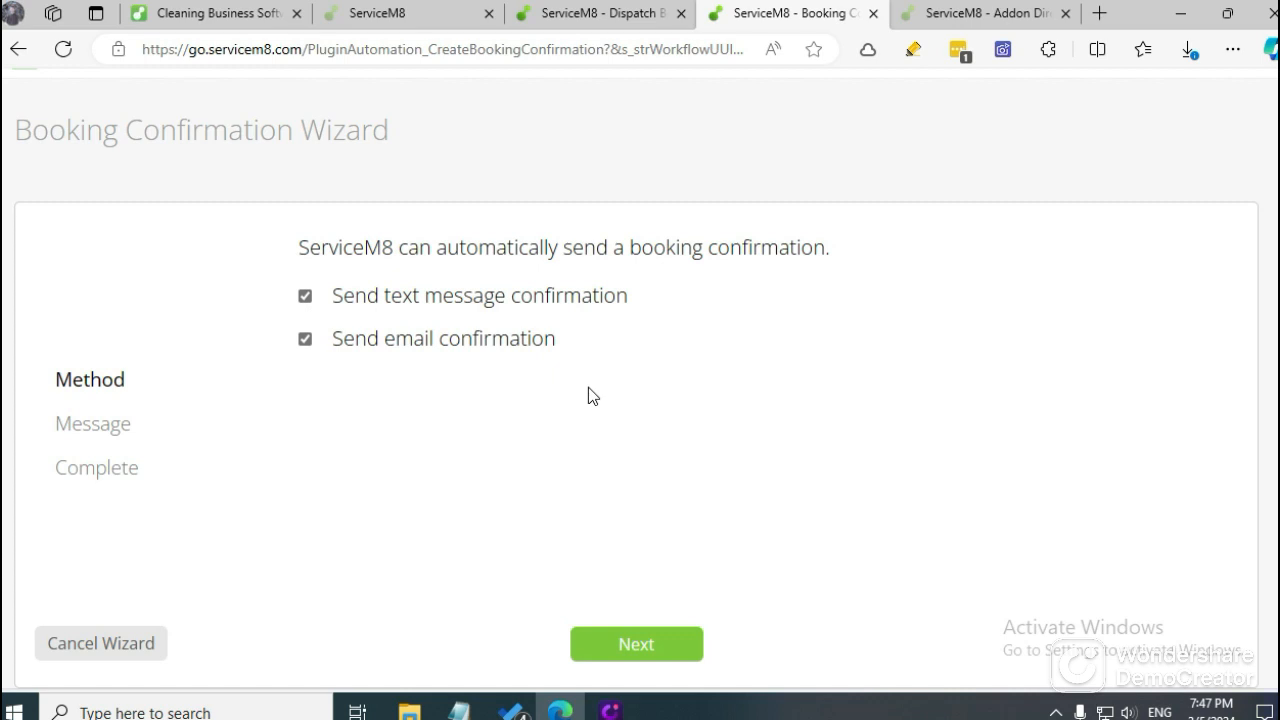
{"action": "left_click", "coordinate": [662, 650]}
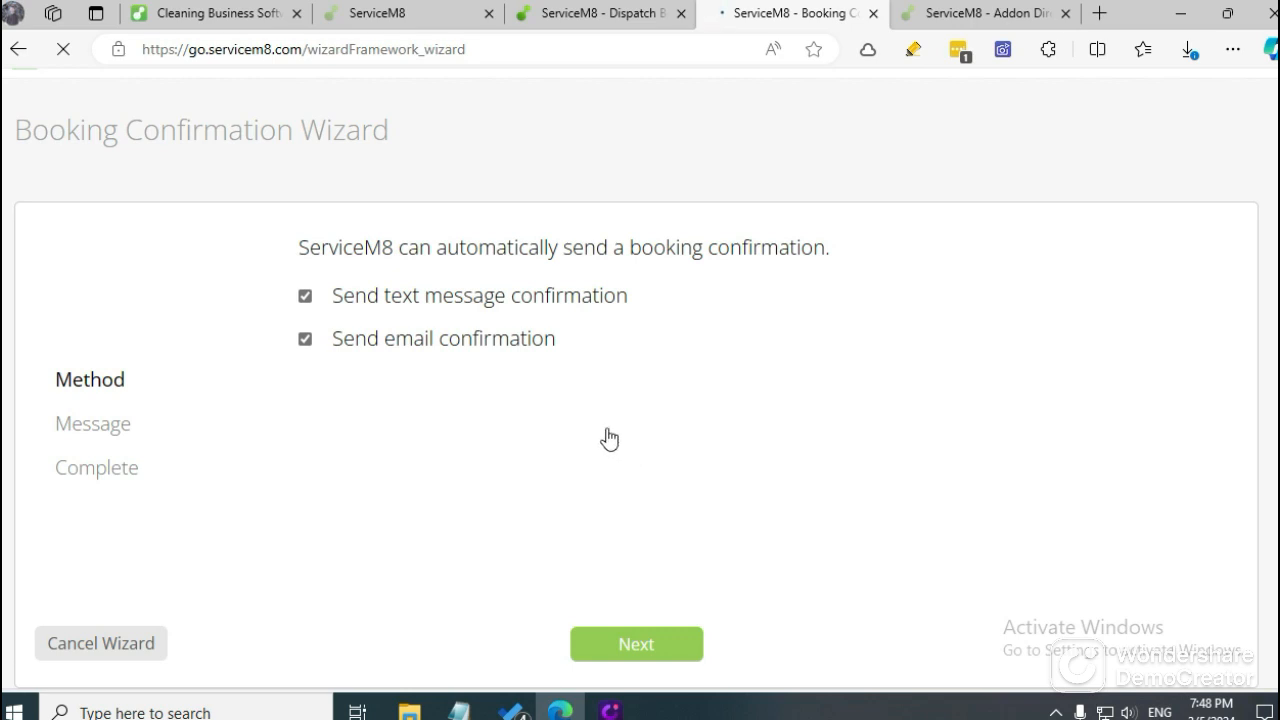
{"action": "scroll", "coordinate": [597, 434], "scroll_direction": "down", "scroll_amount": 2}
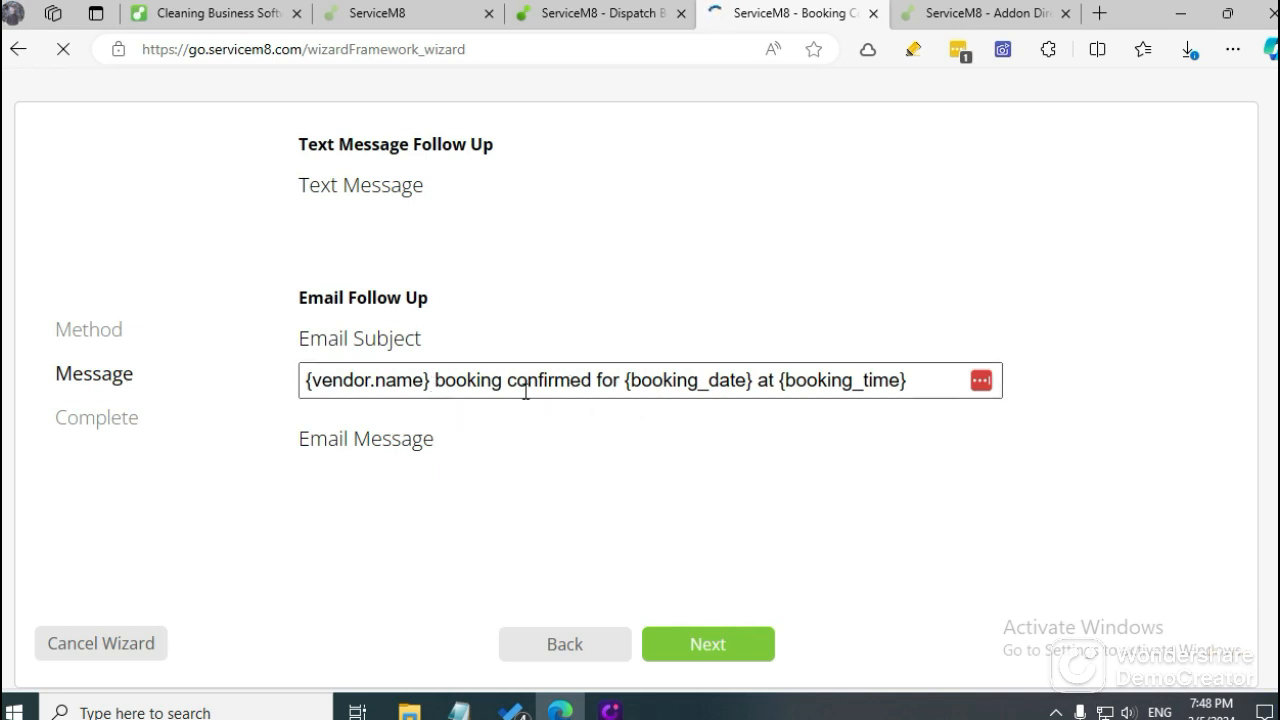
{"action": "scroll", "coordinate": [390, 408], "scroll_direction": "down", "scroll_amount": 2}
{"action": "scroll", "coordinate": [531, 400], "scroll_direction": "up", "scroll_amount": 4}
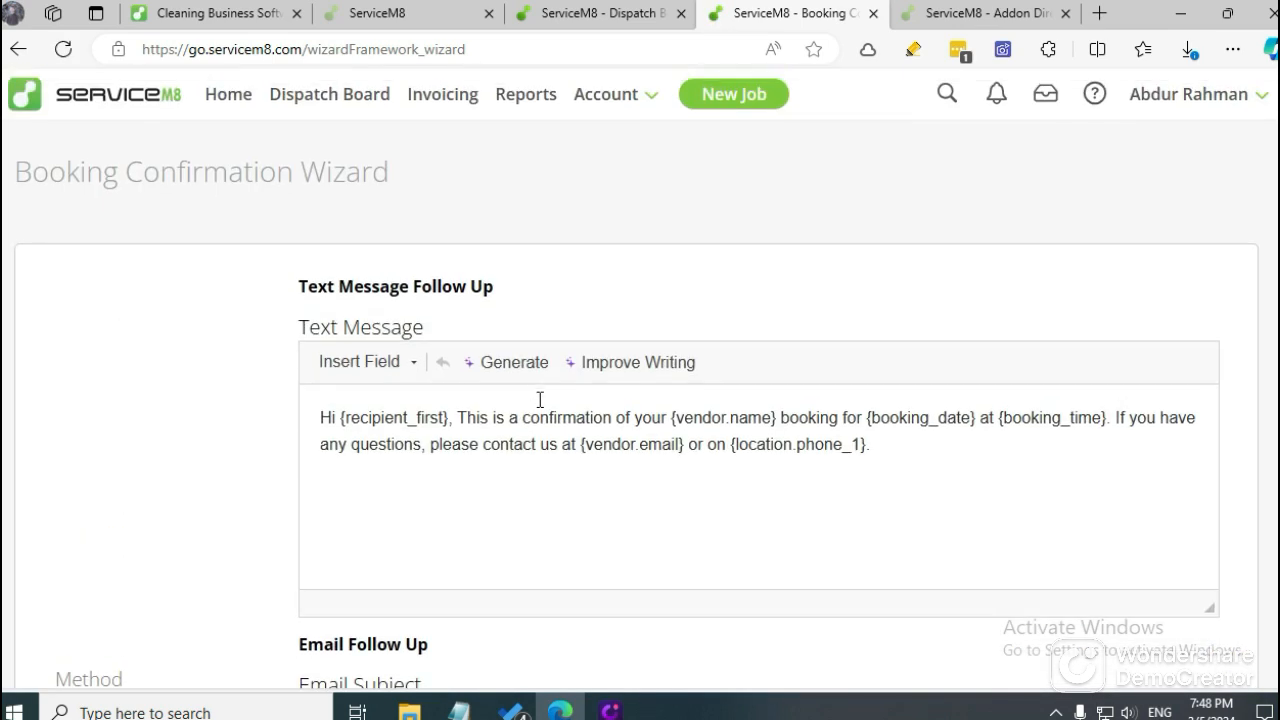
{"action": "triple_click", "coordinate": [540, 430]}
{"action": "scroll", "coordinate": [565, 390], "scroll_direction": "down", "scroll_amount": 3}
{"action": "scroll", "coordinate": [591, 356], "scroll_direction": "up", "scroll_amount": 3}
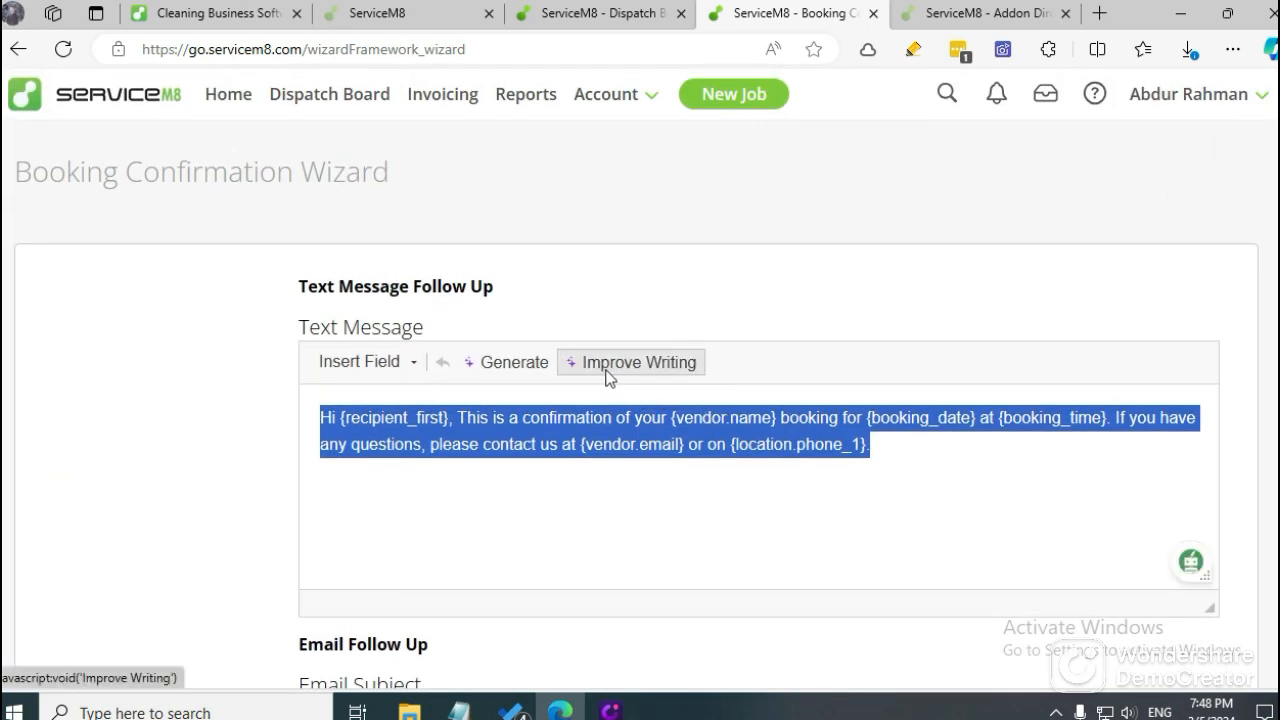
Review the email subject and message of the booking confirmation and finish the Booking Confirmation Wizard.
{"action": "scroll", "coordinate": [563, 376], "scroll_direction": "down", "scroll_amount": 3}
{"action": "scroll", "coordinate": [566, 390], "scroll_direction": "down", "scroll_amount": 2}
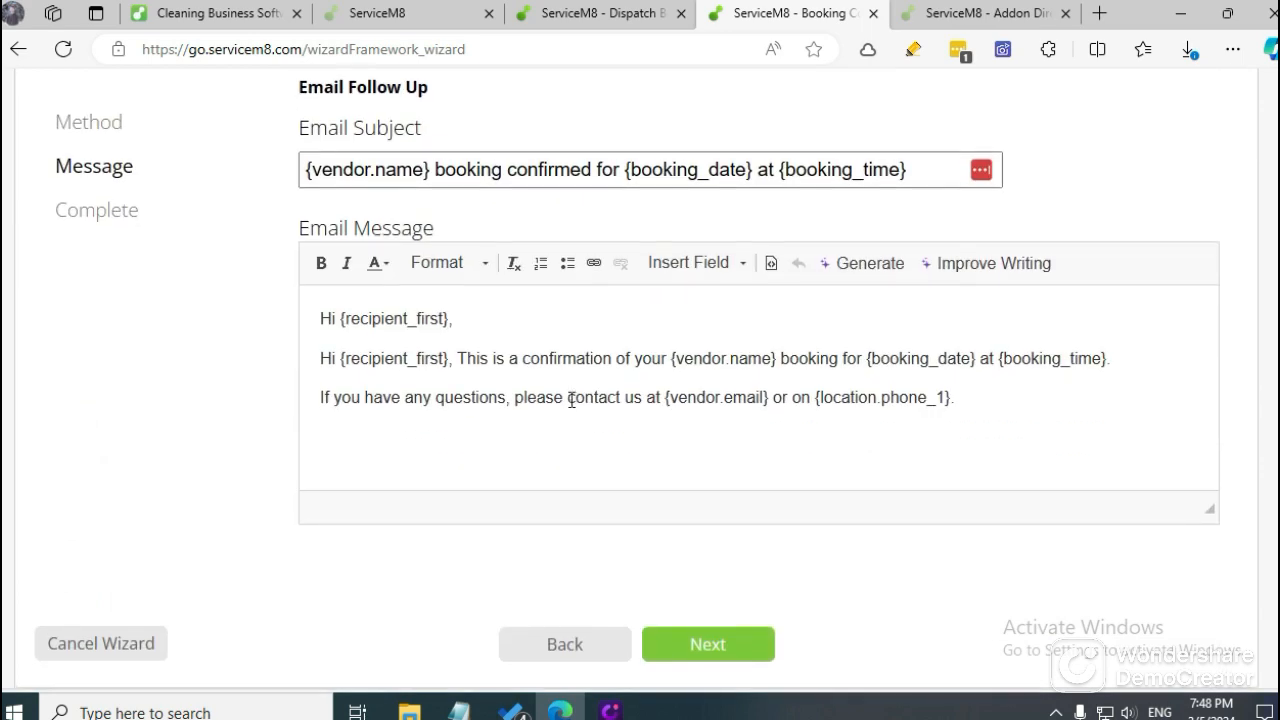
{"action": "left_click", "coordinate": [726, 637]}
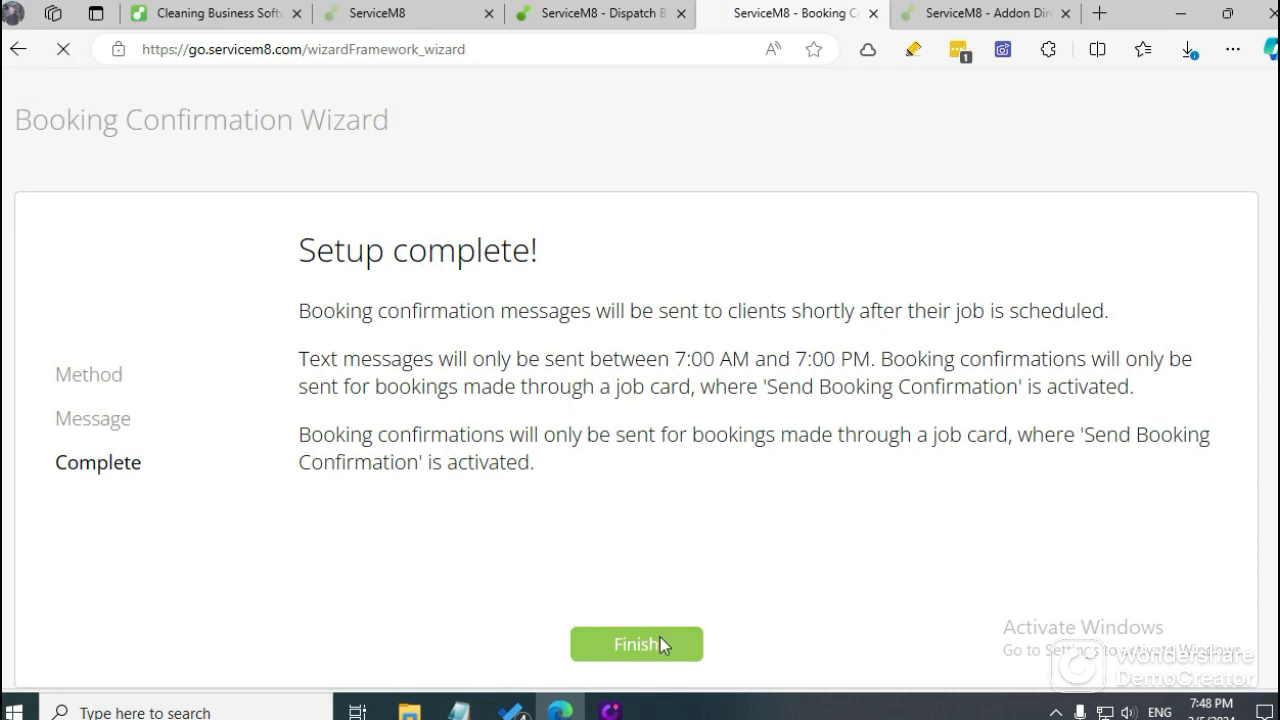
{"action": "left_click", "coordinate": [660, 643]}
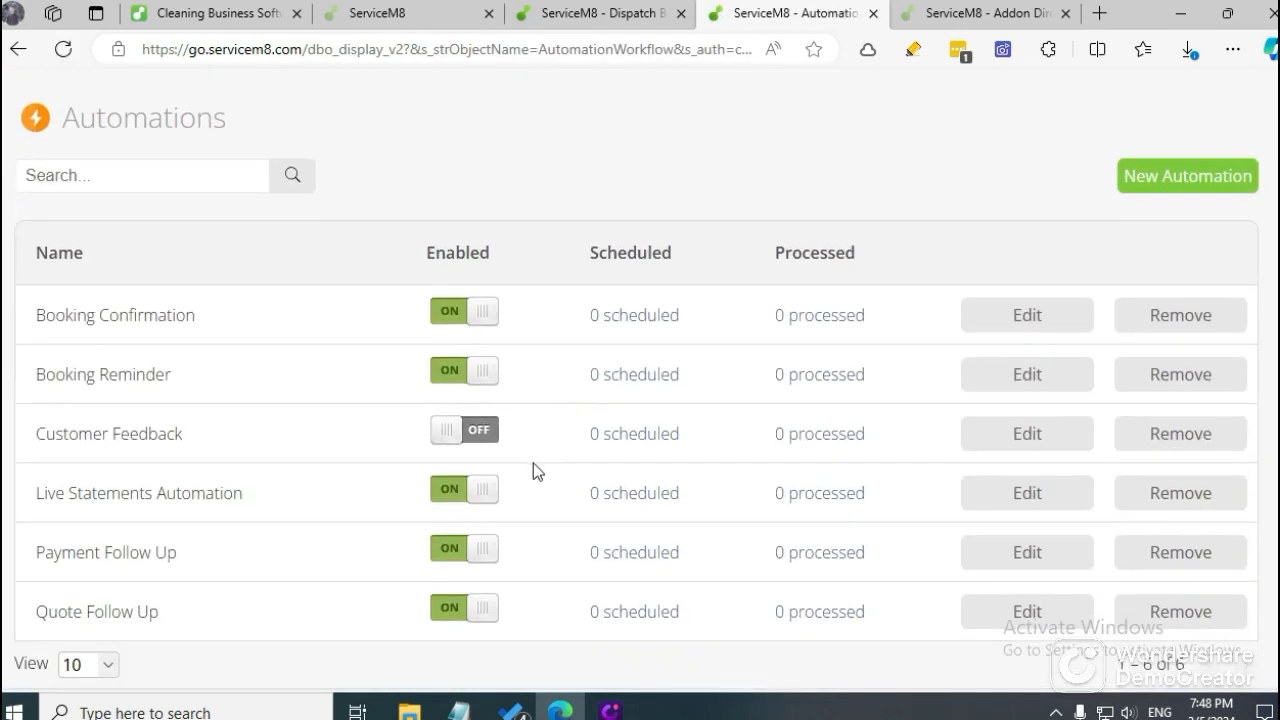
Edit the Booking Reminder automation and proceed to its delay settings with both text message and email reminders selected.
{"action": "left_click", "coordinate": [1024, 375]}
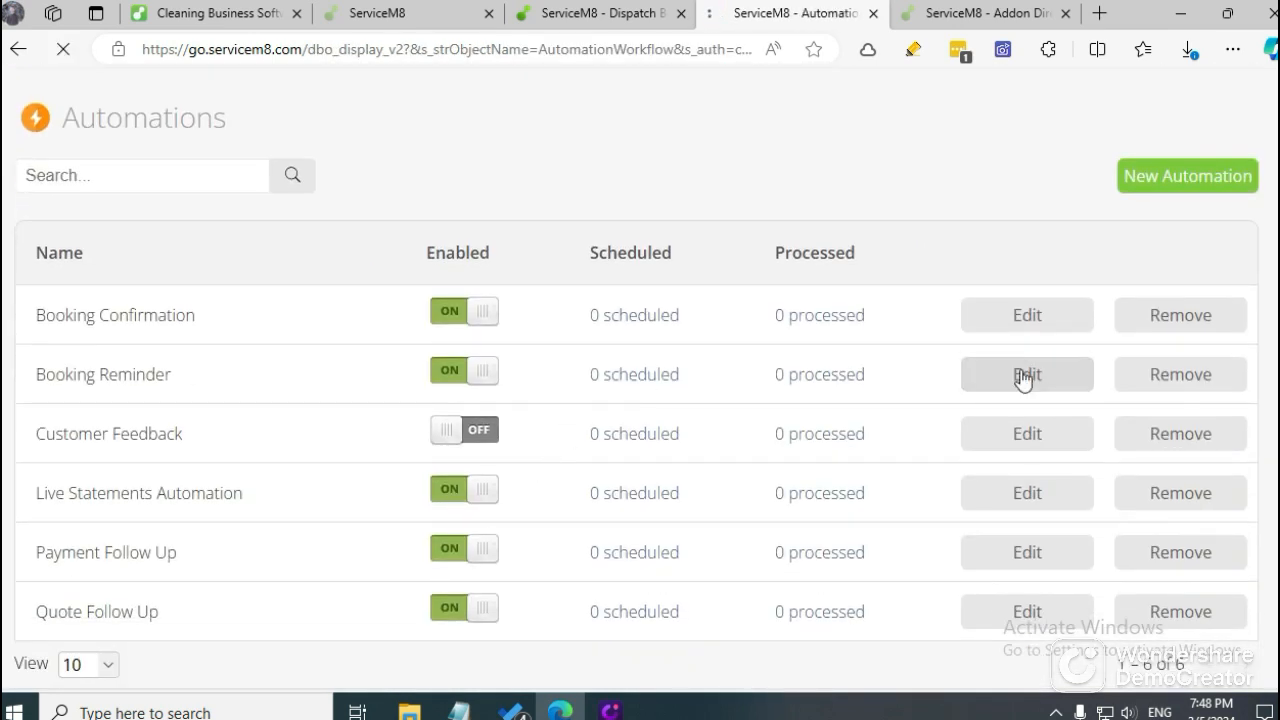
{"action": "left_click", "coordinate": [305, 389]}
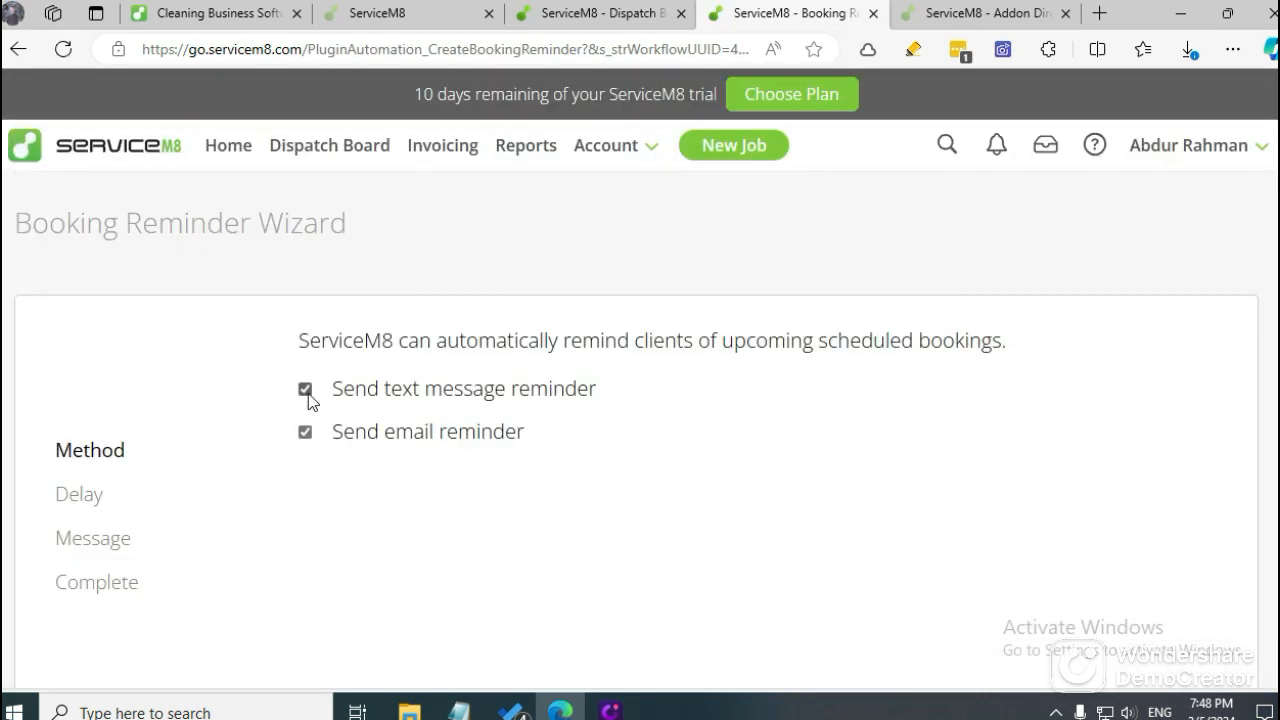
{"action": "scroll", "coordinate": [454, 466], "scroll_direction": "down", "scroll_amount": 1}
{"action": "left_click", "coordinate": [637, 652]}
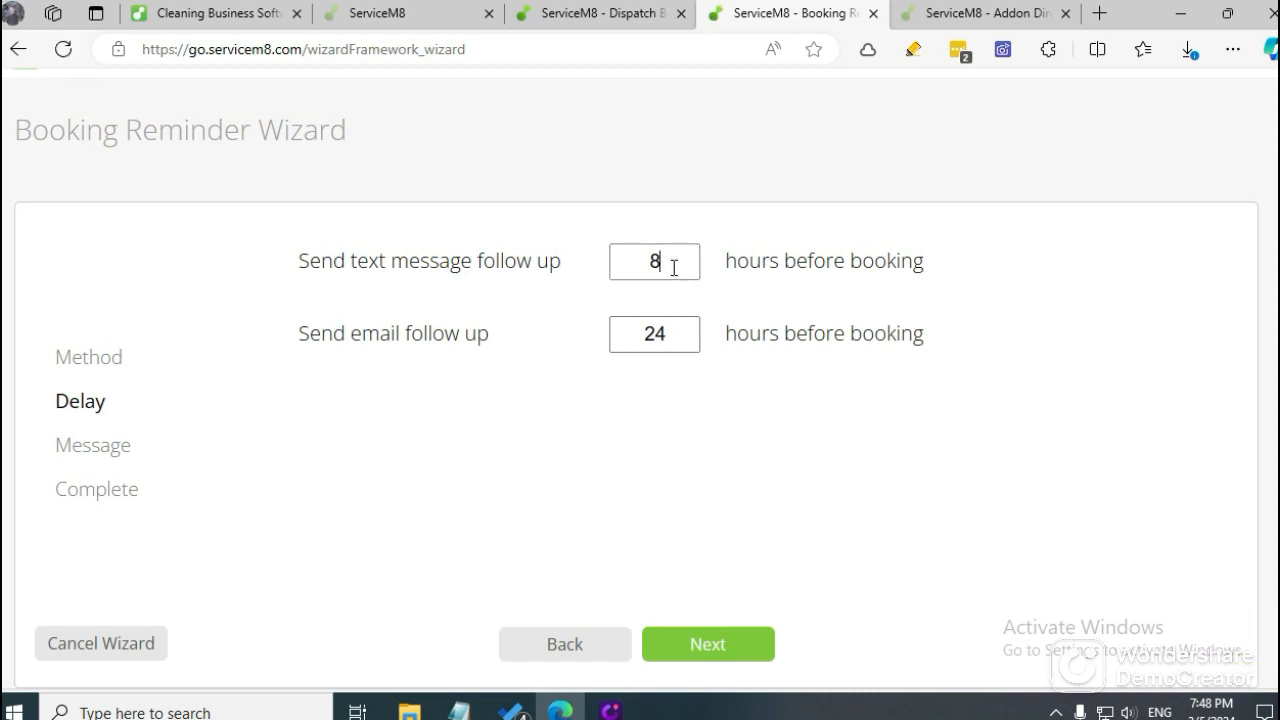
Set the text message follow up to 4 hours and the email follow up to 12 hours before booking.
{"action": "left_click_drag", "start_coordinate": [675, 268], "coordinate": [645, 267]}
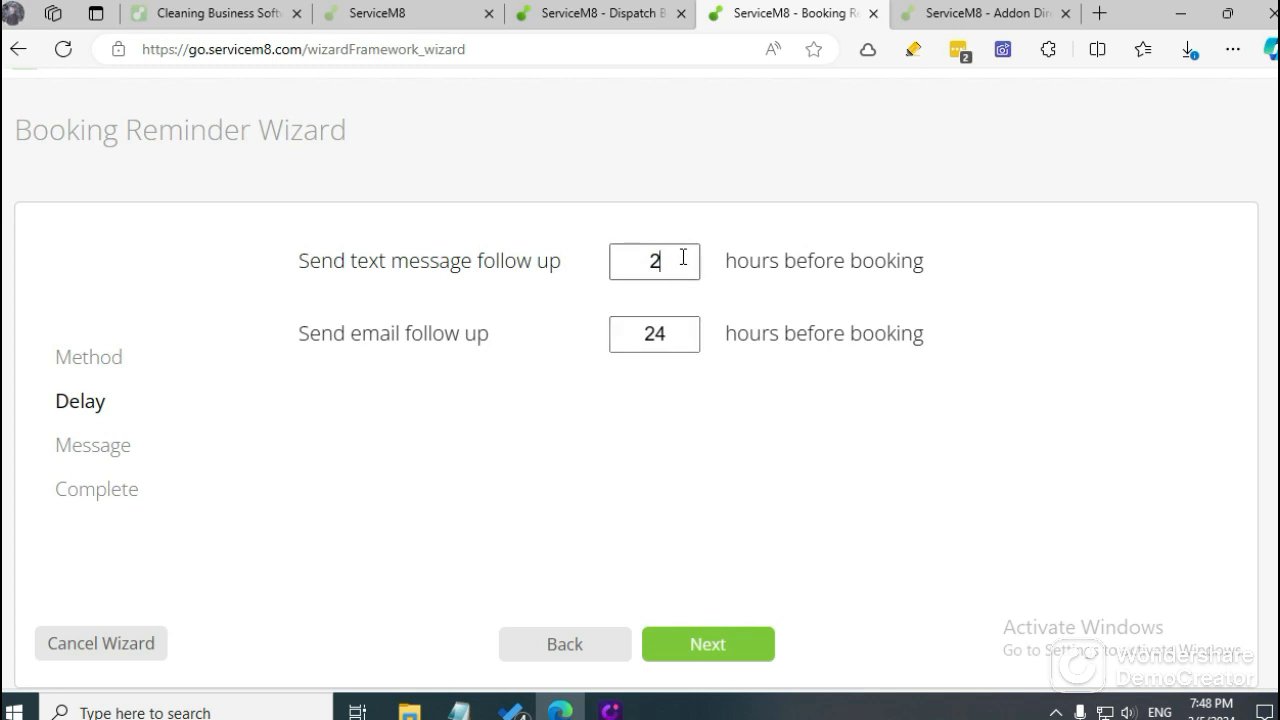
{"action": "left_click_drag", "start_coordinate": [679, 258], "coordinate": [611, 272]}
{"action": "left_click", "coordinate": [663, 337]}
{"action": "double_click", "coordinate": [665, 336]}
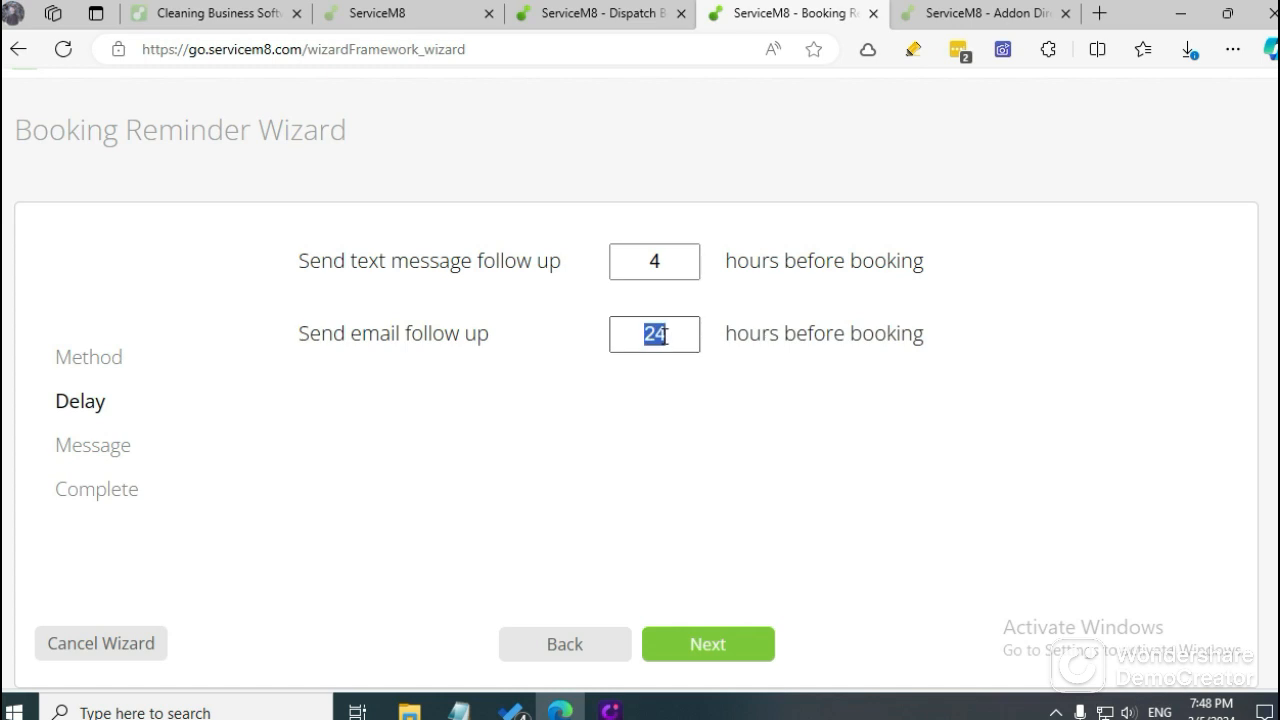
{"action": "type", "text": "12"}
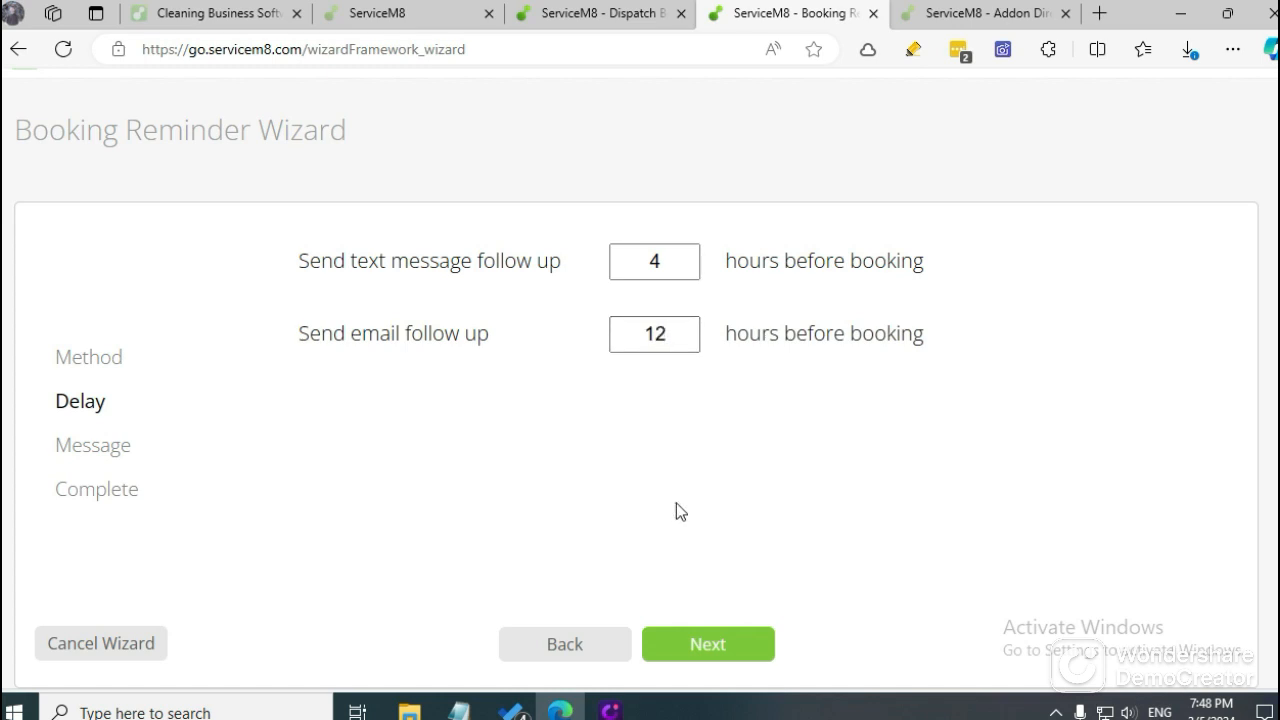
Review the booking reminder's text message, email subject and email message templates and finish the Booking Reminder Wizard.
{"action": "left_click", "coordinate": [707, 647]}
{"action": "scroll", "coordinate": [520, 488], "scroll_direction": "down", "scroll_amount": 2}
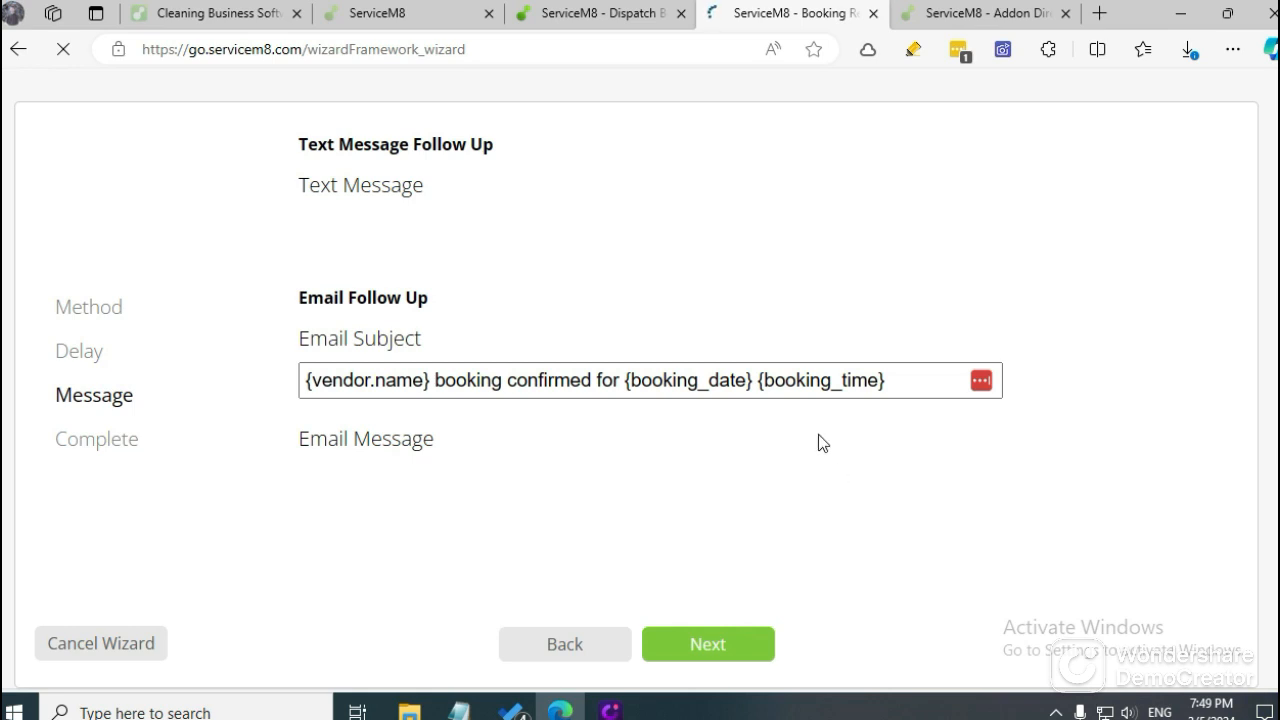
{"action": "left_click", "coordinate": [751, 383]}
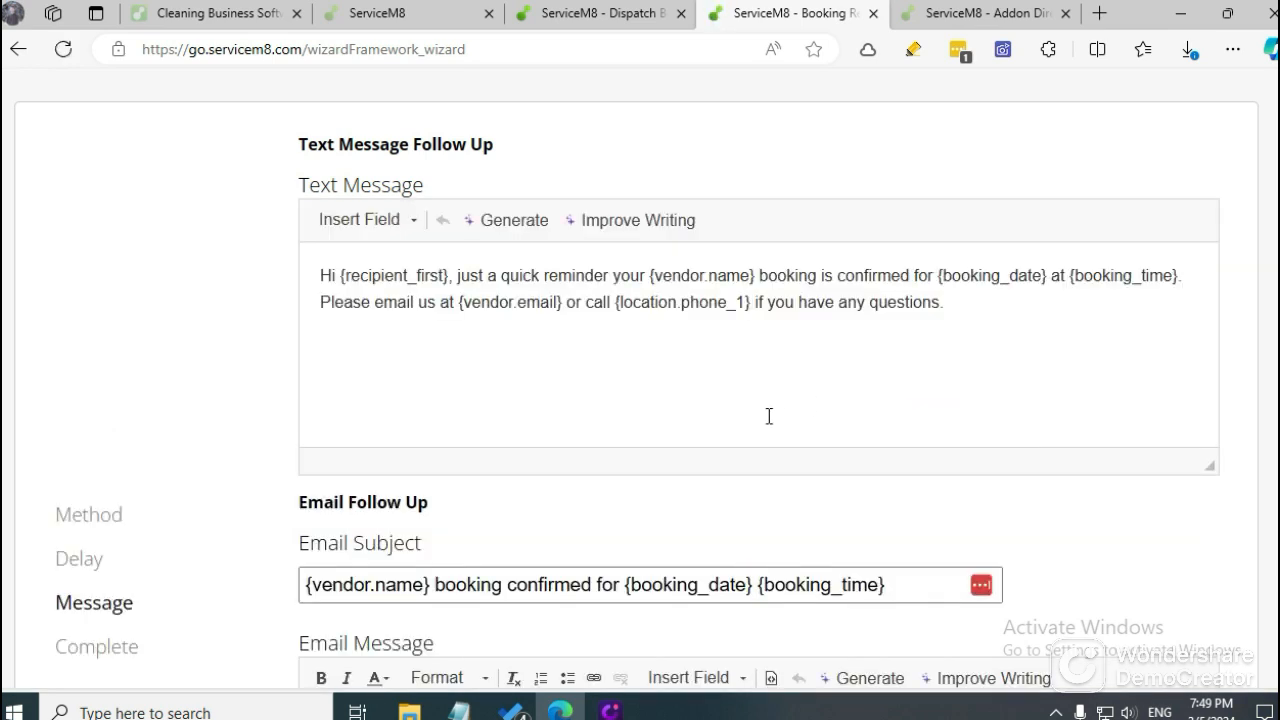
{"action": "scroll", "coordinate": [769, 416], "scroll_direction": "down", "scroll_amount": 3}
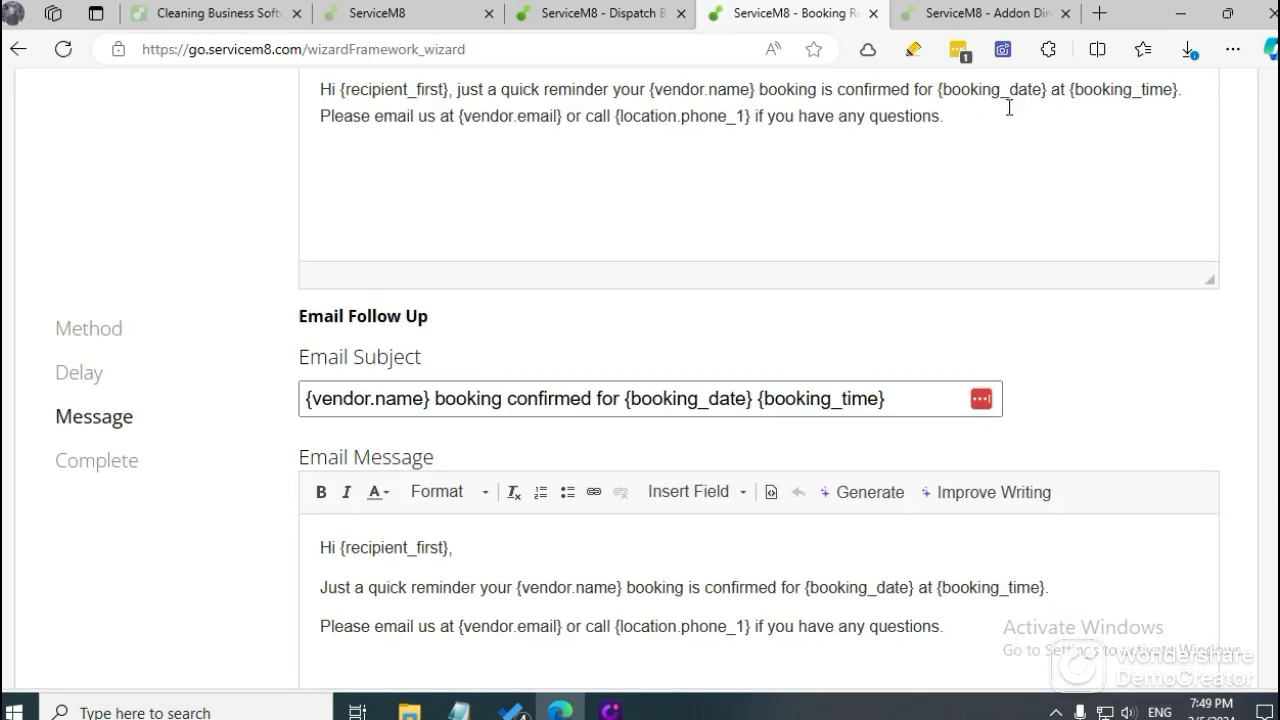
{"action": "scroll", "coordinate": [711, 274], "scroll_direction": "down", "scroll_amount": 3}
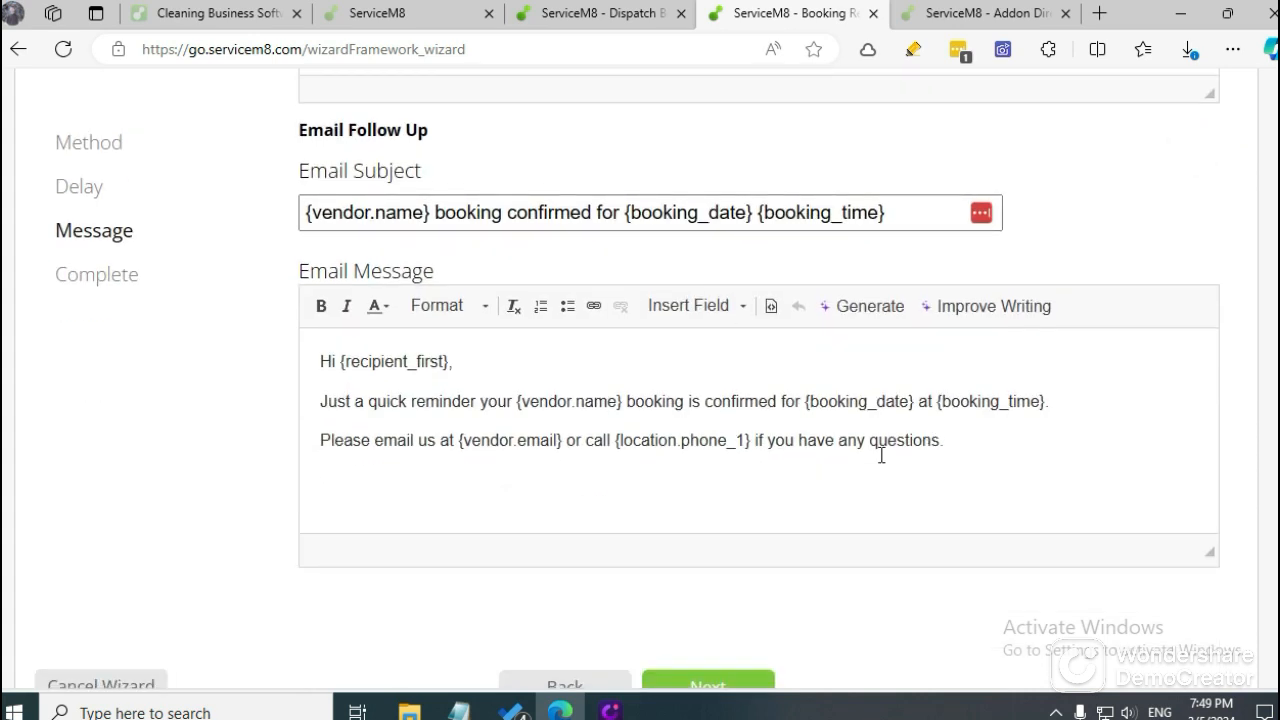
{"action": "double_click", "coordinate": [889, 441]}
{"action": "left_click", "coordinate": [437, 447]}
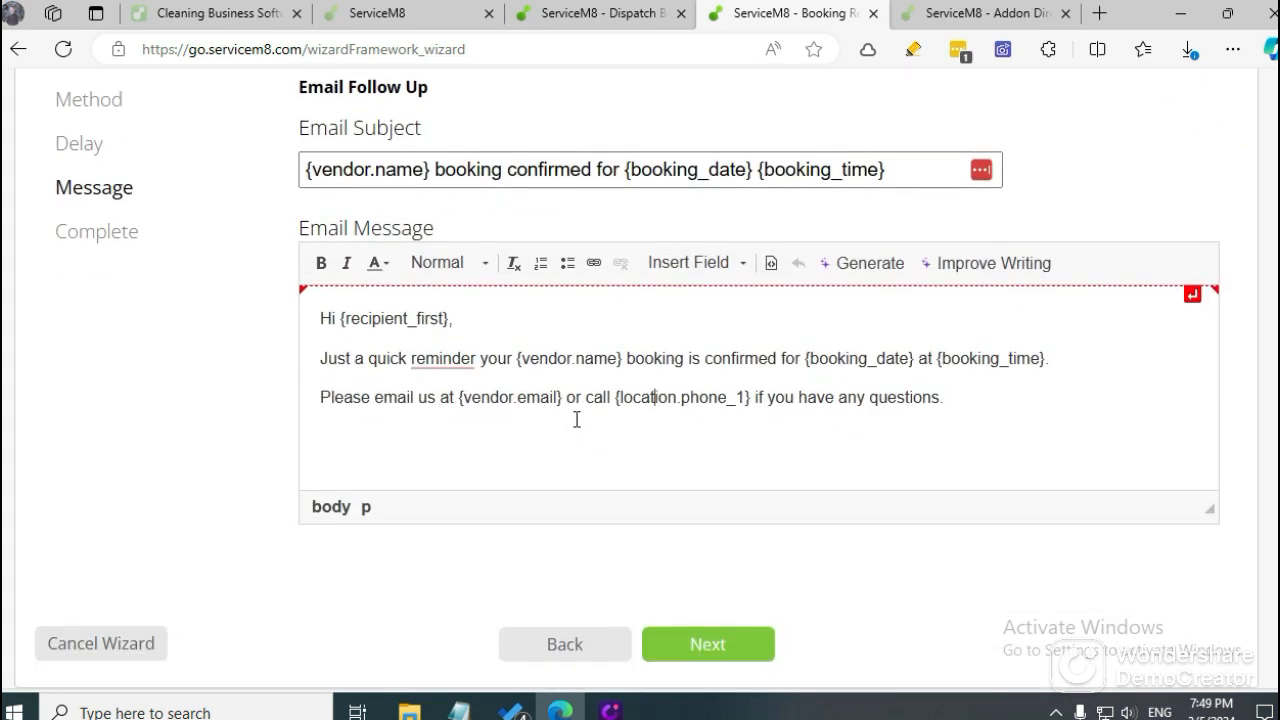
{"action": "scroll", "coordinate": [580, 420], "scroll_direction": "down", "scroll_amount": 1}
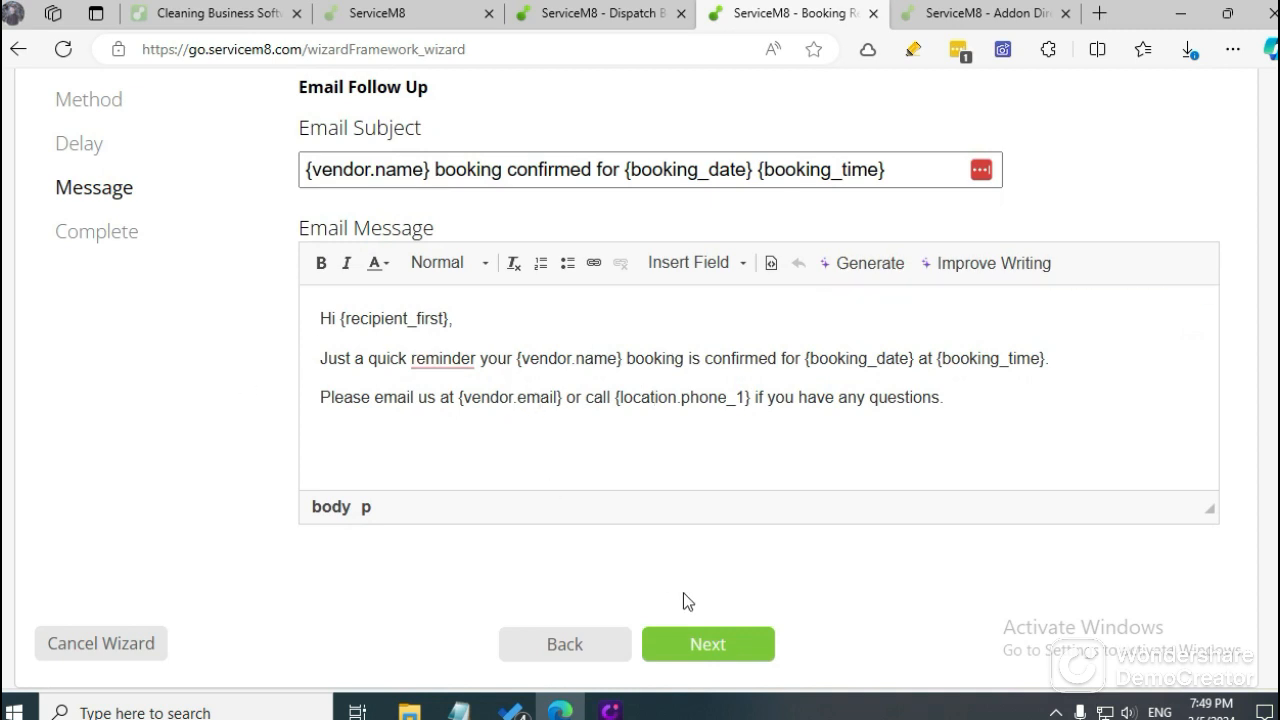
{"action": "left_click", "coordinate": [708, 645]}
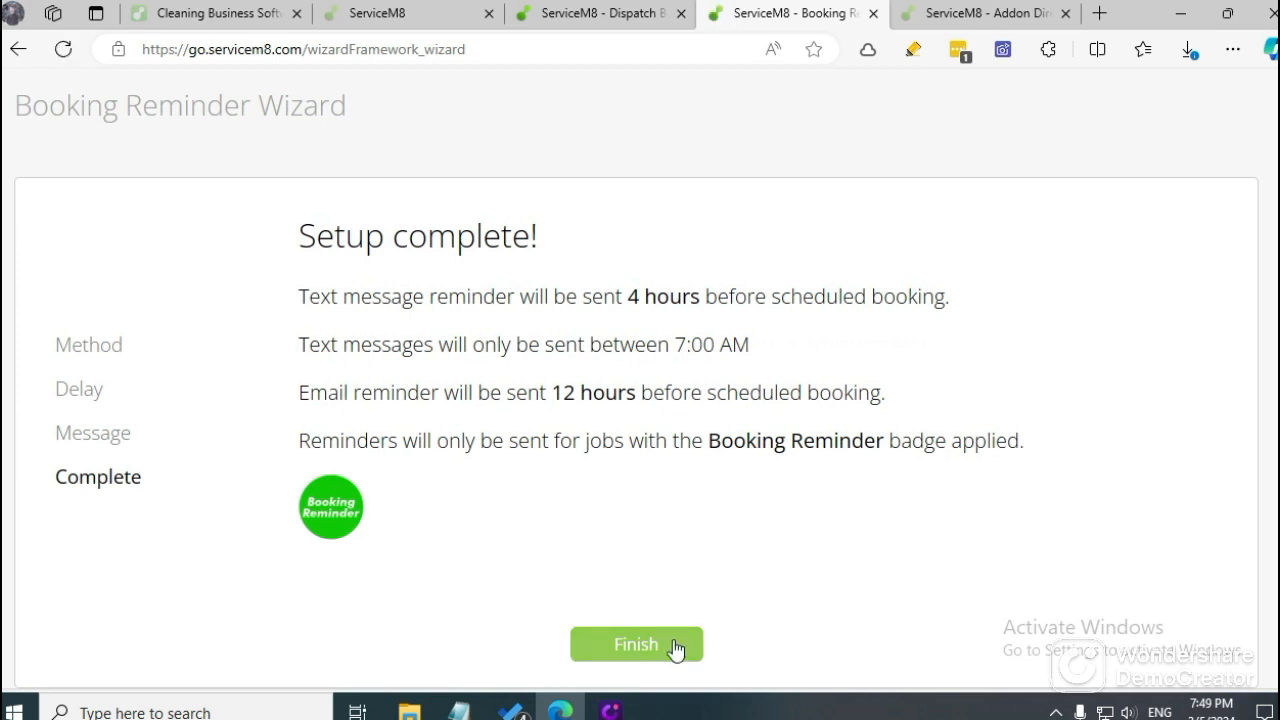
{"action": "left_click", "coordinate": [665, 648]}
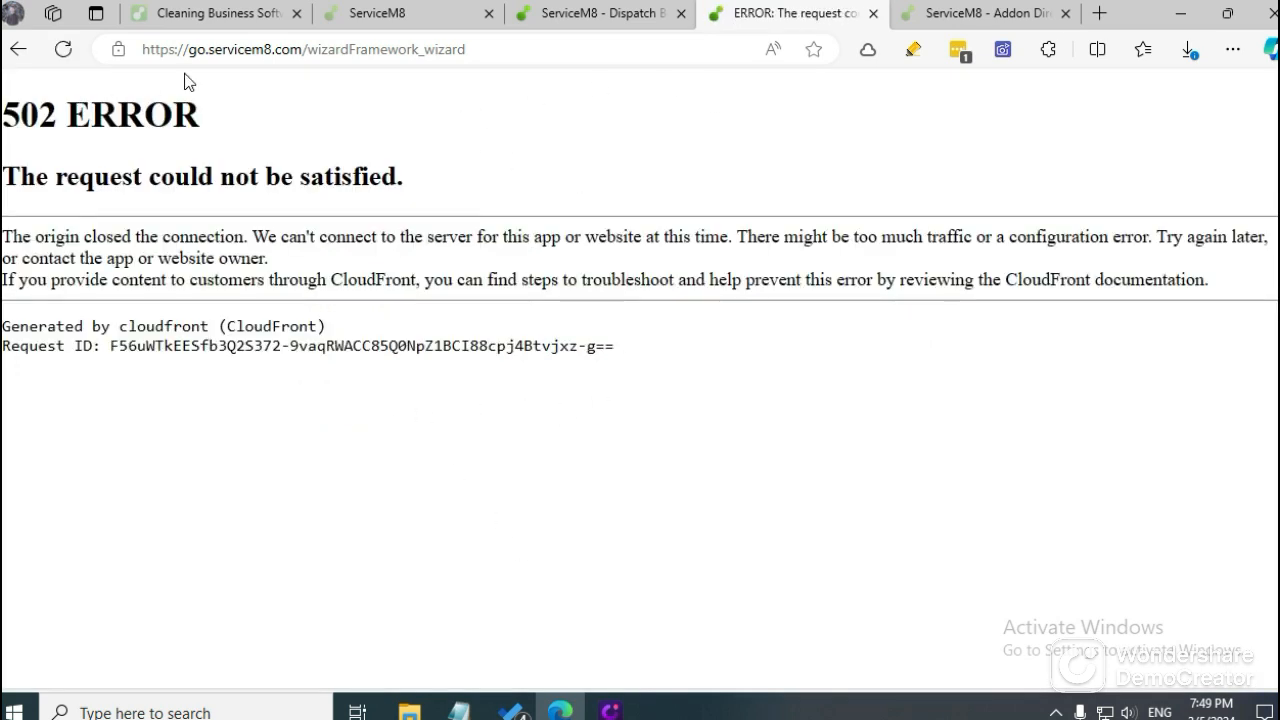
Close the wizard's error page and the dashboard page, and reload the Dispatch Board.
{"action": "left_click", "coordinate": [553, 12]}
{"action": "left_click", "coordinate": [718, 10]}
{"action": "left_click", "coordinate": [872, 13]}
{"action": "left_click", "coordinate": [617, 10]}
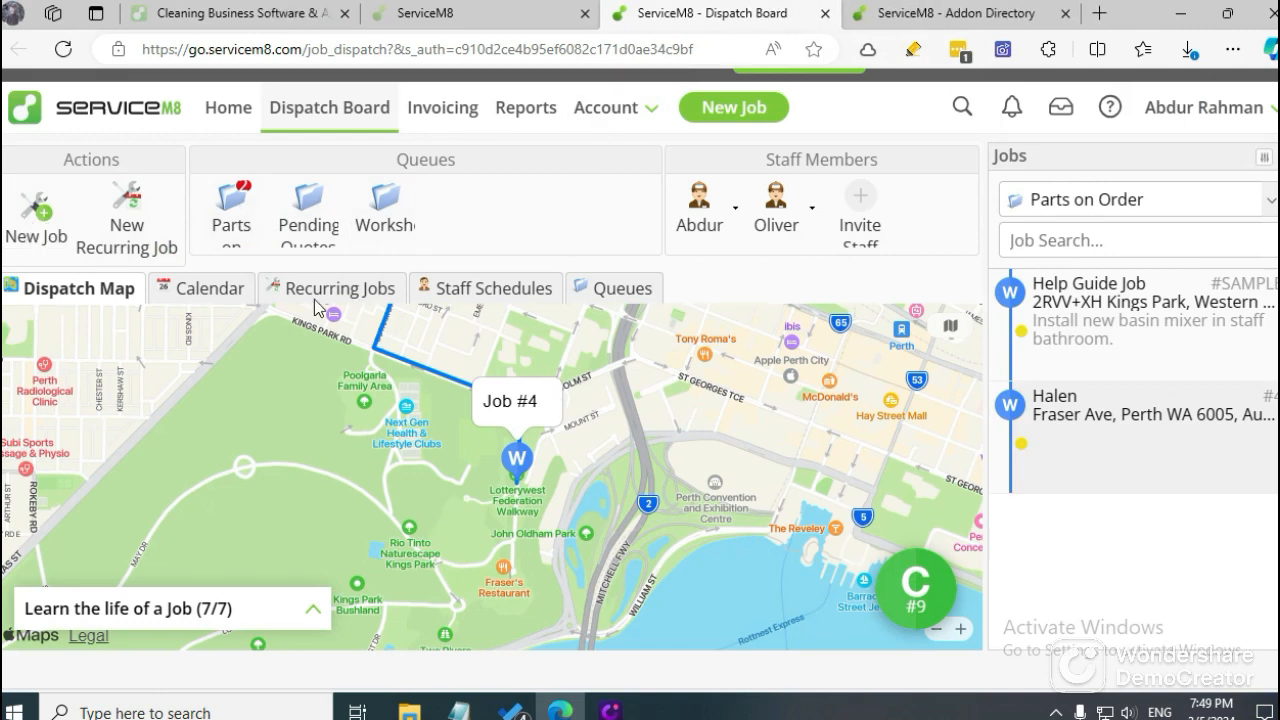
{"action": "left_click", "coordinate": [63, 49]}
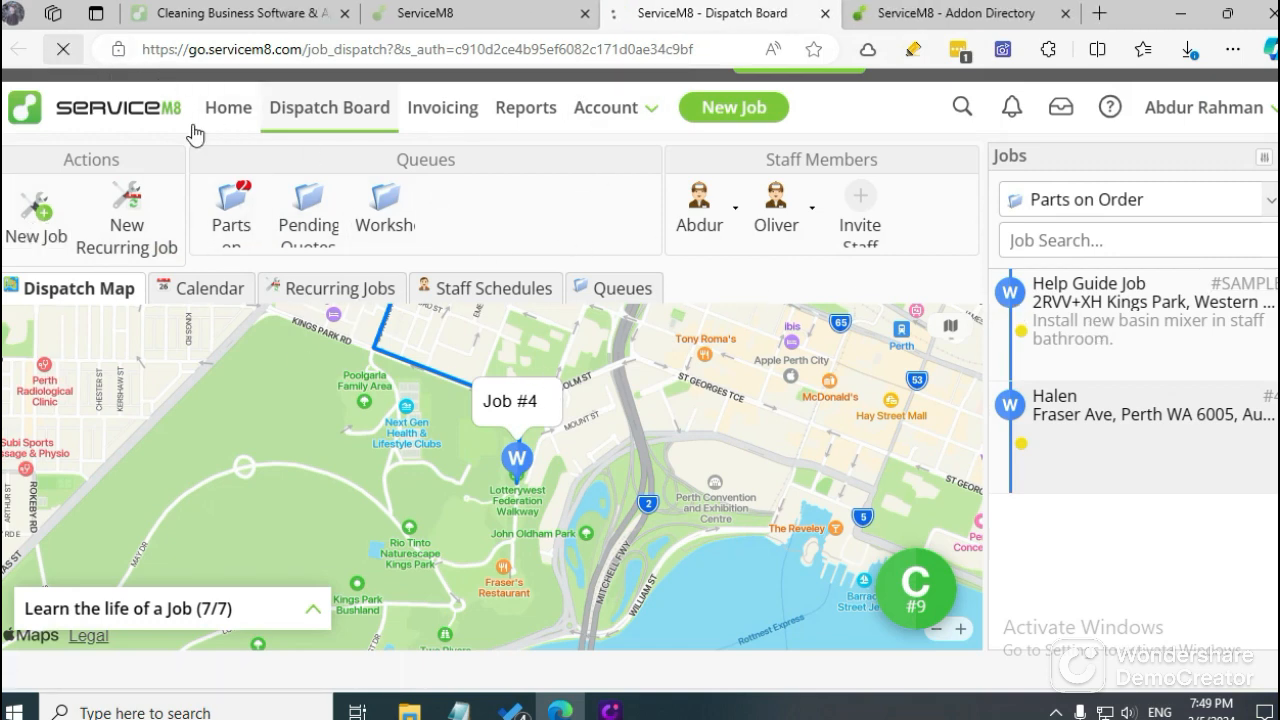
{"action": "left_click", "coordinate": [450, 13]}
{"action": "left_click", "coordinate": [614, 11]}
{"action": "left_click", "coordinate": [453, 13]}
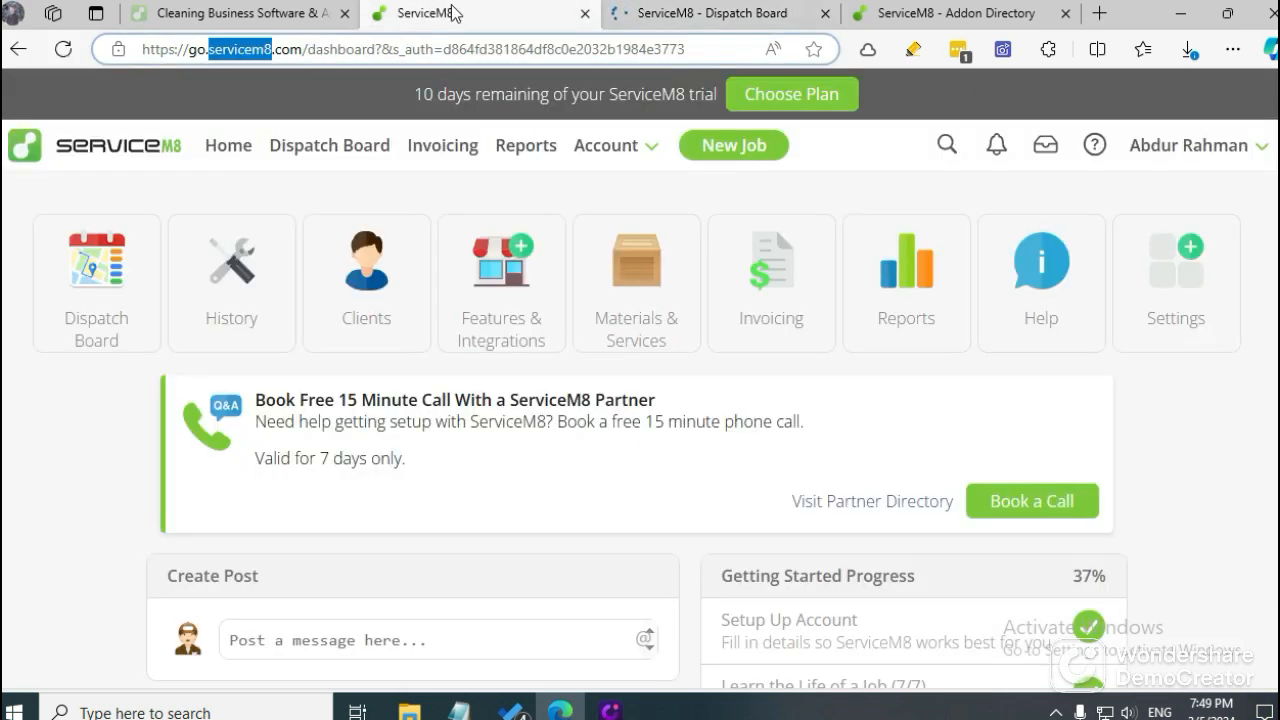
{"action": "left_click", "coordinate": [585, 13]}
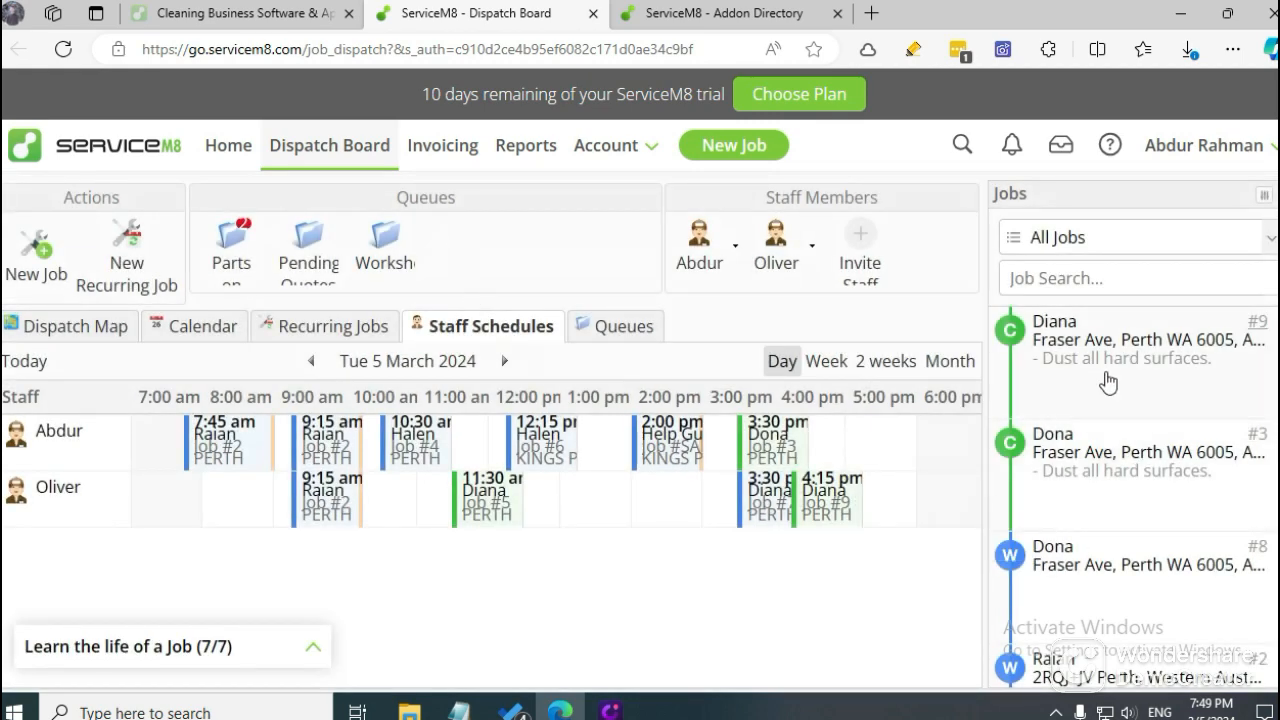
Open job #9, look through its available badges, apply the 2 Week Follow-up badge and save the job.
{"action": "double_click", "coordinate": [1061, 365]}
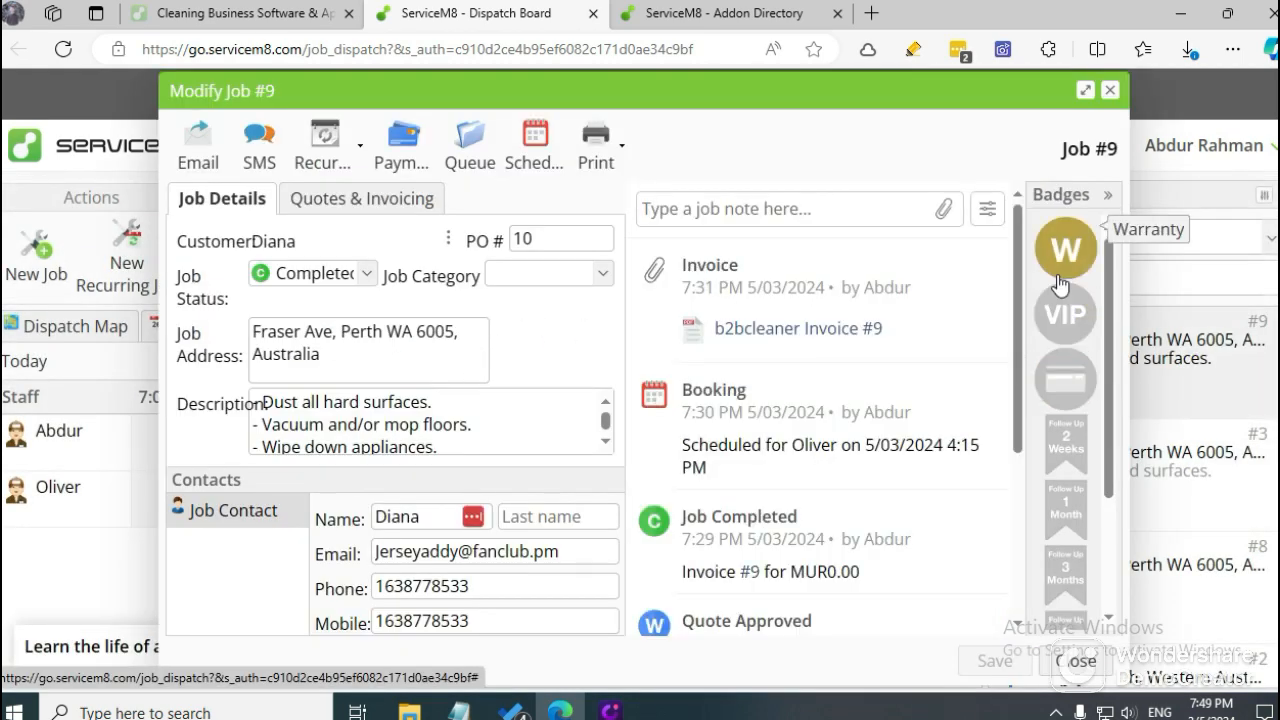
{"action": "scroll", "coordinate": [1092, 525], "scroll_direction": "down", "scroll_amount": 3}
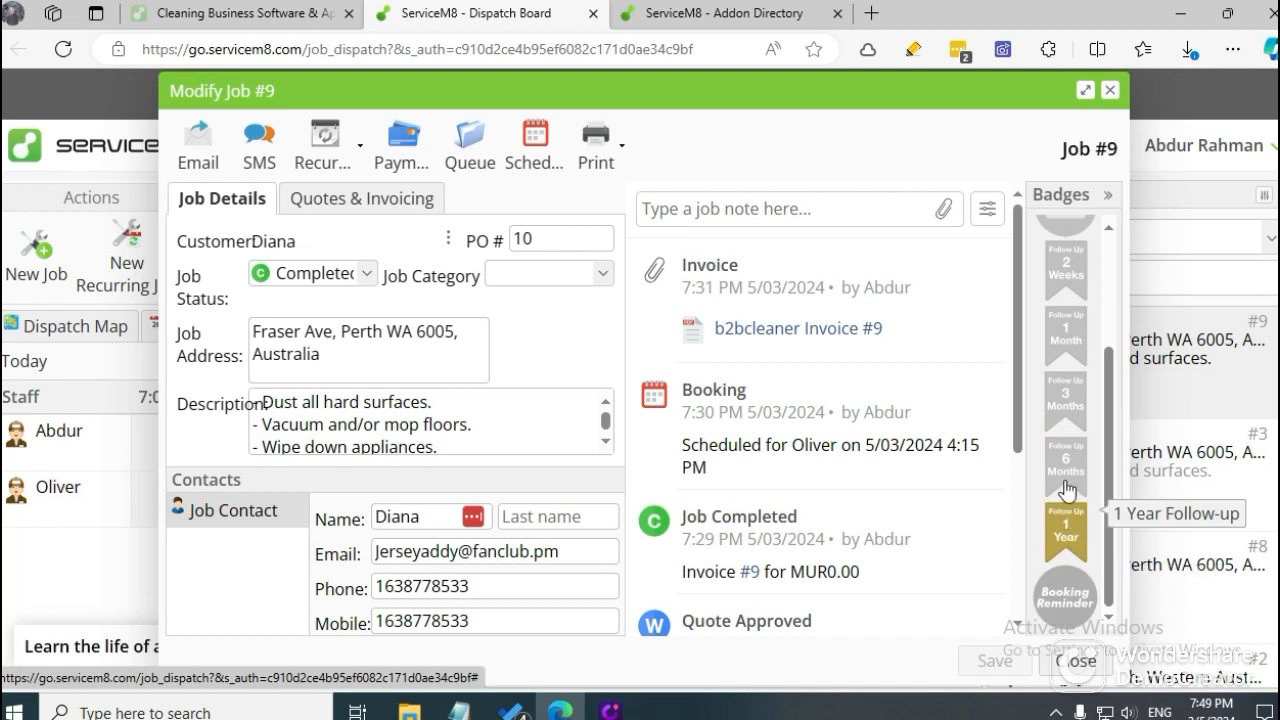
{"action": "scroll", "coordinate": [1066, 320], "scroll_direction": "up", "scroll_amount": 3}
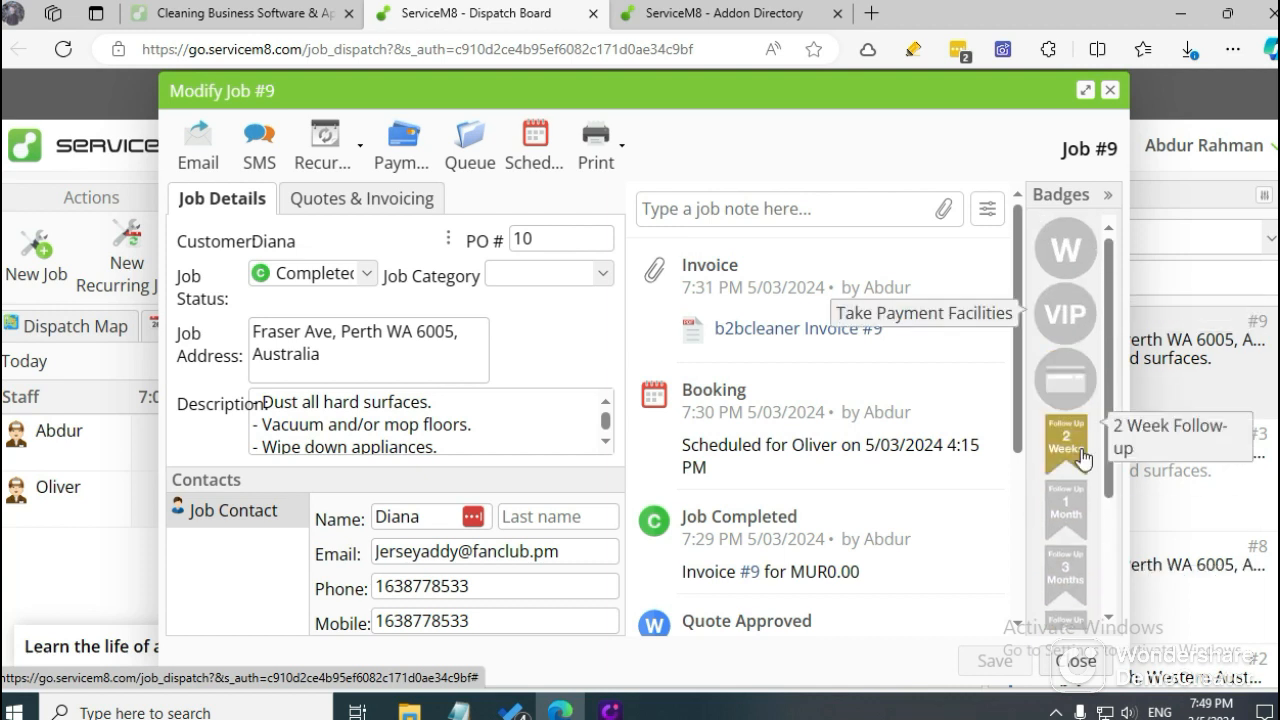
{"action": "scroll", "coordinate": [1070, 470], "scroll_direction": "down", "scroll_amount": 3}
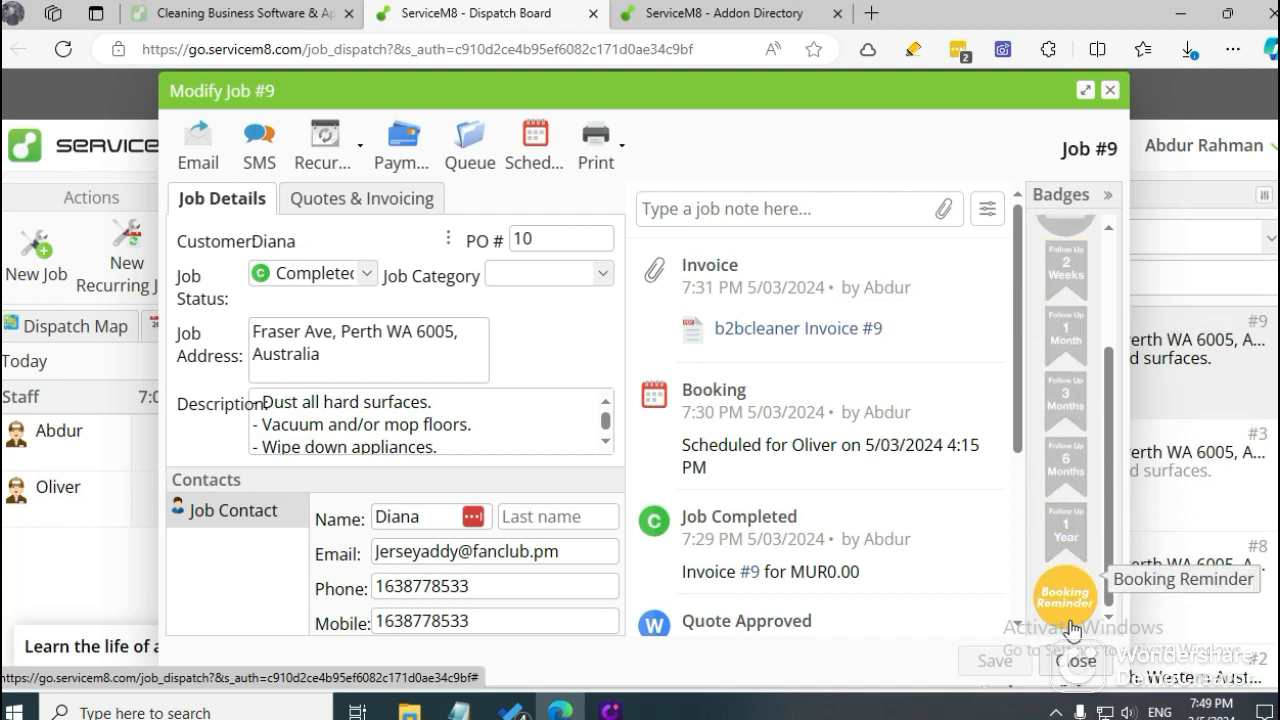
{"action": "scroll", "coordinate": [898, 437], "scroll_direction": "down", "scroll_amount": 3}
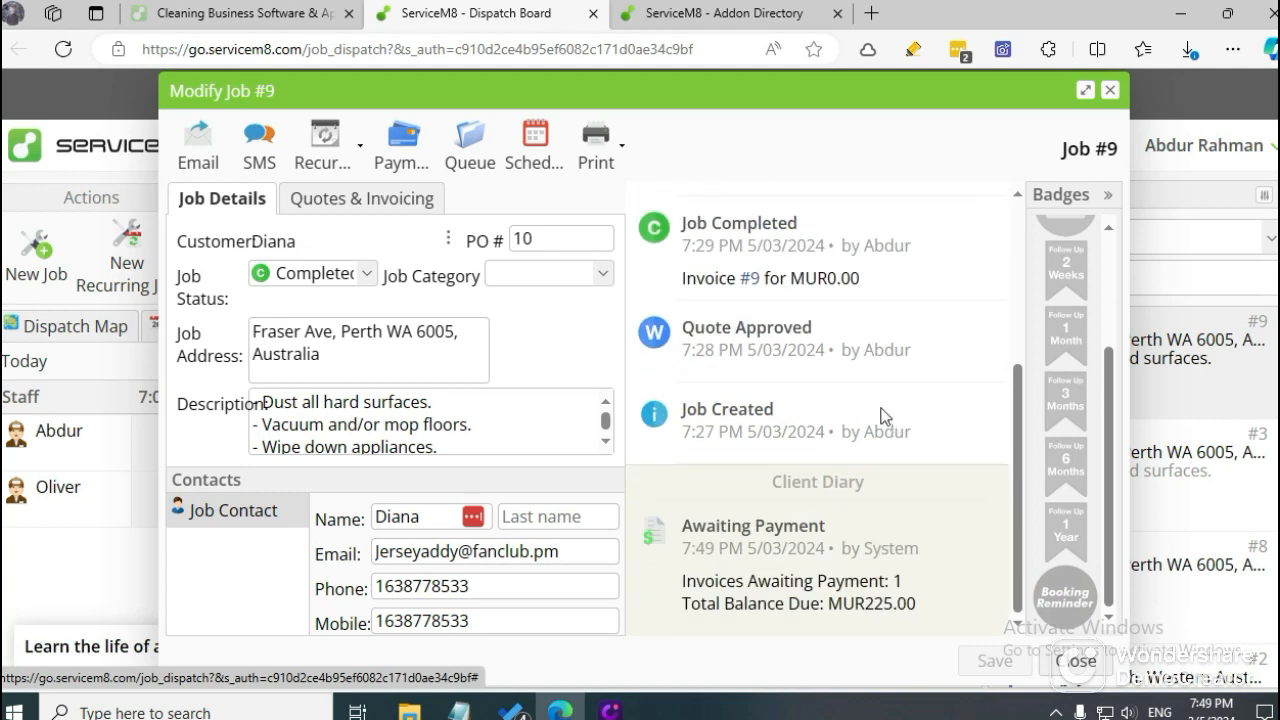
{"action": "scroll", "coordinate": [870, 400], "scroll_direction": "up", "scroll_amount": 3}
{"action": "scroll", "coordinate": [1066, 370], "scroll_direction": "up", "scroll_amount": 3}
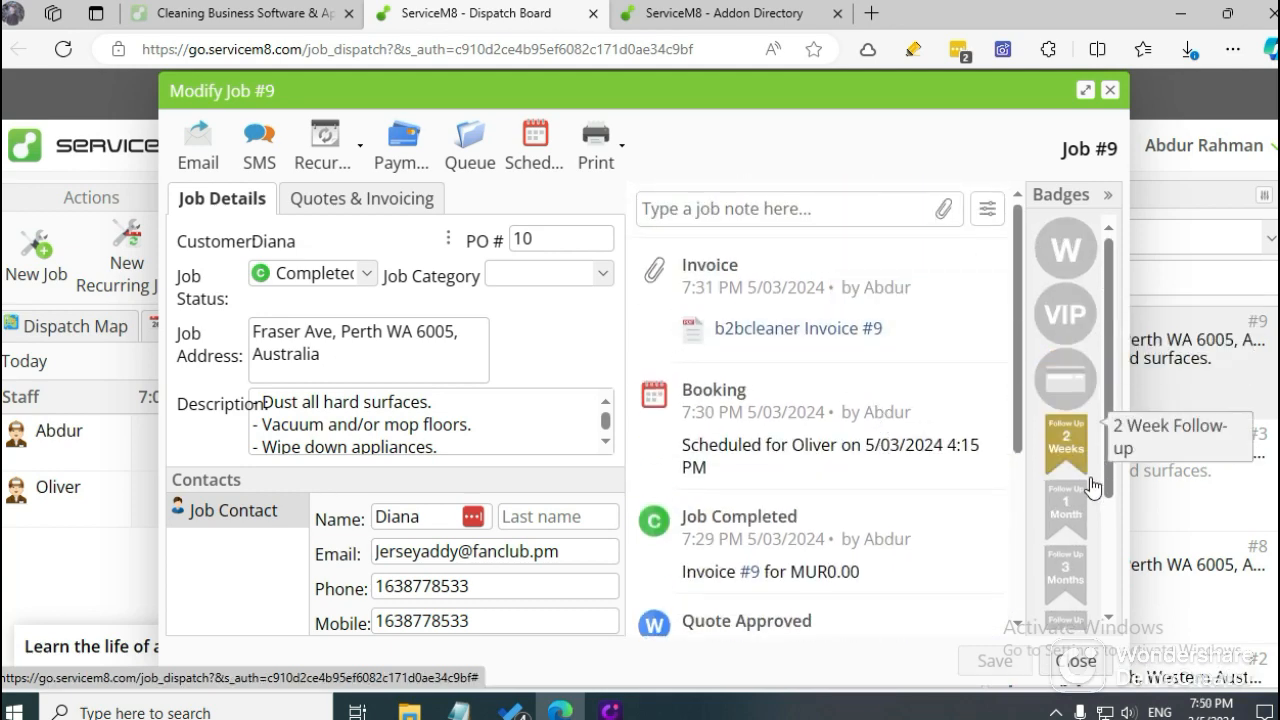
{"action": "left_click", "coordinate": [1068, 448]}
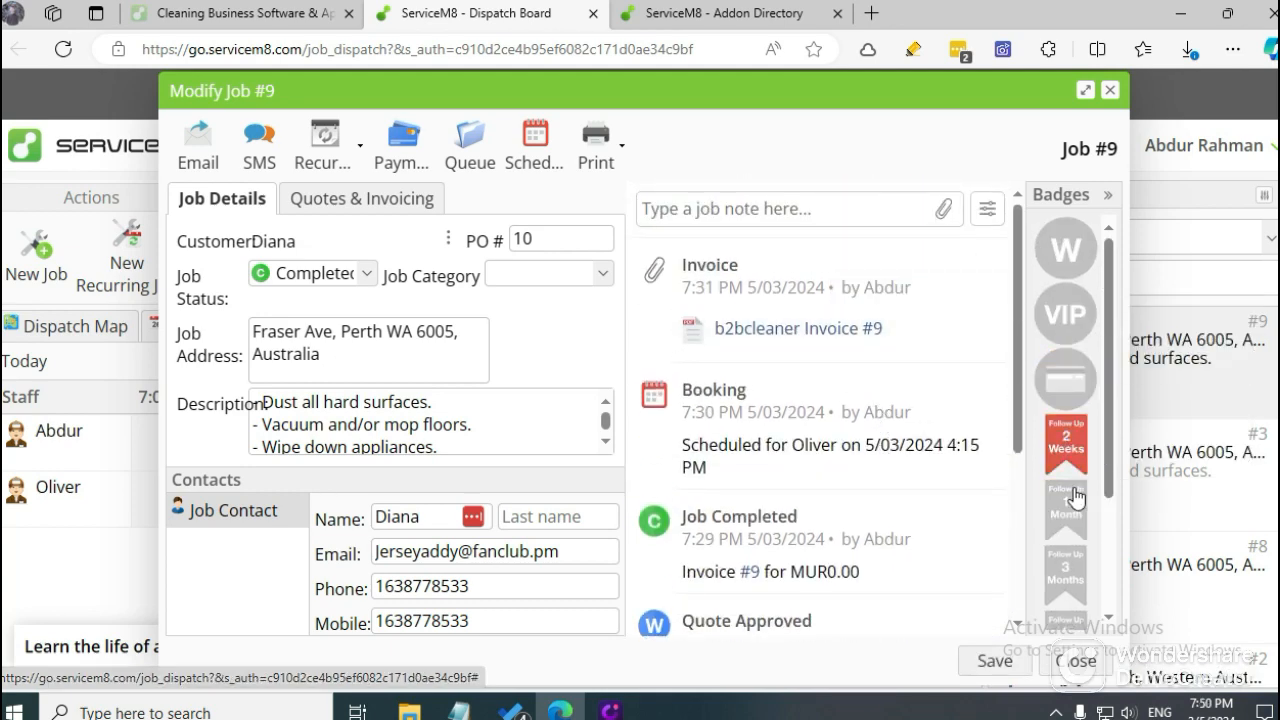
{"action": "left_click", "coordinate": [984, 666]}
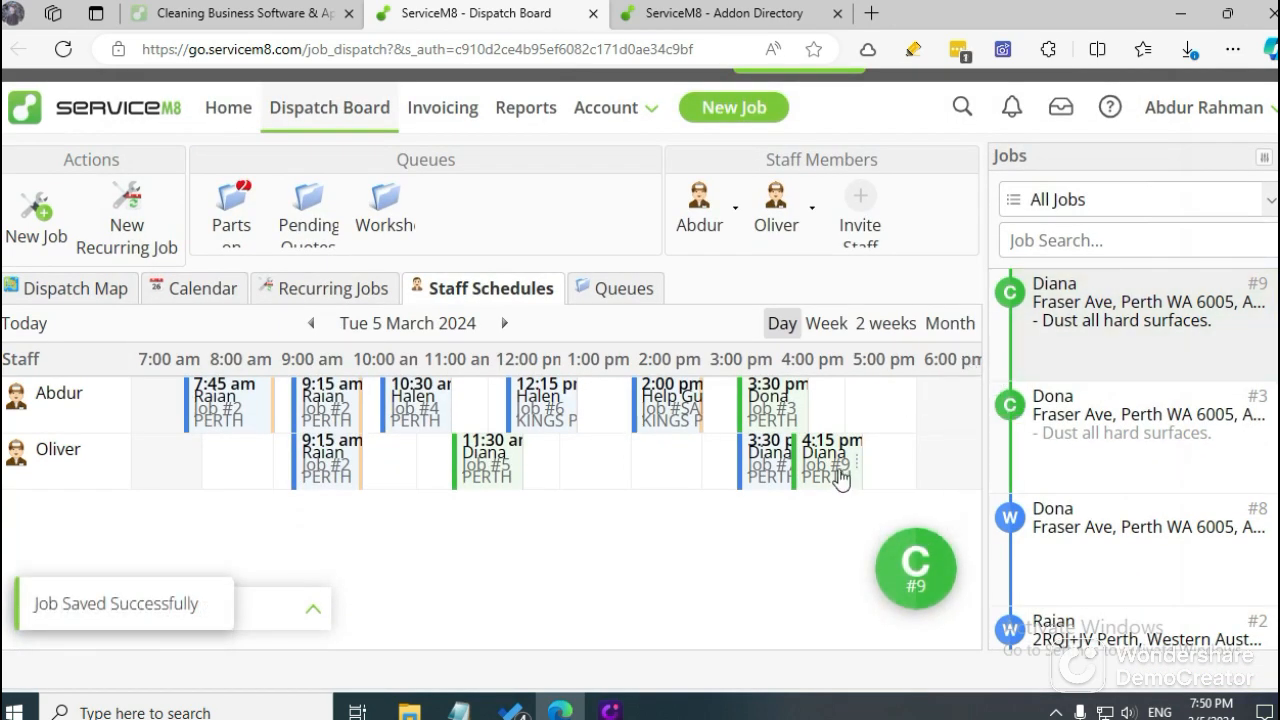
Open job #3, apply the Booking Reminder badge and save the job.
{"action": "double_click", "coordinate": [1070, 400]}
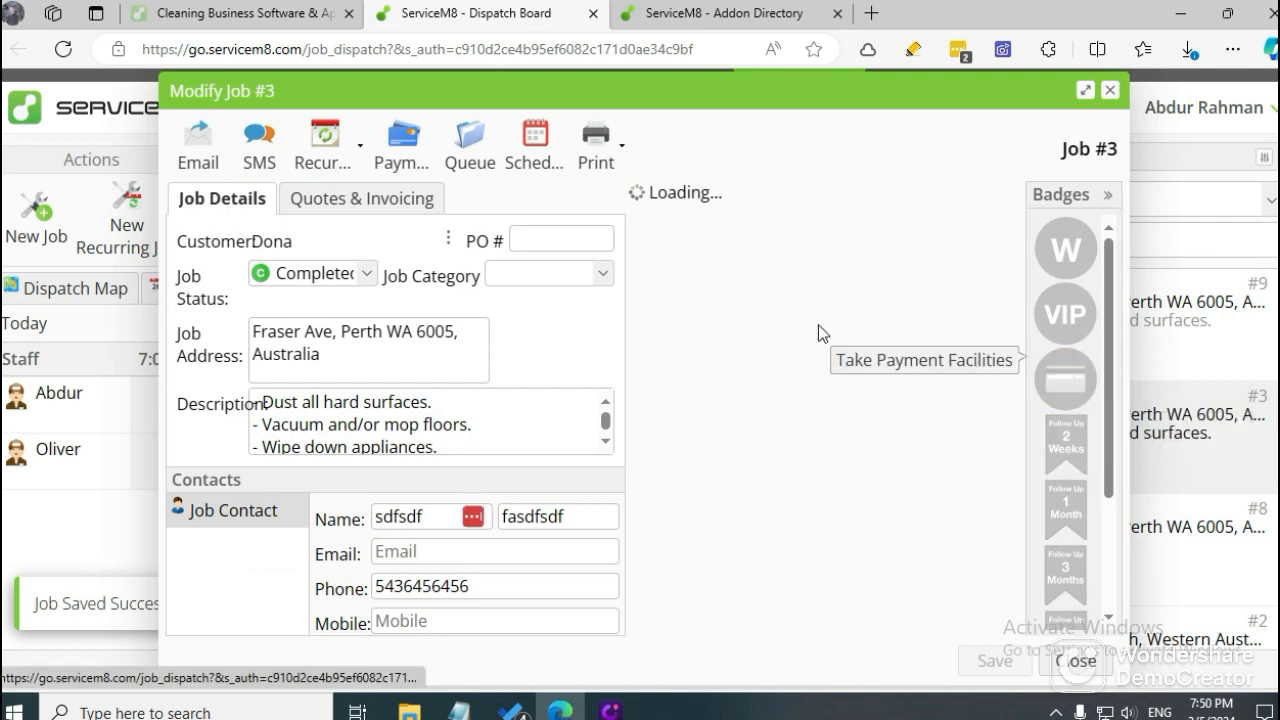
{"action": "scroll", "coordinate": [820, 420], "scroll_direction": "down", "scroll_amount": 3}
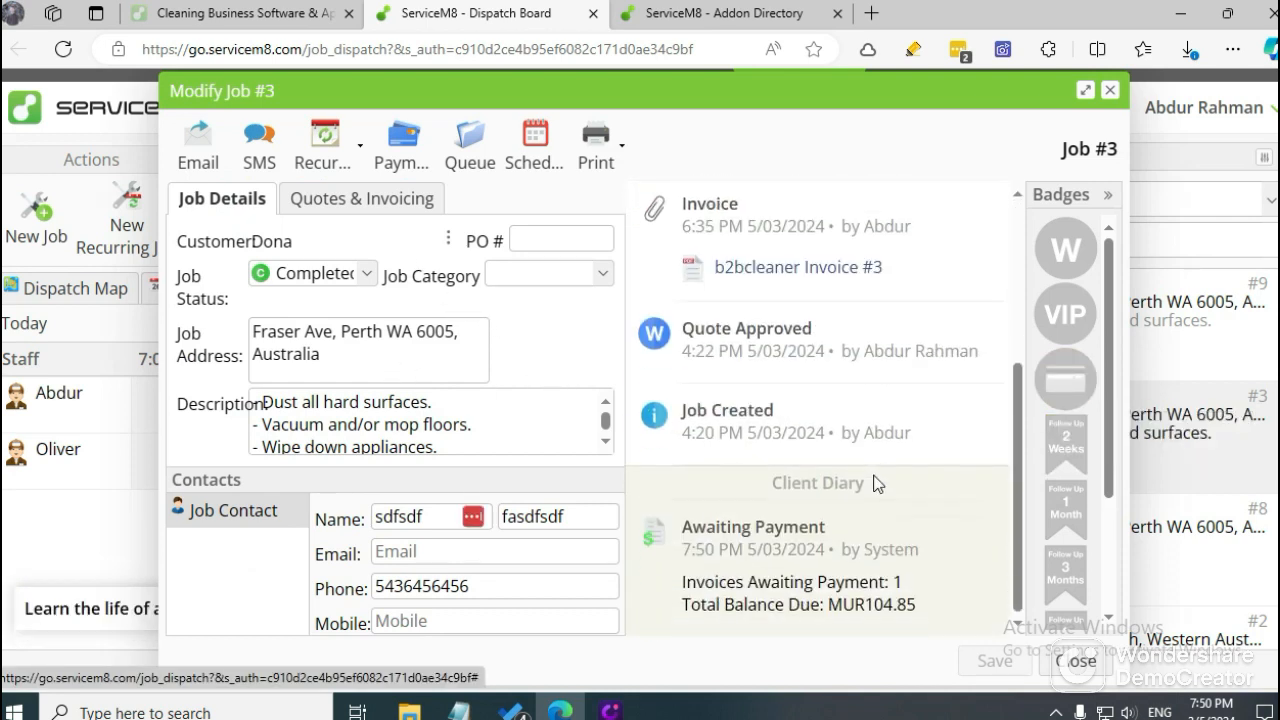
{"action": "scroll", "coordinate": [1065, 480], "scroll_direction": "down", "scroll_amount": 2}
{"action": "left_click", "coordinate": [1065, 595]}
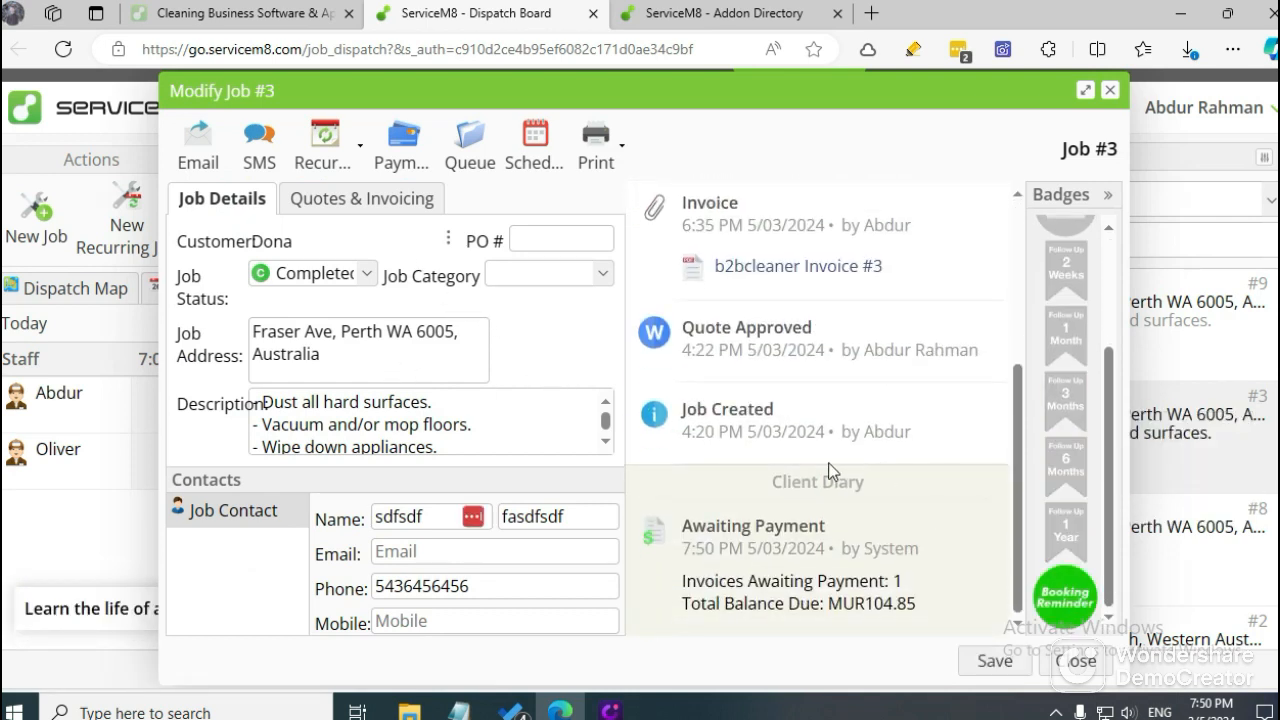
{"action": "scroll", "coordinate": [903, 395], "scroll_direction": "up", "scroll_amount": 3}
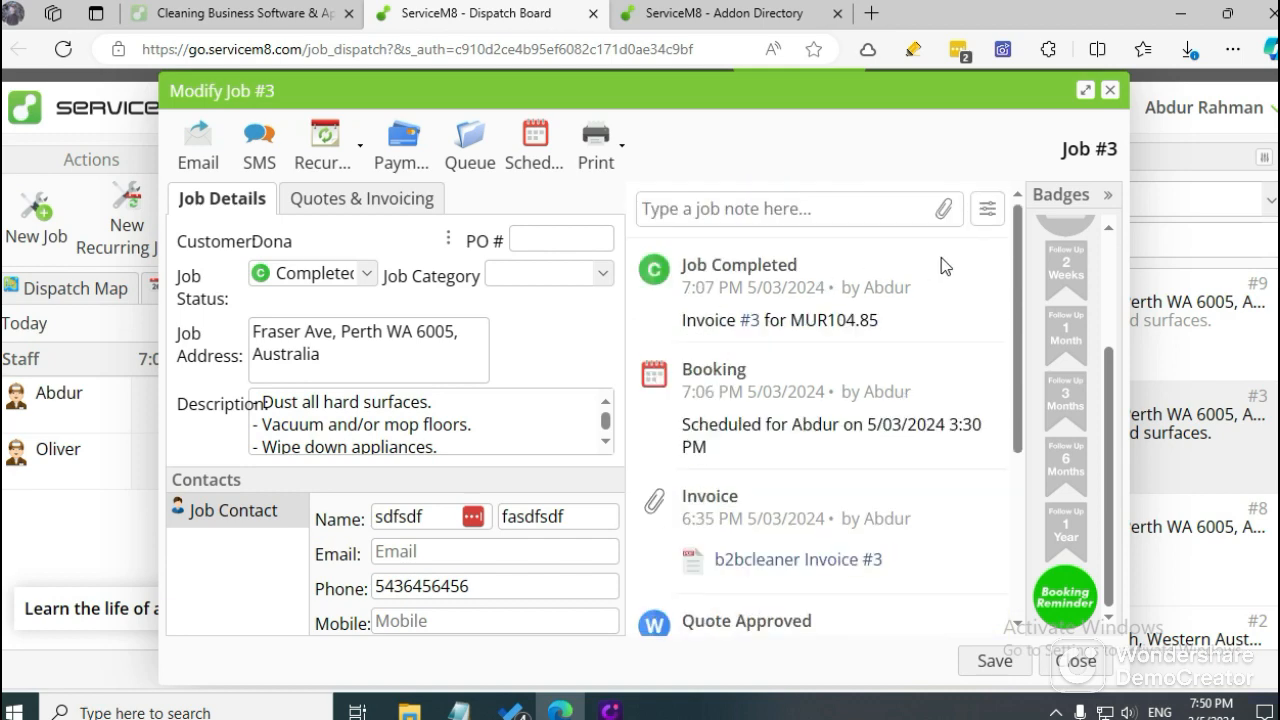
{"action": "left_click", "coordinate": [1000, 660]}
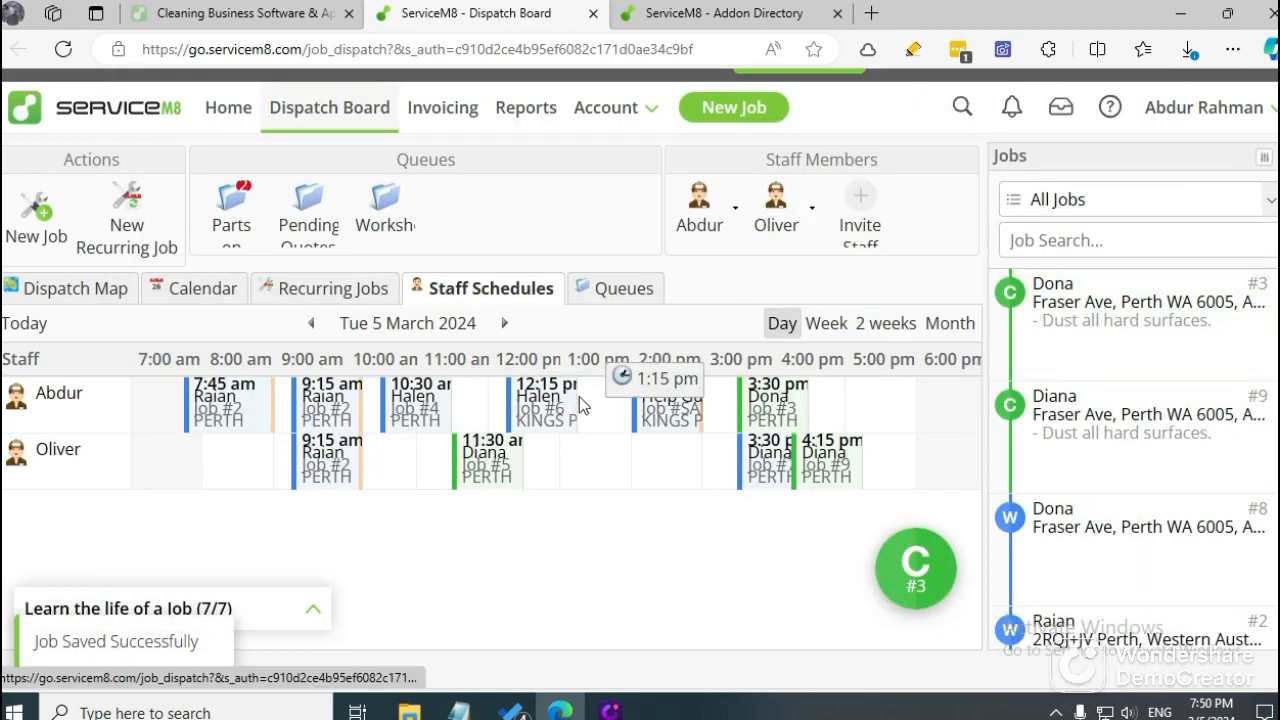
On the cleaning software web page, read the sections on automated client communication, easy card payments and email conversion.
{"action": "left_click", "coordinate": [238, 12]}
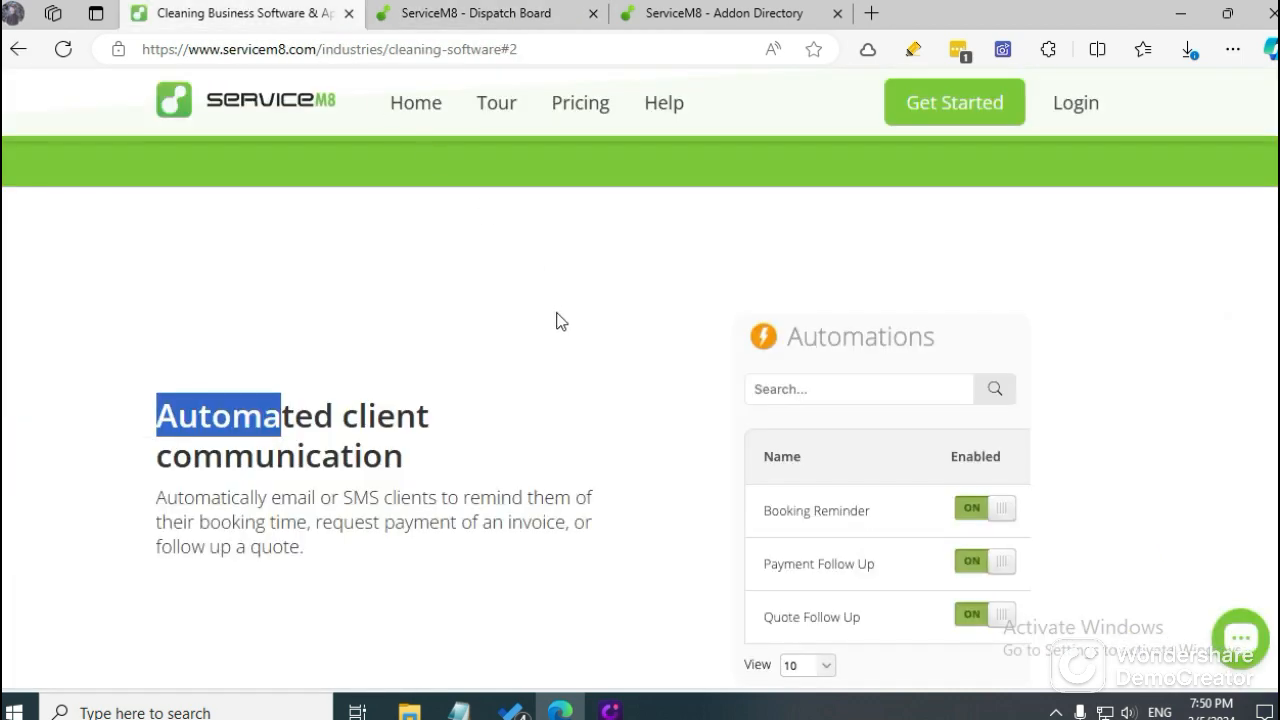
{"action": "scroll", "coordinate": [556, 320], "scroll_direction": "down", "scroll_amount": 5}
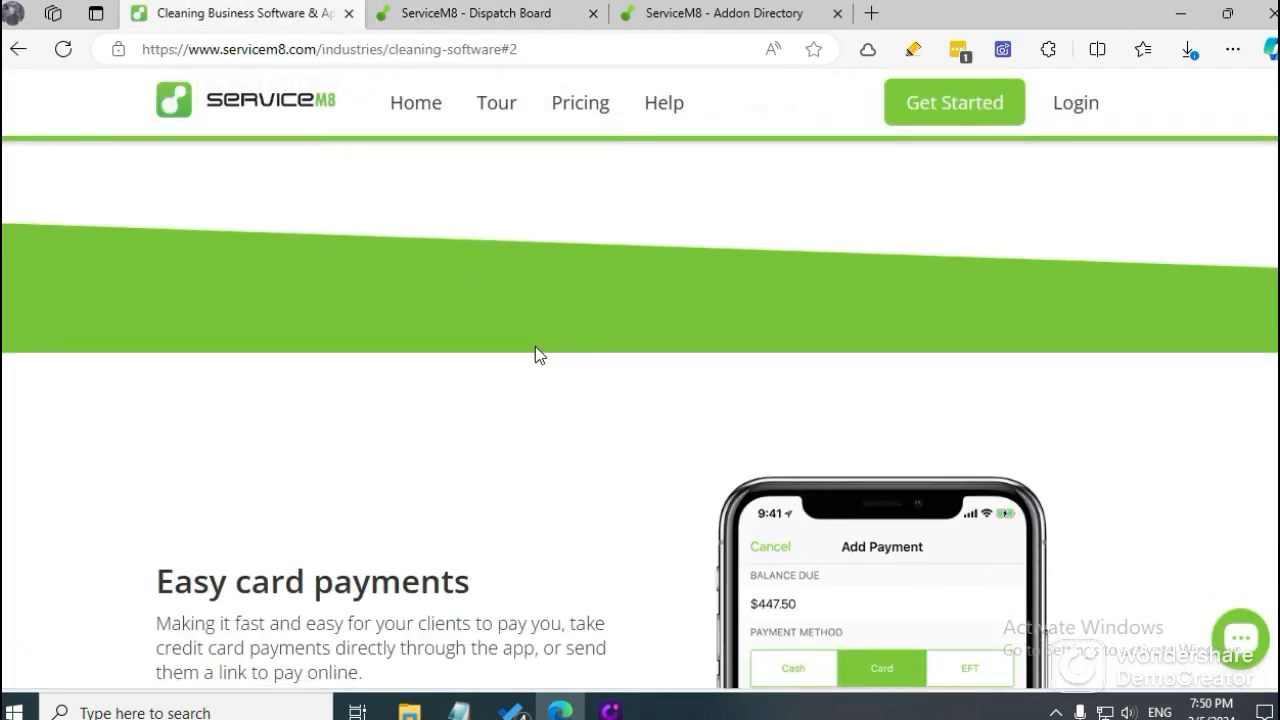
{"action": "scroll", "coordinate": [537, 353], "scroll_direction": "up", "scroll_amount": 5}
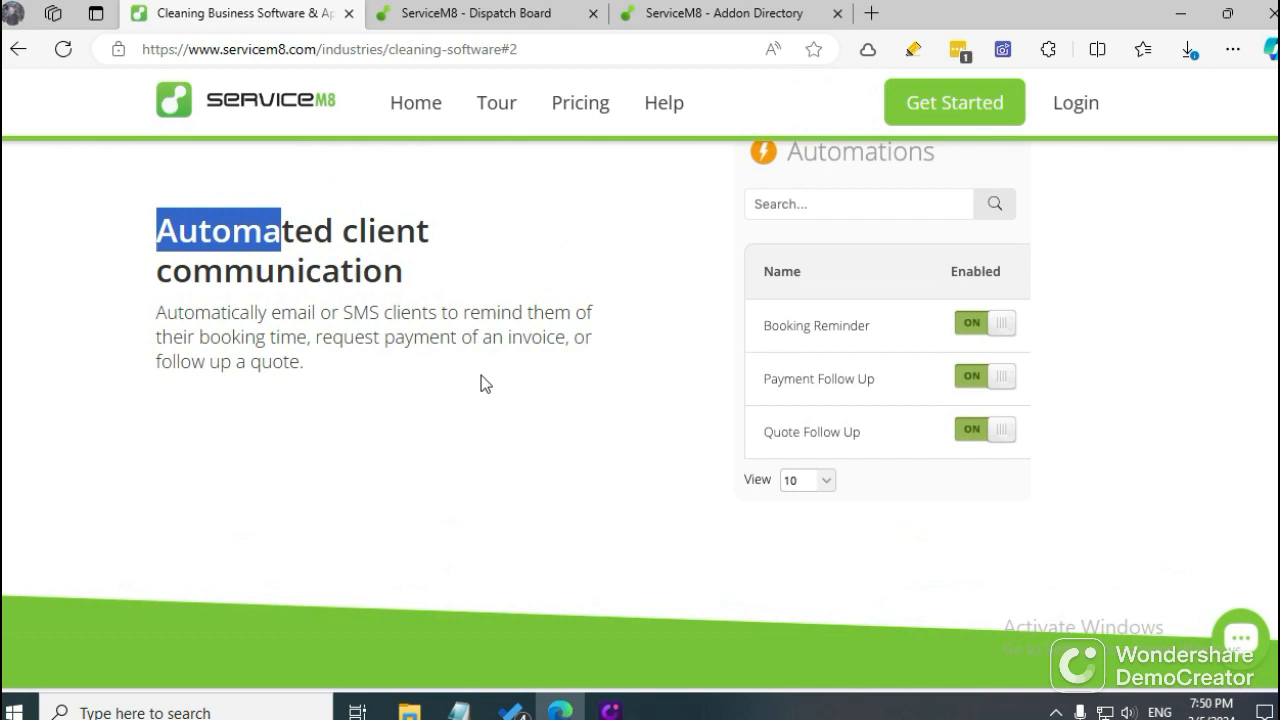
{"action": "scroll", "coordinate": [481, 376], "scroll_direction": "down", "scroll_amount": 5}
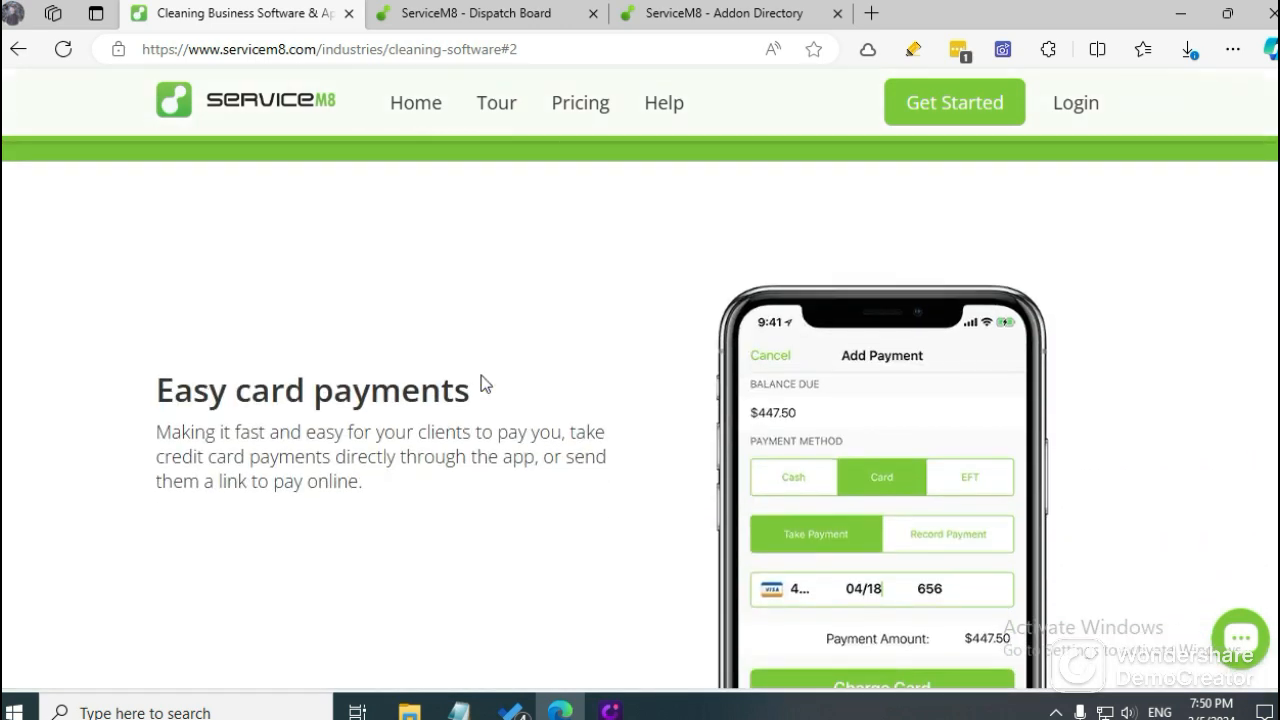
{"action": "scroll", "coordinate": [482, 376], "scroll_direction": "down", "scroll_amount": 2}
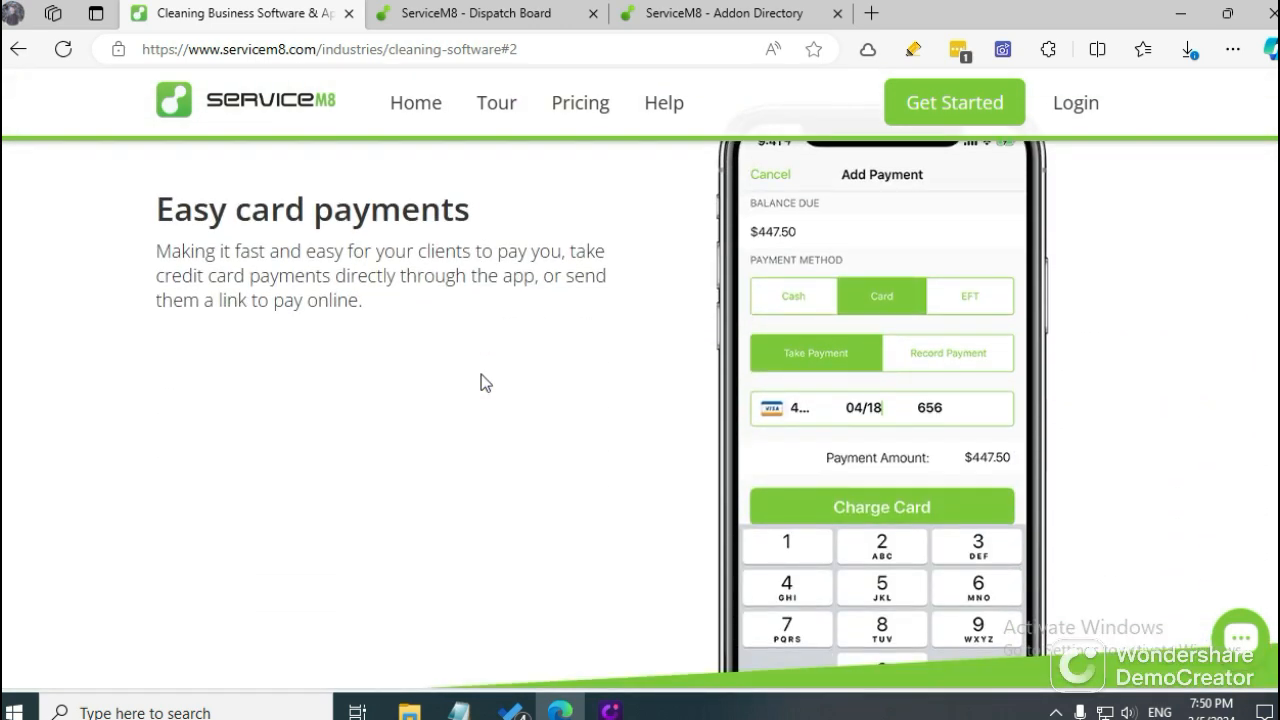
{"action": "scroll", "coordinate": [449, 347], "scroll_direction": "down", "scroll_amount": 5}
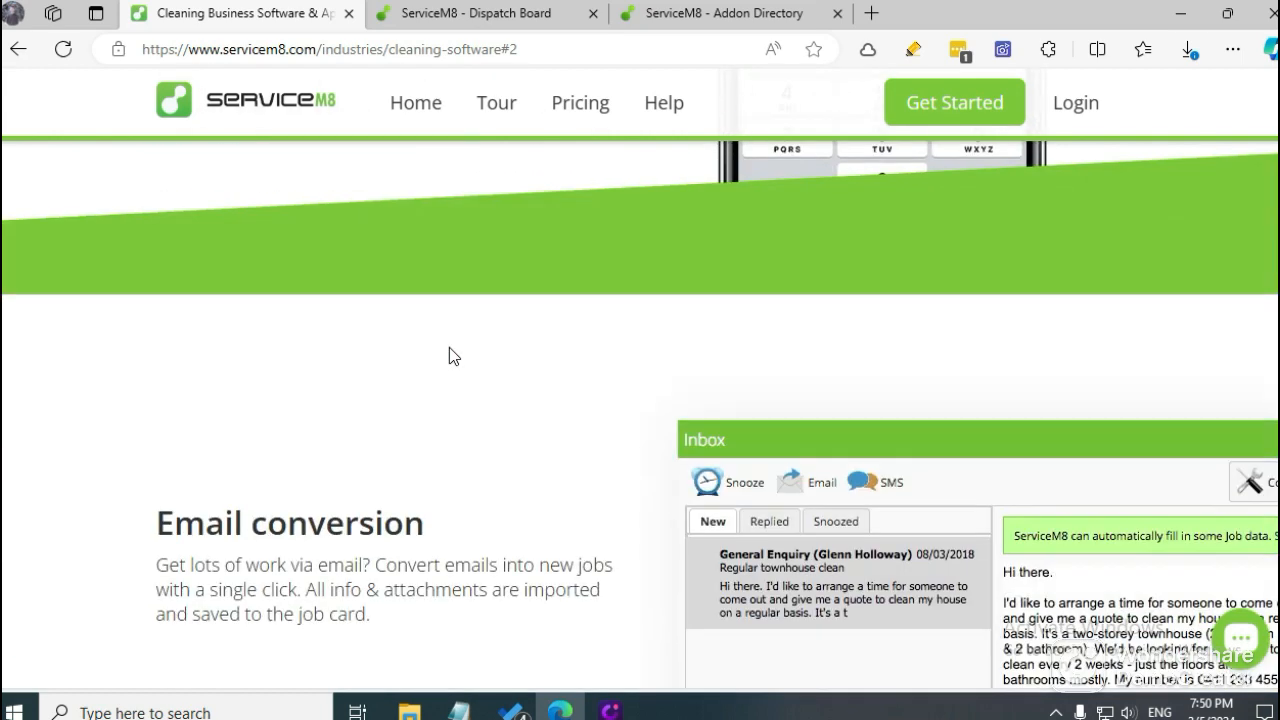
{"action": "scroll", "coordinate": [449, 356], "scroll_direction": "down", "scroll_amount": 2}
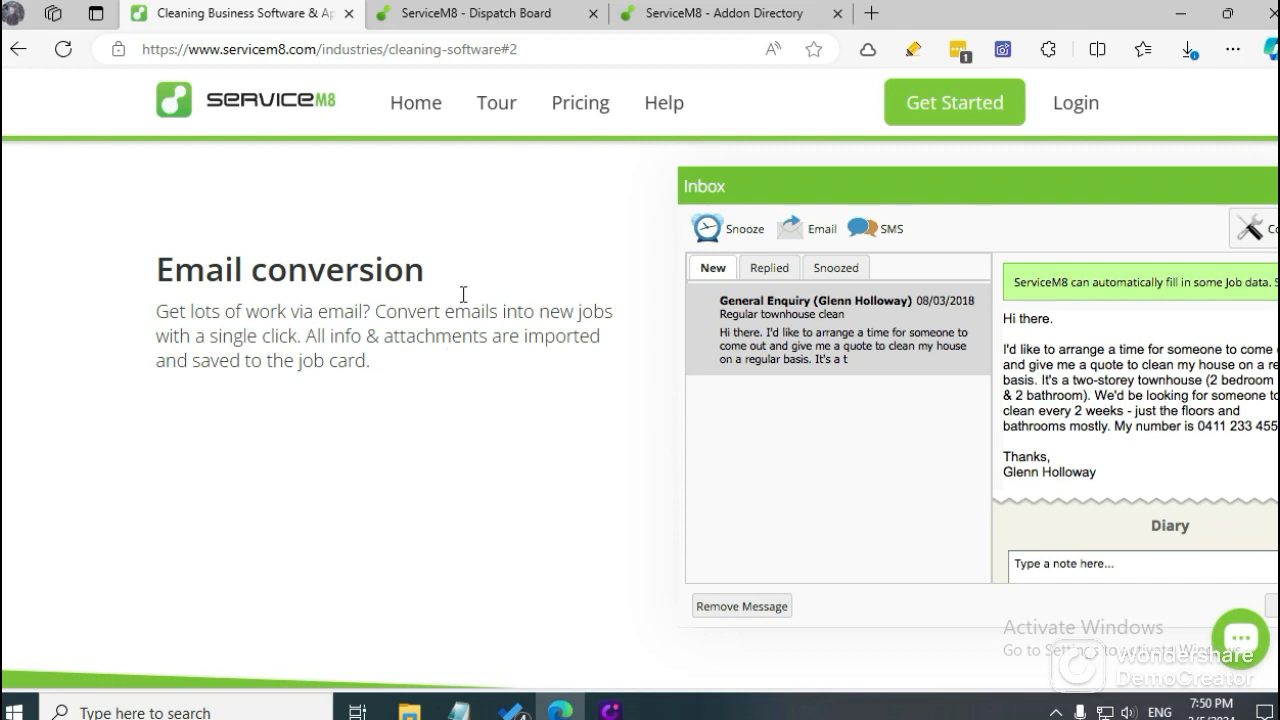
{"action": "scroll", "coordinate": [467, 285], "scroll_direction": "down", "scroll_amount": 2}
{"action": "scroll", "coordinate": [494, 289], "scroll_direction": "up", "scroll_amount": 2}
{"action": "scroll", "coordinate": [600, 300], "scroll_direction": "up", "scroll_amount": 2}
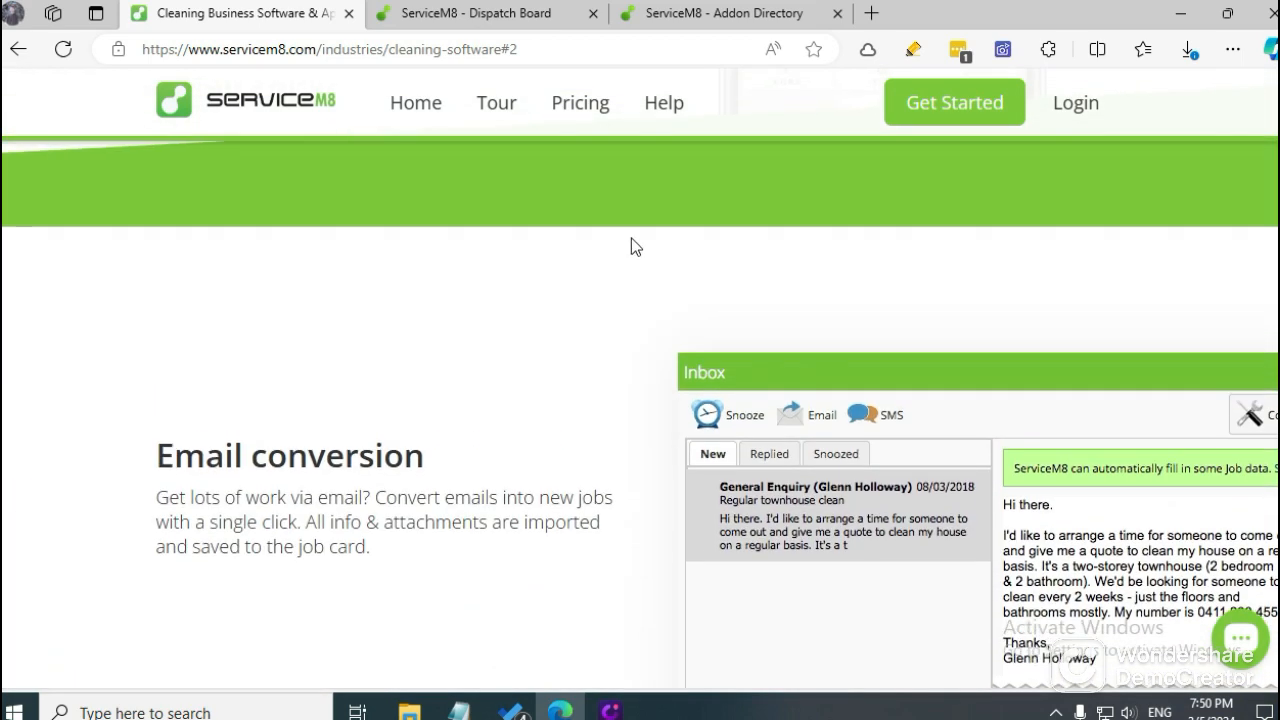
Return to the Dispatch Board in full screen, examine the inbox's search and email forwarding address, and close the inbox.
{"action": "left_click", "coordinate": [490, 13]}
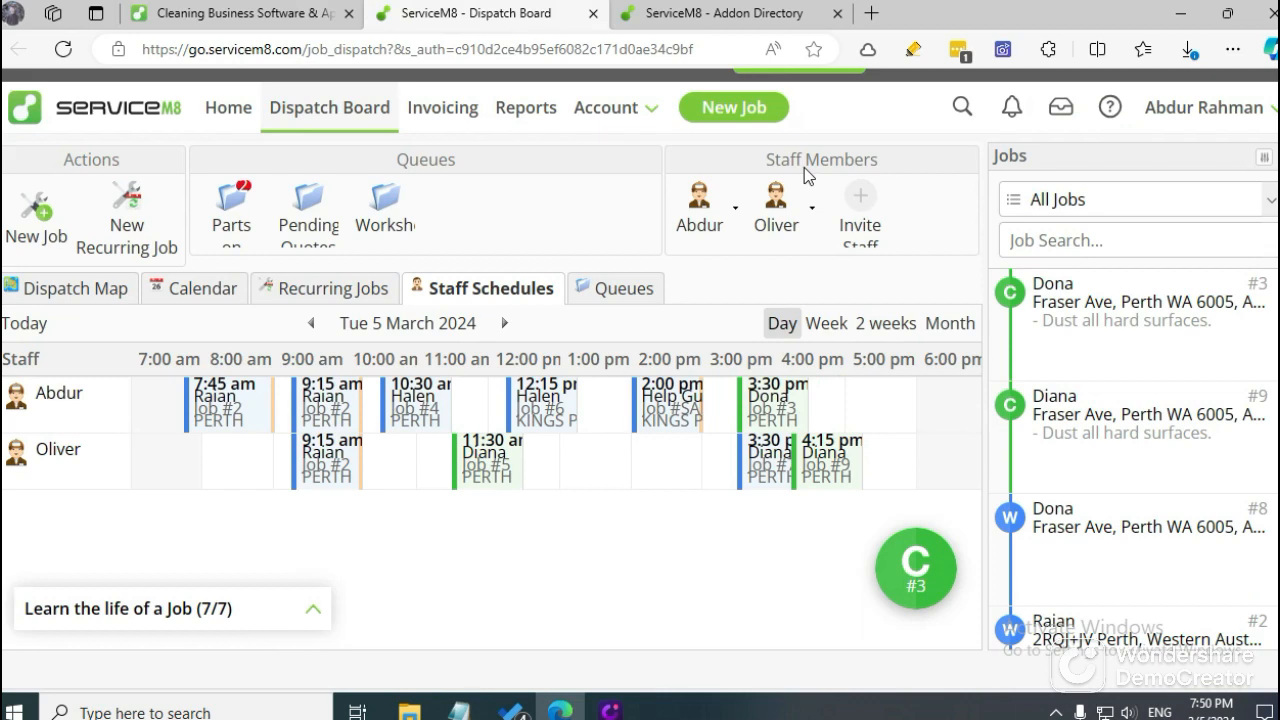
{"action": "key", "text": "F11"}
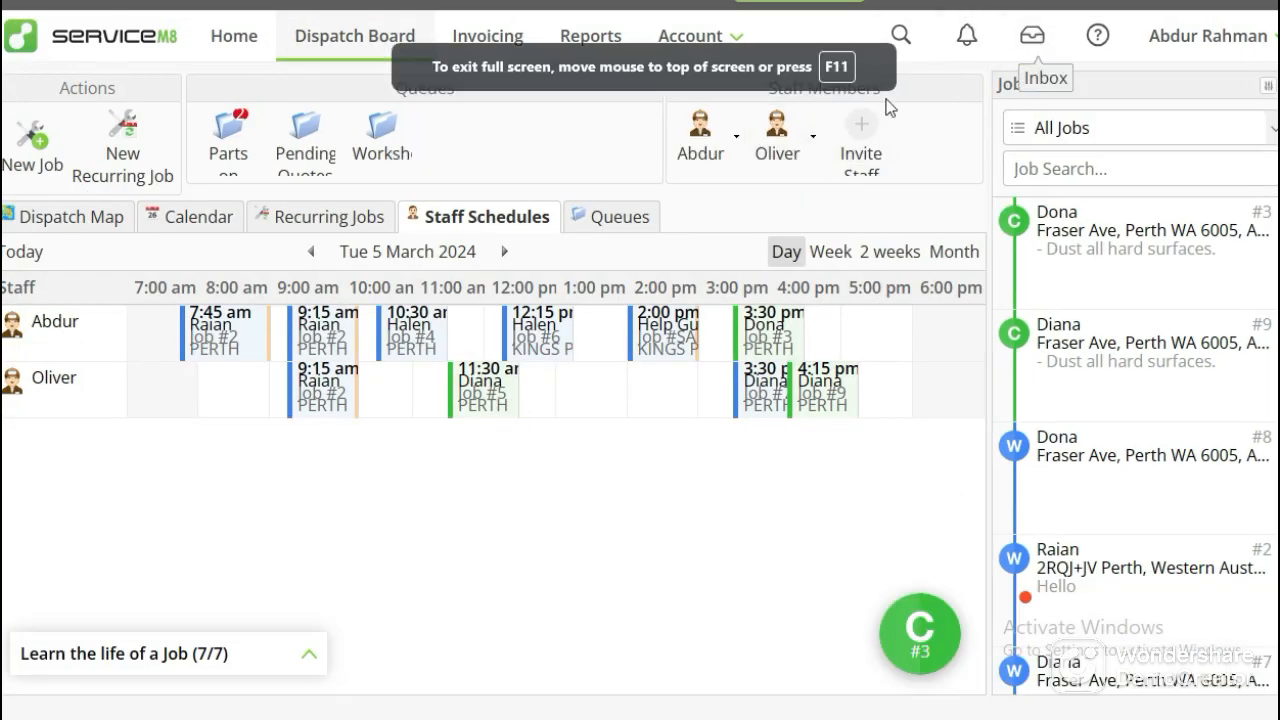
{"action": "left_click", "coordinate": [1024, 47]}
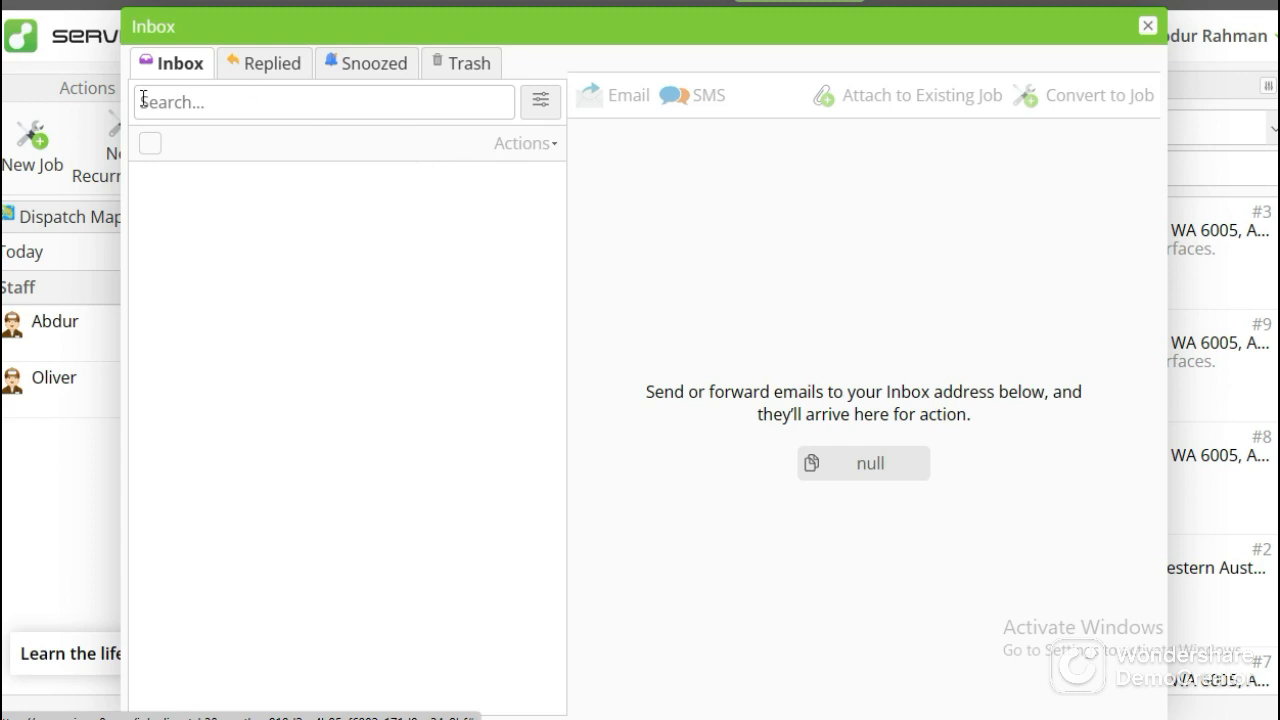
{"action": "left_click", "coordinate": [212, 102]}
{"action": "left_click", "coordinate": [893, 468]}
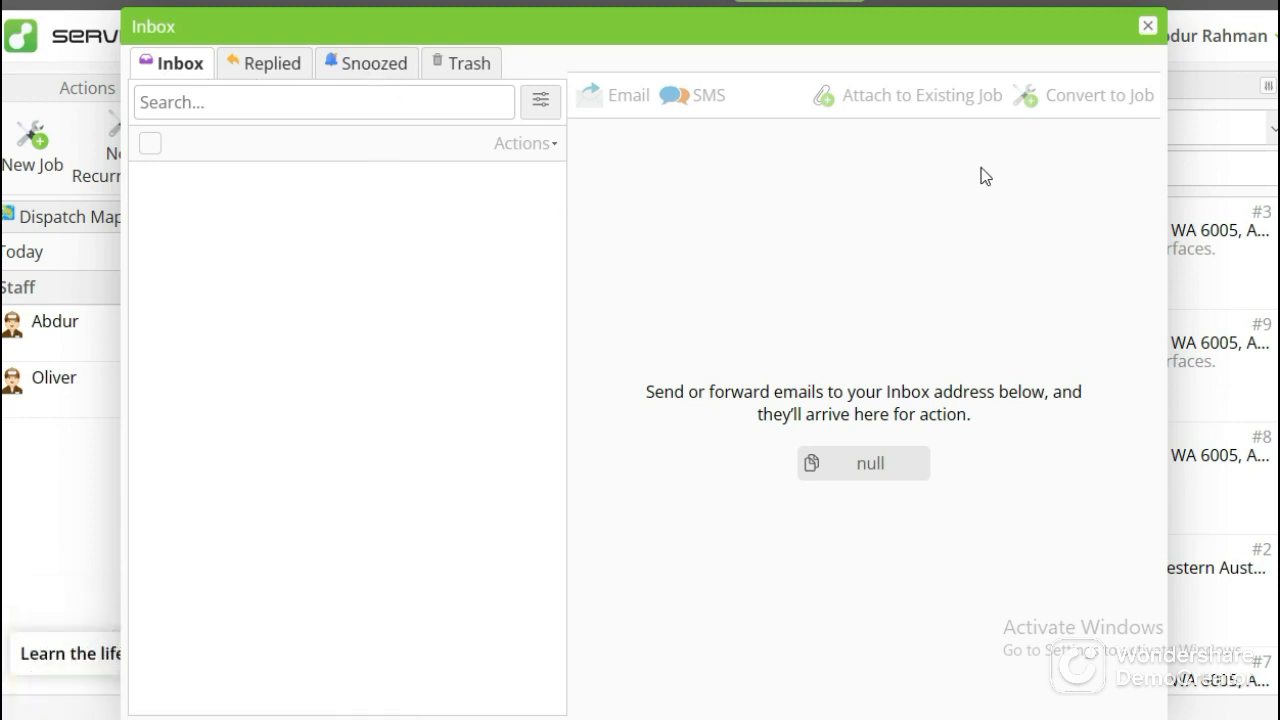
{"action": "left_click", "coordinate": [1147, 28]}
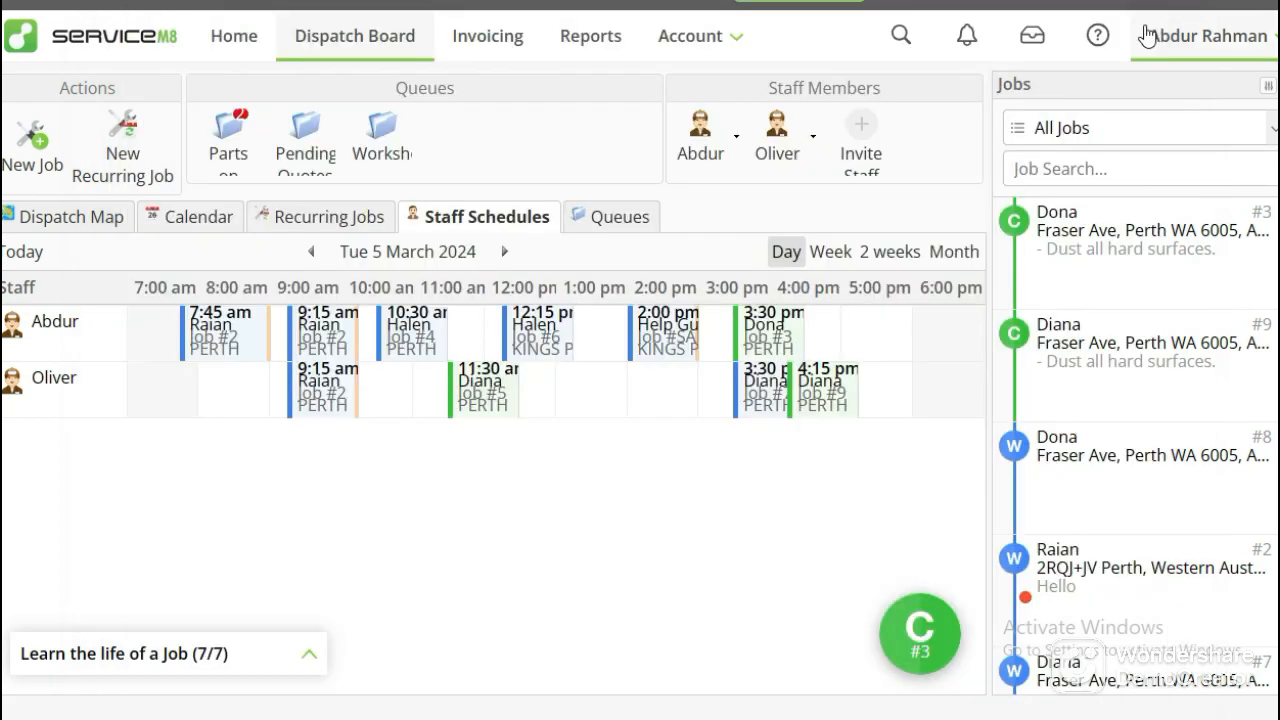
Review the cleaning software web page from the free trial section back to the introduction and the life of a cleaning job.
{"action": "left_click", "coordinate": [268, 8]}
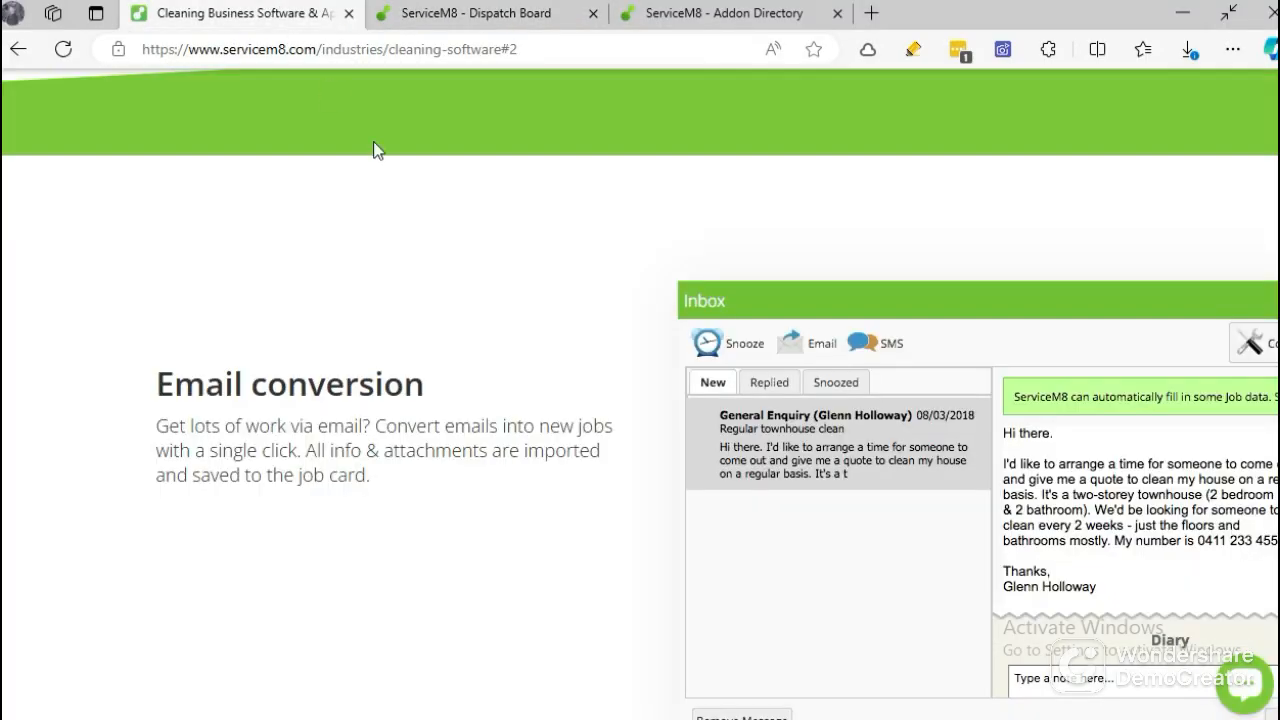
{"action": "scroll", "coordinate": [528, 403], "scroll_direction": "down", "scroll_amount": 6}
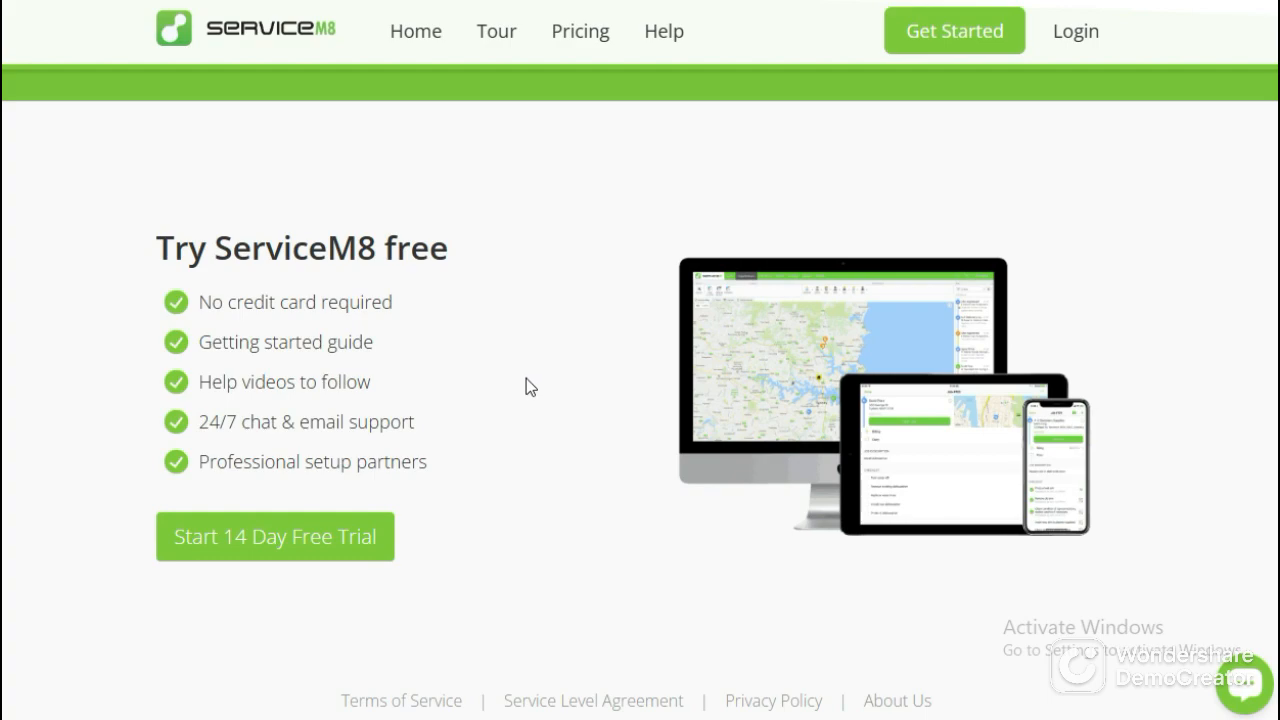
{"action": "scroll", "coordinate": [534, 376], "scroll_direction": "up", "scroll_amount": 10}
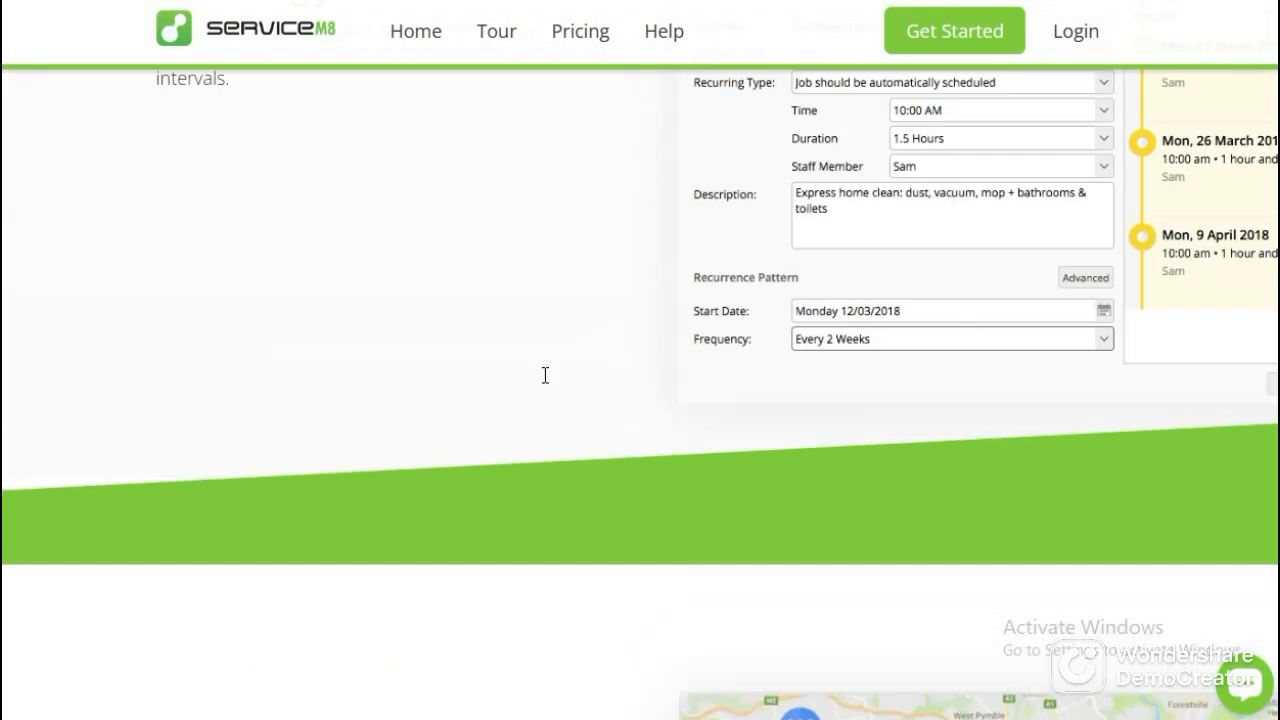
{"action": "scroll", "coordinate": [540, 378], "scroll_direction": "up", "scroll_amount": 15}
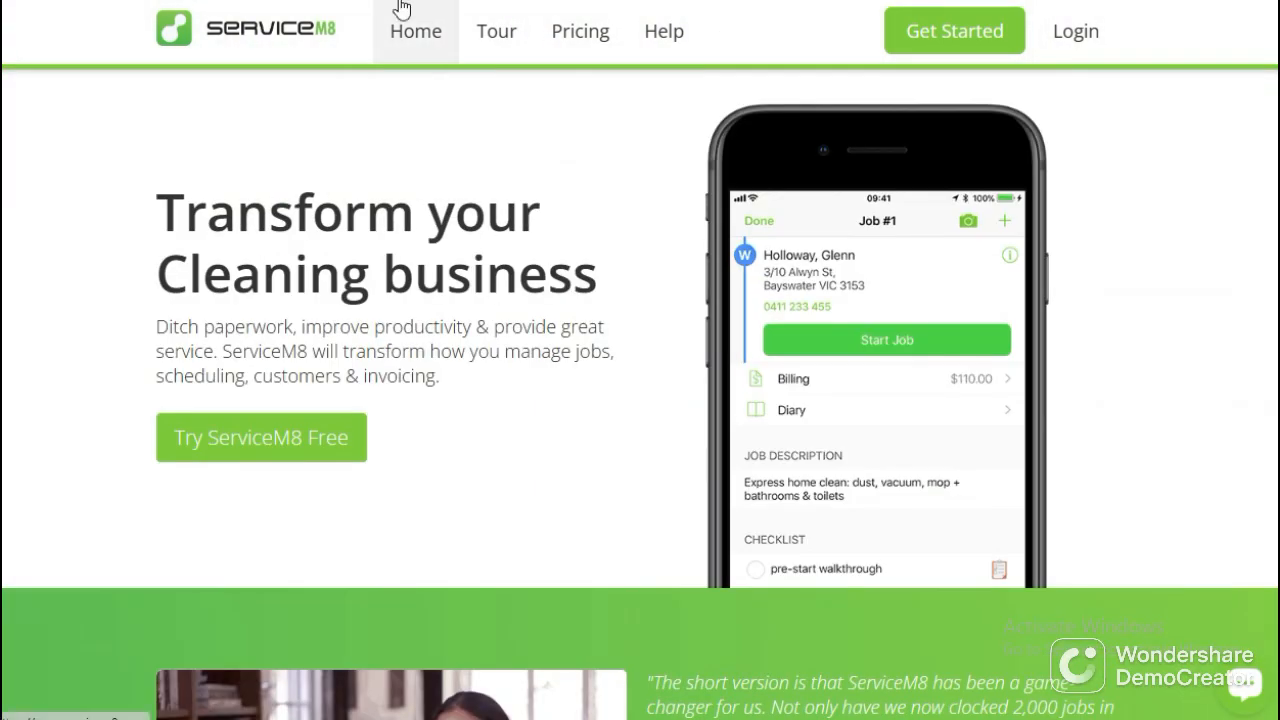
{"action": "scroll", "coordinate": [478, 200], "scroll_direction": "down", "scroll_amount": 8}
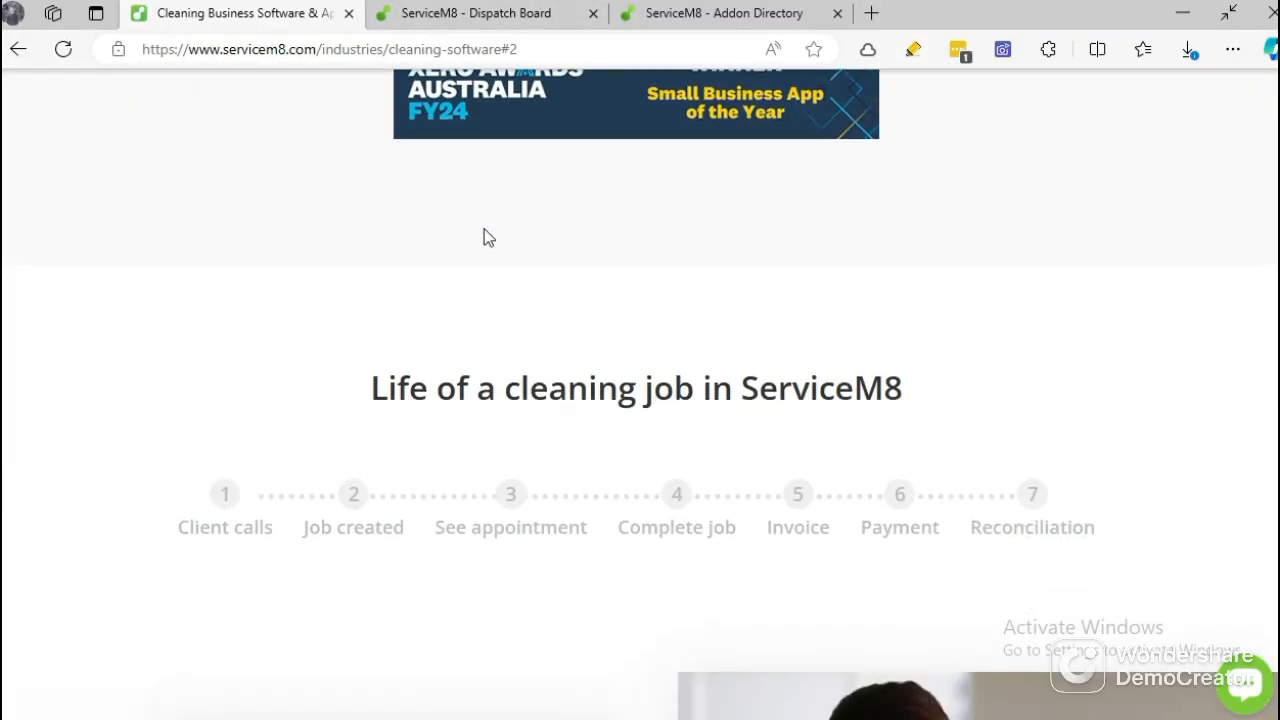
{"action": "scroll", "coordinate": [484, 237], "scroll_direction": "down", "scroll_amount": 5}
Look through the Dispatch Board's job list, and return to the introduction of the cleaning software web page.
{"action": "left_click", "coordinate": [462, 14]}
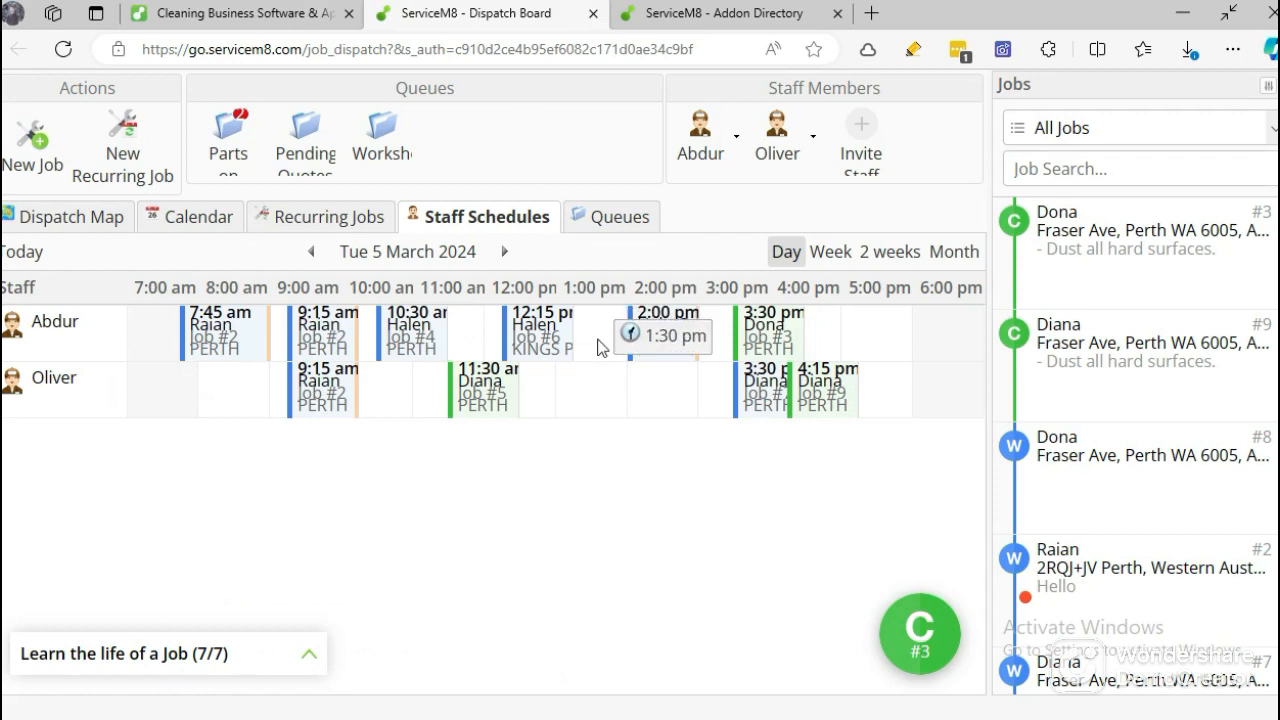
{"action": "scroll", "coordinate": [1128, 440], "scroll_direction": "down", "scroll_amount": 5}
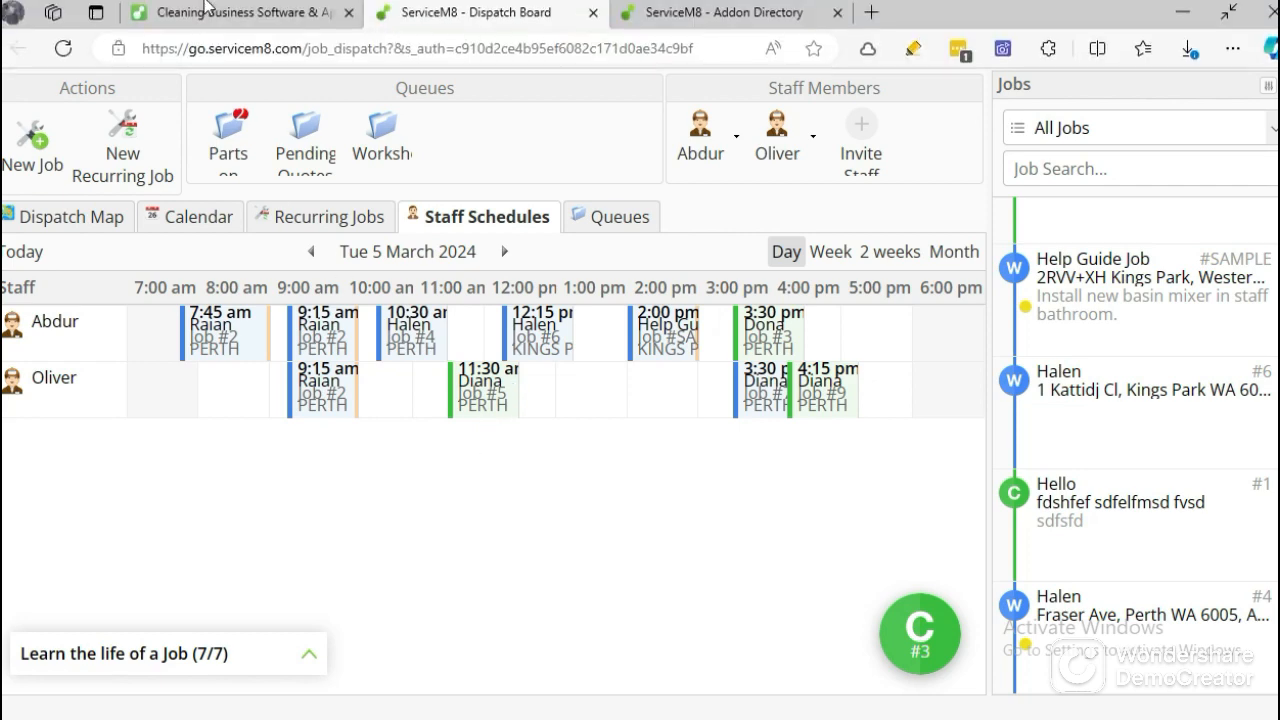
{"action": "left_click", "coordinate": [235, 8]}
{"action": "scroll", "coordinate": [566, 280], "scroll_direction": "up", "scroll_amount": 15}
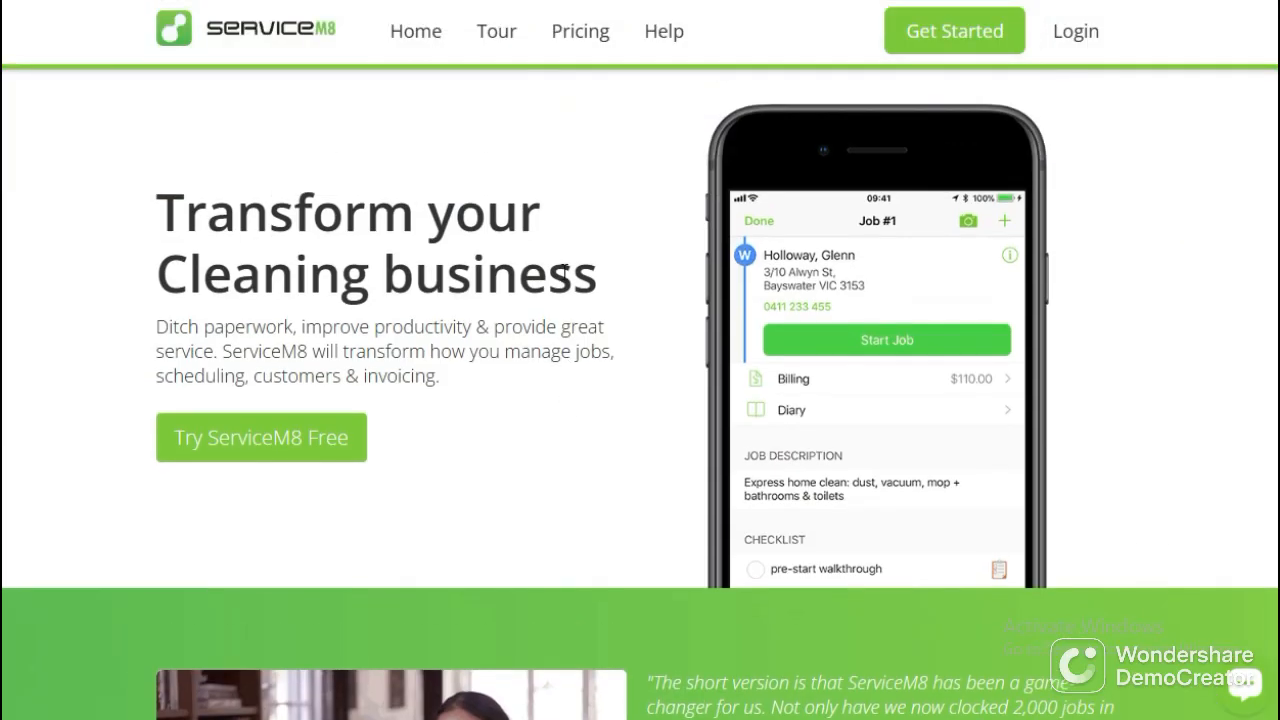
{"action": "mouse_move", "coordinate": [577, 8]}
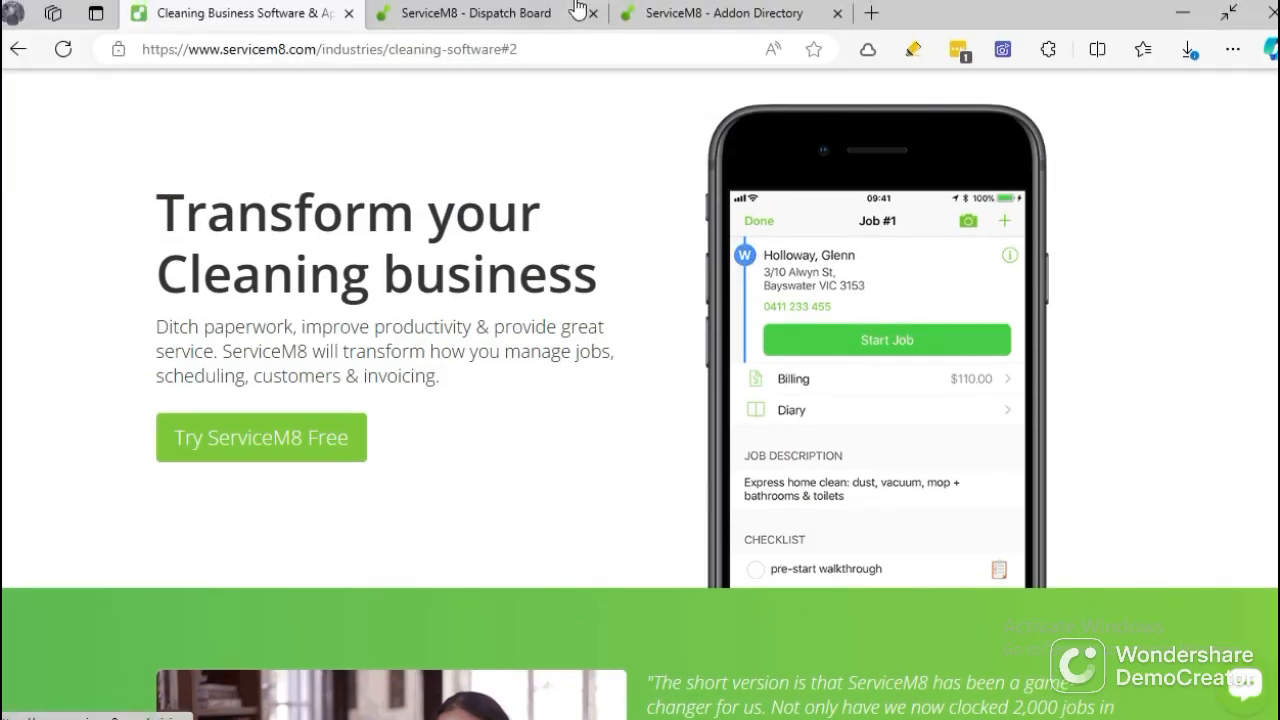